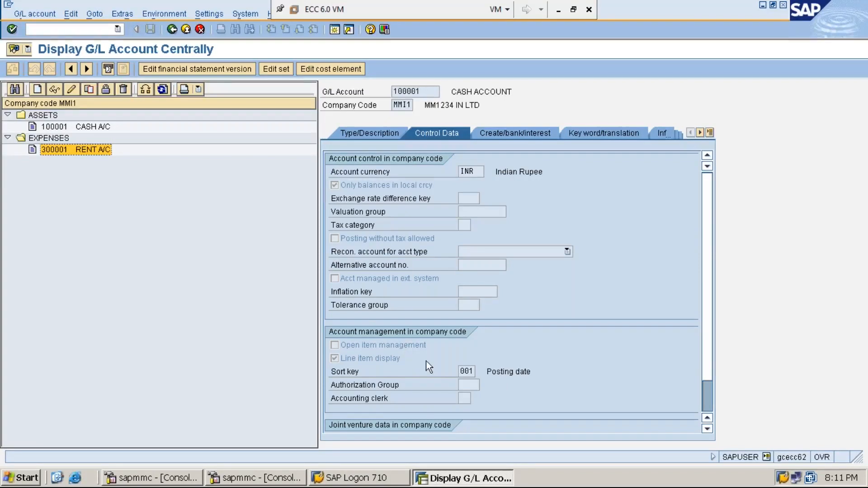
- Open the New Microsoft Word Document from the desktop and read the notes on posting the rent payment with F-02
{"action": "left_click", "coordinate": [466, 372]}
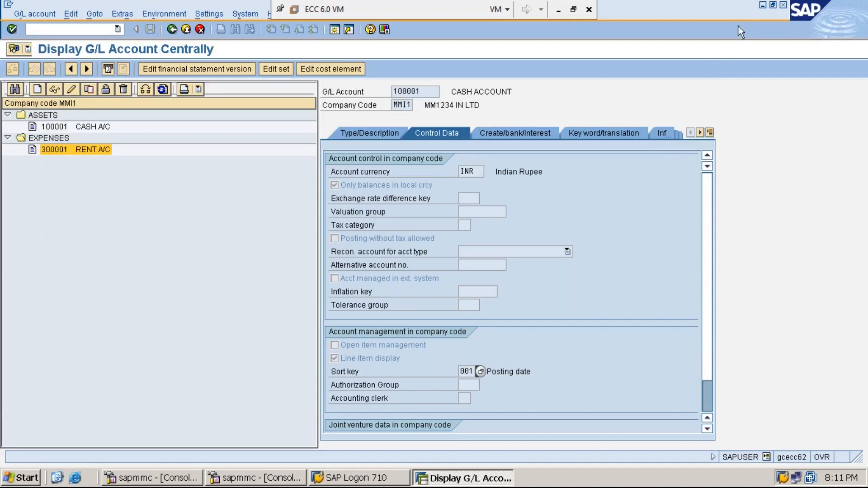
{"action": "left_click", "coordinate": [763, 5]}
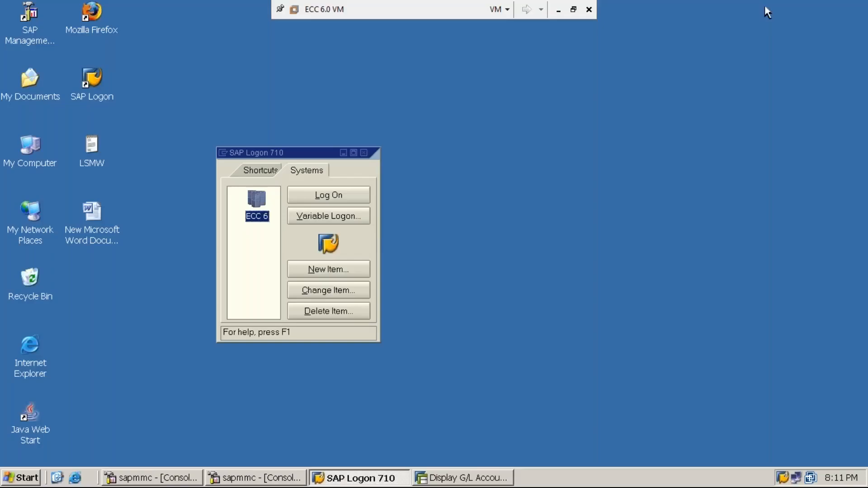
{"action": "double_click", "coordinate": [94, 217]}
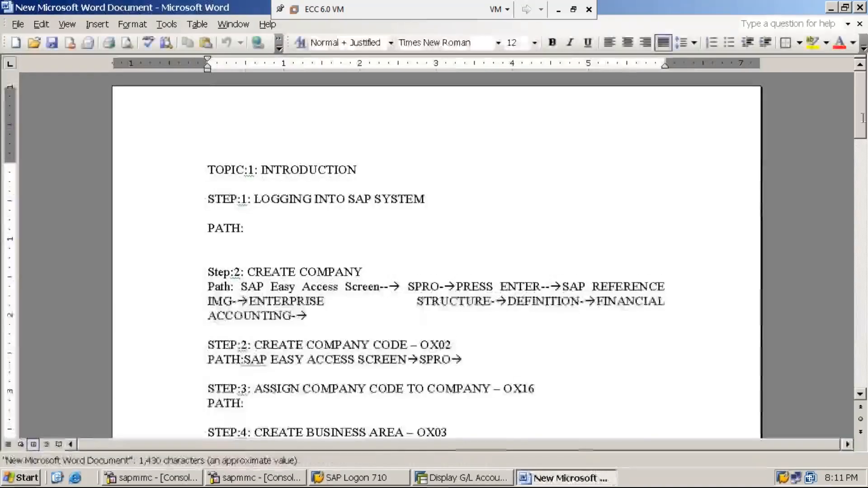
{"action": "left_click_drag", "start_coordinate": [862, 118], "coordinate": [866, 292]}
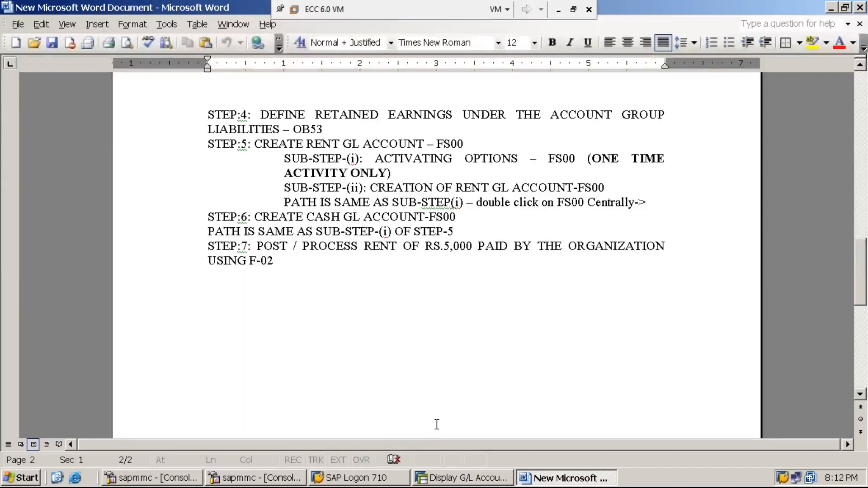
- Switch back to SAP, create a new session and expand Accounting, Financial Accounting, General Ledger and Posting in the SAP menu
{"action": "left_click", "coordinate": [465, 480]}
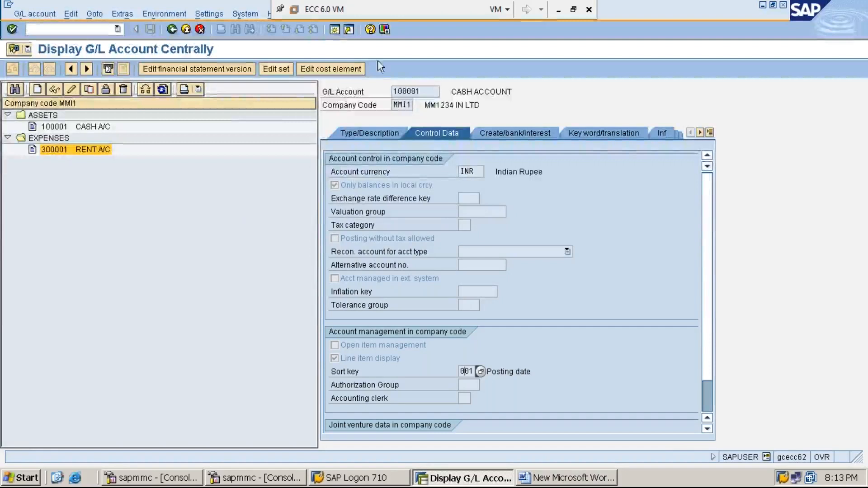
{"action": "left_click", "coordinate": [334, 30]}
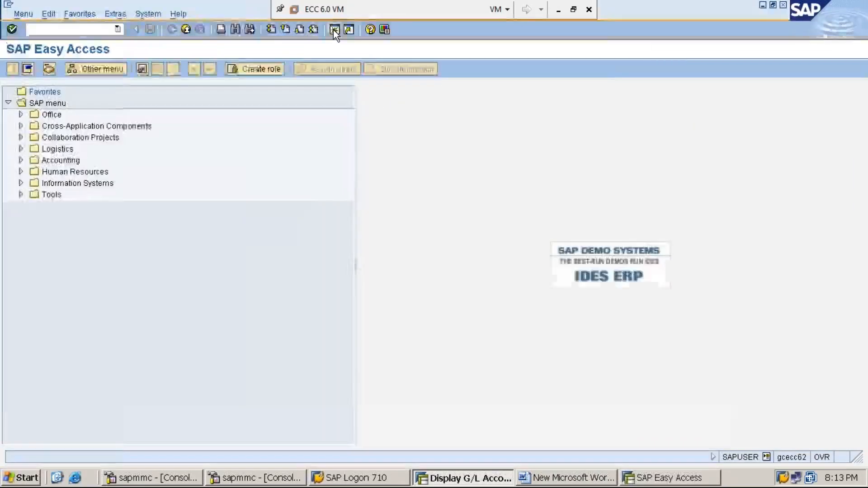
{"action": "left_click", "coordinate": [61, 161]}
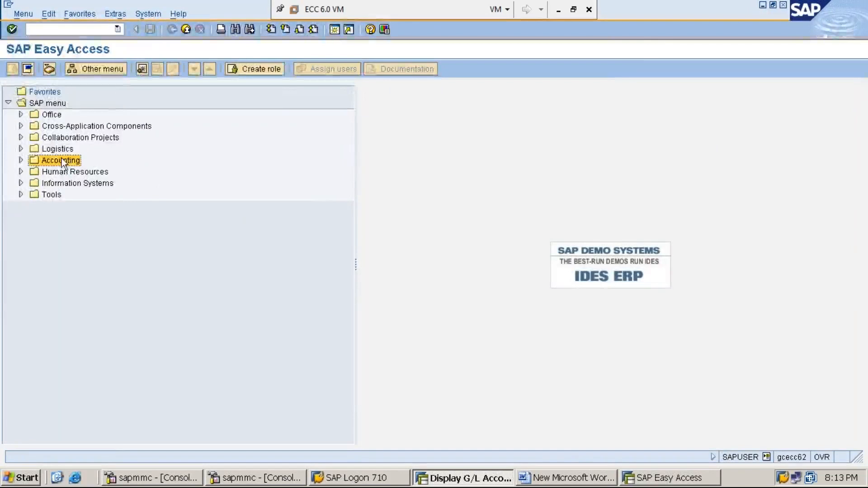
{"action": "double_click", "coordinate": [61, 161]}
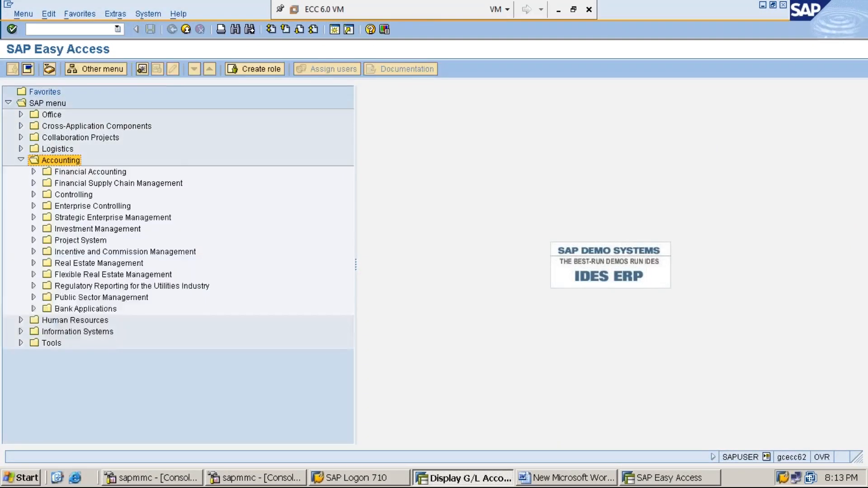
{"action": "left_click", "coordinate": [90, 172]}
{"action": "double_click", "coordinate": [90, 172]}
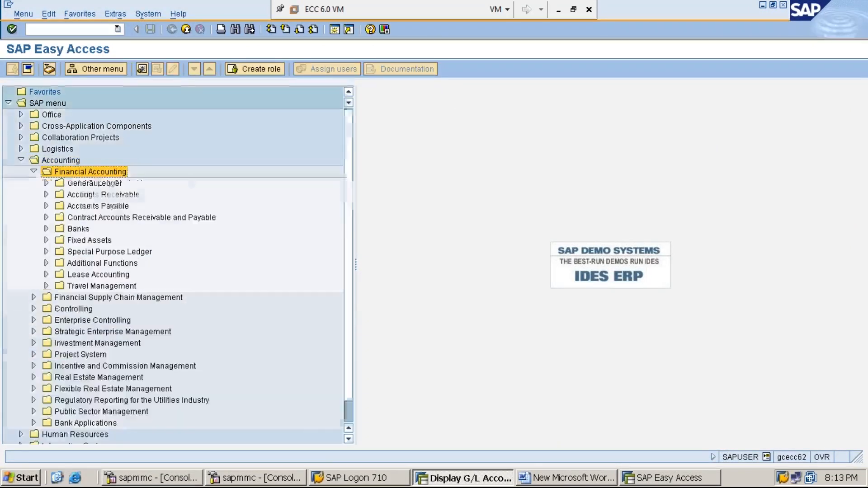
{"action": "left_click", "coordinate": [94, 183]}
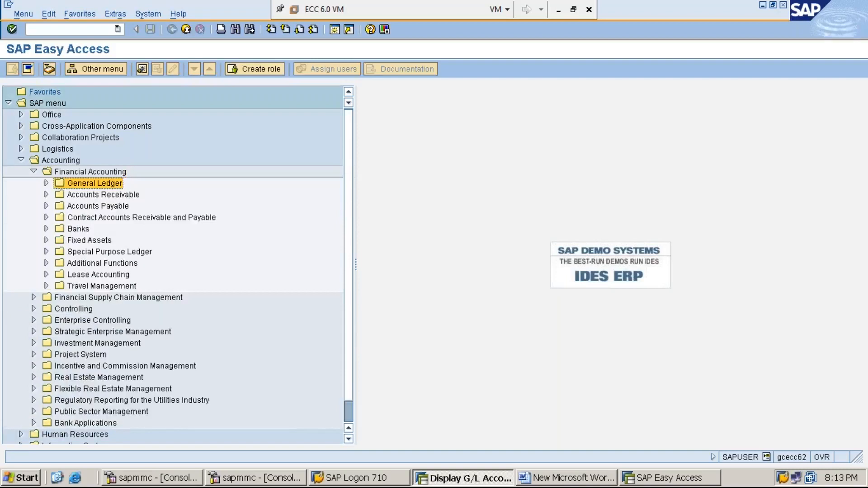
{"action": "double_click", "coordinate": [94, 183]}
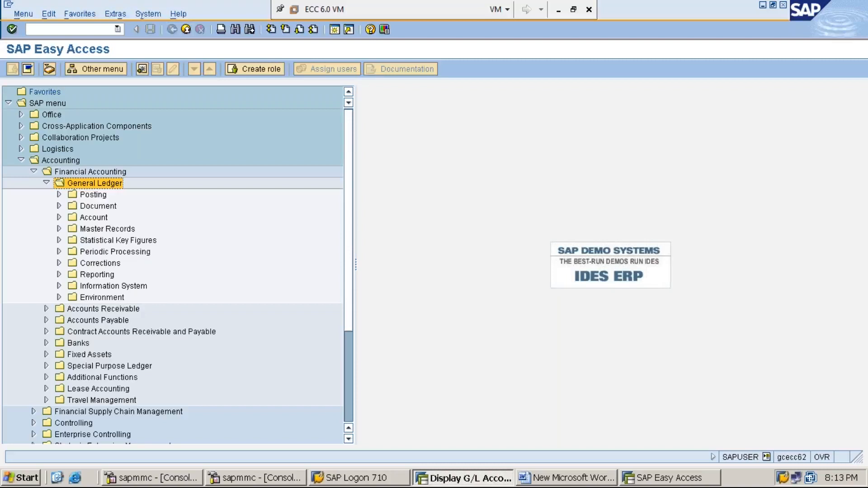
{"action": "left_click", "coordinate": [93, 194]}
{"action": "key", "text": "Right"}
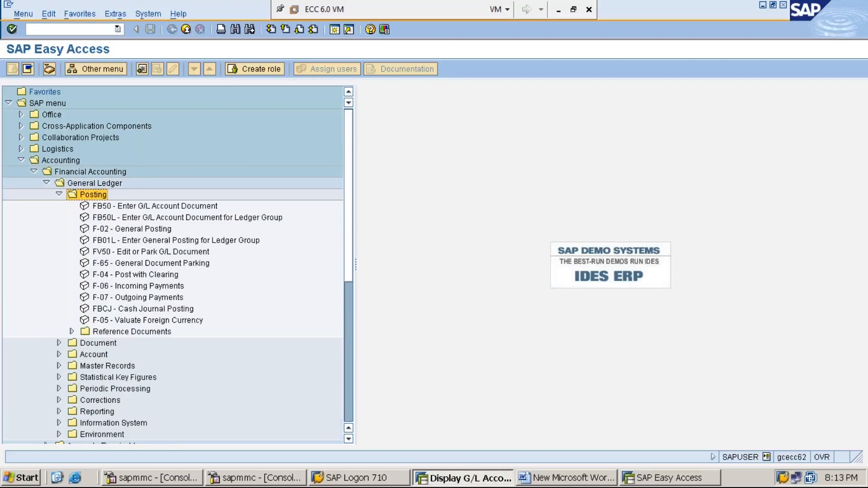
- Open the F-02 General Posting transaction from the Posting folder
{"action": "key", "text": "Down"}
{"action": "key", "text": "Down"}
{"action": "key", "text": "Down"}
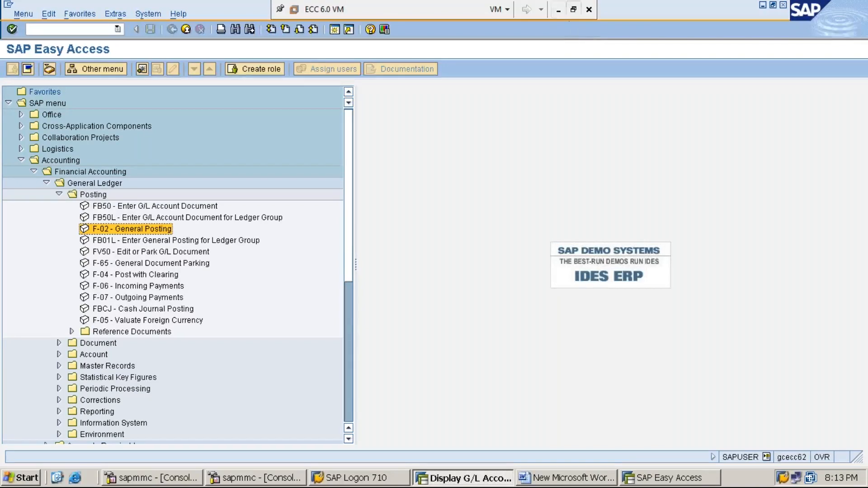
{"action": "left_click", "coordinate": [559, 11]}
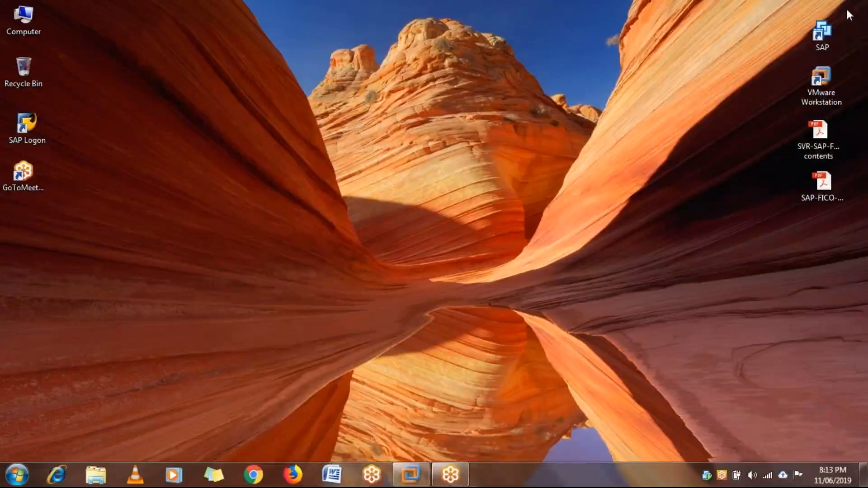
{"action": "left_click", "coordinate": [410, 475]}
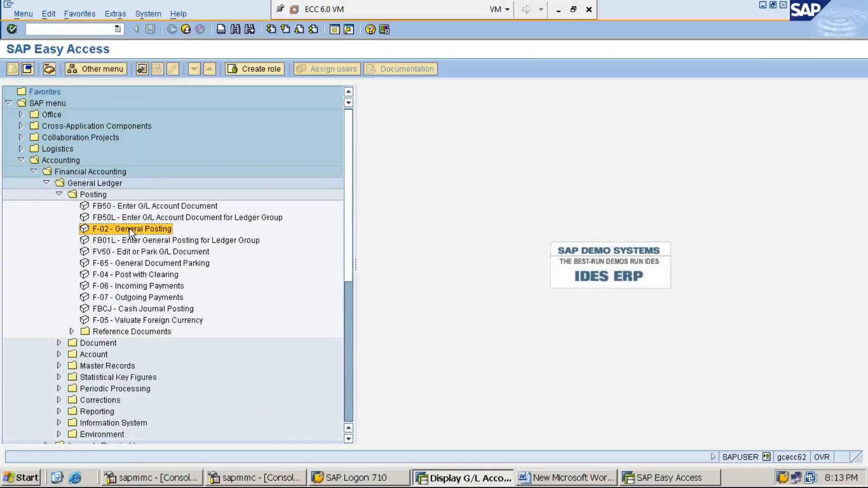
{"action": "double_click", "coordinate": [129, 229]}
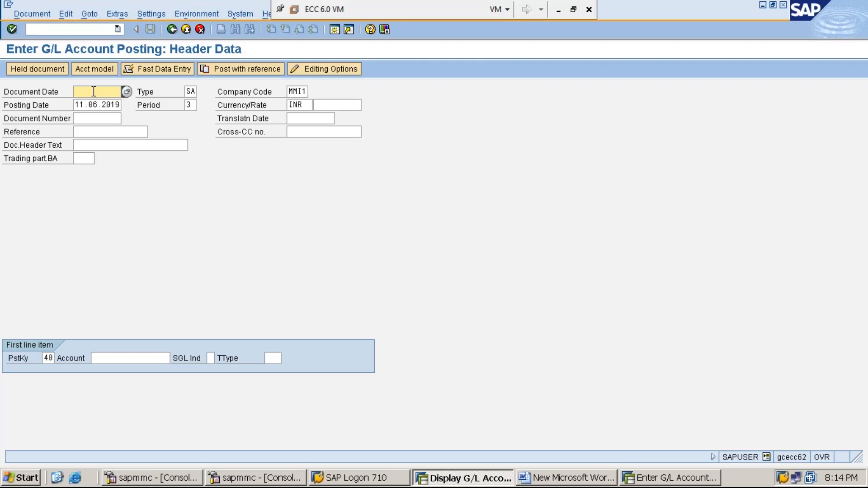
- Enter 11.06.2019 as the document date
{"action": "type", "text": "11.0"}
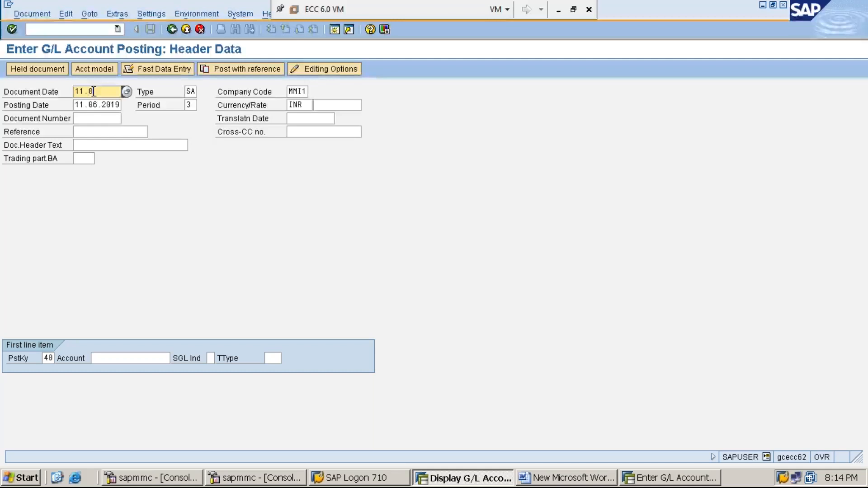
{"action": "type", "text": "6.2019"}
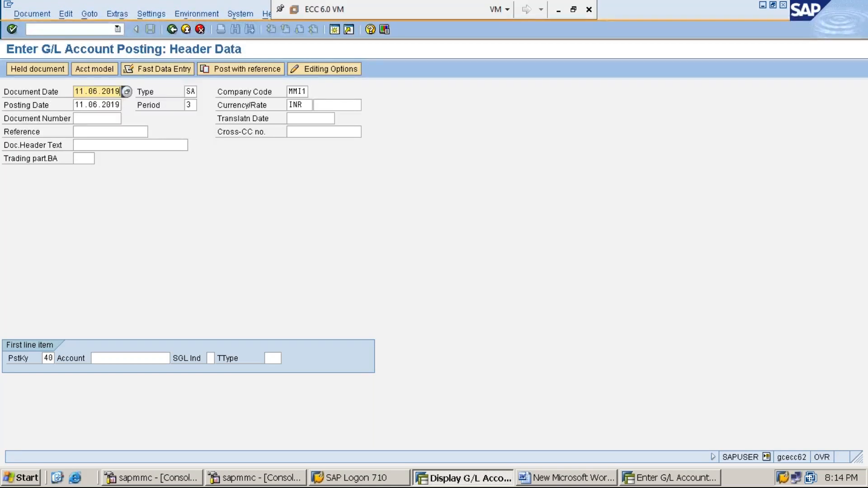
- Clear the document date and choose 11 June 2019 in the calendar, repeating the selection once
{"action": "key", "text": "BackSpace"}
{"action": "key", "text": "BackSpace"}
{"action": "key", "text": "BackSpace"}
{"action": "key", "text": "BackSpace"}
{"action": "key", "text": "BackSpace"}
{"action": "key", "text": "BackSpace"}
{"action": "key", "text": "BackSpace"}
{"action": "key", "text": "BackSpace"}
{"action": "key", "text": "BackSpace"}
{"action": "key", "text": "BackSpace"}
{"action": "left_click", "coordinate": [127, 93]}
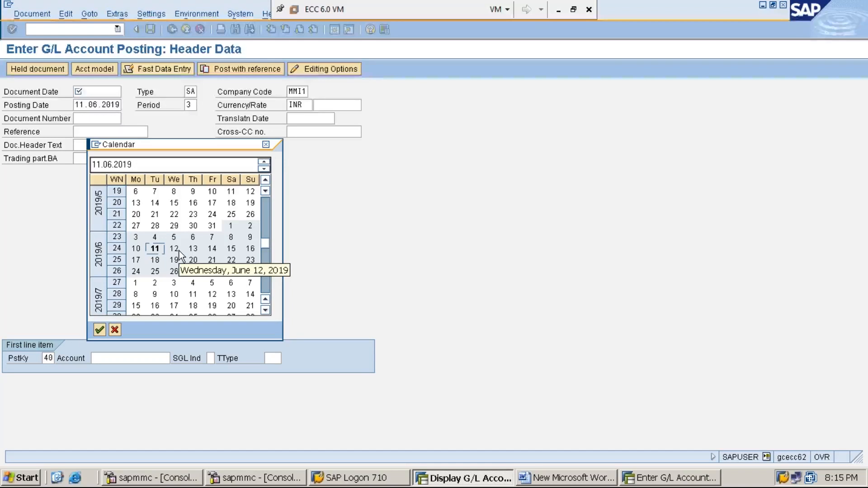
{"action": "double_click", "coordinate": [155, 248]}
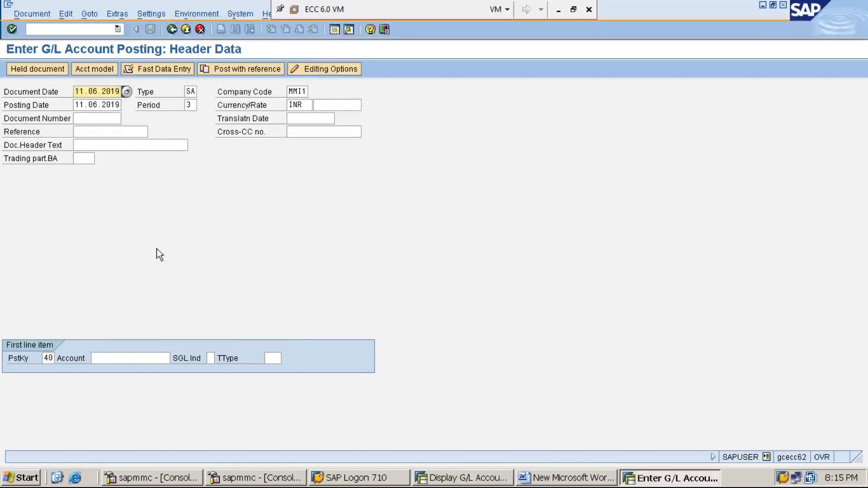
{"action": "left_click", "coordinate": [127, 92]}
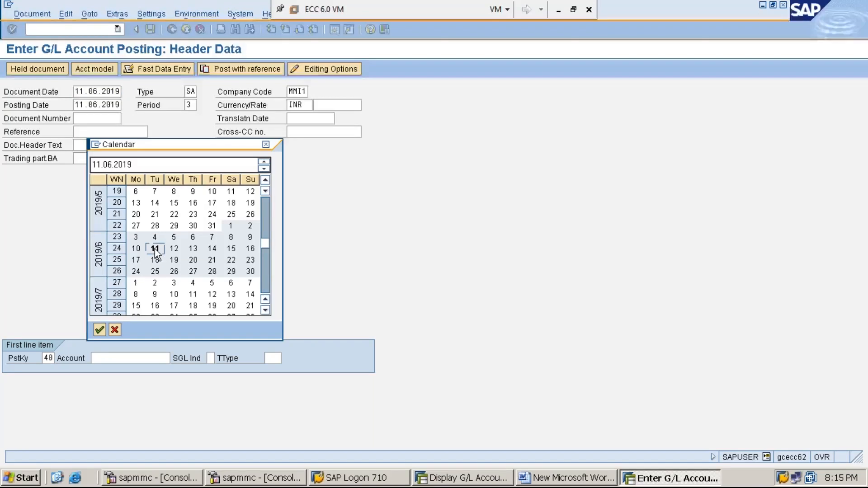
{"action": "double_click", "coordinate": [155, 249]}
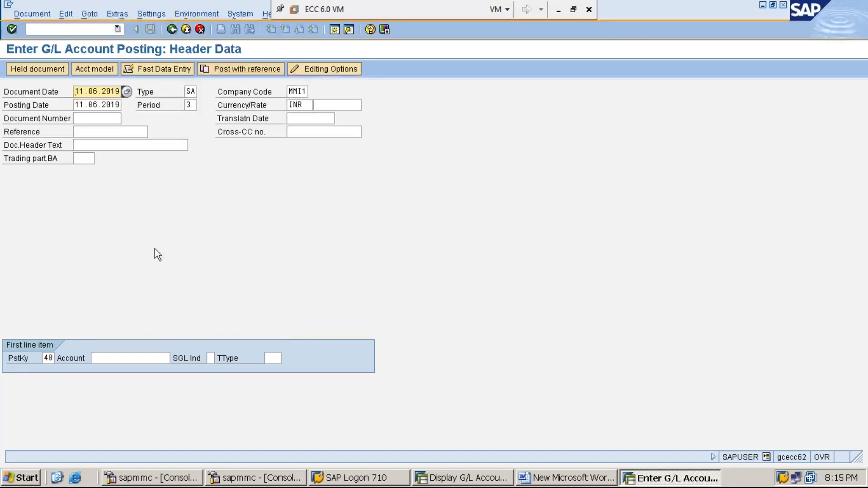
- Empty the document date and accept the calendar's preselected day, 11.06.2019
{"action": "key", "text": "Delete"}
{"action": "key", "text": "Delete"}
{"action": "key", "text": "Delete"}
{"action": "key", "text": "Delete"}
{"action": "key", "text": "Delete"}
{"action": "key", "text": "Delete"}
{"action": "key", "text": "Delete"}
{"action": "key", "text": "Delete"}
{"action": "key", "text": "Delete"}
{"action": "key", "text": "Delete"}
{"action": "key", "text": "F4"}
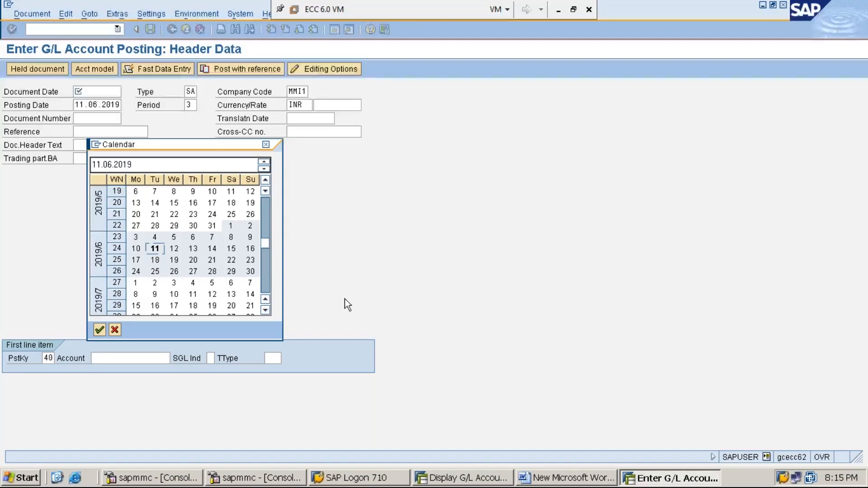
{"action": "key", "text": "Return"}
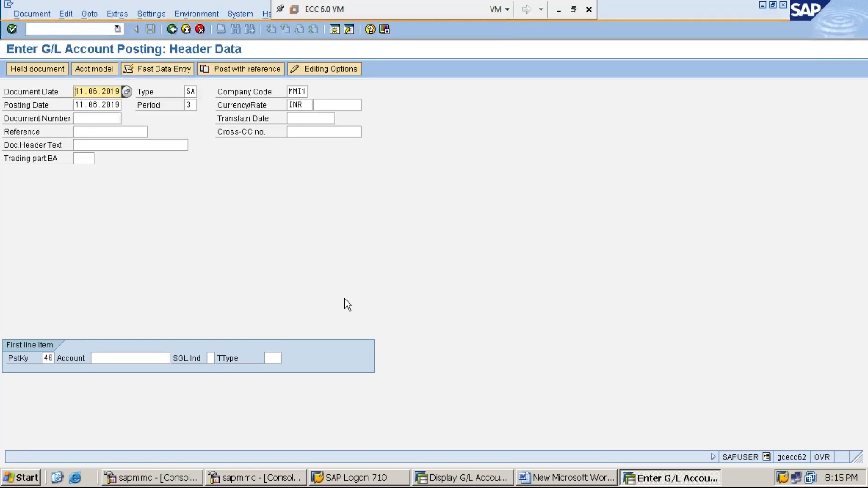
- Clear the document date and enter 11.06.2019 manually
{"action": "key", "text": "Delete"}
{"action": "key", "text": "Delete"}
{"action": "key", "text": "Delete"}
{"action": "key", "text": "Delete"}
{"action": "key", "text": "Delete"}
{"action": "key", "text": "Delete"}
{"action": "key", "text": "Delete"}
{"action": "key", "text": "Delete"}
{"action": "key", "text": "Delete"}
{"action": "key", "text": "Delete"}
{"action": "type", "text": "11."}
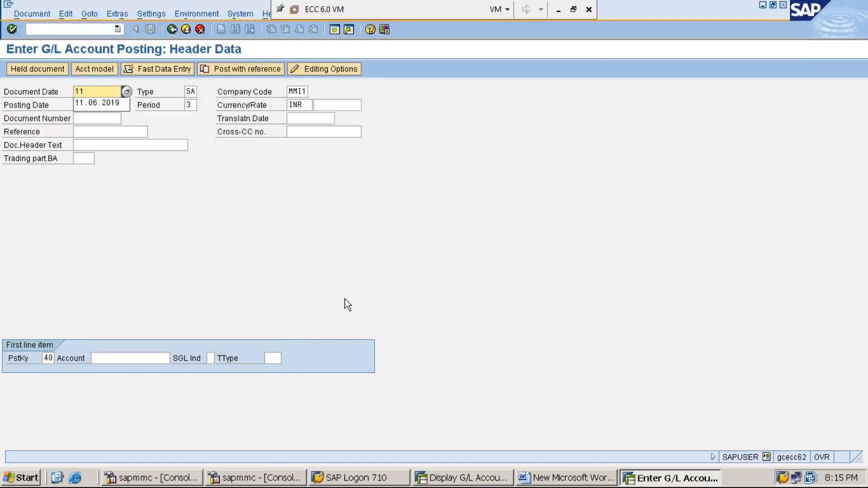
{"action": "type", "text": "06.2019"}
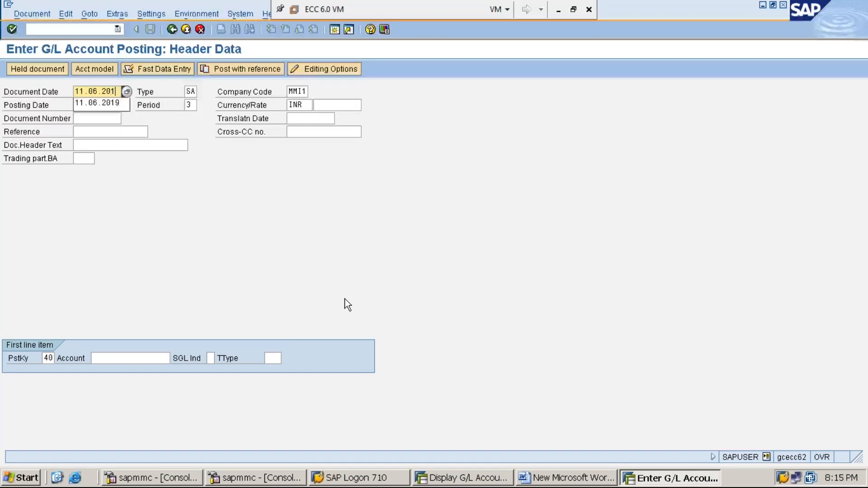
- Remove the manually entered document date and pick 11 June 2019 from the calendar
{"action": "key", "text": "BackSpace"}
{"action": "key", "text": "BackSpace"}
{"action": "key", "text": "BackSpace"}
{"action": "key", "text": "BackSpace"}
{"action": "key", "text": "BackSpace"}
{"action": "key", "text": "BackSpace"}
{"action": "key", "text": "BackSpace"}
{"action": "key", "text": "BackSpace"}
{"action": "key", "text": "BackSpace"}
{"action": "key", "text": "BackSpace"}
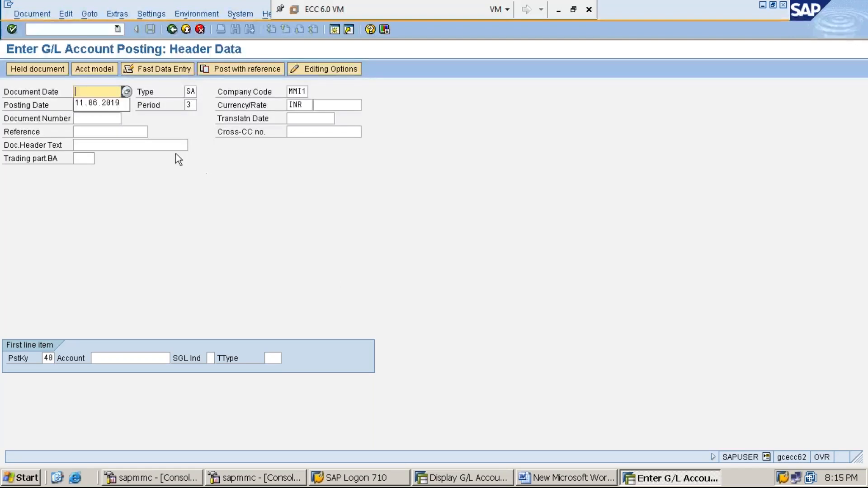
{"action": "left_click", "coordinate": [127, 93]}
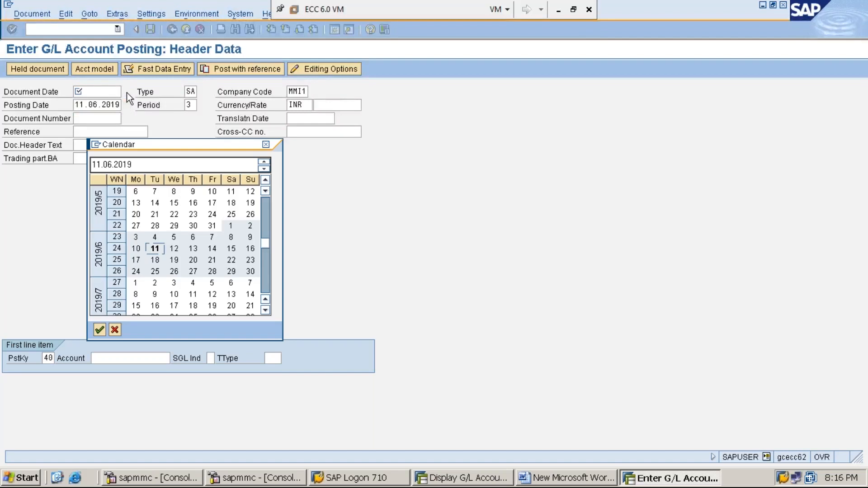
{"action": "double_click", "coordinate": [156, 249]}
- Clear the document date again and fill it with the calendar's default date, 11.06.2019
{"action": "key", "text": "Delete"}
{"action": "key", "text": "Delete"}
{"action": "key", "text": "Delete"}
{"action": "key", "text": "Delete"}
{"action": "key", "text": "Delete"}
{"action": "key", "text": "Delete"}
{"action": "key", "text": "Delete"}
{"action": "key", "text": "Delete"}
{"action": "key", "text": "Delete"}
{"action": "key", "text": "Delete"}
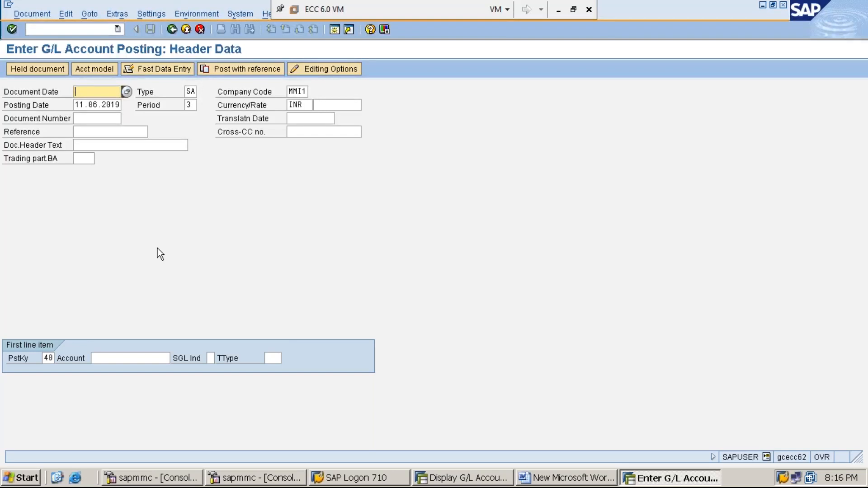
{"action": "key", "text": "F4"}
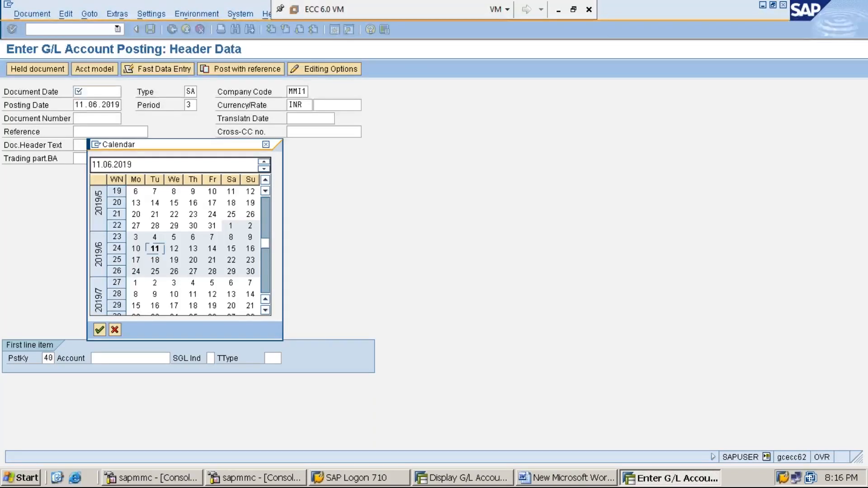
{"action": "key", "text": "Return"}
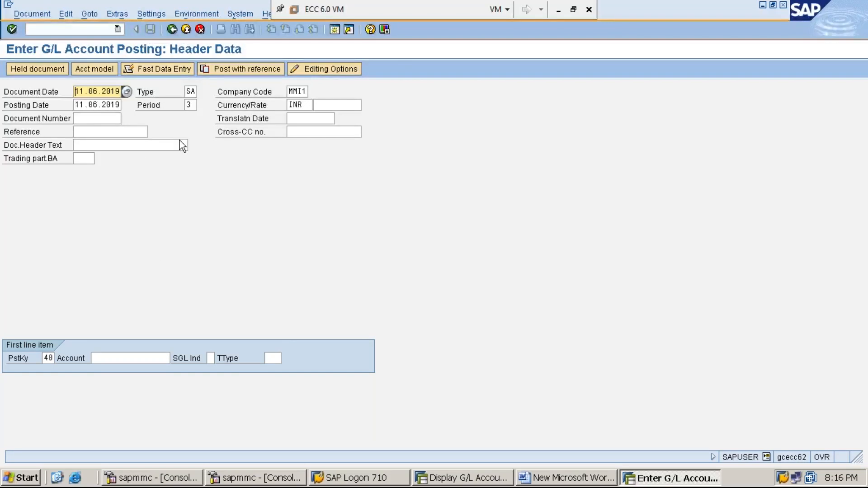
- Keep document type SA, clear the company code and enter MMI1
{"action": "key", "text": "Tab"}
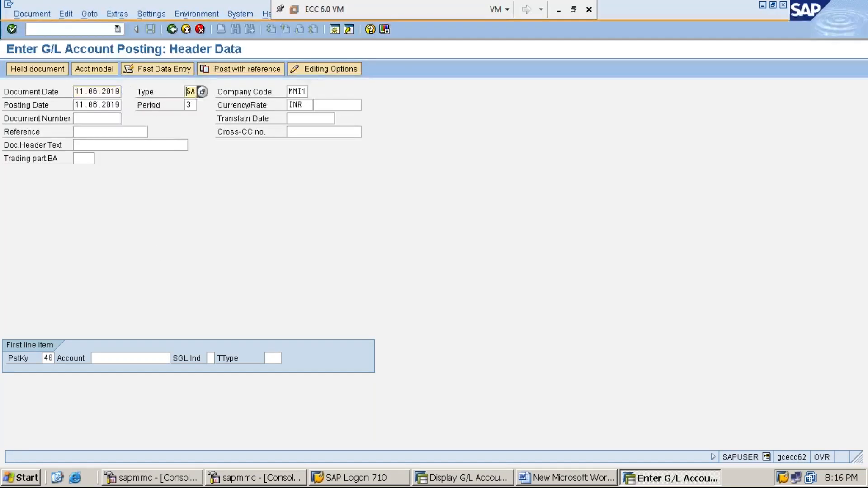
{"action": "left_click", "coordinate": [146, 94]}
{"action": "left_click", "coordinate": [189, 91]}
{"action": "key", "text": "Tab"}
{"action": "key", "text": "Delete"}
{"action": "key", "text": "Delete"}
{"action": "key", "text": "Delete"}
{"action": "key", "text": "Delete"}
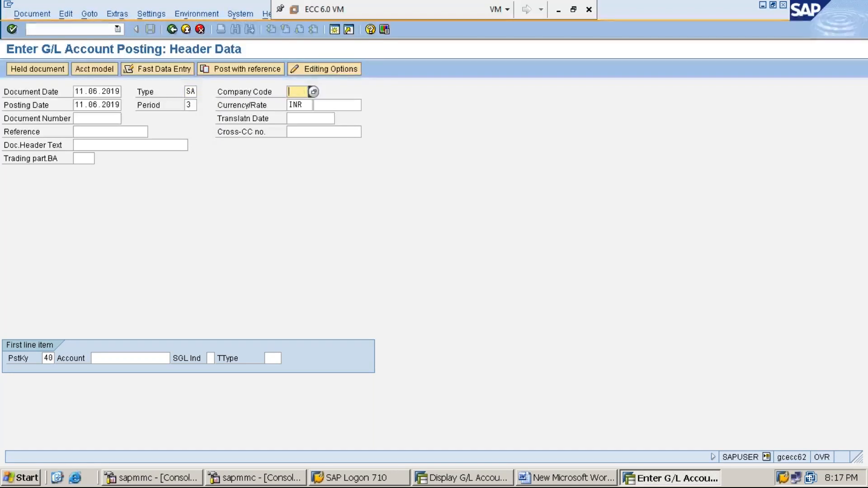
{"action": "type", "text": "MMI1"}
- Clear the posting date and enter 11.06.2019 manually
{"action": "left_click", "coordinate": [75, 105]}
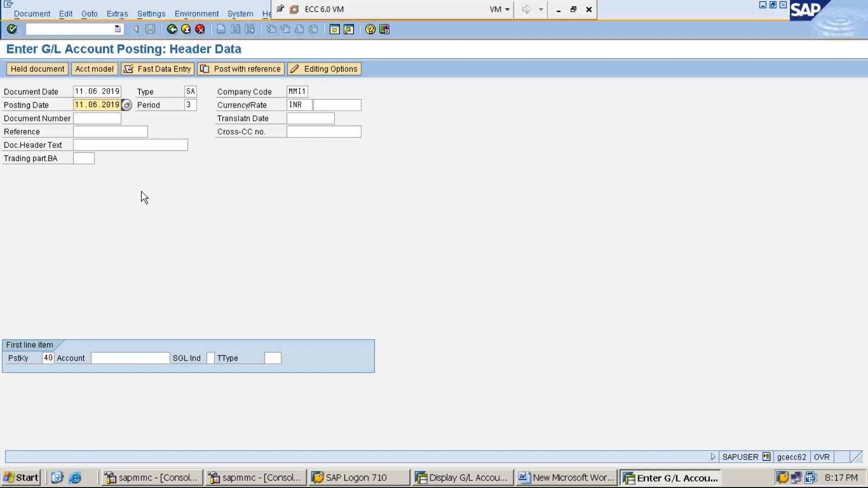
{"action": "key", "text": "Delete"}
{"action": "key", "text": "Delete"}
{"action": "key", "text": "Delete"}
{"action": "key", "text": "Delete"}
{"action": "key", "text": "Delete"}
{"action": "key", "text": "Delete"}
{"action": "key", "text": "Delete"}
{"action": "key", "text": "Delete"}
{"action": "key", "text": "Delete"}
{"action": "key", "text": "Delete"}
{"action": "type", "text": "11.06."}
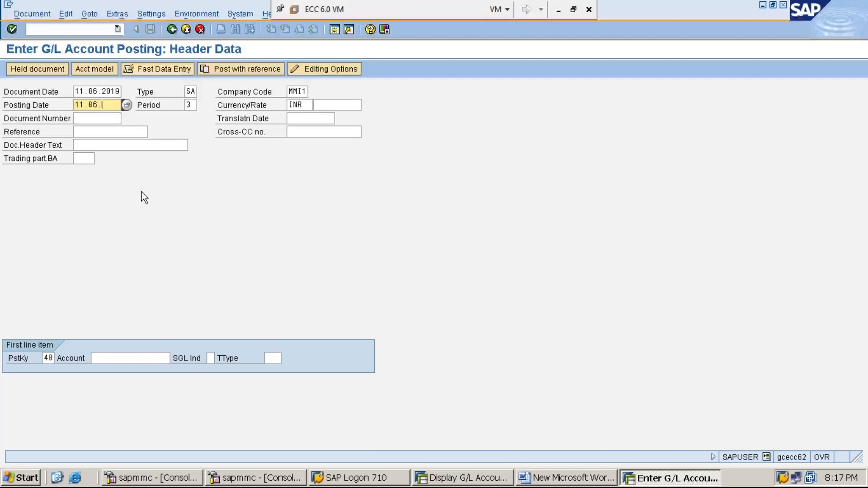
{"action": "type", "text": "2019"}
- Remove the manually entered posting date and pick 11 June 2019 from the calendar
{"action": "key", "text": "BackSpace"}
{"action": "key", "text": "BackSpace"}
{"action": "key", "text": "BackSpace"}
{"action": "key", "text": "BackSpace"}
{"action": "key", "text": "BackSpace"}
{"action": "key", "text": "BackSpace"}
{"action": "key", "text": "BackSpace"}
{"action": "key", "text": "BackSpace"}
{"action": "key", "text": "BackSpace"}
{"action": "key", "text": "BackSpace"}
{"action": "left_click", "coordinate": [127, 105]}
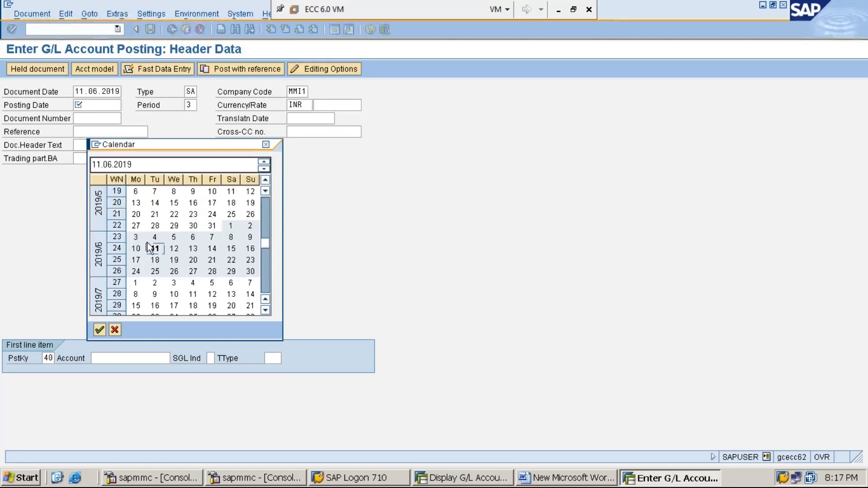
{"action": "double_click", "coordinate": [159, 246]}
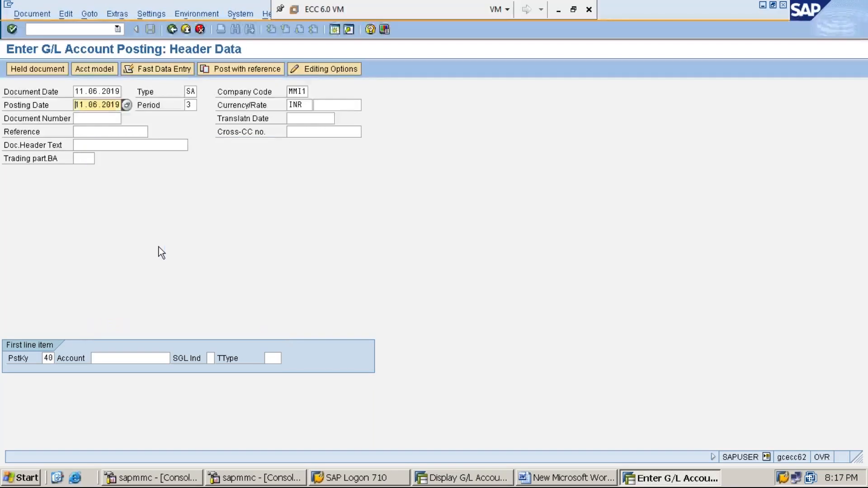
- Clear the posting date again and fill it with the calendar's default date, 11.06.2019
{"action": "key", "text": "Delete"}
{"action": "key", "text": "Delete"}
{"action": "key", "text": "Delete"}
{"action": "key", "text": "Delete"}
{"action": "key", "text": "Delete"}
{"action": "key", "text": "Delete"}
{"action": "key", "text": "Delete"}
{"action": "key", "text": "Delete"}
{"action": "key", "text": "Delete"}
{"action": "key", "text": "Delete"}
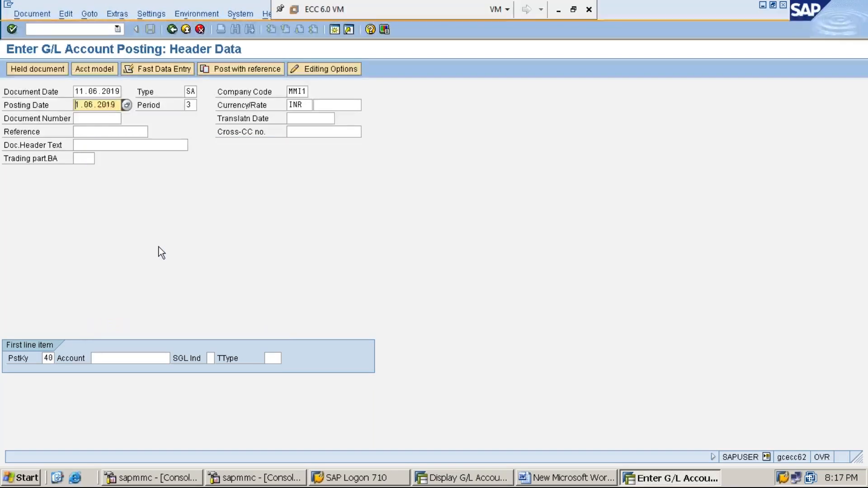
{"action": "key", "text": "F4"}
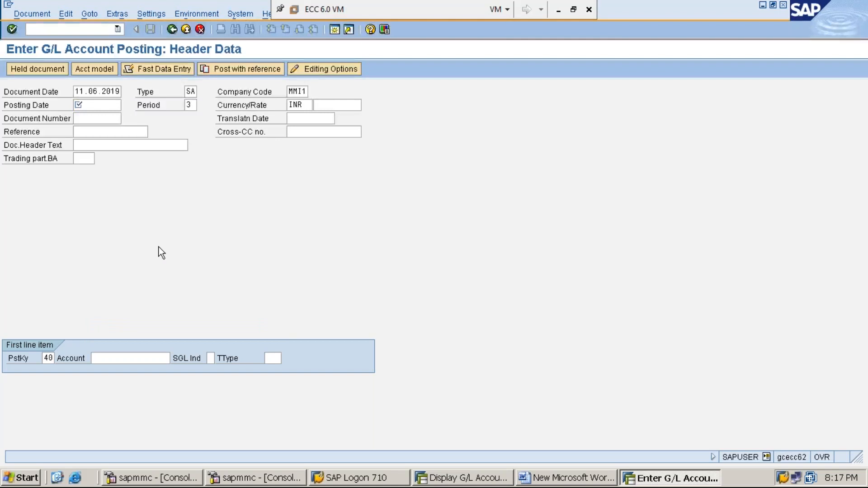
{"action": "double_click", "coordinate": [158, 247]}
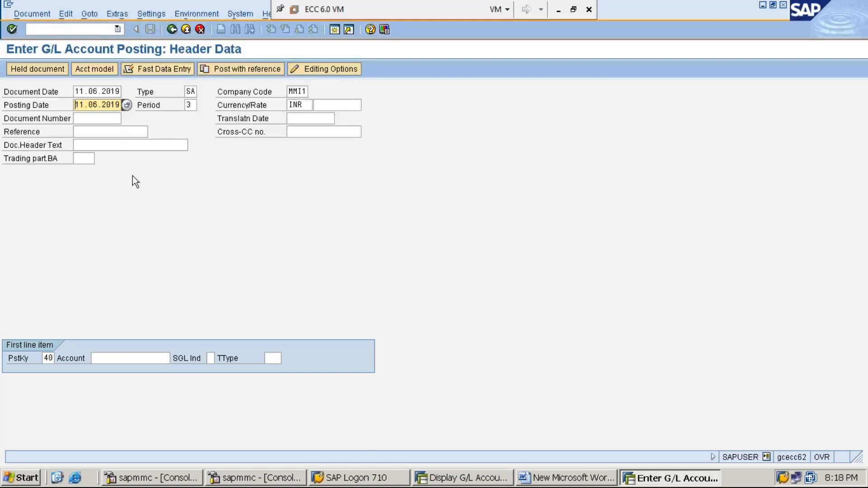
- Review the document date, posting date, posting period and currency in the document header
{"action": "left_click", "coordinate": [55, 94]}
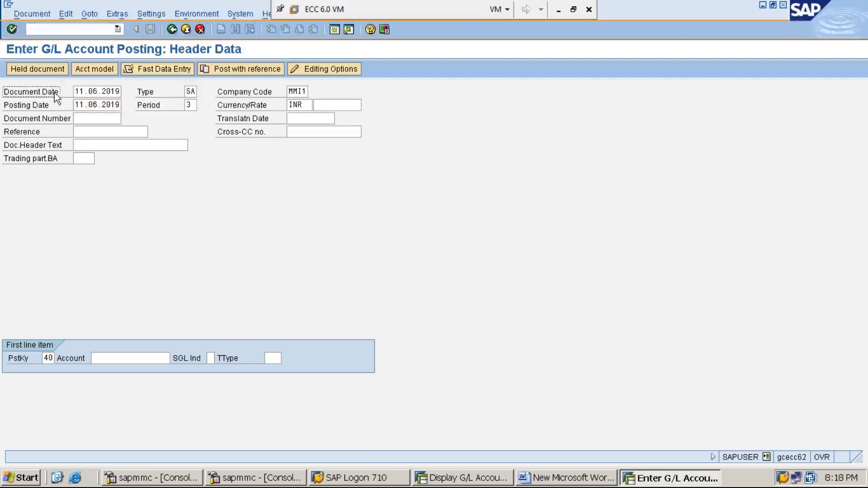
{"action": "left_click", "coordinate": [89, 106]}
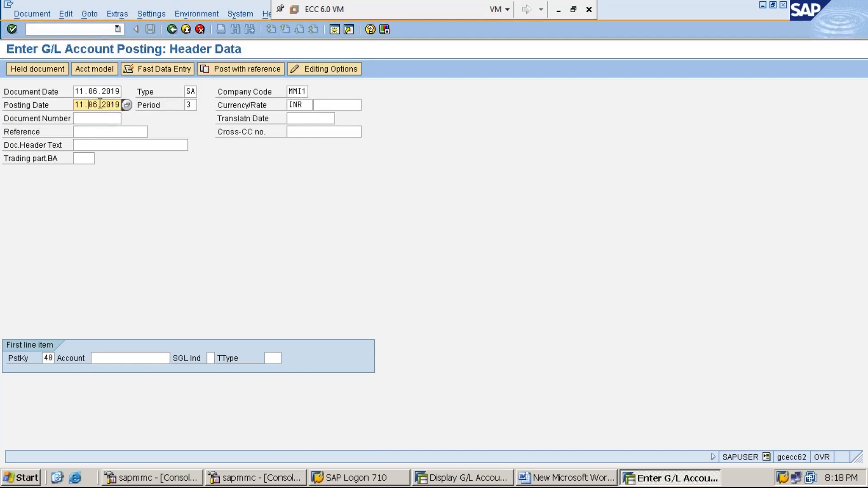
{"action": "left_click", "coordinate": [43, 94]}
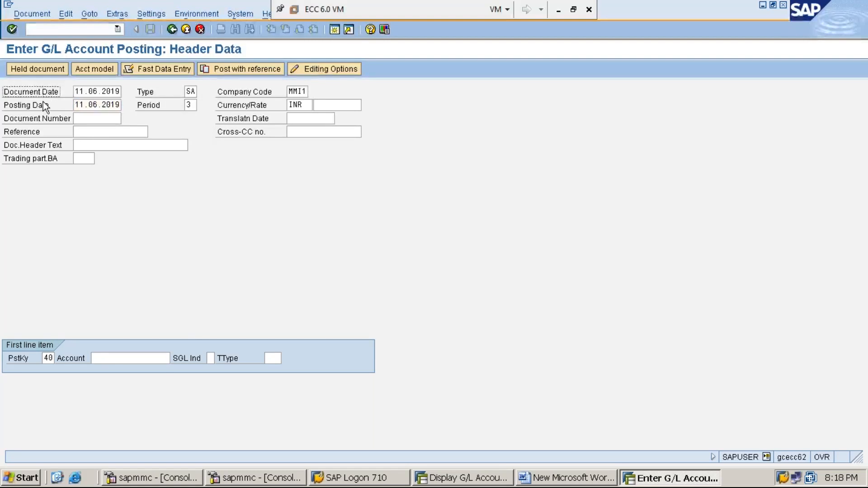
{"action": "left_click", "coordinate": [42, 104]}
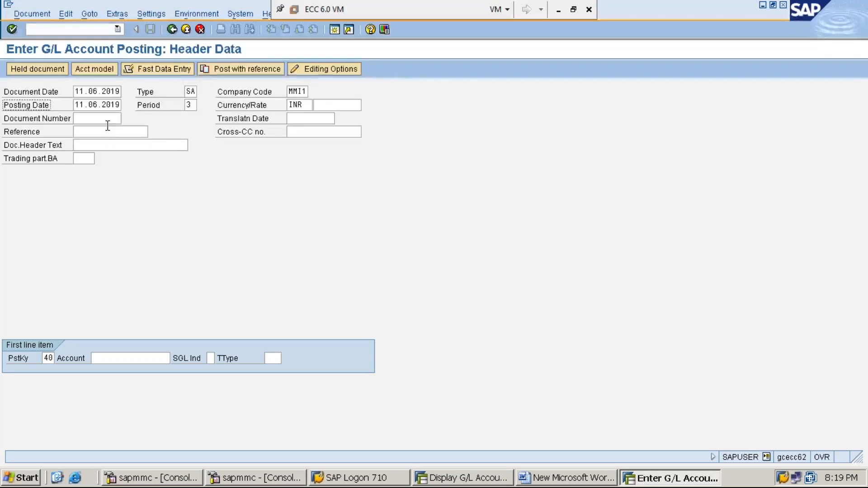
{"action": "left_click", "coordinate": [190, 105]}
{"action": "left_click", "coordinate": [148, 109]}
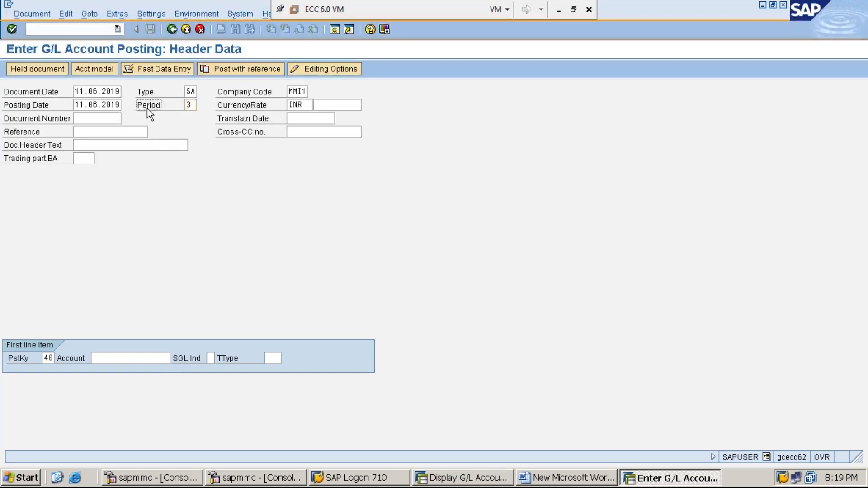
{"action": "left_click", "coordinate": [83, 104]}
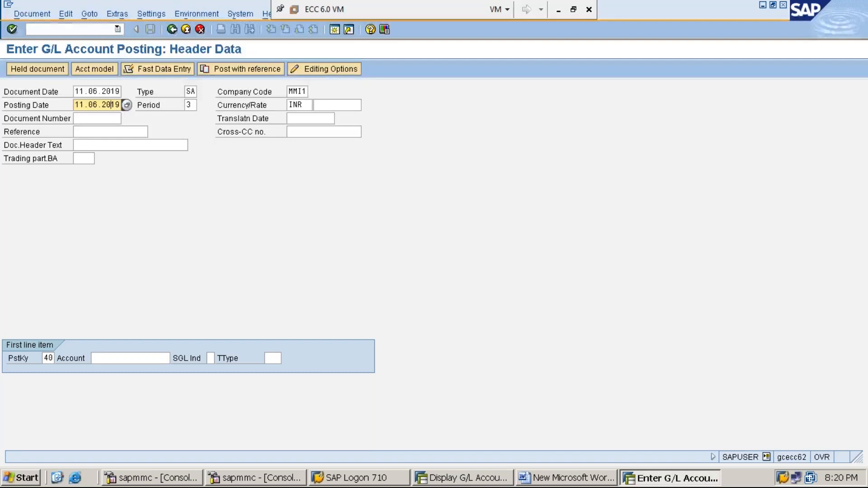
{"action": "left_click", "coordinate": [187, 105]}
{"action": "key", "text": "Right"}
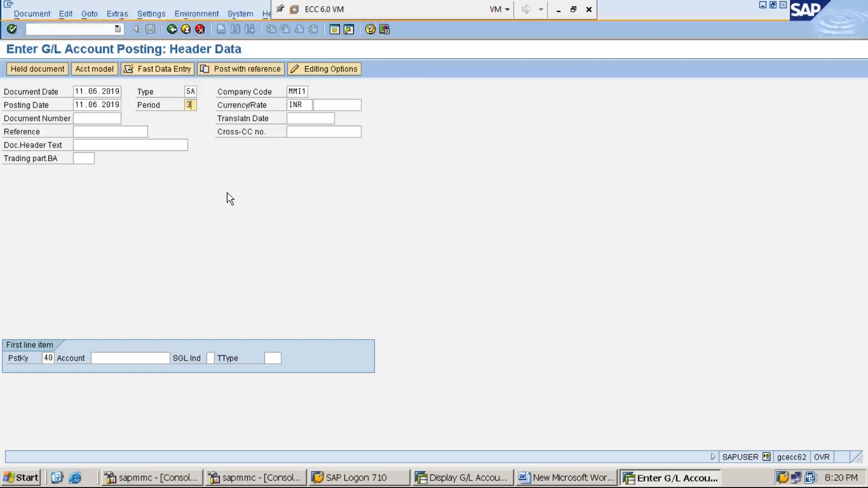
{"action": "key", "text": "Tab"}
{"action": "key", "text": "Right"}
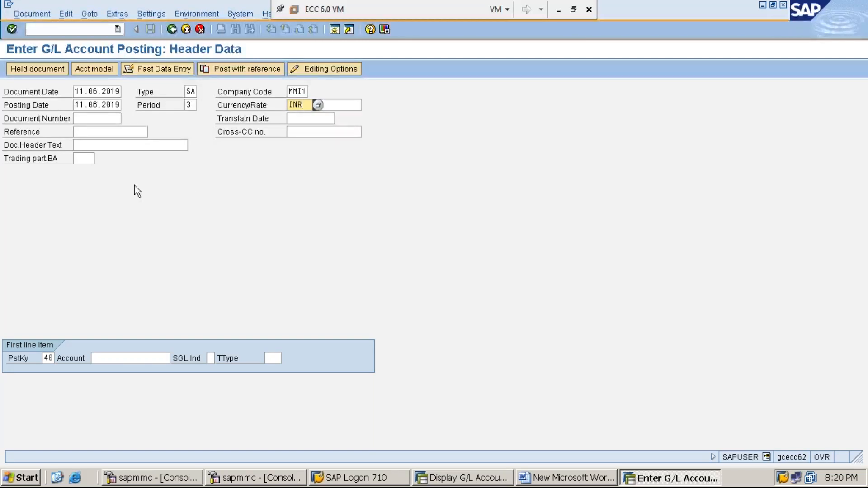
- Review the document type and company code, and compare the document and posting dates with the posting period
{"action": "left_click", "coordinate": [90, 91]}
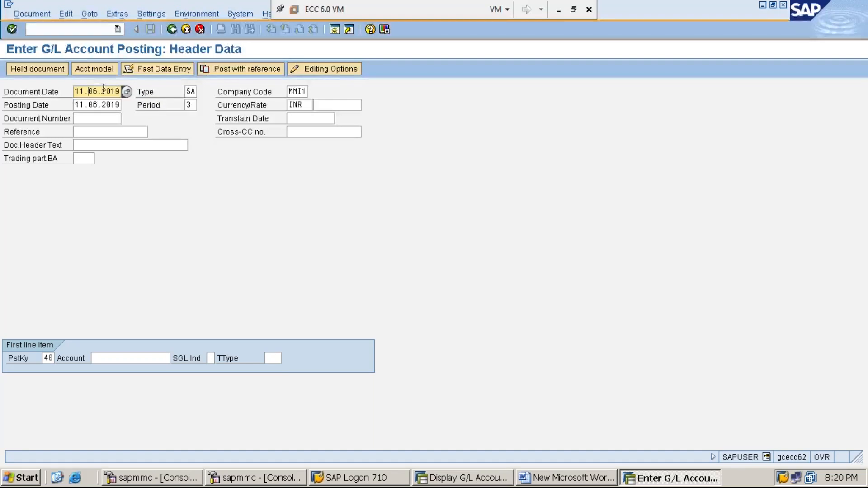
{"action": "left_click", "coordinate": [187, 91]}
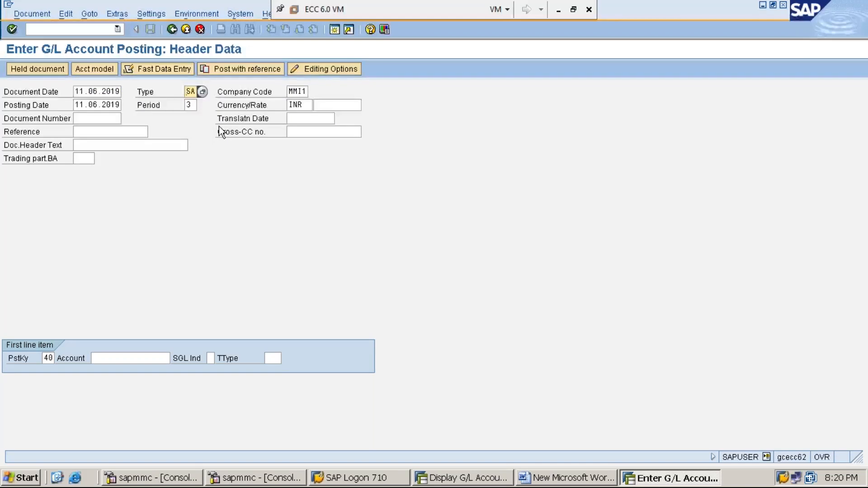
{"action": "left_click", "coordinate": [299, 92]}
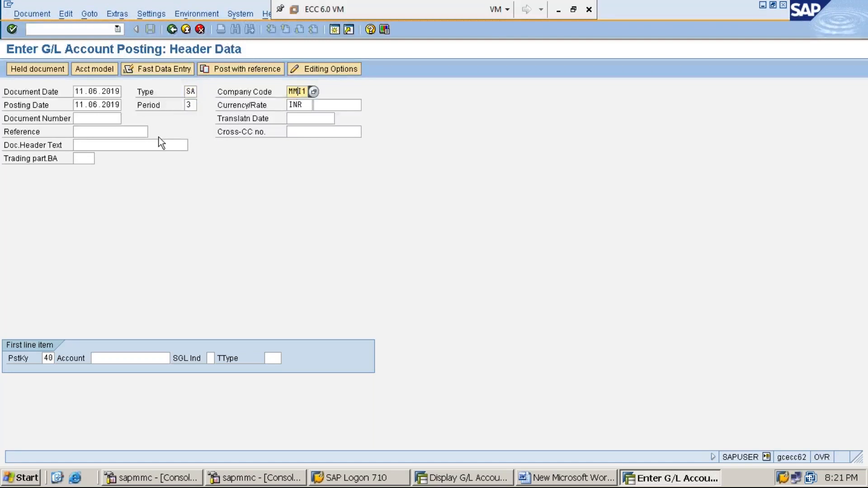
{"action": "left_click", "coordinate": [91, 107]}
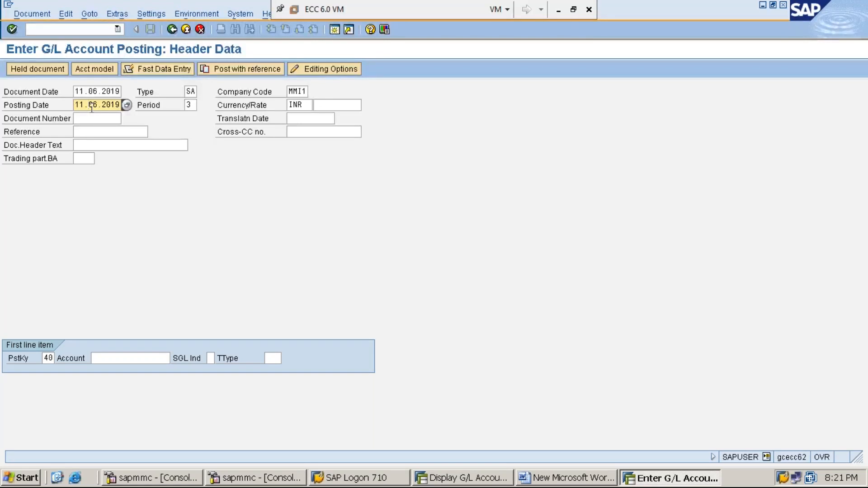
{"action": "key", "text": "Tab"}
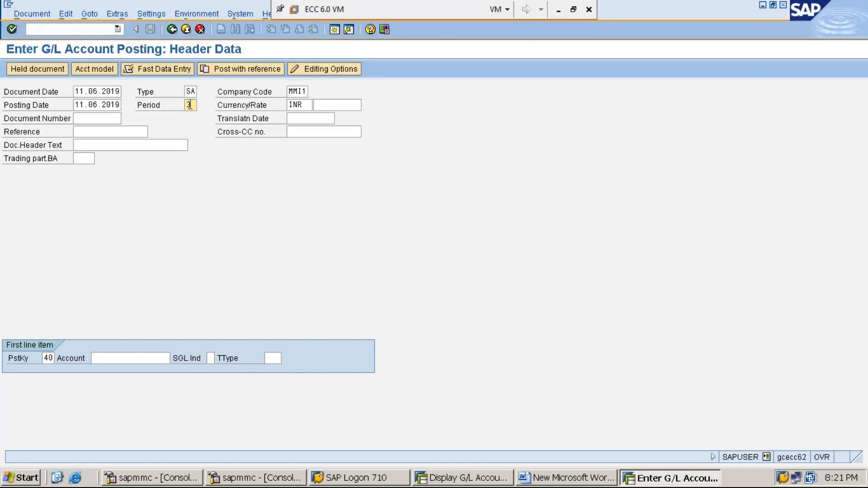
{"action": "left_click", "coordinate": [78, 106]}
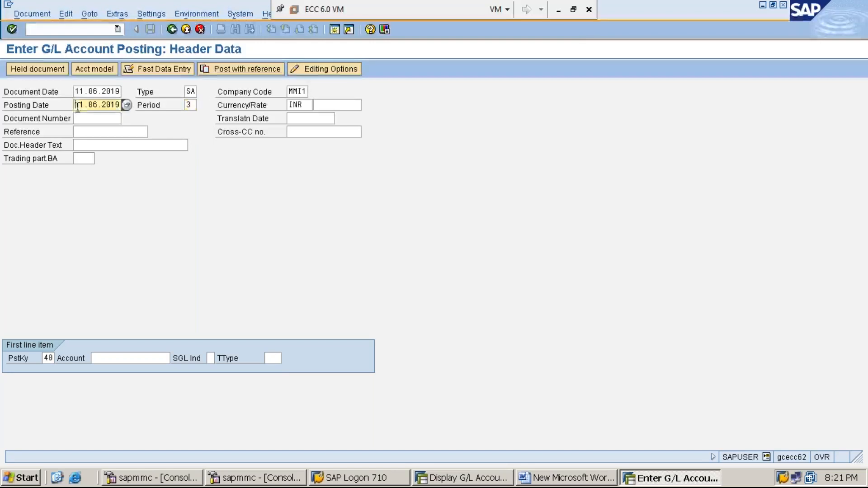
{"action": "left_click", "coordinate": [187, 104]}
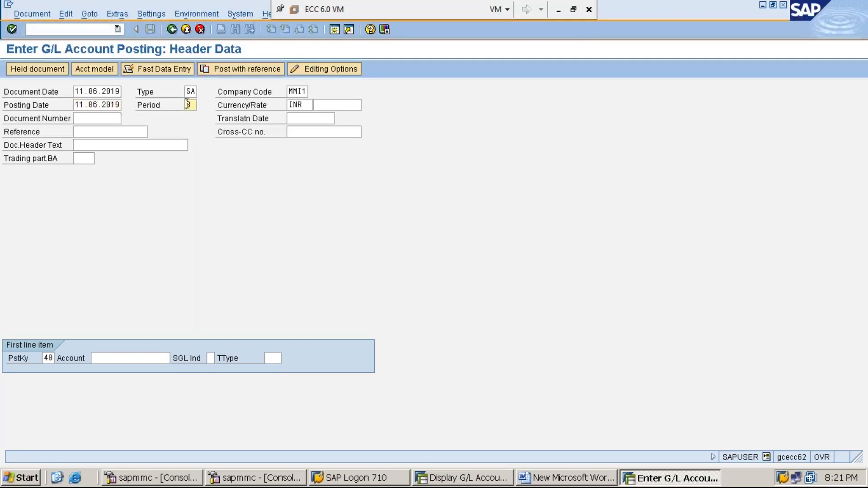
{"action": "left_click", "coordinate": [85, 107]}
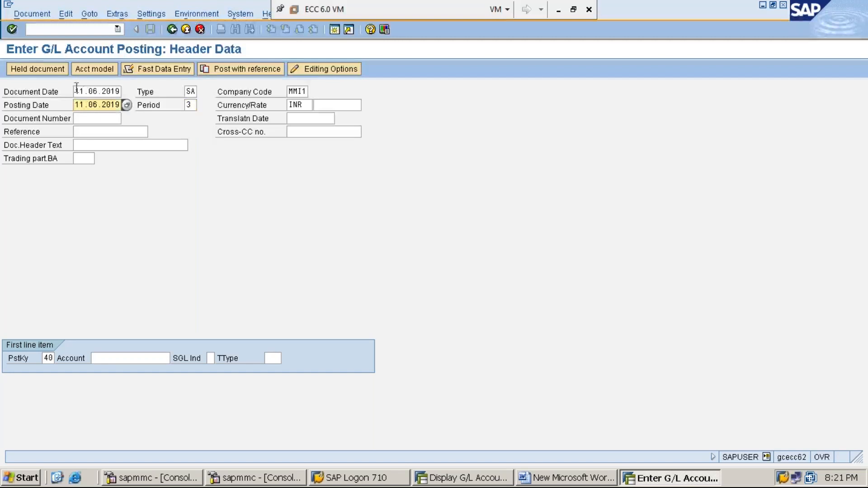
{"action": "left_click", "coordinate": [86, 92]}
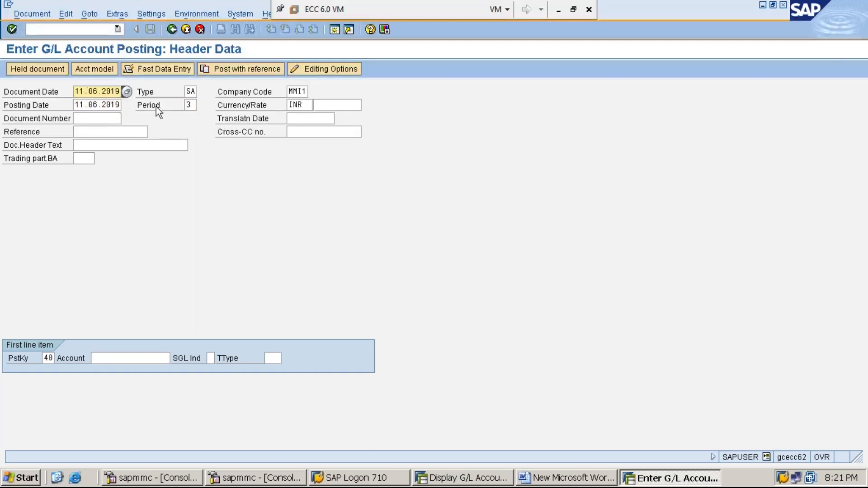
{"action": "left_click", "coordinate": [194, 105]}
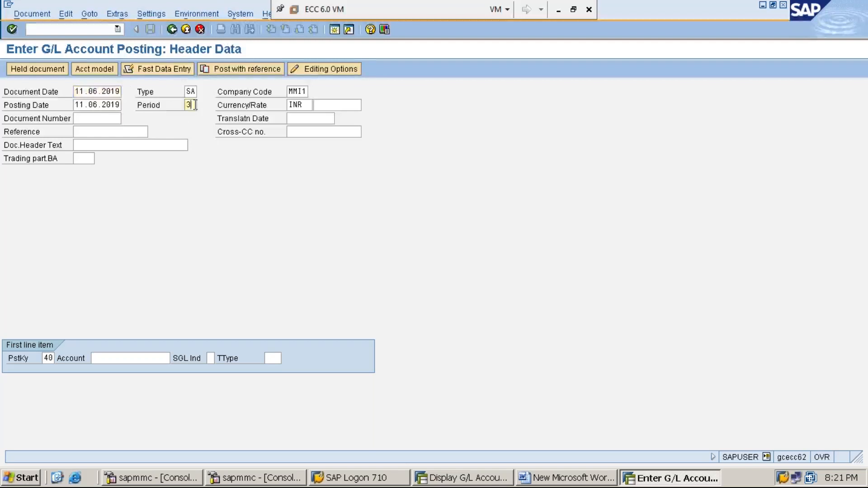
{"action": "left_click", "coordinate": [94, 106]}
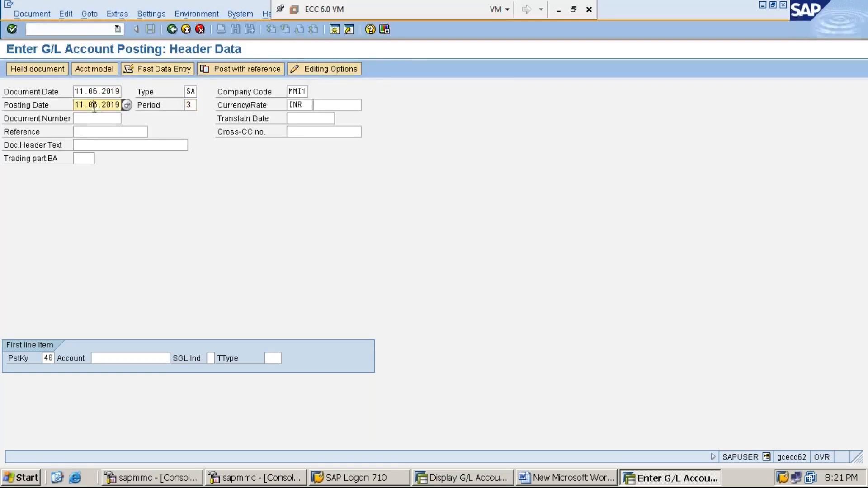
{"action": "left_click", "coordinate": [193, 106]}
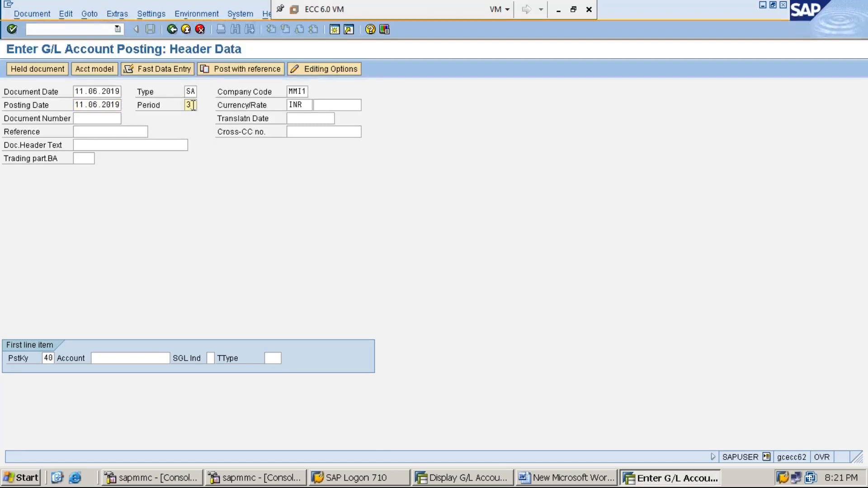
{"action": "left_click", "coordinate": [107, 104]}
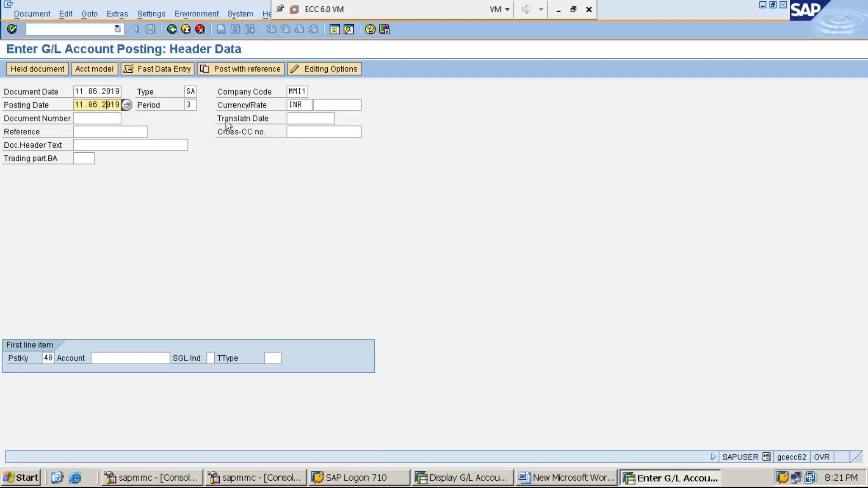
- Check the currency against the company code, and inspect the document number field
{"action": "left_click", "coordinate": [307, 104]}
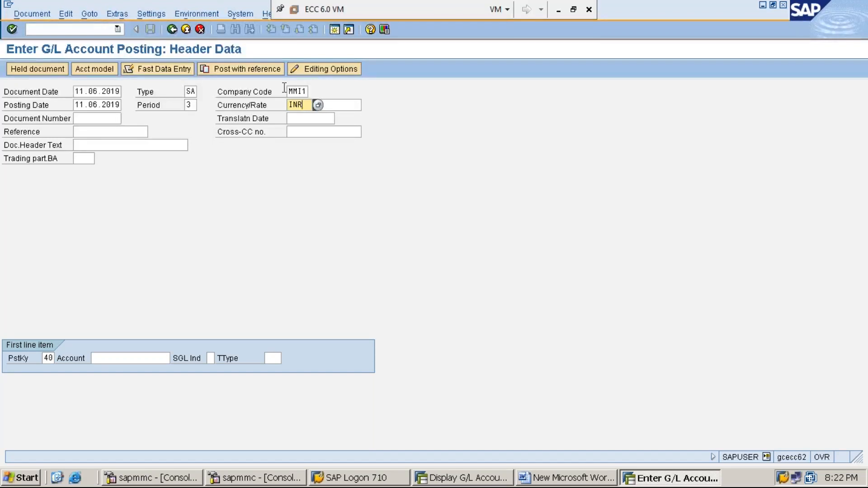
{"action": "left_click", "coordinate": [257, 92]}
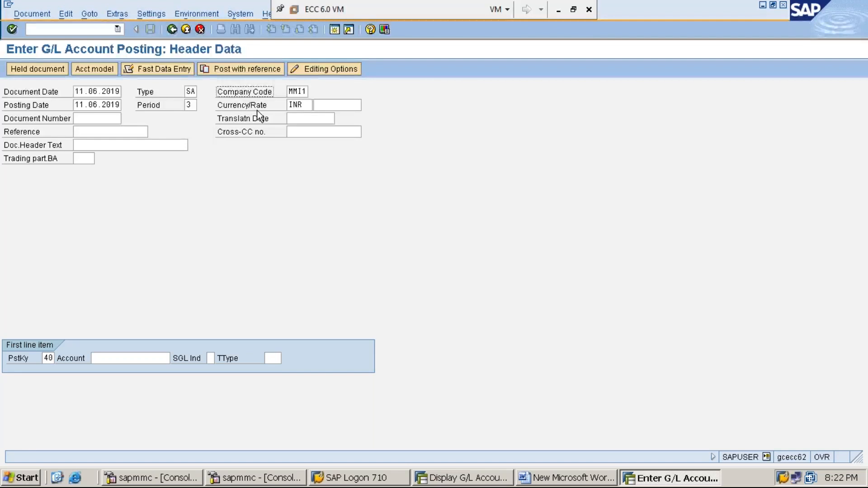
{"action": "left_click", "coordinate": [305, 104]}
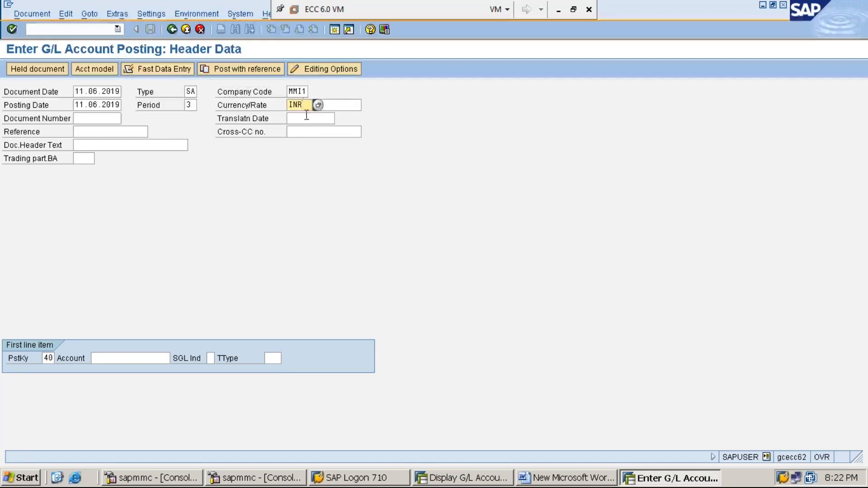
{"action": "left_click", "coordinate": [95, 118]}
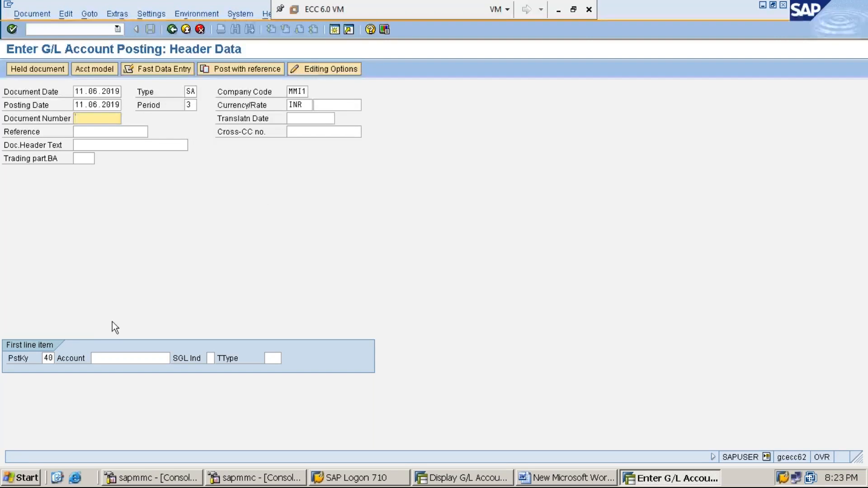
- Choose posting key 40, Debit entry, from the possible values for the first line item, and move to its account field
{"action": "left_click", "coordinate": [43, 358]}
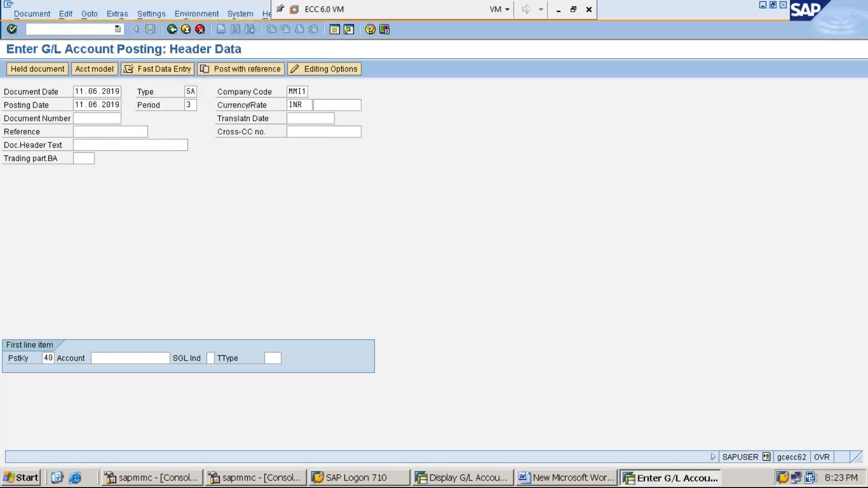
{"action": "key", "text": "F4"}
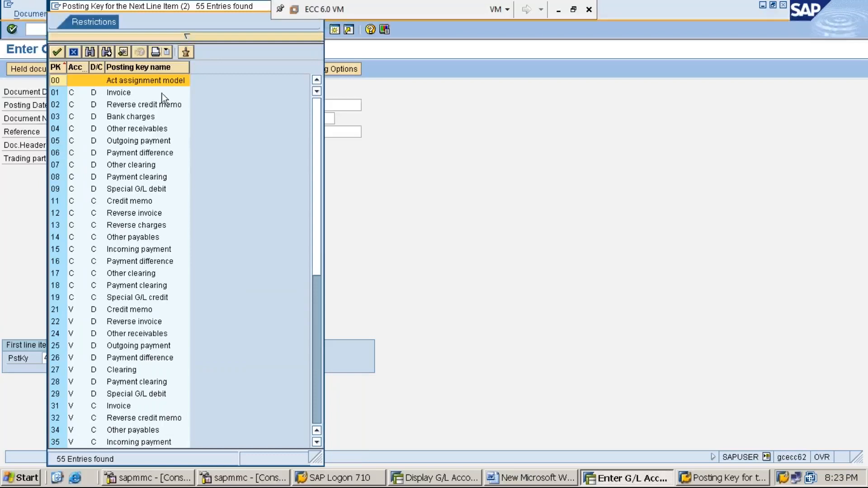
{"action": "left_click_drag", "start_coordinate": [320, 298], "coordinate": [322, 396]}
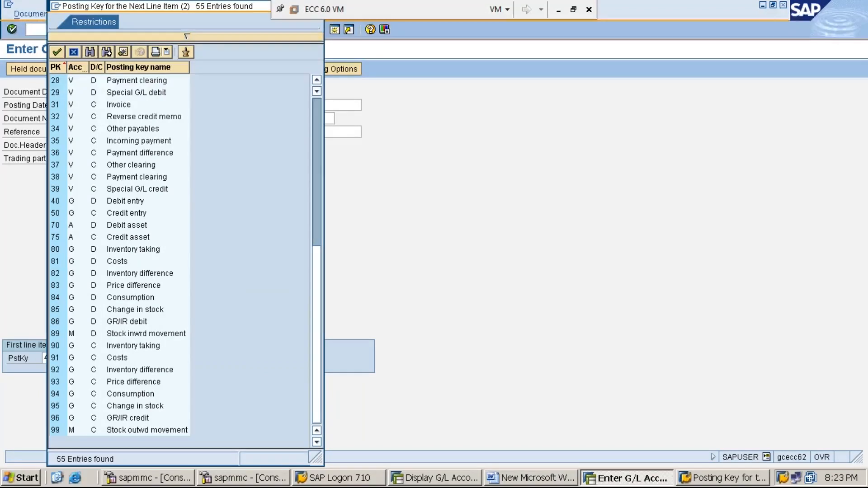
{"action": "left_click_drag", "start_coordinate": [318, 383], "coordinate": [305, 176]}
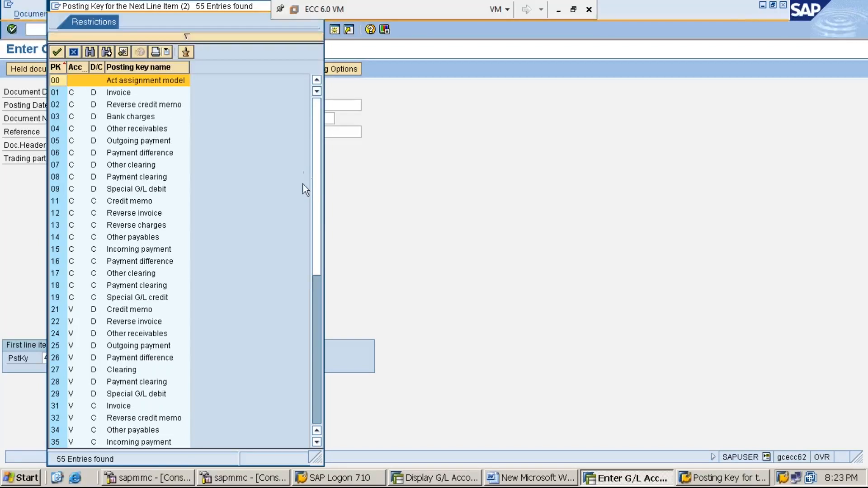
{"action": "left_click", "coordinate": [316, 442]}
{"action": "left_click", "coordinate": [317, 442]}
{"action": "left_click", "coordinate": [316, 442]}
{"action": "left_click", "coordinate": [317, 442]}
{"action": "left_click", "coordinate": [317, 442]}
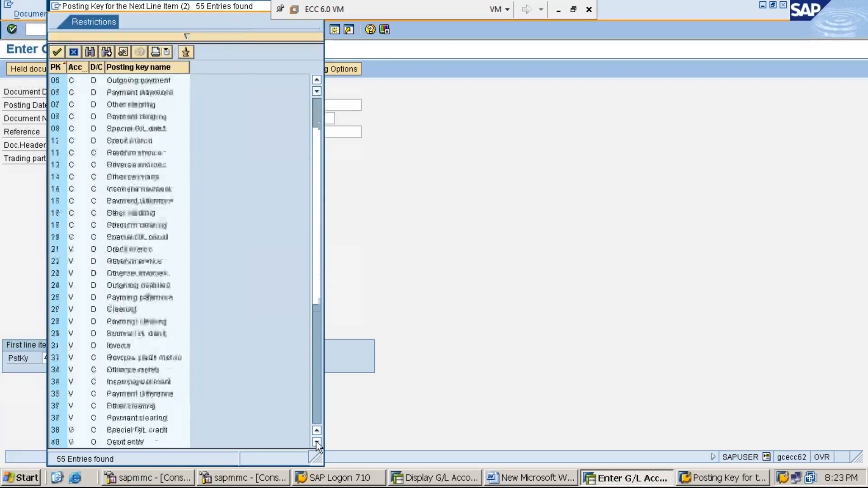
{"action": "left_click", "coordinate": [316, 442]}
{"action": "left_click", "coordinate": [316, 443]}
{"action": "left_click", "coordinate": [316, 442]}
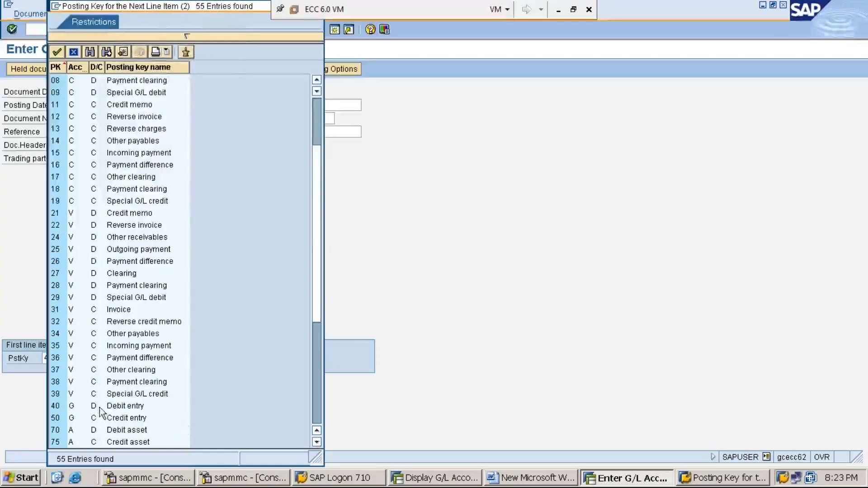
{"action": "left_click", "coordinate": [120, 407]}
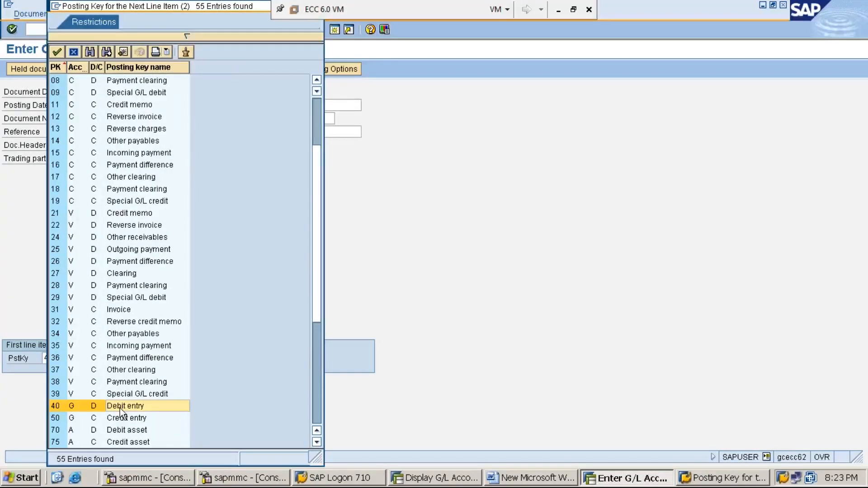
{"action": "left_click", "coordinate": [55, 408]}
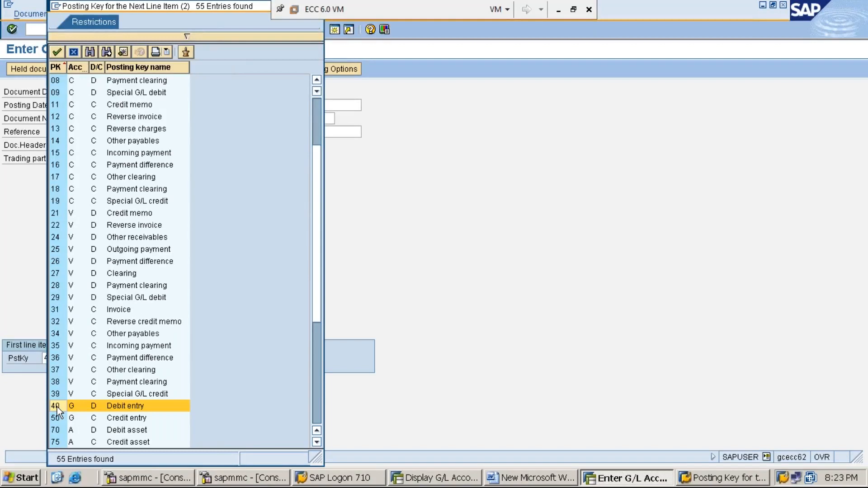
{"action": "left_click", "coordinate": [74, 406]}
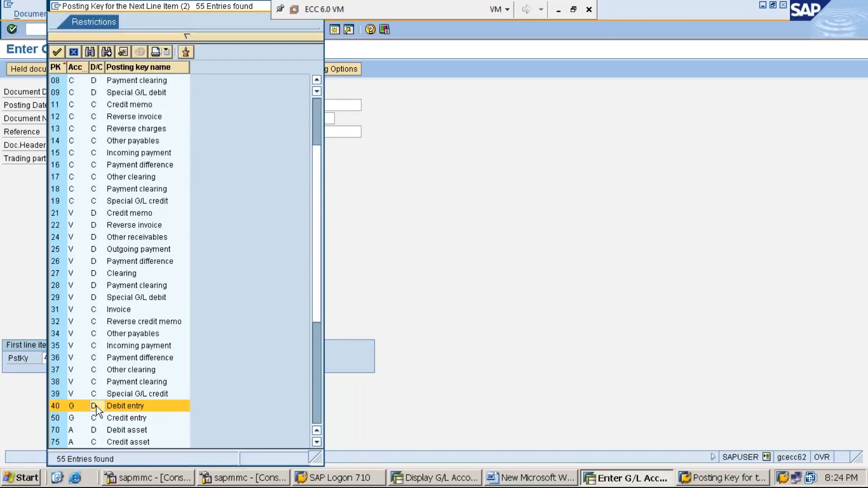
{"action": "double_click", "coordinate": [59, 407]}
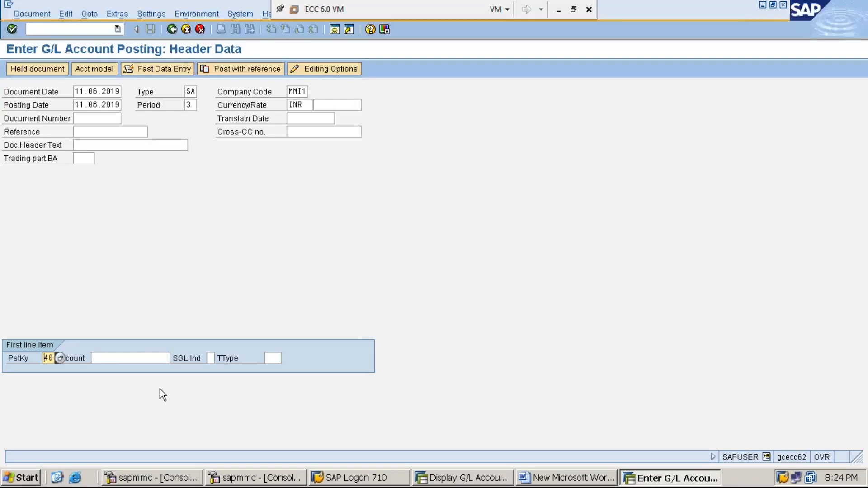
{"action": "left_click", "coordinate": [134, 357]}
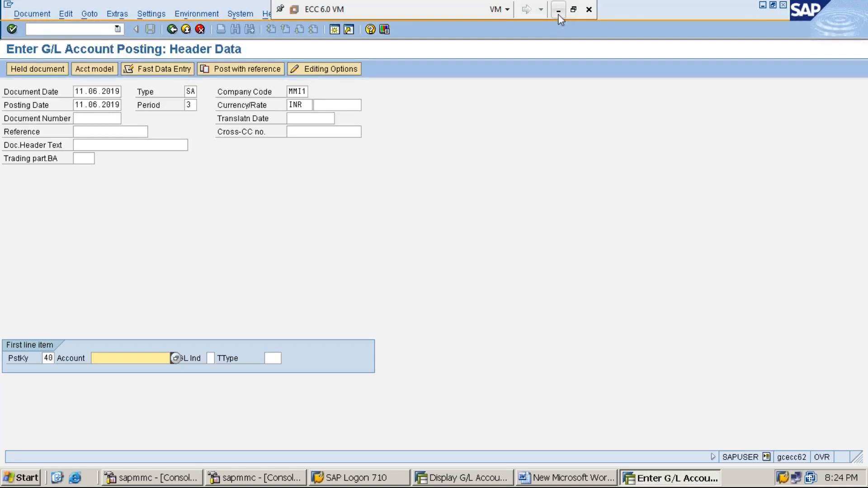
- Switch to the Word notes and add the line "DEBIT – ALL EXPENSES & LOSSES" below step 7, leaving a blank line between
{"action": "left_click", "coordinate": [762, 7]}
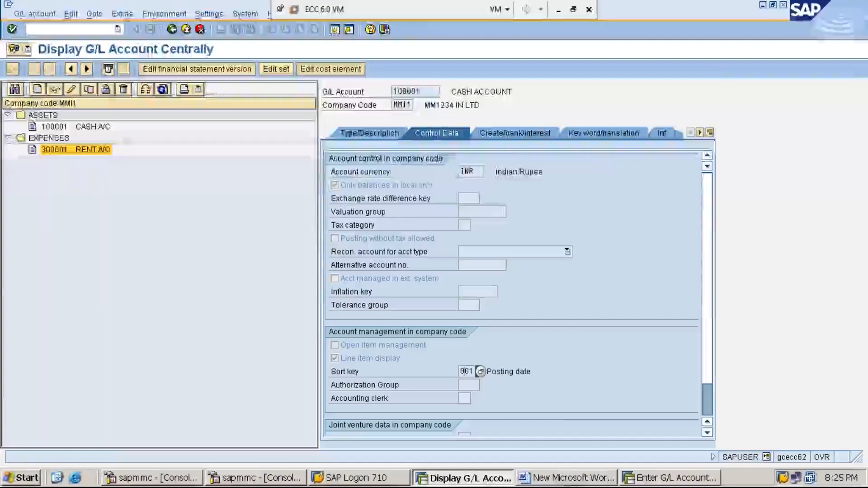
{"action": "left_click", "coordinate": [573, 479]}
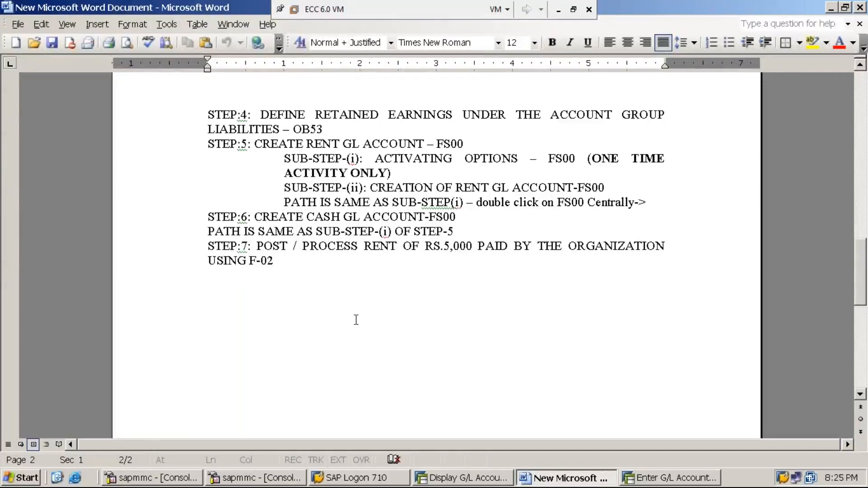
{"action": "left_click", "coordinate": [273, 260]}
{"action": "key", "text": "Return"}
{"action": "key", "text": "Return"}
{"action": "type", "text": "DEBIT - ALL EXPENSES "}
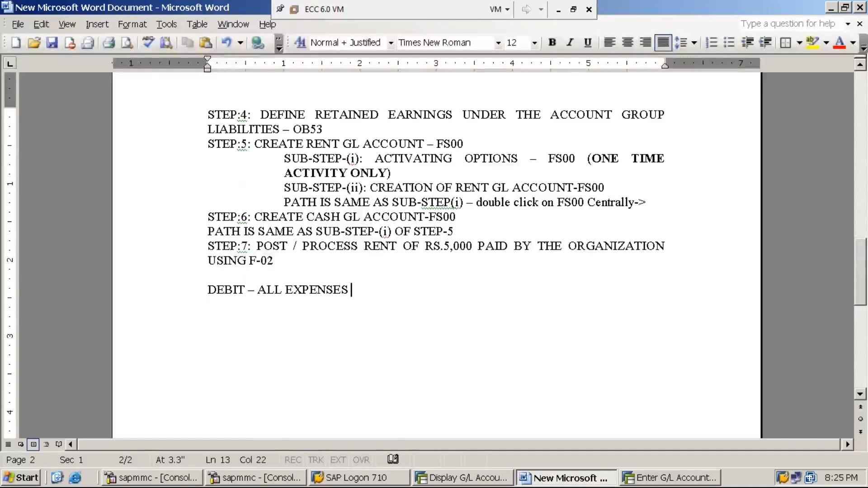
{"action": "type", "text": "& L"}
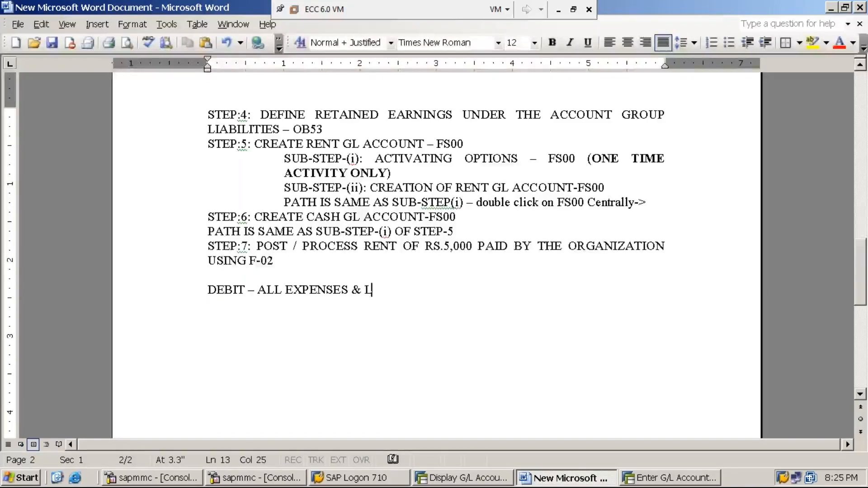
{"action": "type", "text": "OSSES"}
- Add the line "CREDIT – ALL INCOME / GAIN" under the expenses and losses rule
{"action": "key", "text": "Return"}
{"action": "type", "text": "CREDIT "}
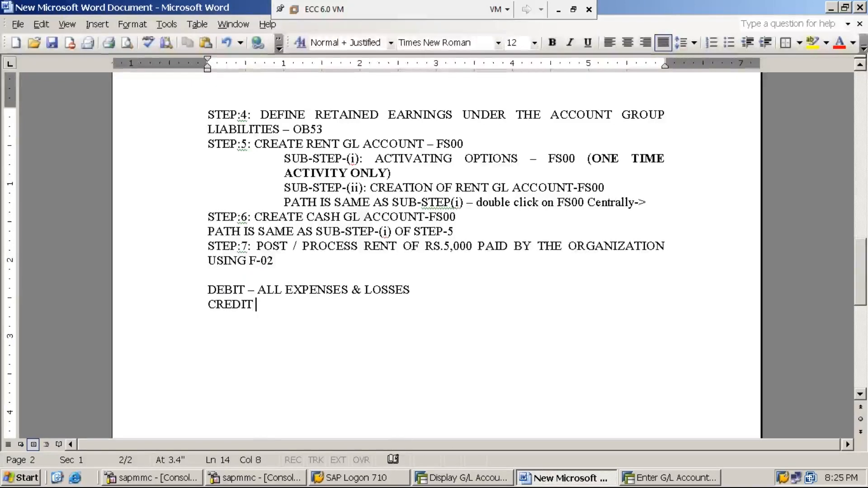
{"action": "type", "text": "- ALL "}
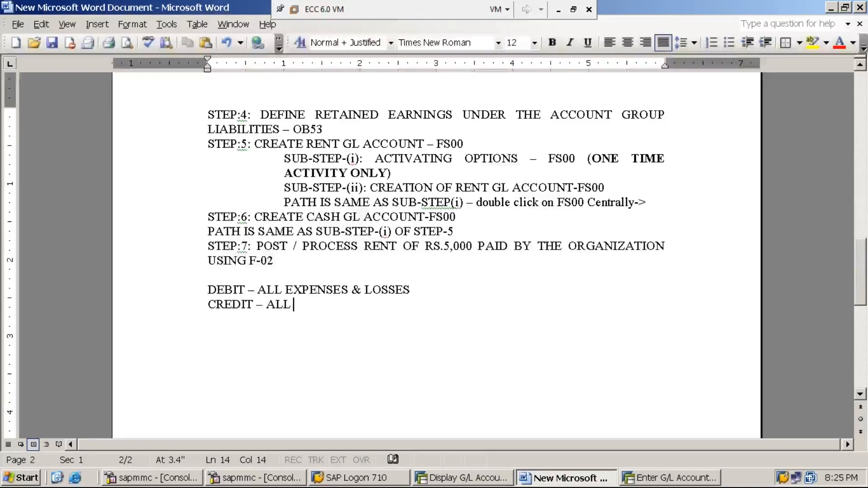
{"action": "type", "text": "INCOME"}
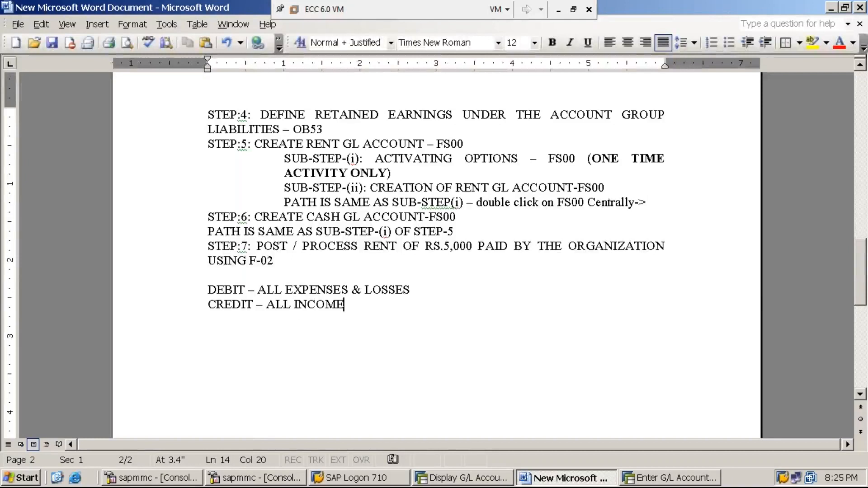
{"action": "type", "text": " / GAIN"}
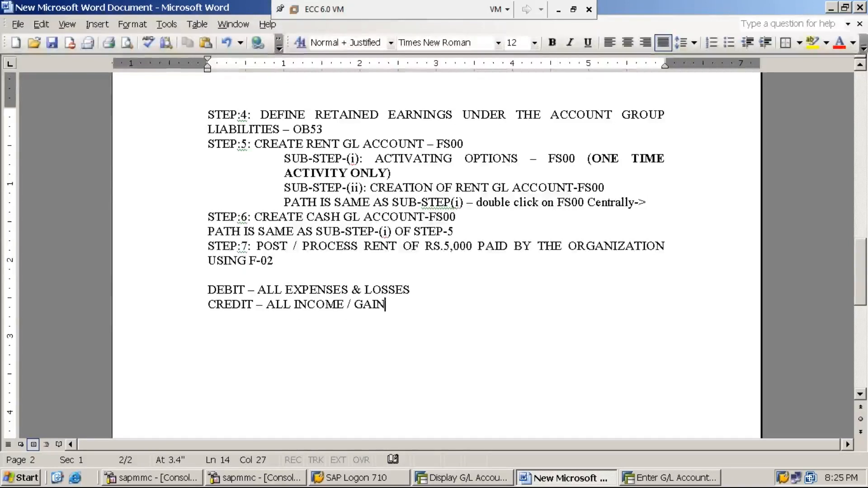
- Add the line "DEBIT – CASH INCOMING" under the income and gain rule
{"action": "key", "text": "Return"}
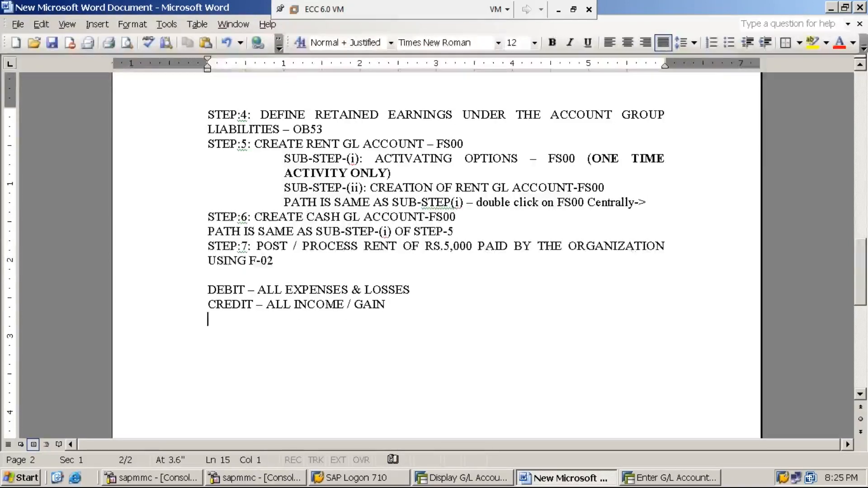
{"action": "type", "text": "DEBIT"}
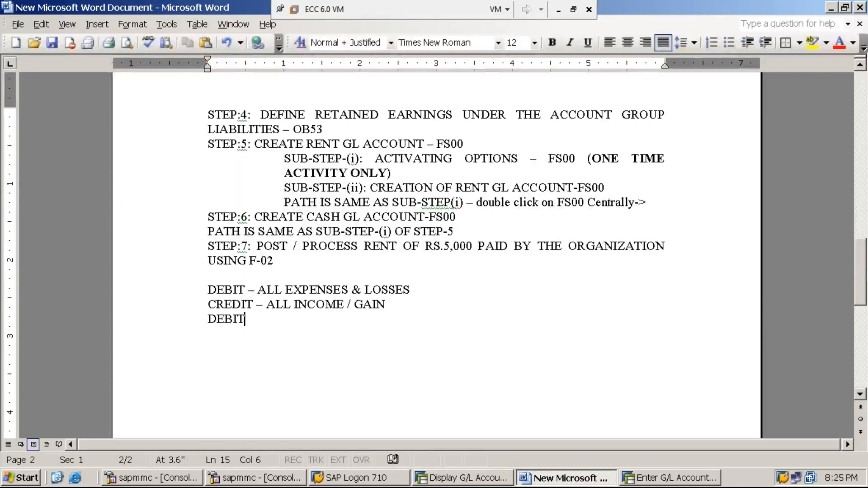
{"action": "type", "text": " - "}
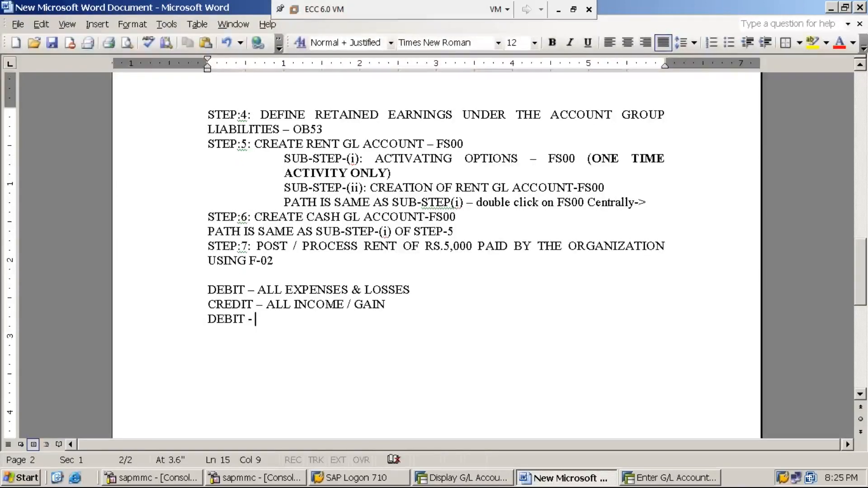
{"action": "type", "text": "CAS"}
{"action": "key", "text": "BackSpace"}
{"action": "key", "text": "BackSpace"}
{"action": "type", "text": "AS"}
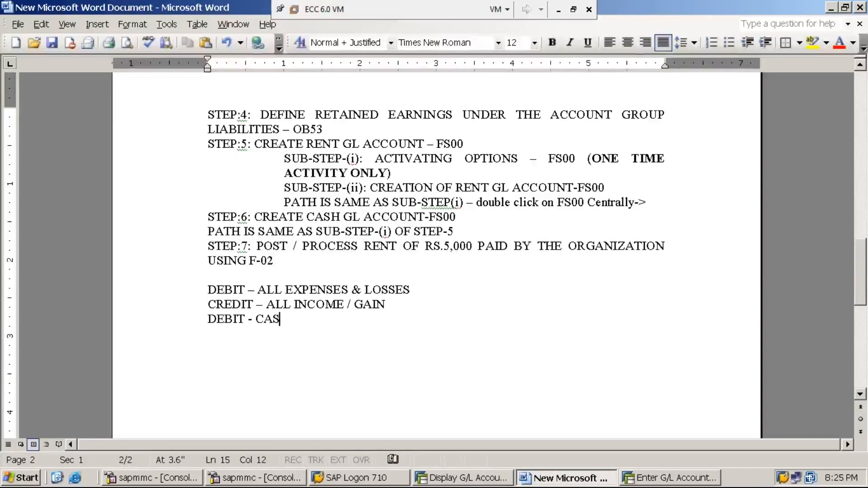
{"action": "type", "text": "H INCOMING"}
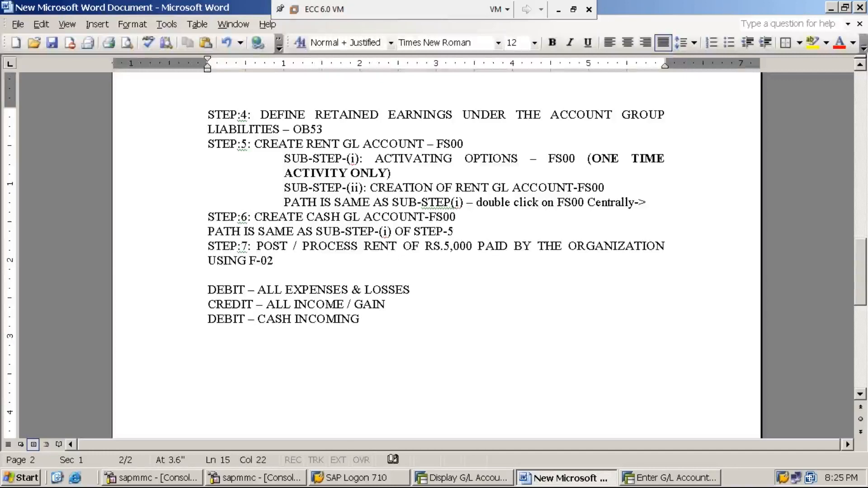
- Add the line "CREDIT – CASH OUT GOING" under the incoming cash rule
{"action": "key", "text": "Return"}
{"action": "type", "text": "CRE"}
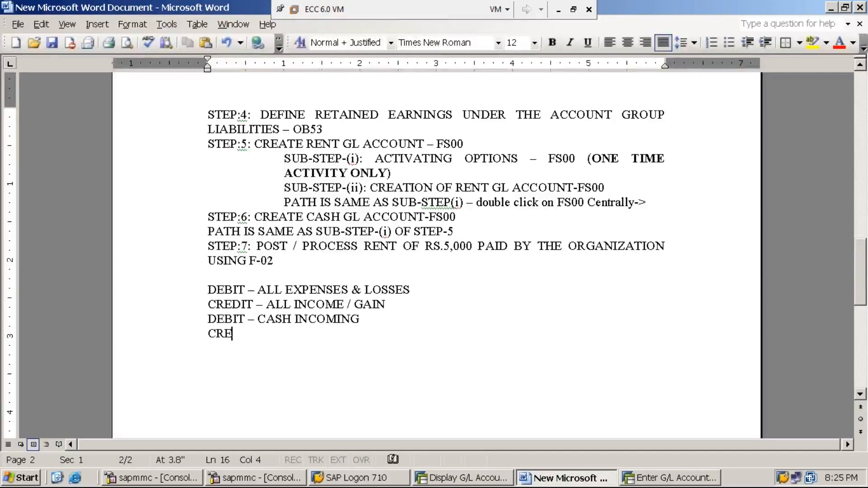
{"action": "type", "text": "DIT - "}
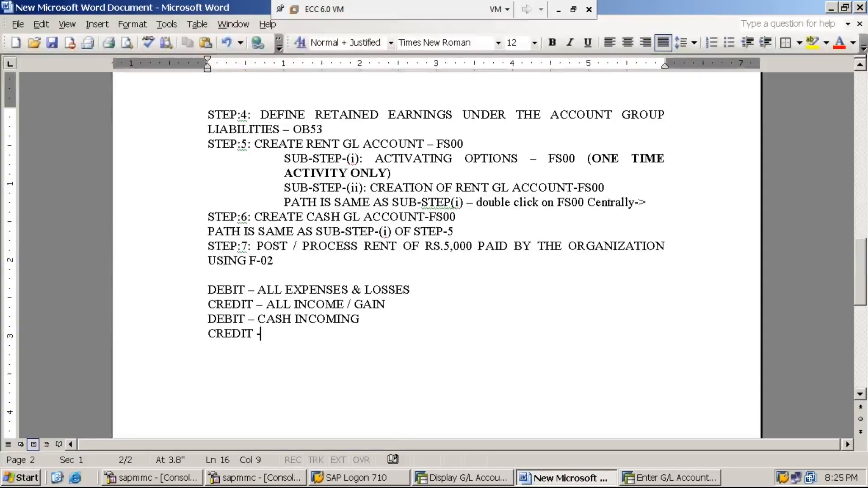
{"action": "type", "text": "CA"}
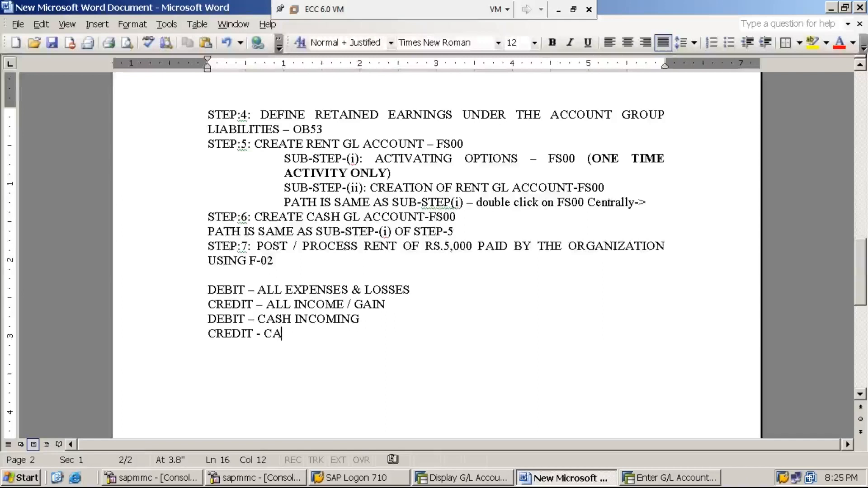
{"action": "type", "text": "SH OUT GOING"}
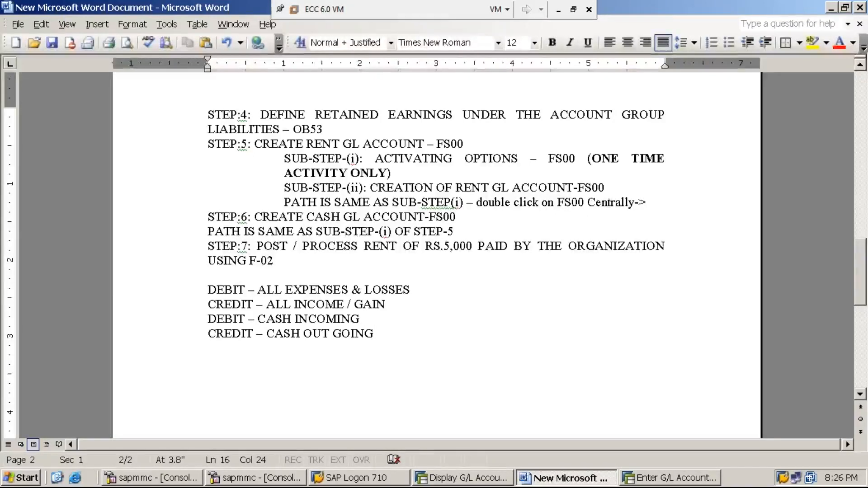
- Add the line "FOR DEBIT – USE POSTING KEY:40" below the outgoing cash rule, leaving a blank line between
{"action": "key", "text": "Return"}
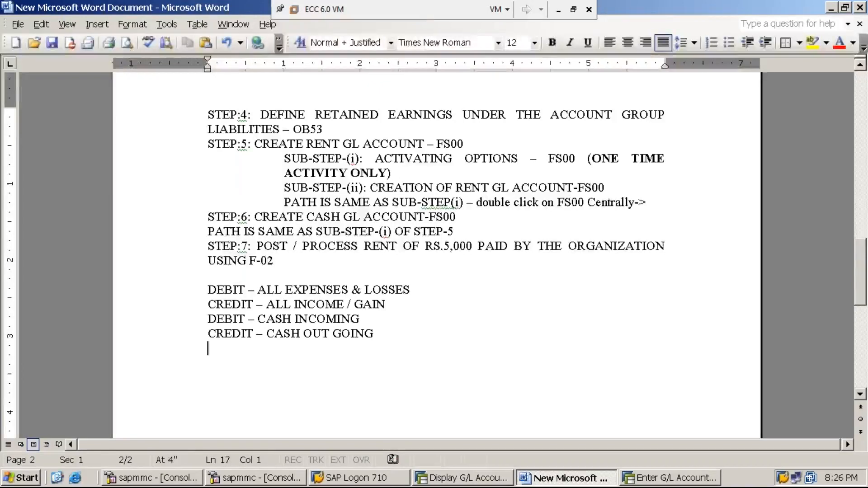
{"action": "key", "text": "Return"}
{"action": "type", "text": "DEBIT"}
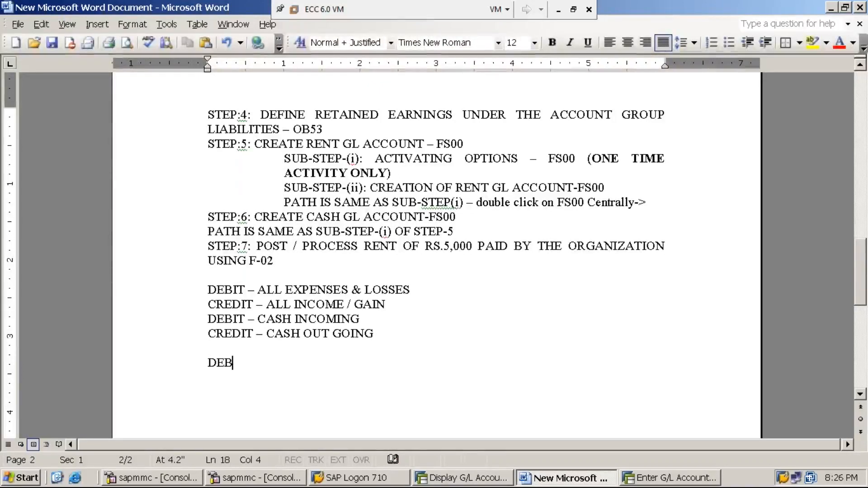
{"action": "key", "text": "BackSpace"}
{"action": "key", "text": "BackSpace"}
{"action": "key", "text": "BackSpace"}
{"action": "key", "text": "BackSpace"}
{"action": "key", "text": "BackSpace"}
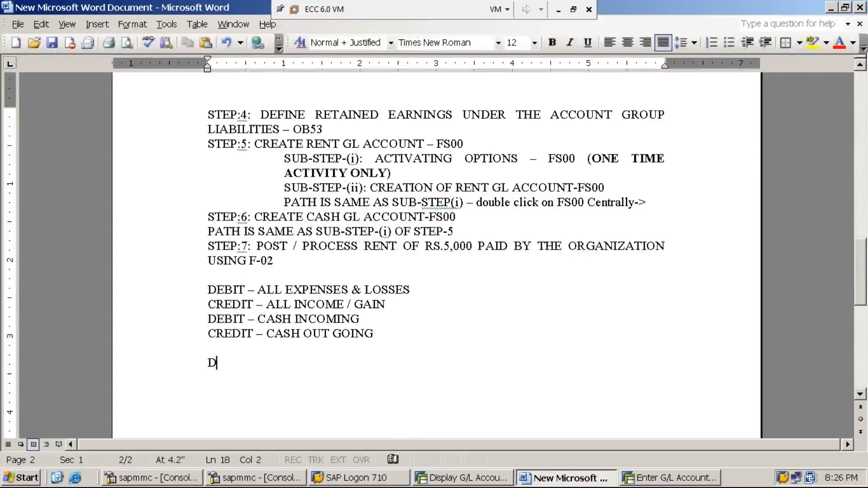
{"action": "type", "text": "FOR DE"}
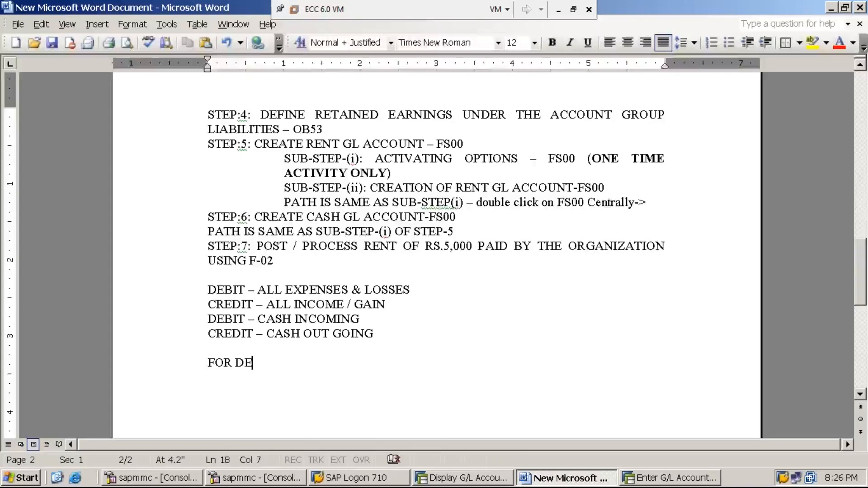
{"action": "type", "text": "BIT - "}
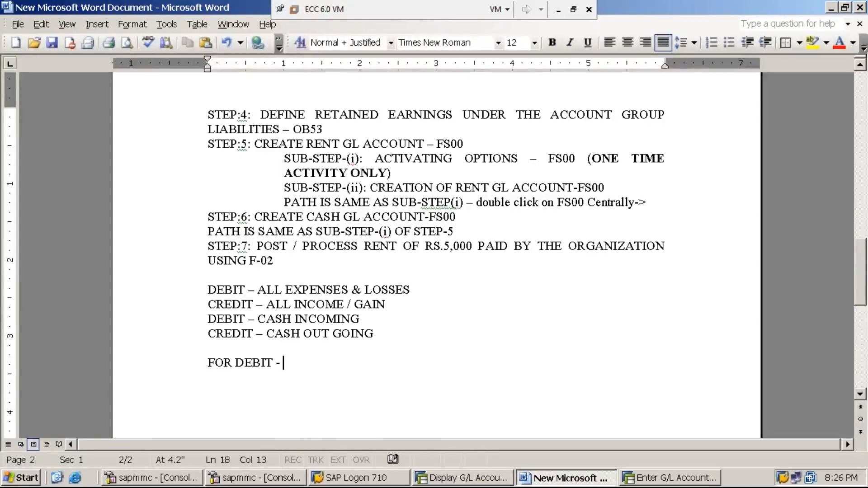
{"action": "type", "text": "USE POSTING "}
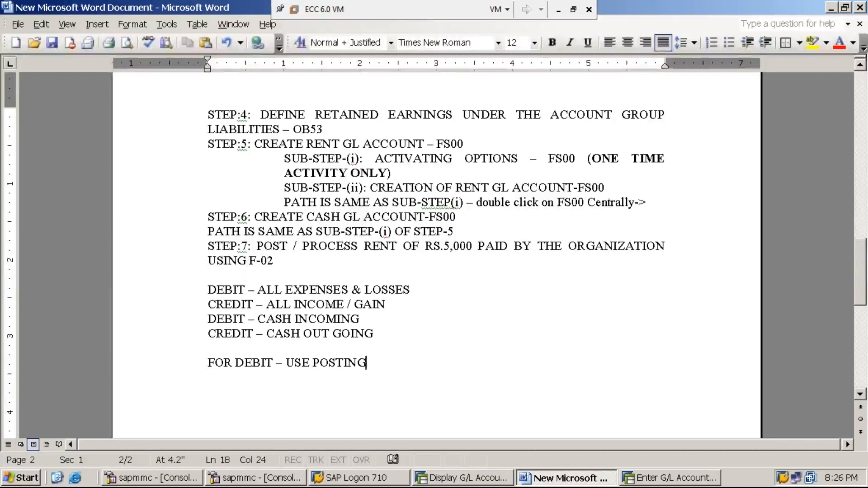
{"action": "type", "text": "KEY"}
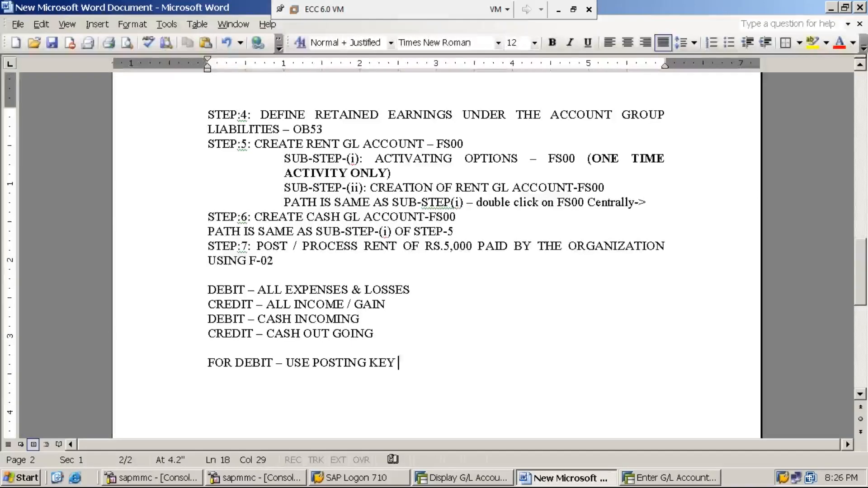
{"action": "type", "text": ":40"}
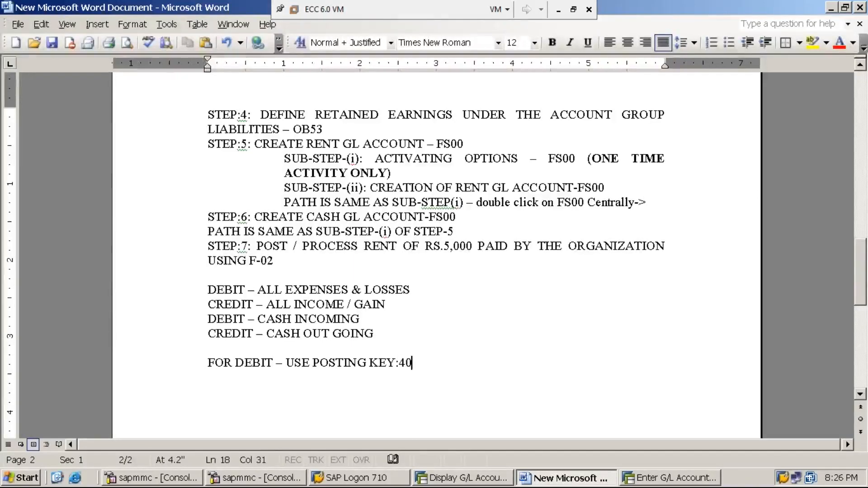
- Add the line "FOR CREDIT – USE POSTING KEY:50" under the debit posting key line
{"action": "key", "text": "Return"}
{"action": "type", "text": "FOR CRED"}
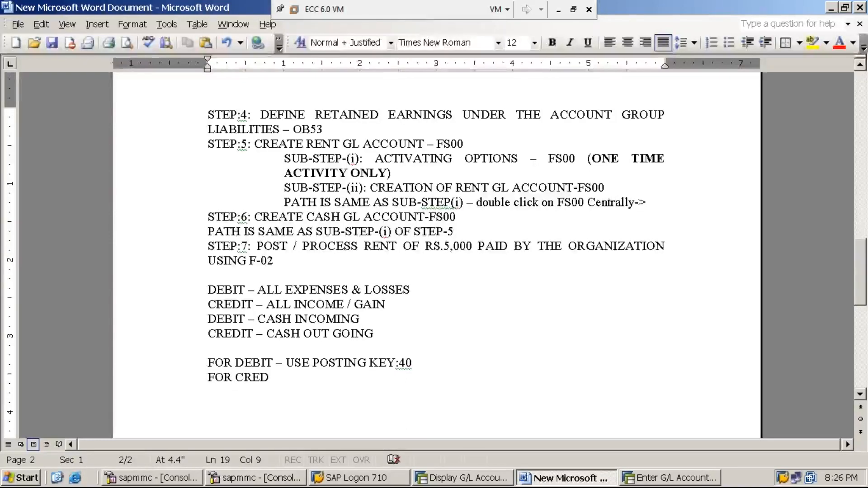
{"action": "type", "text": "IT"}
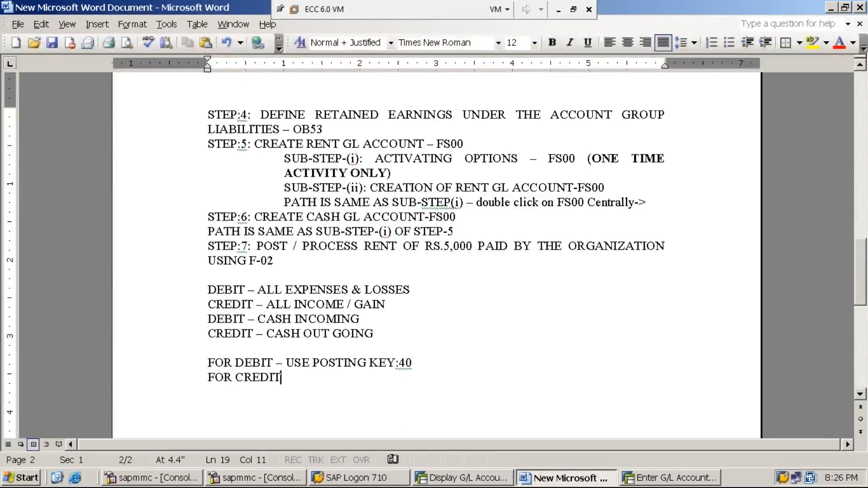
{"action": "type", "text": " - USE P"}
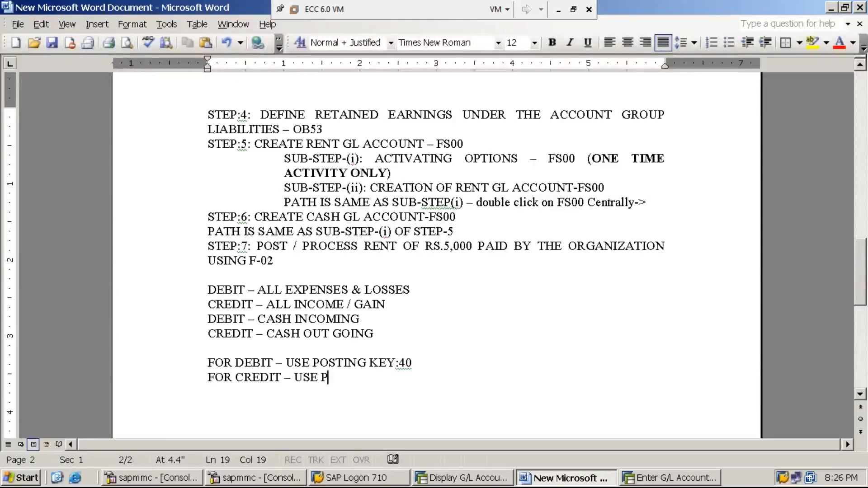
{"action": "type", "text": "OSTING KEY"}
{"action": "left_click", "coordinate": [273, 261]}
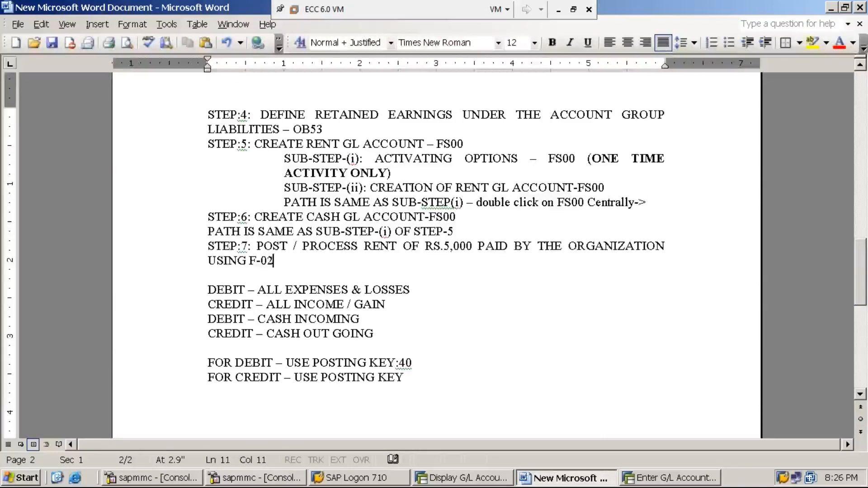
{"action": "left_click", "coordinate": [410, 376]}
{"action": "type", "text": ":50"}
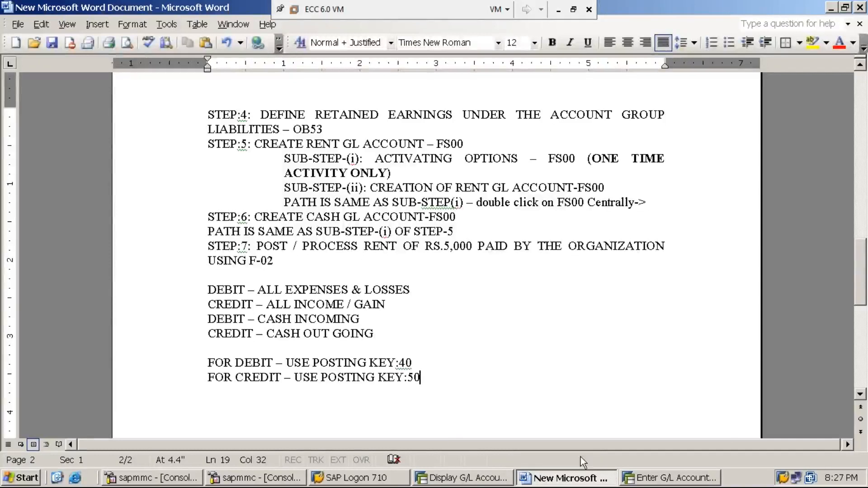
- Switch to the SAP G/L posting window and examine the list of posting keys for the first line item, around debit entry 40
{"action": "left_click", "coordinate": [654, 479]}
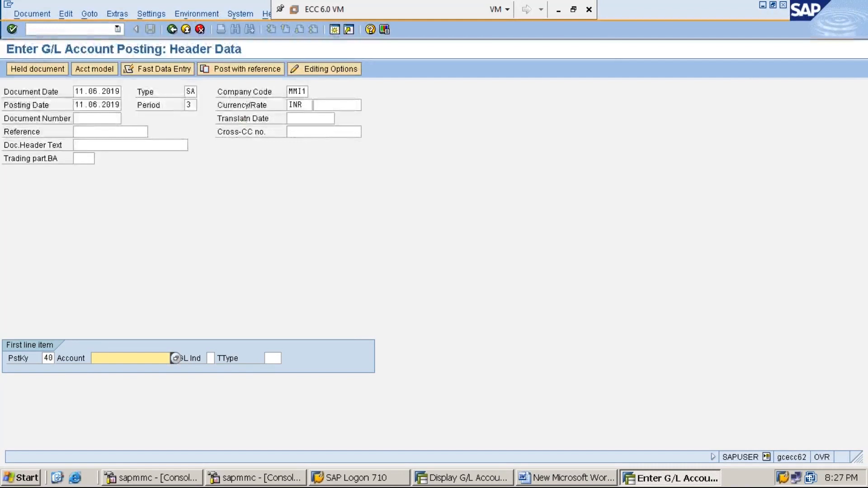
{"action": "double_click", "coordinate": [47, 358]}
{"action": "left_click", "coordinate": [59, 358]}
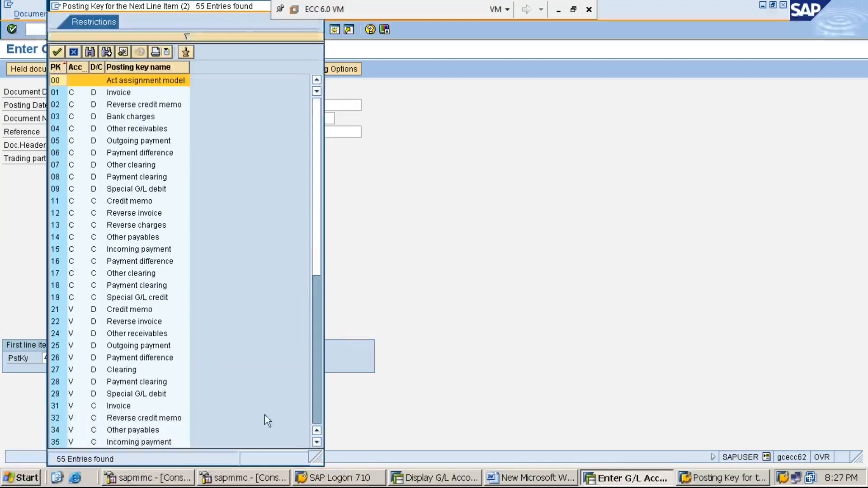
{"action": "left_click", "coordinate": [321, 444]}
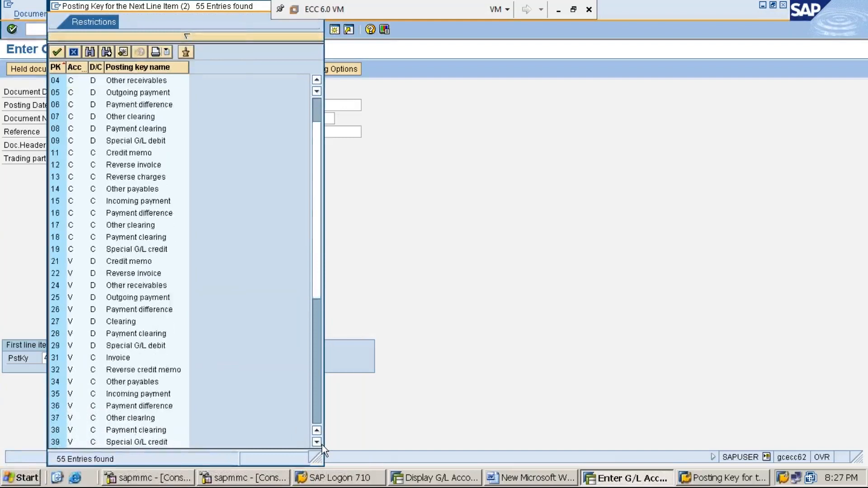
{"action": "left_click", "coordinate": [89, 418]}
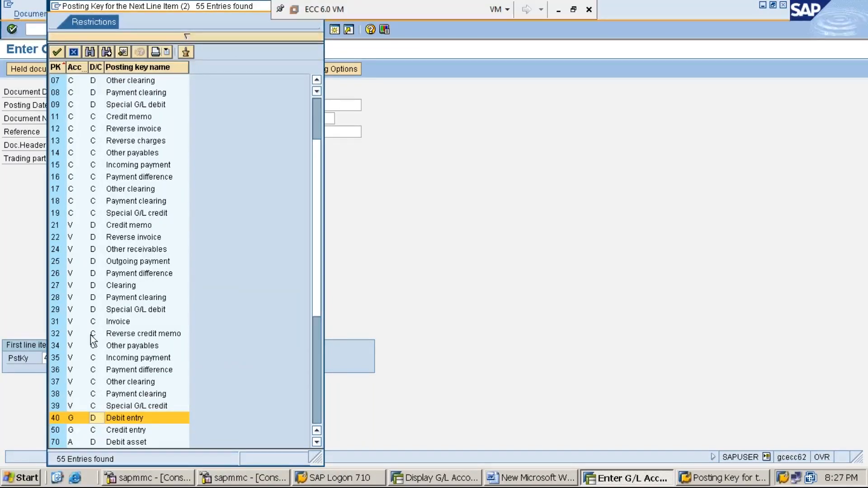
{"action": "left_click", "coordinate": [56, 421]}
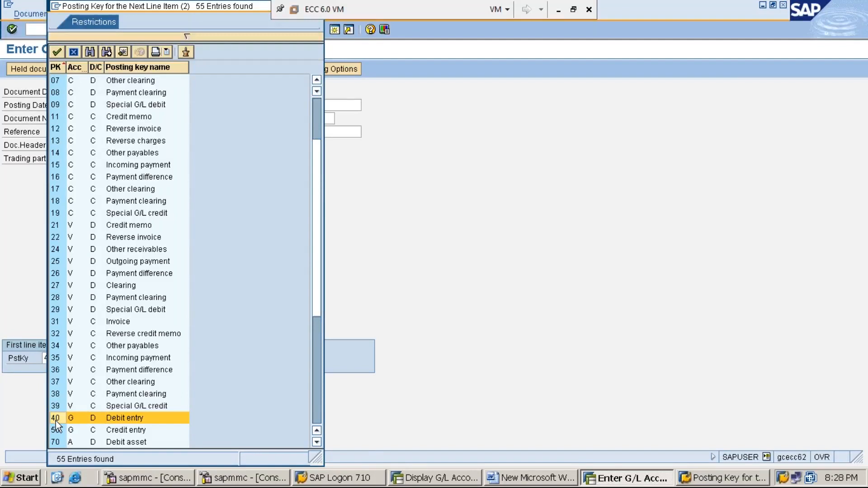
{"action": "left_click", "coordinate": [117, 357]}
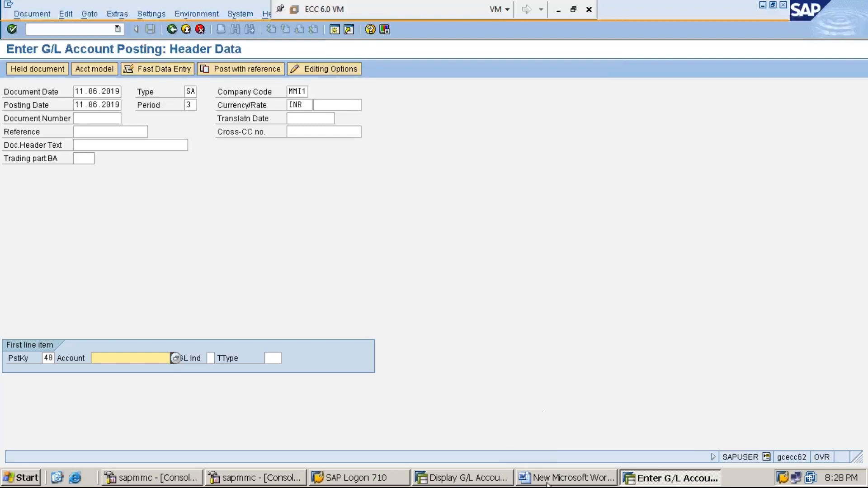
- Switch to the Word notes and highlight EXPENSES in the first debit rule, followed by RENT in step 7
{"action": "left_click", "coordinate": [533, 480]}
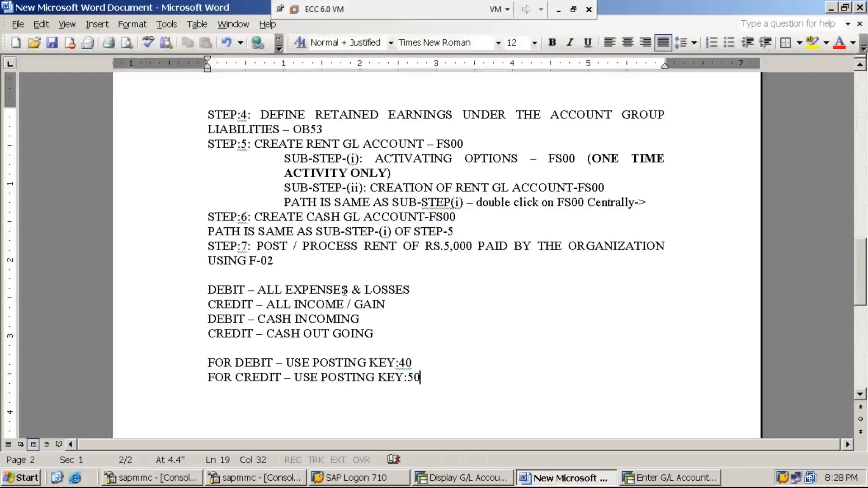
{"action": "left_click_drag", "start_coordinate": [348, 289], "coordinate": [286, 289]}
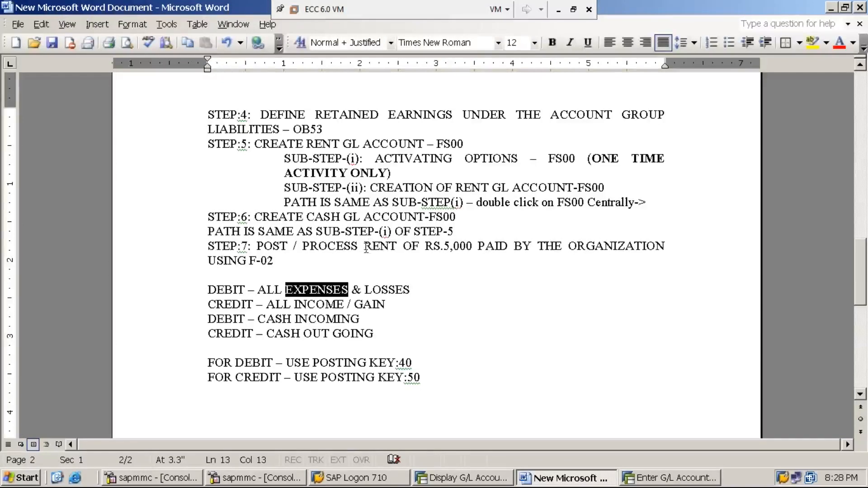
{"action": "left_click_drag", "start_coordinate": [365, 248], "coordinate": [398, 248]}
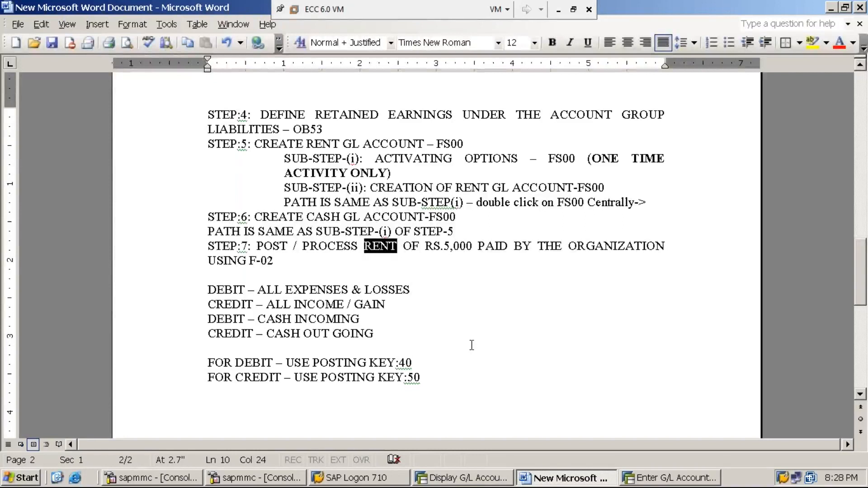
- Look up the rent account in the SAP G/L account display and enter its number for the posting's first line item, continuing to item details
{"action": "left_click", "coordinate": [472, 479]}
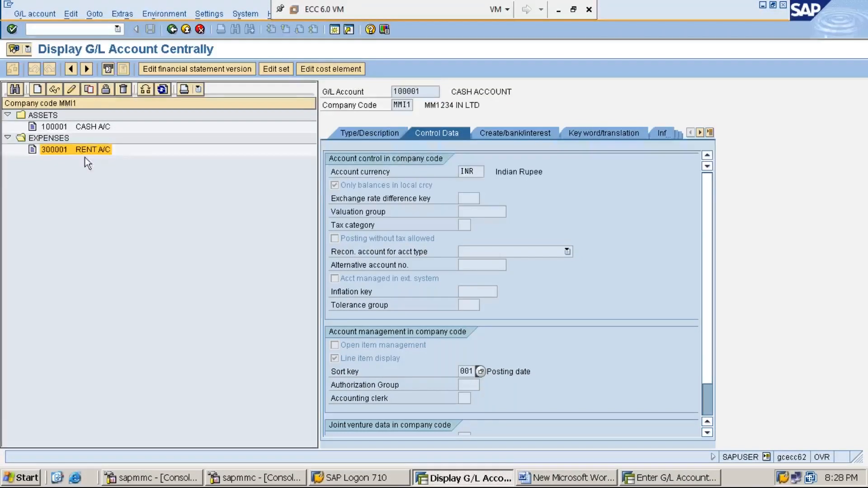
{"action": "double_click", "coordinate": [53, 150]}
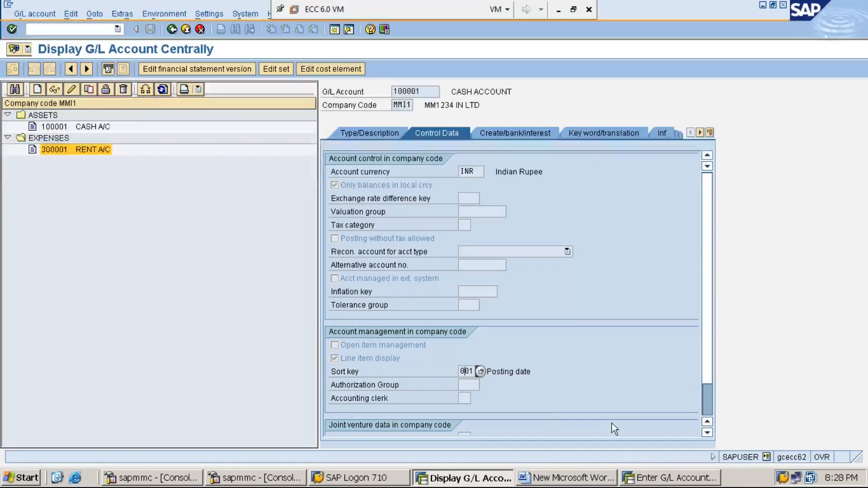
{"action": "left_click", "coordinate": [663, 483]}
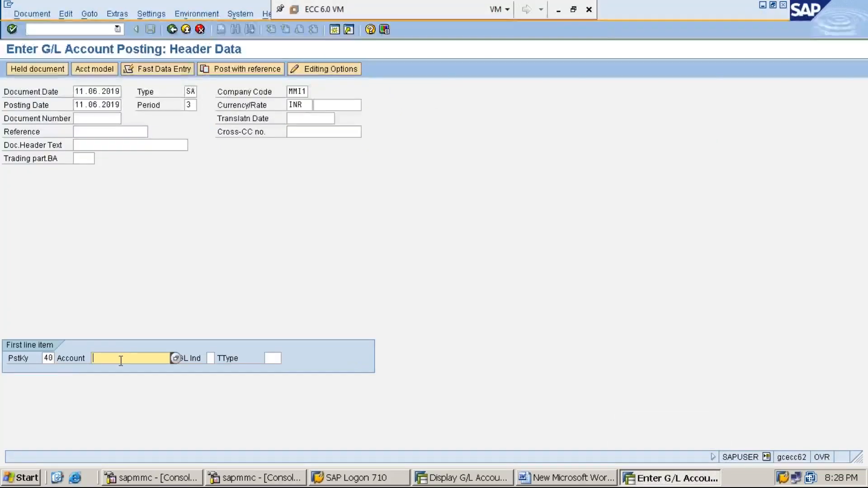
{"action": "type", "text": "300"}
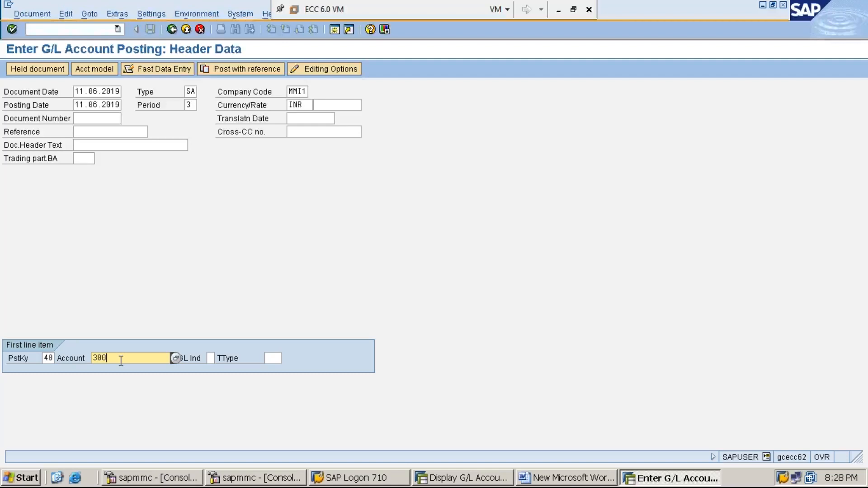
{"action": "type", "text": "001"}
{"action": "left_click", "coordinate": [210, 358]}
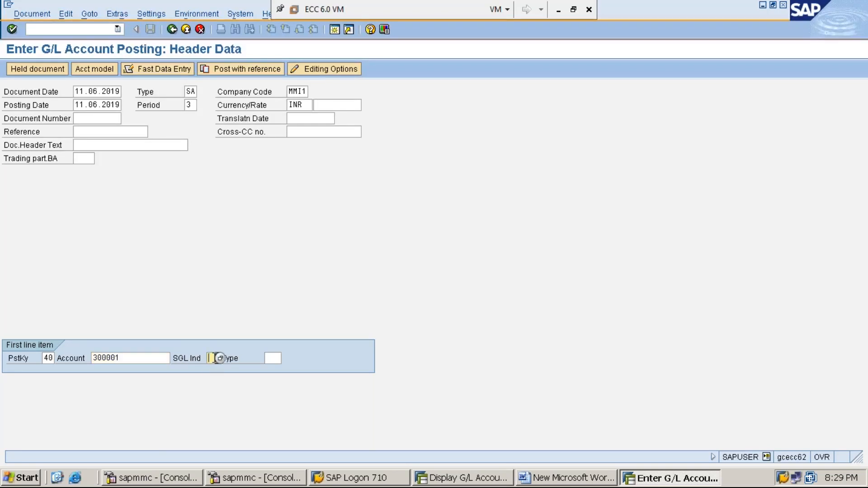
{"action": "left_click", "coordinate": [278, 358]}
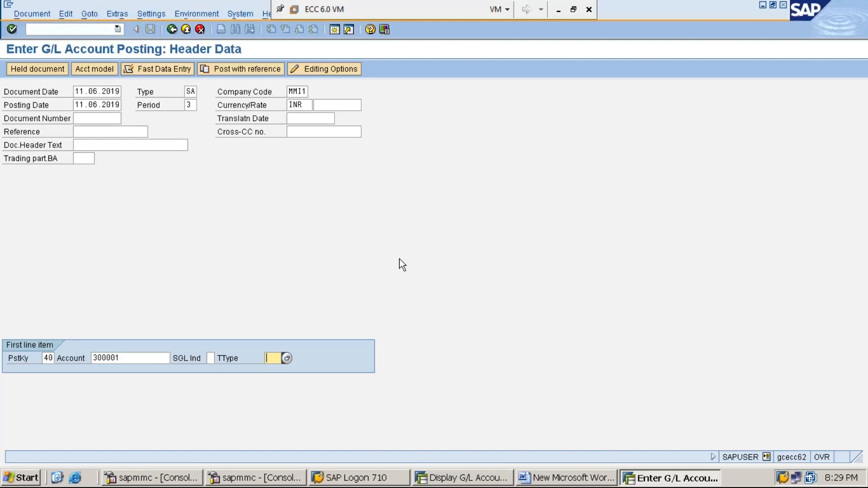
{"action": "left_click", "coordinate": [143, 358]}
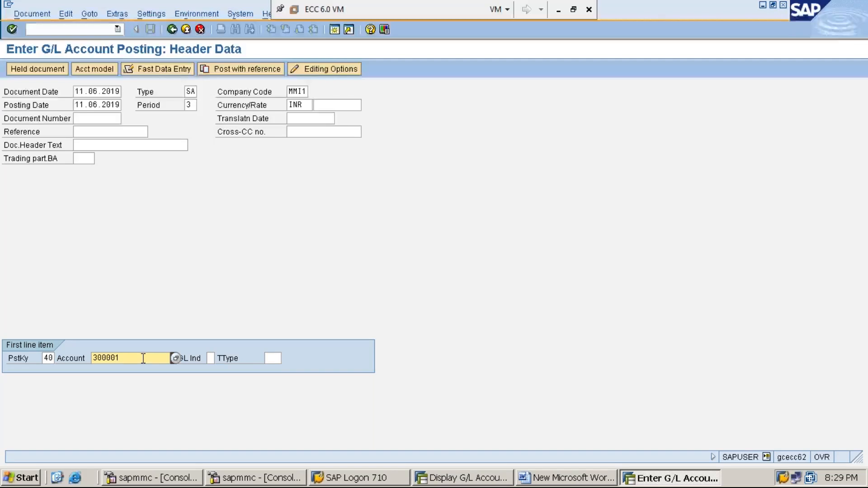
{"action": "key", "text": "Return"}
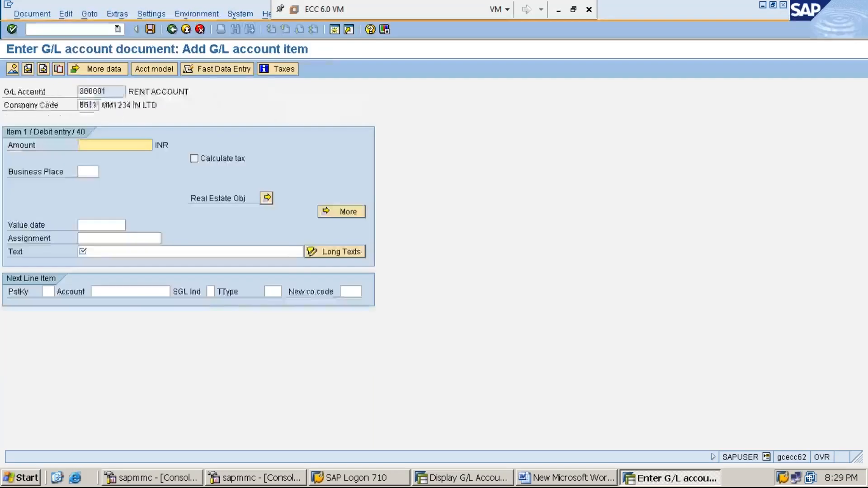
- Enter an amount of 5000 INR and the text "RENT PAID IN CASH" for the rent debit item
{"action": "type", "text": "5000"}
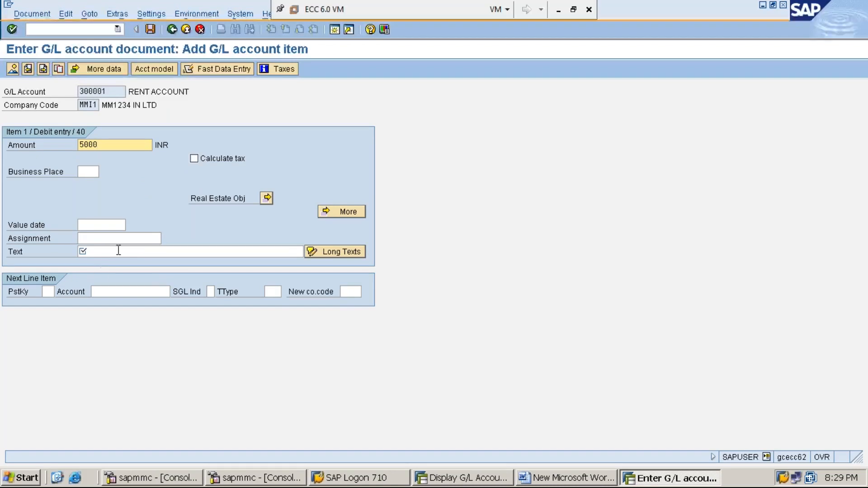
{"action": "left_click", "coordinate": [15, 251]}
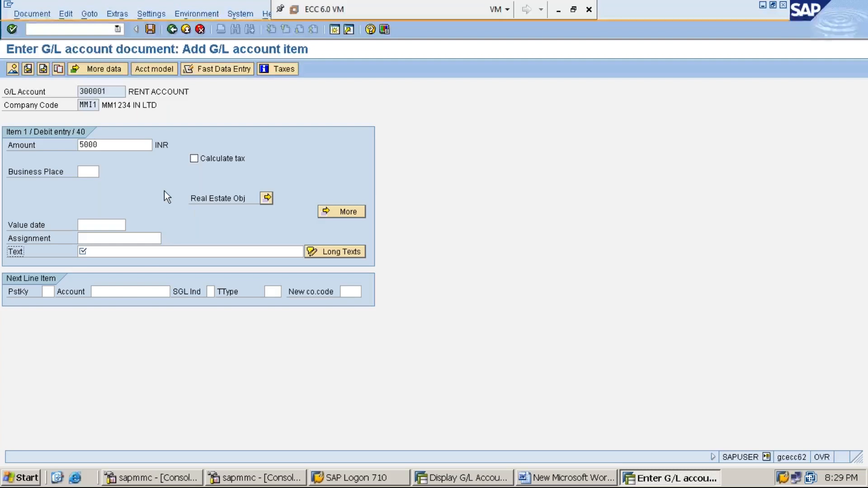
{"action": "left_click", "coordinate": [138, 251]}
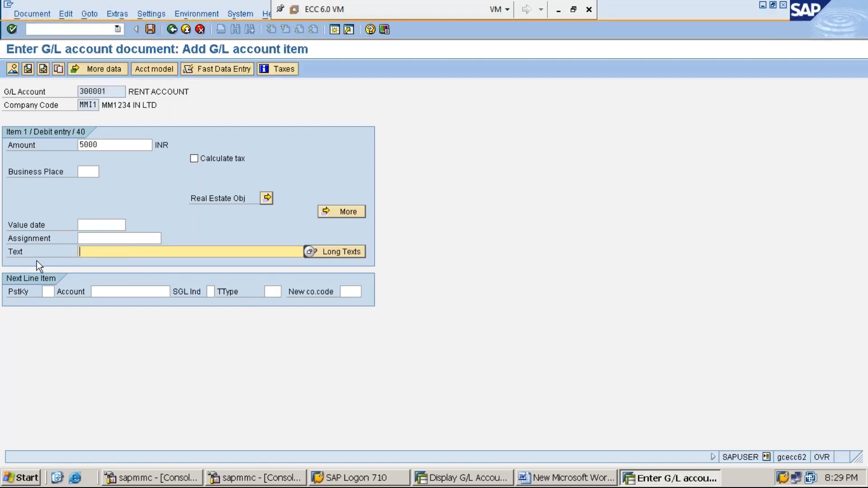
{"action": "left_click", "coordinate": [16, 252]}
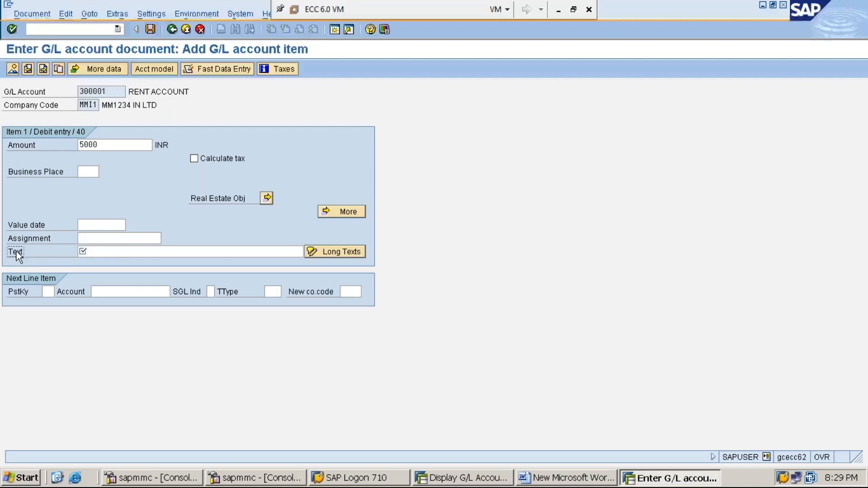
{"action": "left_click", "coordinate": [131, 253]}
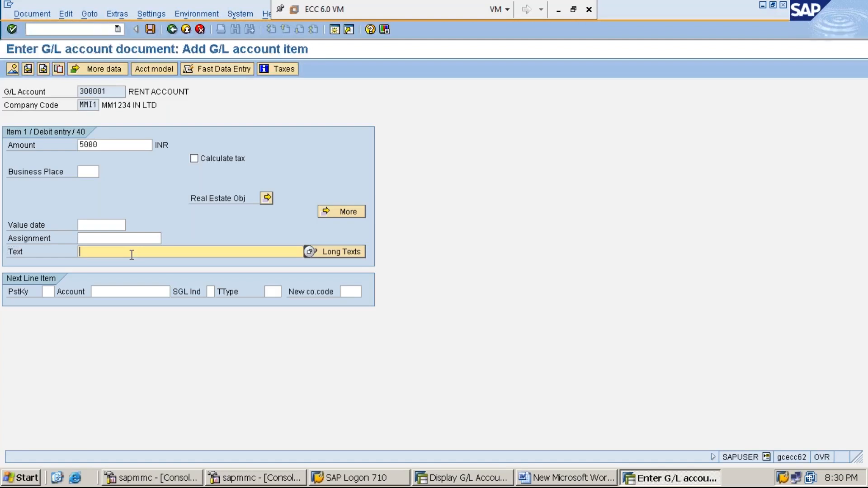
{"action": "type", "text": "RNET "}
{"action": "type", "text": "PAID"}
{"action": "key", "text": "BackSpace"}
{"action": "key", "text": "BackSpace"}
{"action": "key", "text": "BackSpace"}
{"action": "key", "text": "BackSpace"}
{"action": "key", "text": "BackSpace"}
{"action": "key", "text": "BackSpace"}
{"action": "key", "text": "BackSpace"}
{"action": "key", "text": "BackSpace"}
{"action": "key", "text": "BackSpace"}
{"action": "type", "text": "ENT PAID"}
{"action": "type", "text": "IN CASH"}
- Set the next line item's posting key to 50 and check it against the cash credit and posting key rules in the Word notes
{"action": "left_click", "coordinate": [47, 292]}
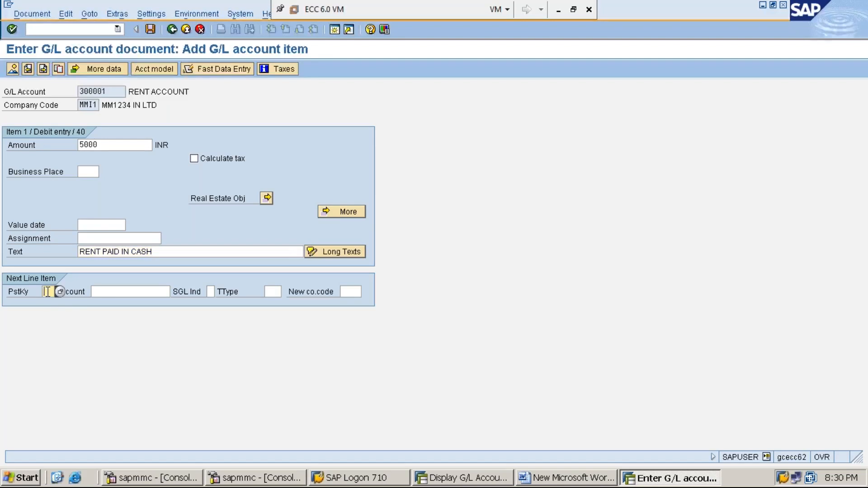
{"action": "type", "text": "50"}
{"action": "left_click", "coordinate": [552, 480]}
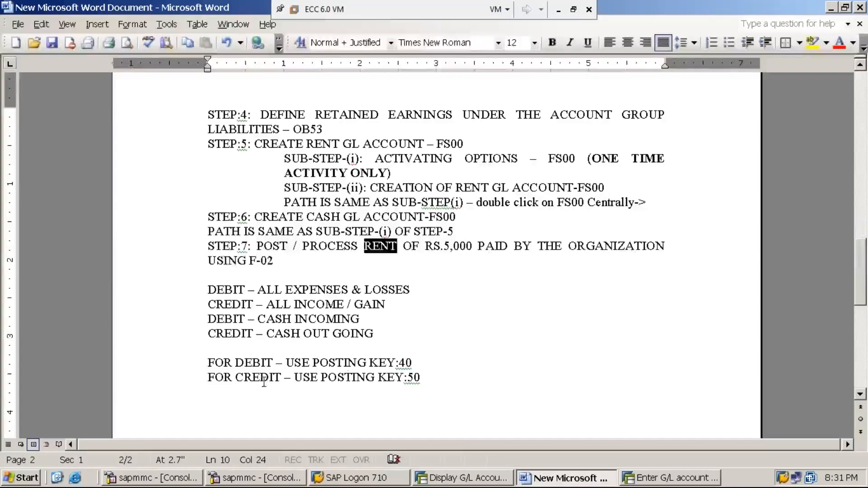
{"action": "left_click", "coordinate": [414, 377]}
{"action": "left_click", "coordinate": [260, 378]}
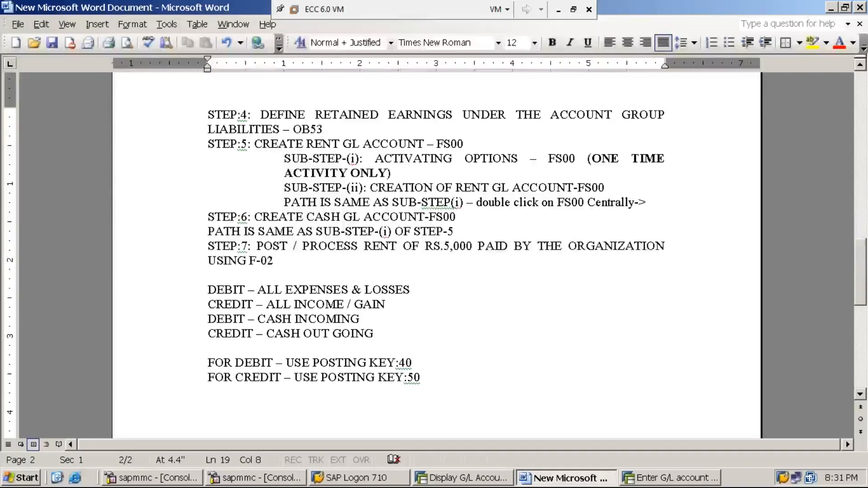
{"action": "left_click", "coordinate": [232, 339]}
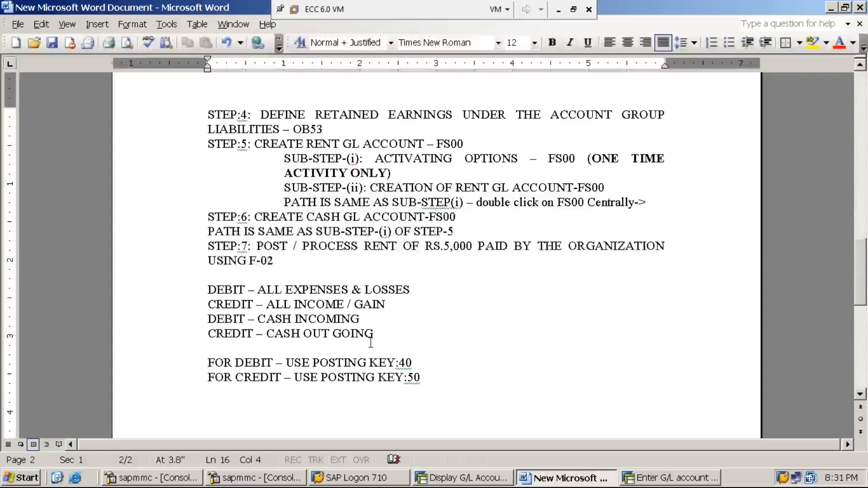
{"action": "left_click", "coordinate": [244, 336]}
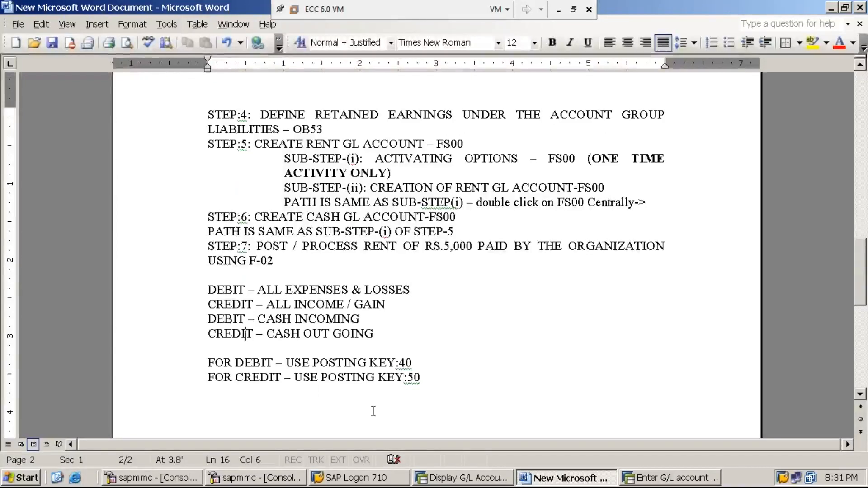
{"action": "left_click", "coordinate": [413, 377]}
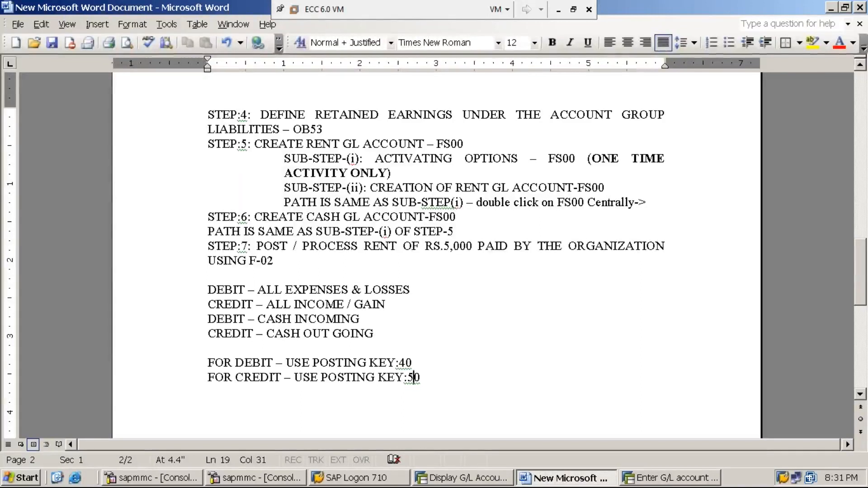
- Return to SAP, look up the cash account in the G/L account display, and enter its number for the next line item, continuing to item details
{"action": "left_click", "coordinate": [659, 482]}
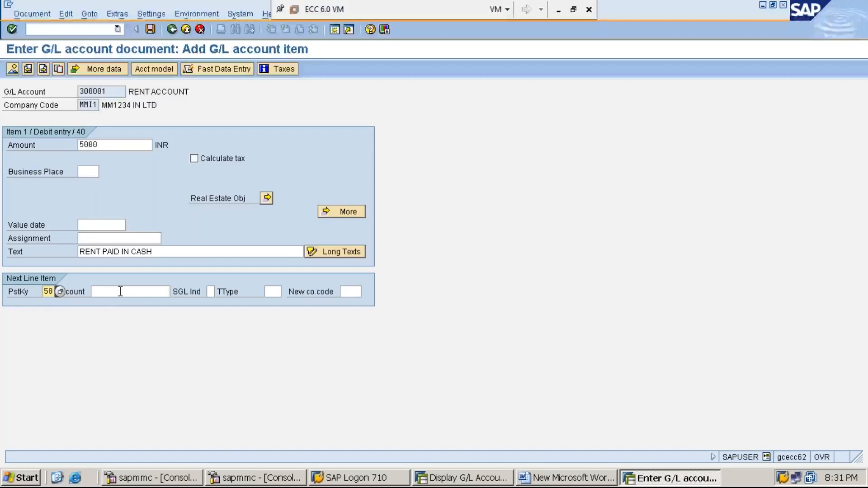
{"action": "left_click", "coordinate": [121, 295]}
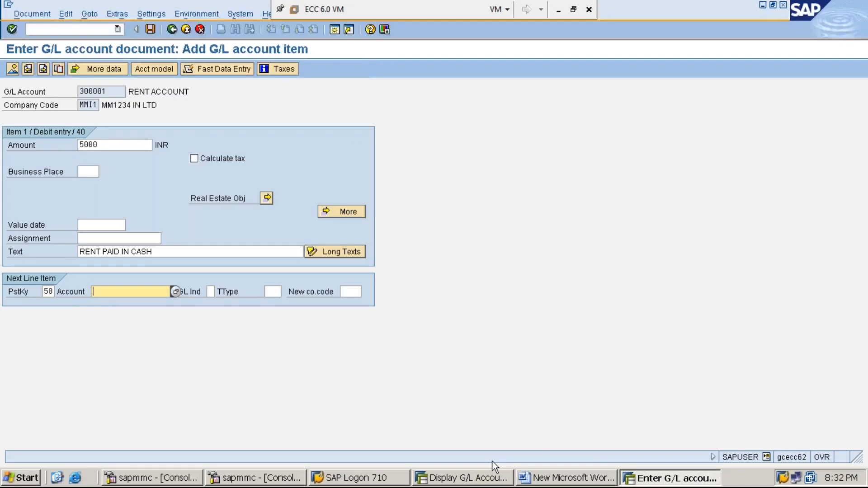
{"action": "left_click", "coordinate": [478, 481]}
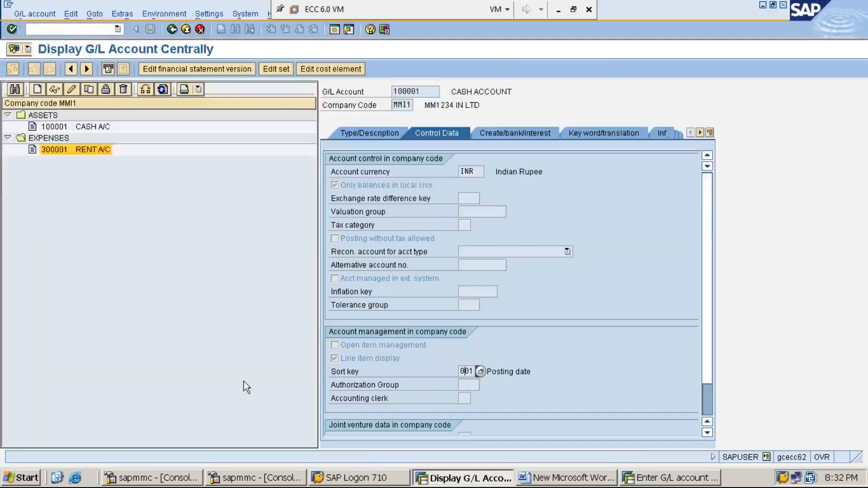
{"action": "left_click", "coordinate": [85, 128]}
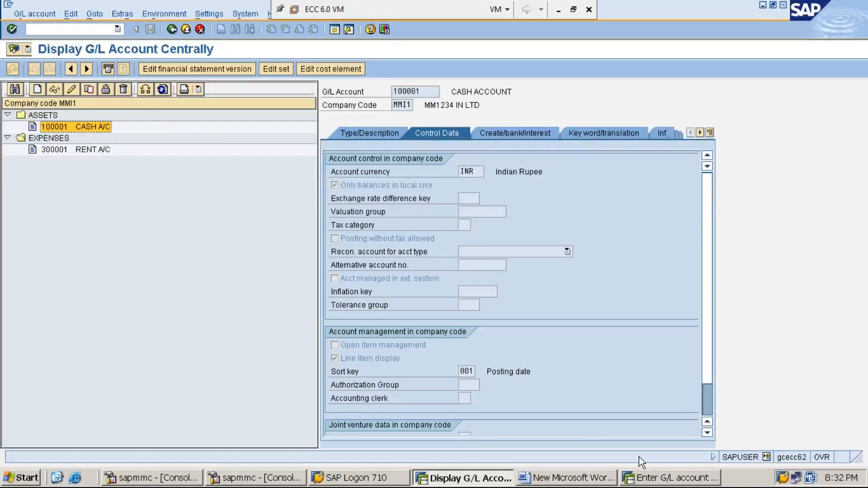
{"action": "left_click", "coordinate": [661, 478]}
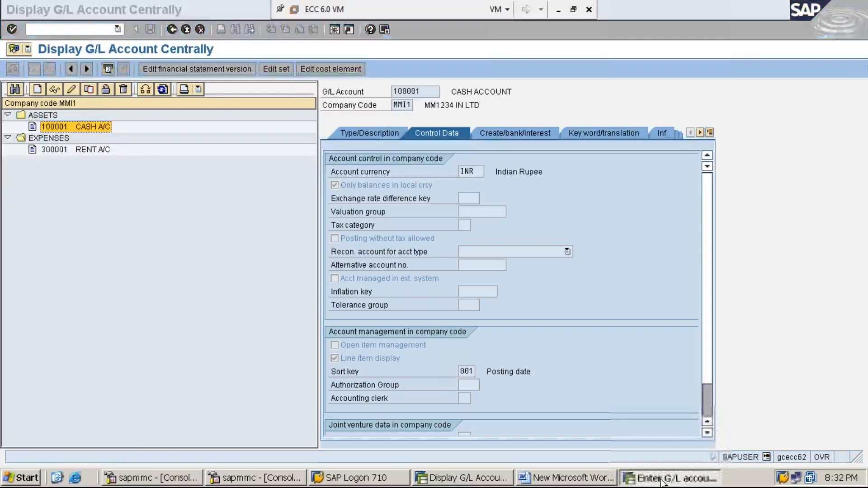
{"action": "type", "text": "100001"}
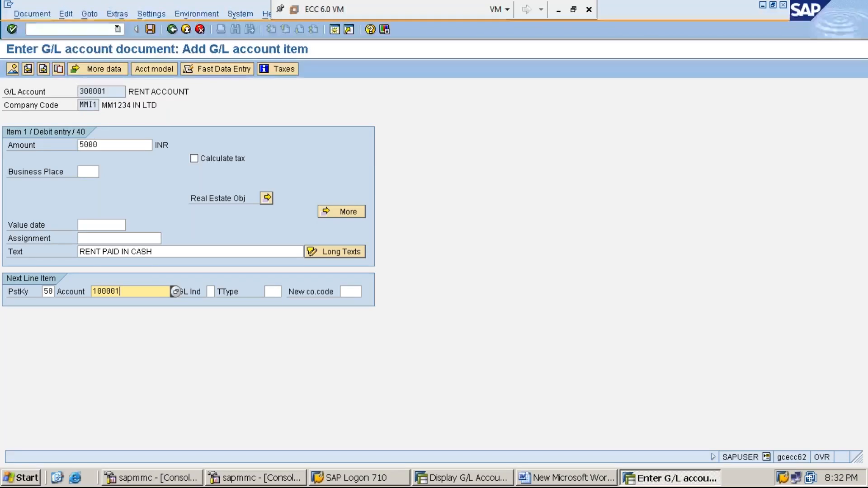
{"action": "key", "text": "Return"}
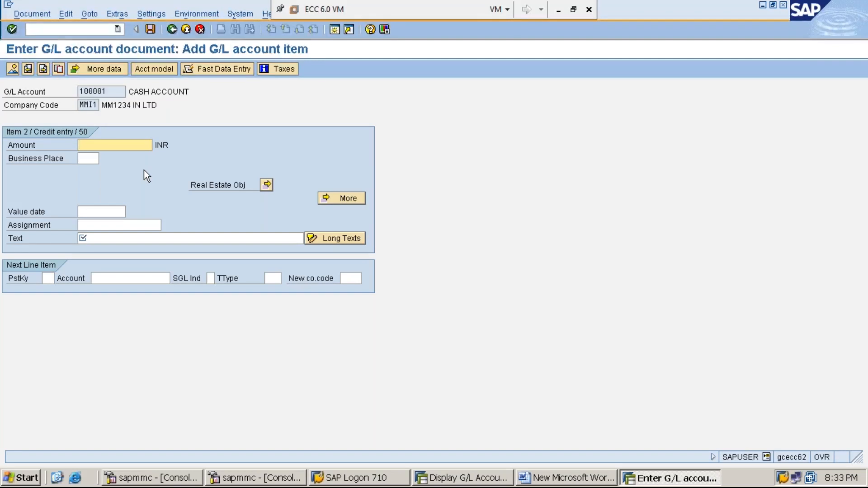
- Fill the cash credit item with * as the amount and + as the text to carry over the rent item's values
{"action": "type", "text": "5"}
{"action": "key", "text": "BackSpace"}
{"action": "type", "text": "*"}
{"action": "left_click", "coordinate": [117, 235]}
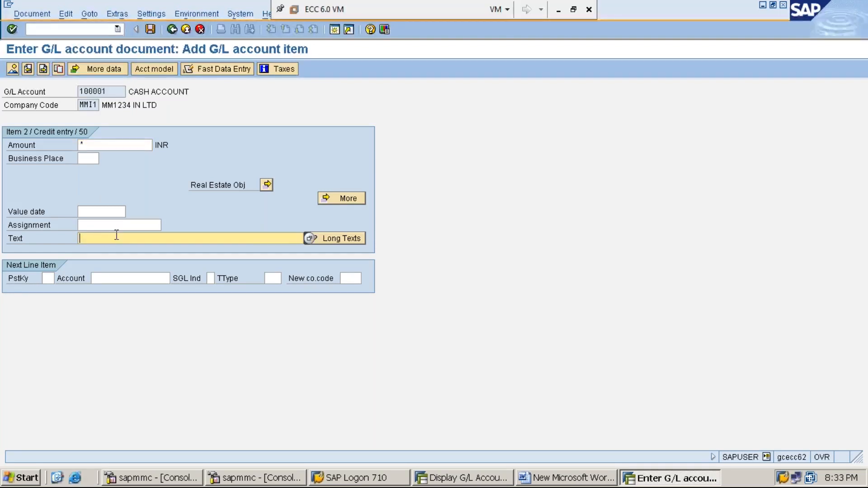
{"action": "key", "text": "Return"}
{"action": "type", "text": "="}
{"action": "key", "text": "BackSpace"}
{"action": "type", "text": "="}
{"action": "key", "text": "BackSpace"}
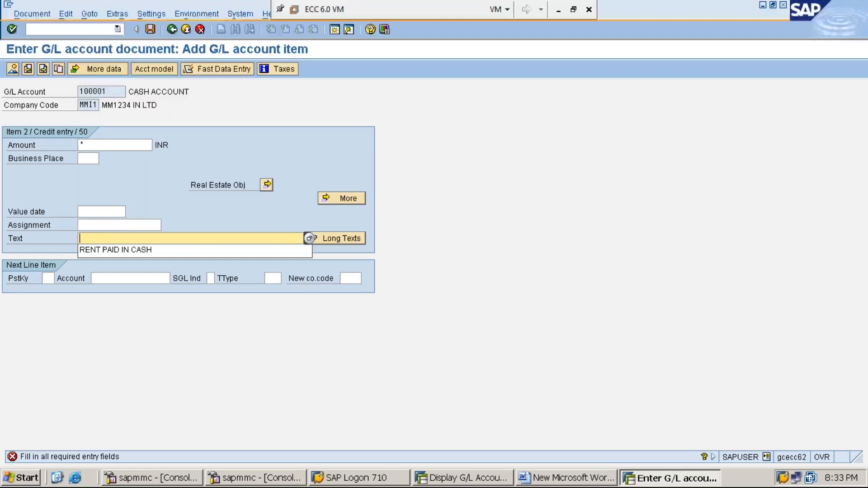
{"action": "type", "text": "+"}
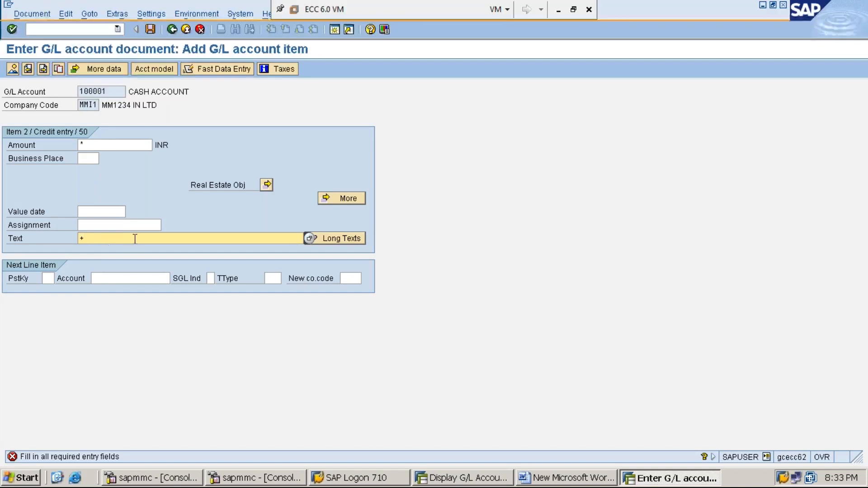
{"action": "left_click", "coordinate": [92, 143]}
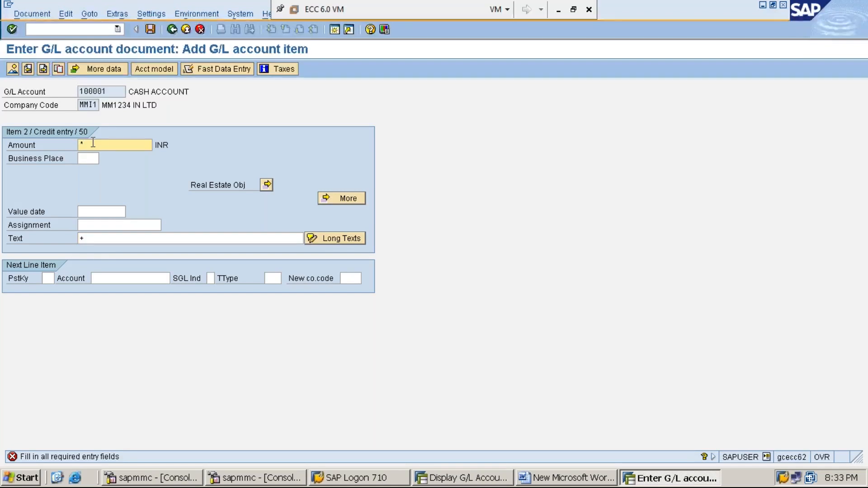
{"action": "left_click", "coordinate": [105, 236]}
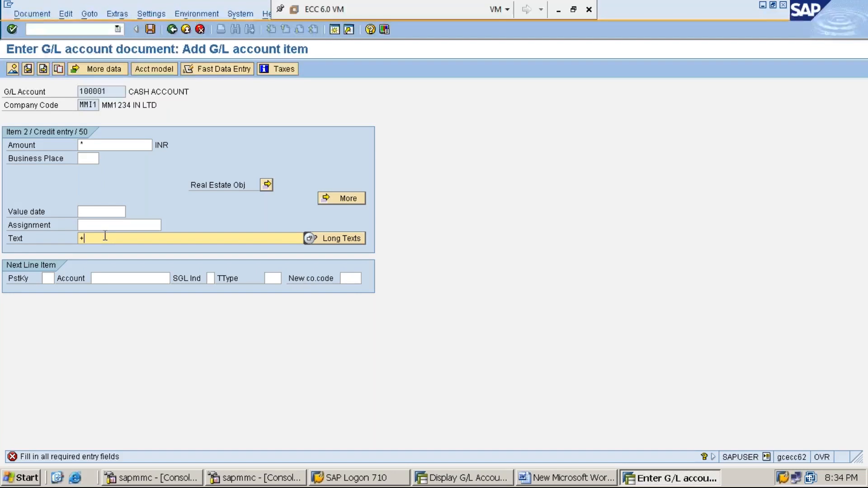
- Simulate the rent payment document and post it
{"action": "left_click", "coordinate": [33, 14]}
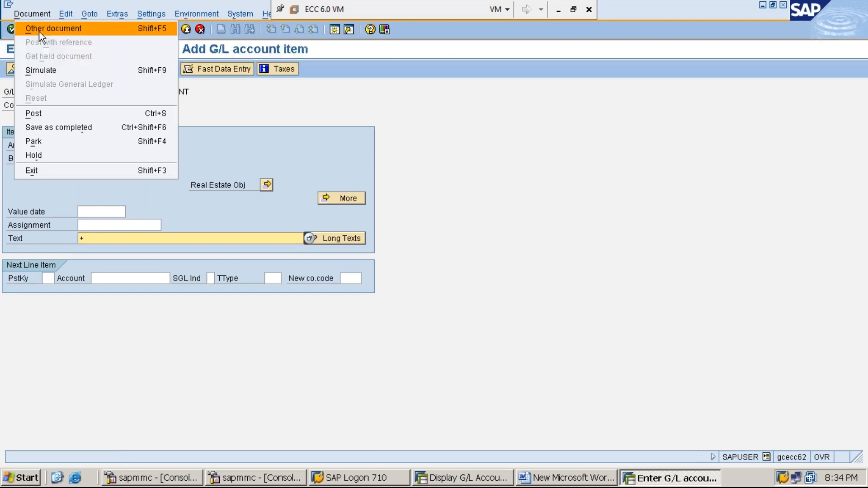
{"action": "left_click", "coordinate": [61, 73]}
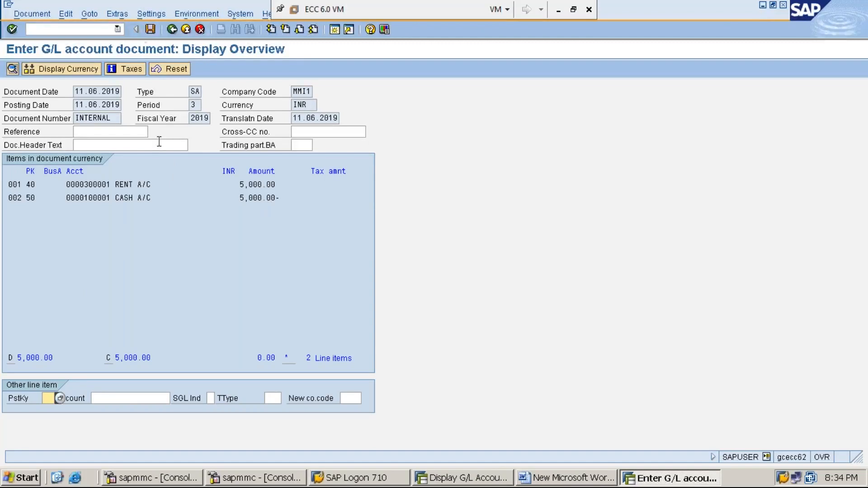
{"action": "left_click", "coordinate": [150, 29]}
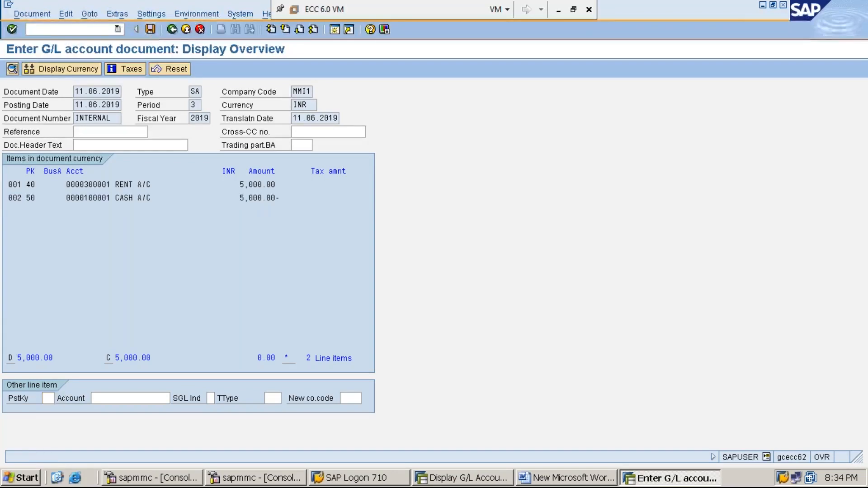
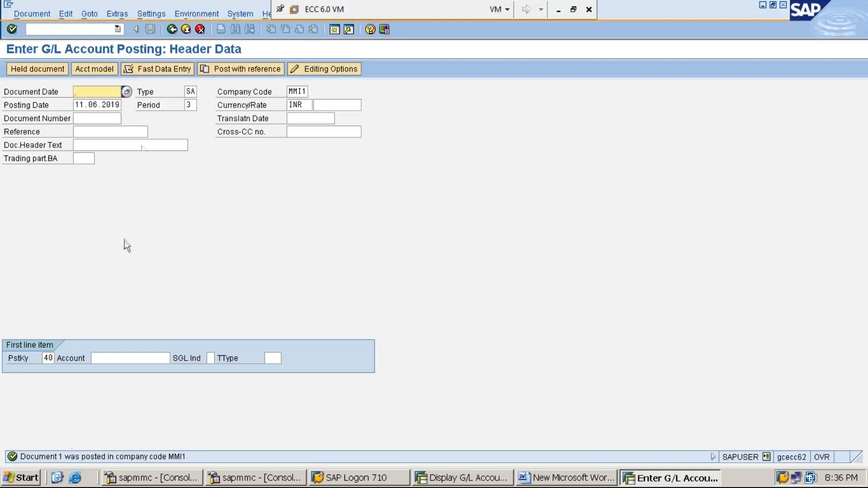
- Check the posting's document type SA, and in the other SAP session open document type SA's details through transaction OBA7
{"action": "left_click", "coordinate": [146, 93]}
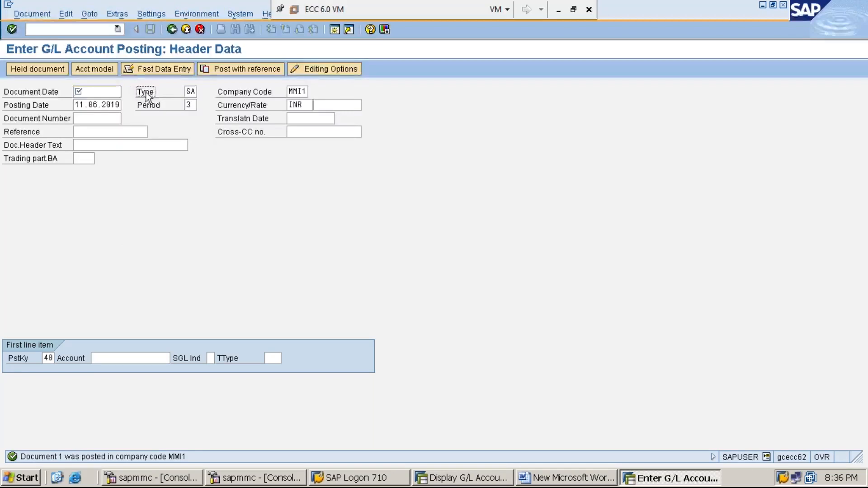
{"action": "left_click", "coordinate": [191, 92]}
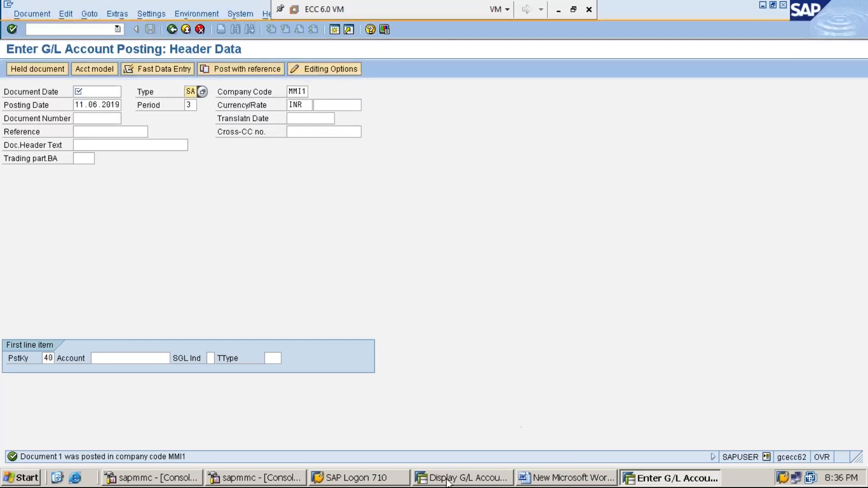
{"action": "left_click", "coordinate": [462, 479]}
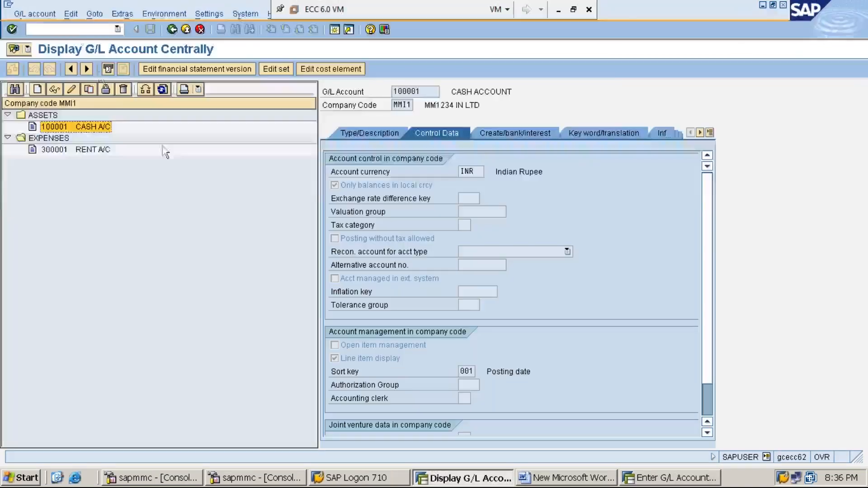
{"action": "left_click", "coordinate": [88, 31]}
{"action": "type", "text": "/N"}
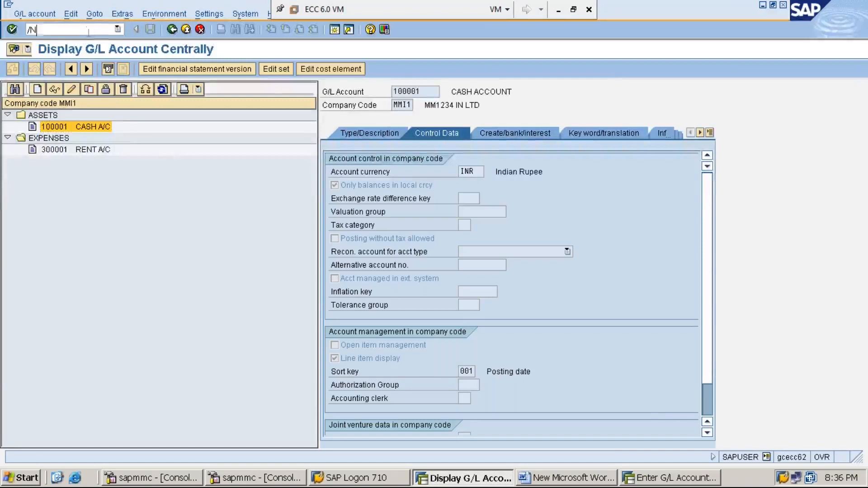
{"action": "type", "text": "OBA7"}
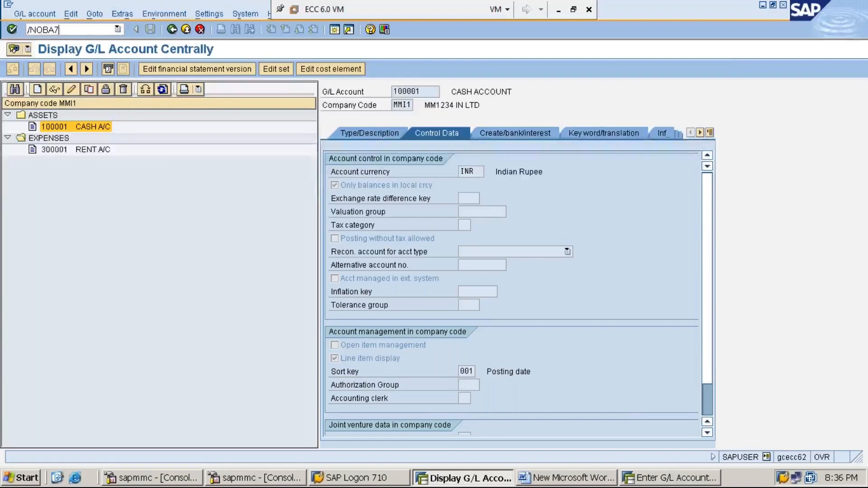
{"action": "key", "text": "Return"}
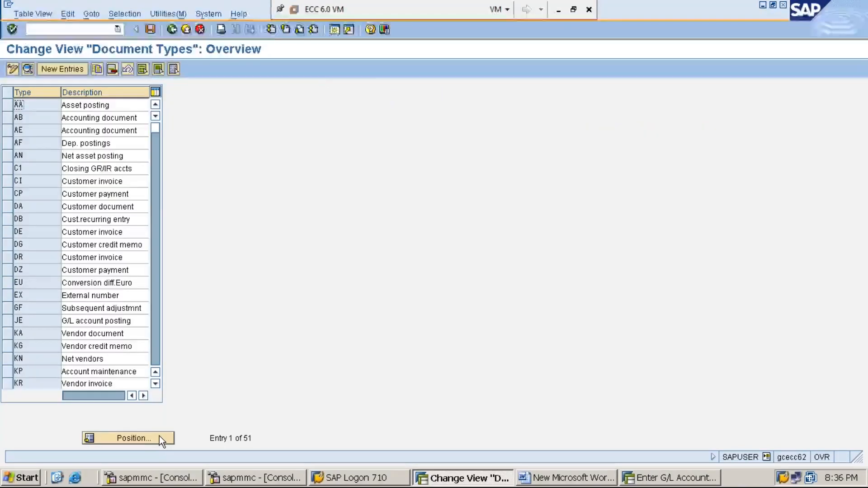
{"action": "left_click", "coordinate": [161, 439]}
{"action": "type", "text": "SA"}
{"action": "key", "text": "Return"}
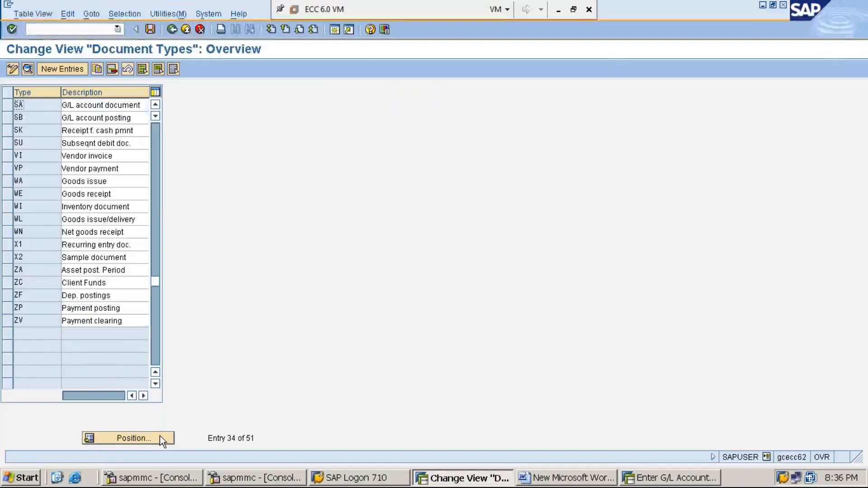
{"action": "double_click", "coordinate": [36, 106]}
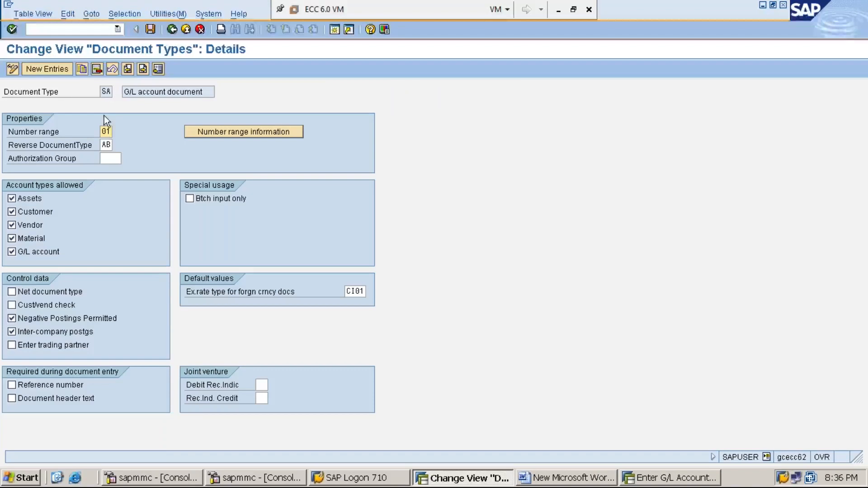
- Display the accounting document number range intervals for company code MMI1 and check the current number
{"action": "left_click", "coordinate": [246, 132]}
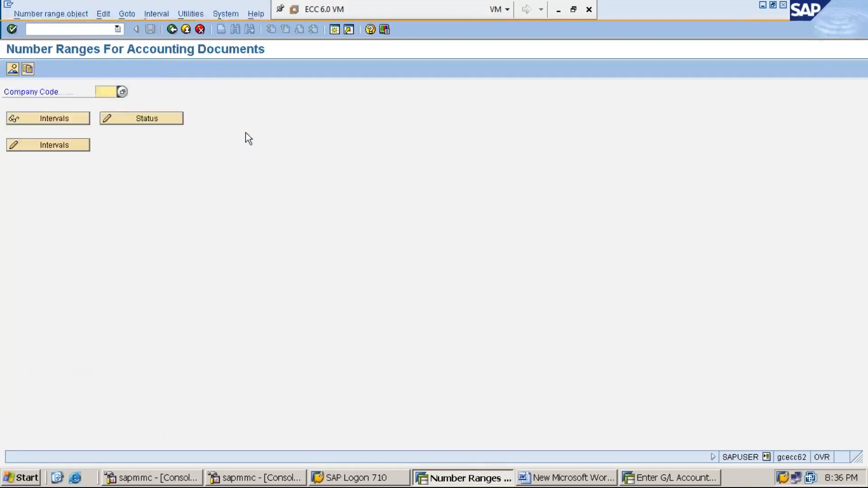
{"action": "type", "text": "MMI1"}
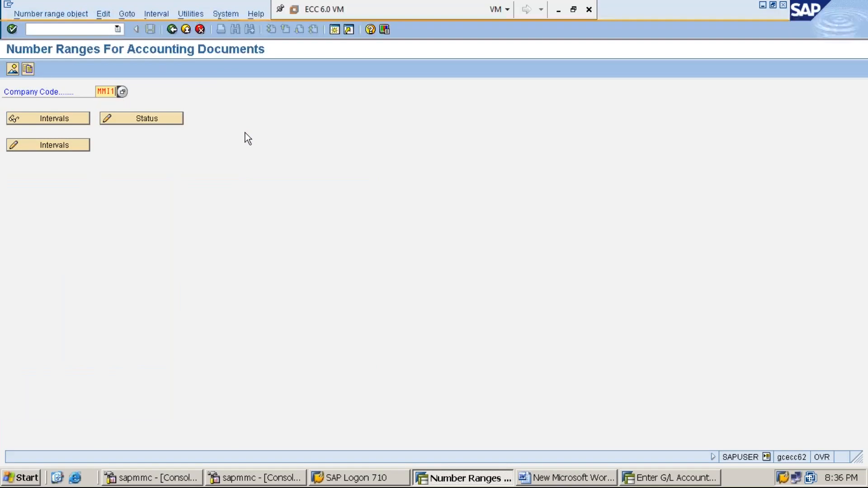
{"action": "left_click", "coordinate": [64, 118]}
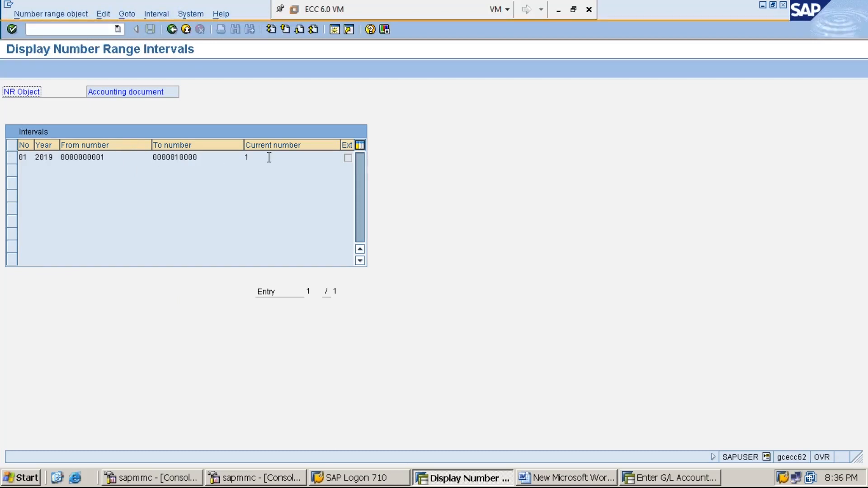
{"action": "left_click", "coordinate": [250, 157]}
- Return to the G/L account posting header and set the document date to 11.06.2019
{"action": "left_click", "coordinate": [474, 478]}
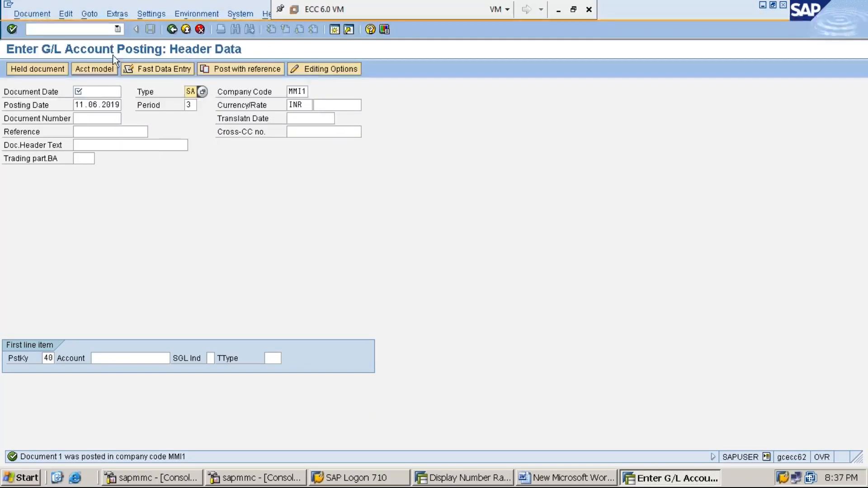
{"action": "left_click", "coordinate": [99, 91]}
{"action": "type", "text": "11.06.2019"}
{"action": "key", "text": "Down"}
{"action": "key", "text": "Return"}
- Enter account 300001 for the first line item with posting key 40 and continue to the item details
{"action": "key", "text": "Tab"}
{"action": "key", "text": "Tab"}
{"action": "key", "text": "Tab"}
{"action": "key", "text": "Tab"}
{"action": "key", "text": "Tab"}
{"action": "key", "text": "Tab"}
{"action": "key", "text": "Tab"}
{"action": "key", "text": "Tab"}
{"action": "key", "text": "Tab"}
{"action": "key", "text": "Tab"}
{"action": "key", "text": "Tab"}
{"action": "key", "text": "Tab"}
{"action": "type", "text": "3"}
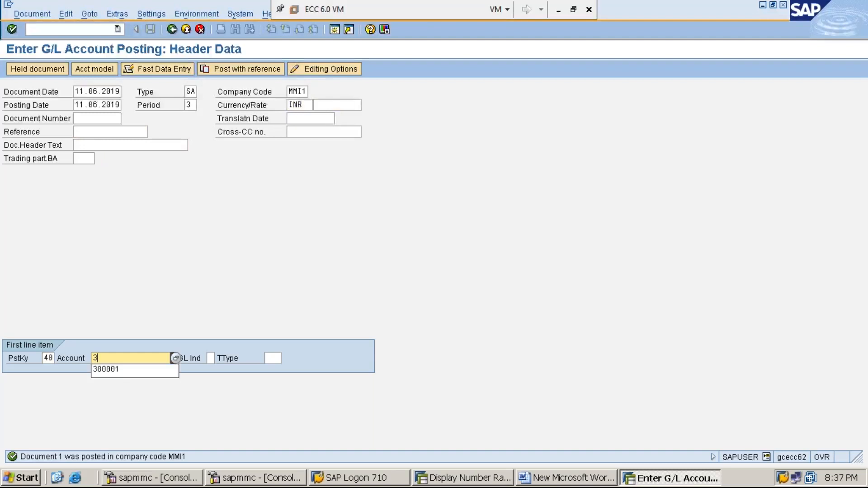
{"action": "key", "text": "Down"}
{"action": "key", "text": "Return"}
{"action": "key", "text": "Return"}
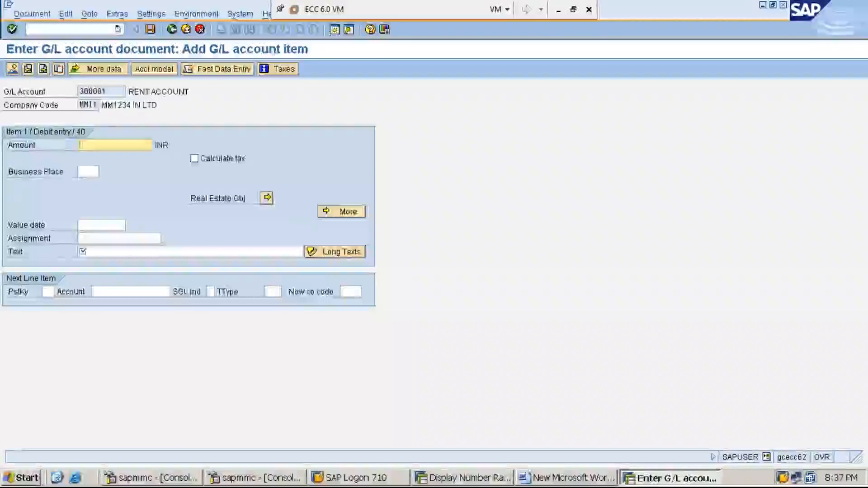
- Enter 10000 as the amount of the rent debit item, leaving the assignment and text empty
{"action": "type", "text": "10000"}
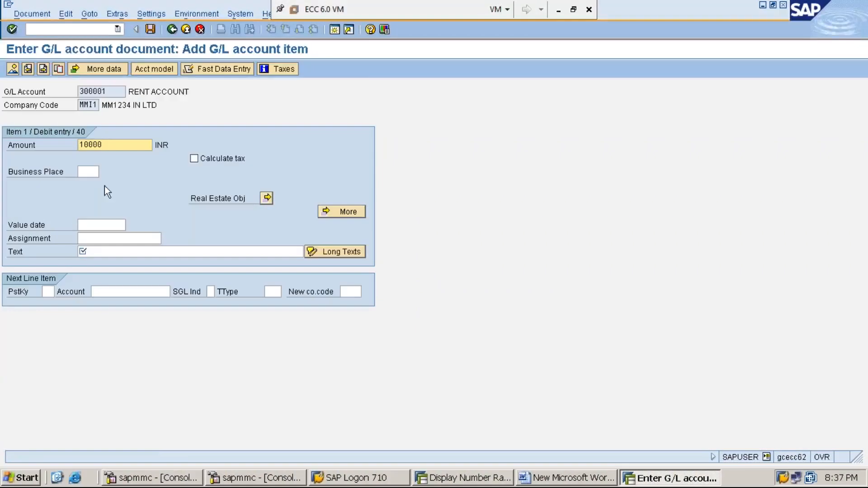
{"action": "left_click", "coordinate": [99, 251]}
{"action": "left_click", "coordinate": [99, 238]}
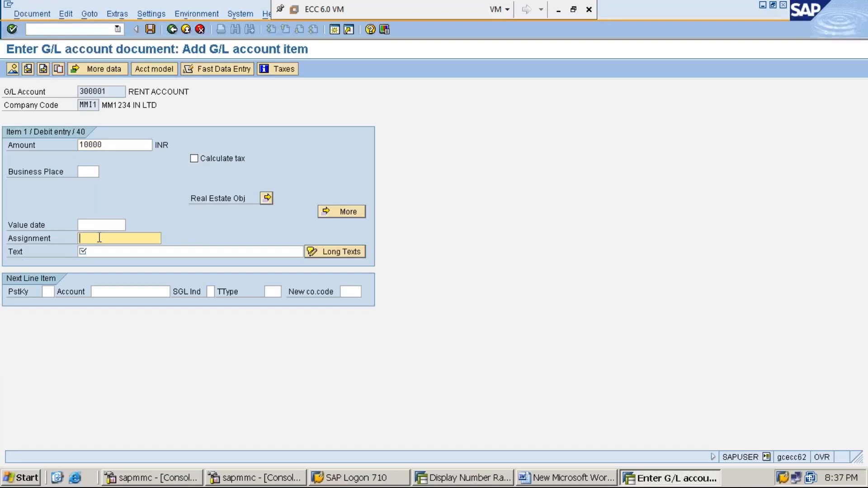
{"action": "left_click", "coordinate": [15, 253]}
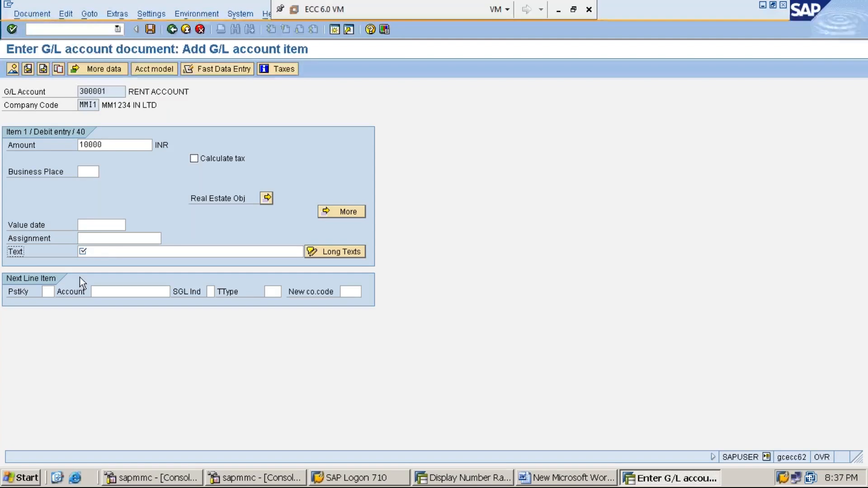
- Set the next line item to posting key 50 and account 100001, and try to continue without an item text
{"action": "left_click", "coordinate": [44, 292]}
{"action": "type", "text": "50"}
{"action": "key", "text": "Tab"}
{"action": "type", "text": "100001"}
{"action": "key", "text": "Down"}
{"action": "key", "text": "Return"}
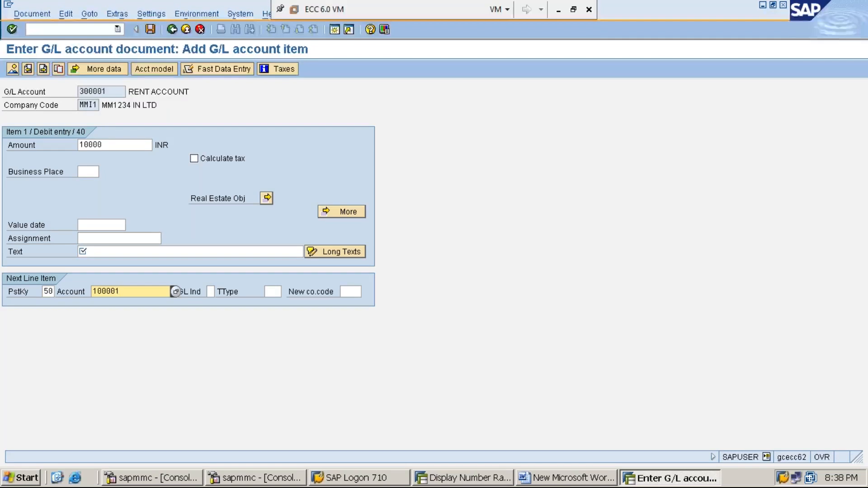
{"action": "key", "text": "Return"}
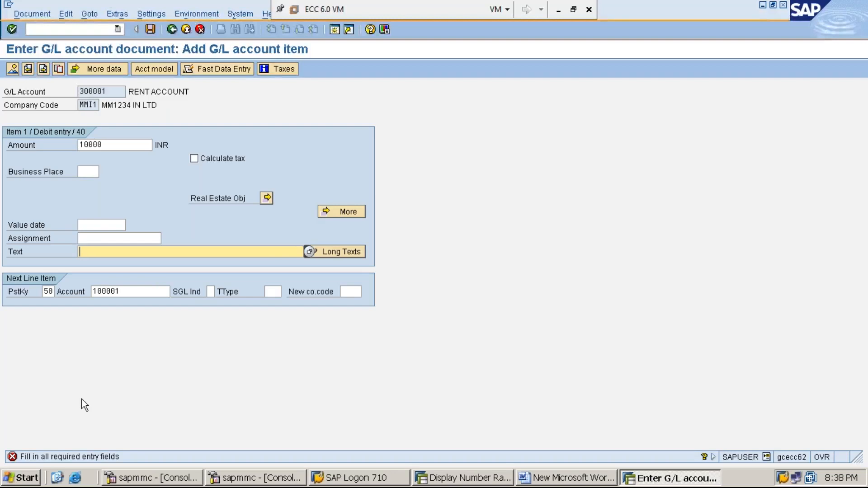
- In the other SAP session, open transaction FS00 and display rent account 300001 from the expenses group
{"action": "left_click", "coordinate": [17, 252]}
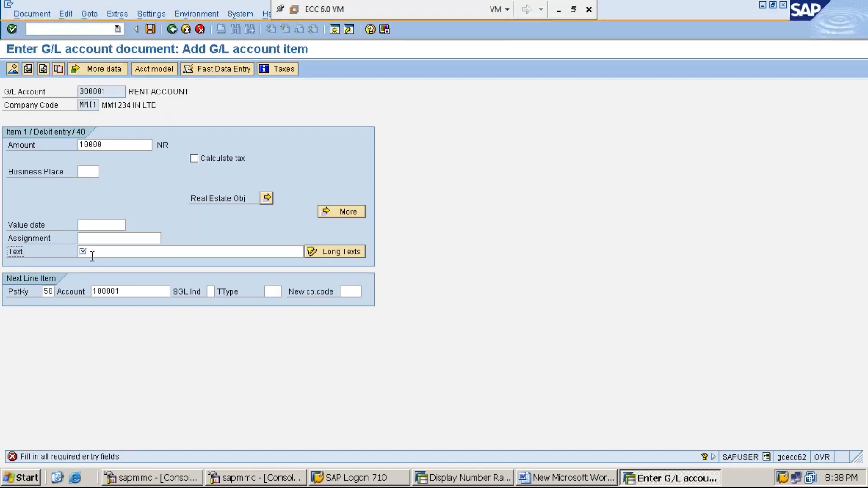
{"action": "left_click_drag", "start_coordinate": [111, 91], "coordinate": [79, 92]}
{"action": "left_click", "coordinate": [78, 92]}
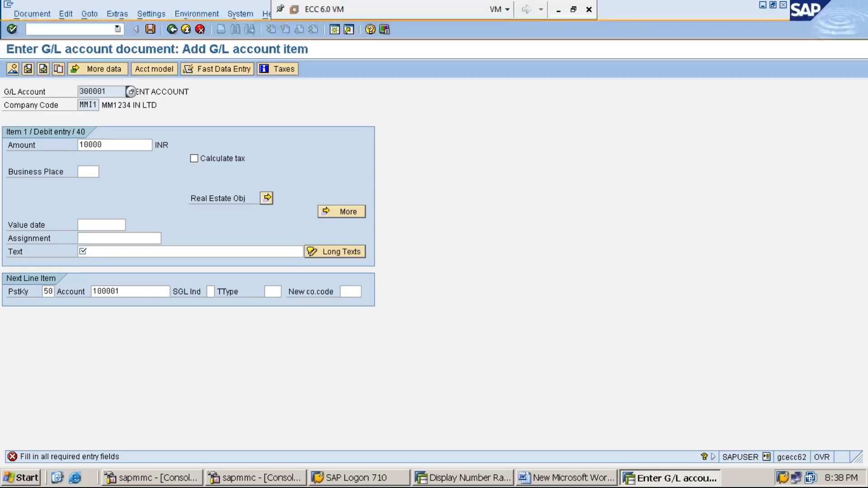
{"action": "left_click", "coordinate": [17, 253]}
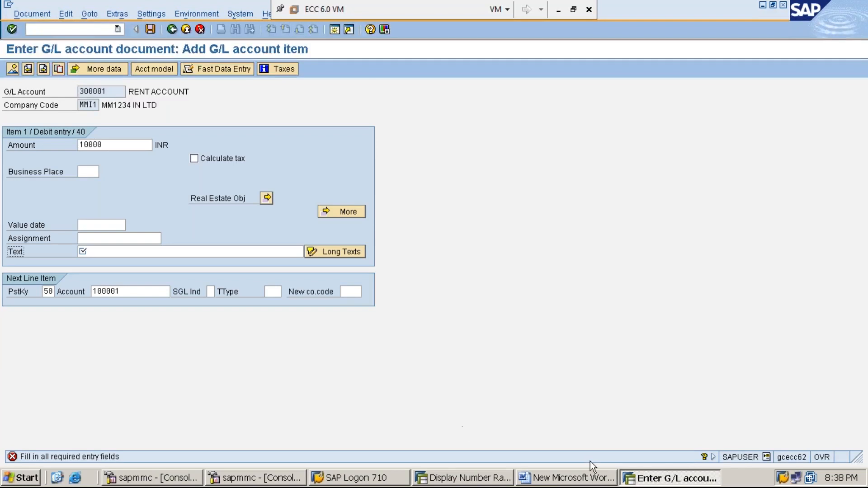
{"action": "left_click", "coordinate": [485, 480]}
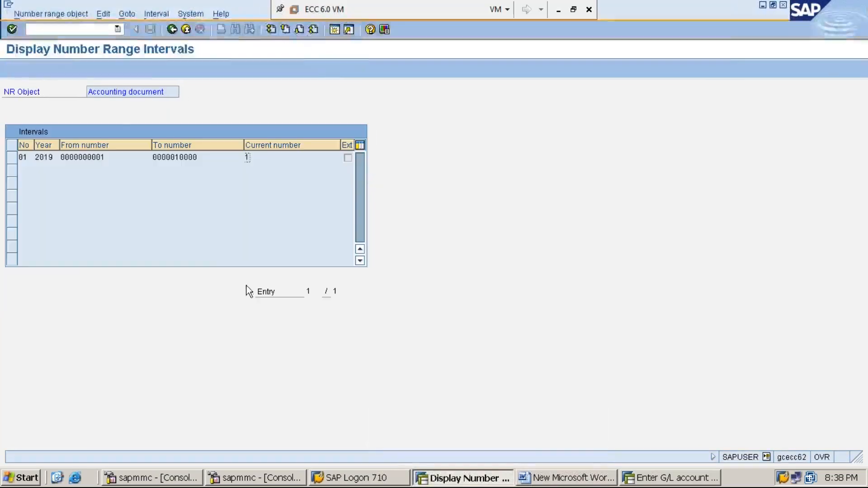
{"action": "left_click", "coordinate": [78, 27]}
{"action": "type", "text": "/NFS00"}
{"action": "key", "text": "Return"}
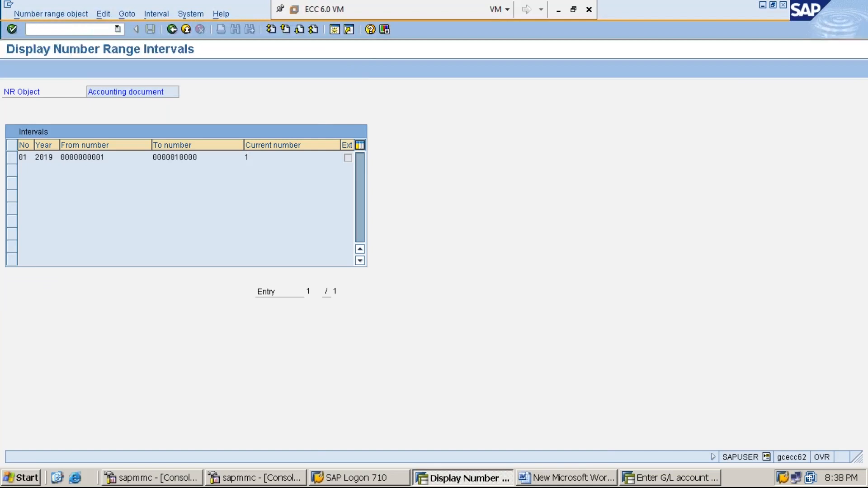
{"action": "left_click", "coordinate": [8, 126]}
{"action": "double_click", "coordinate": [67, 137]}
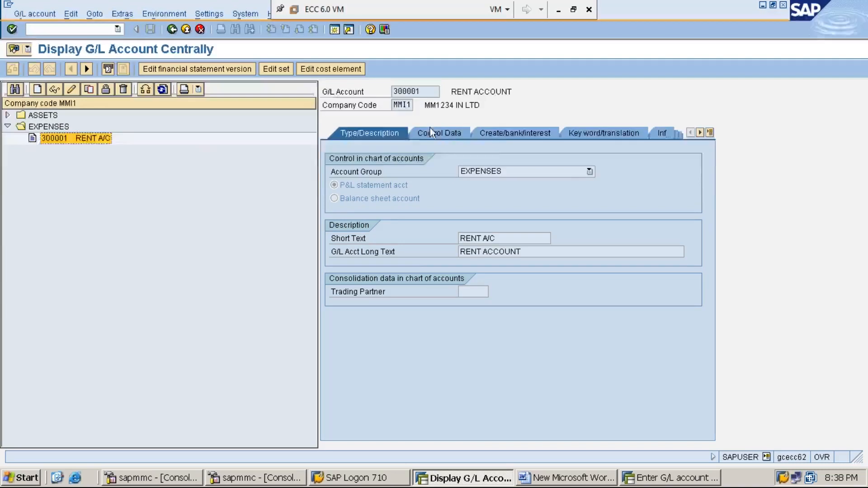
- Examine the Text entry setting in the general data of the rent account's field status group, and return to the G/L posting
{"action": "left_click", "coordinate": [501, 137]}
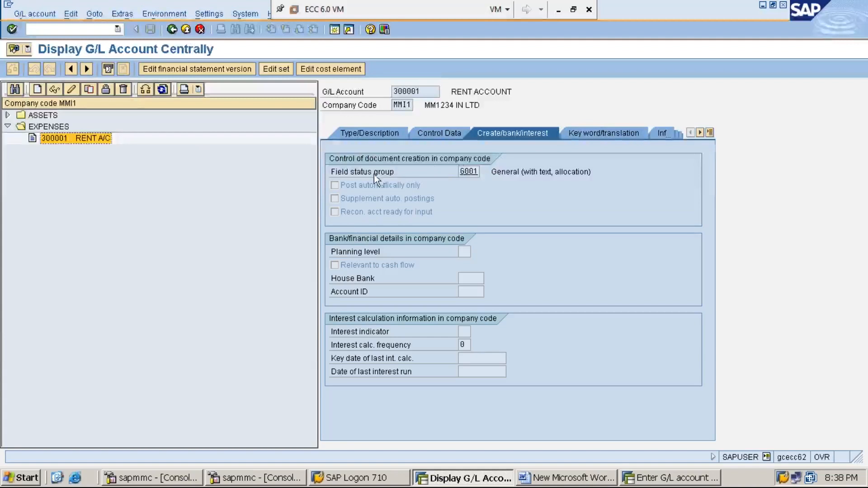
{"action": "left_click", "coordinate": [472, 172]}
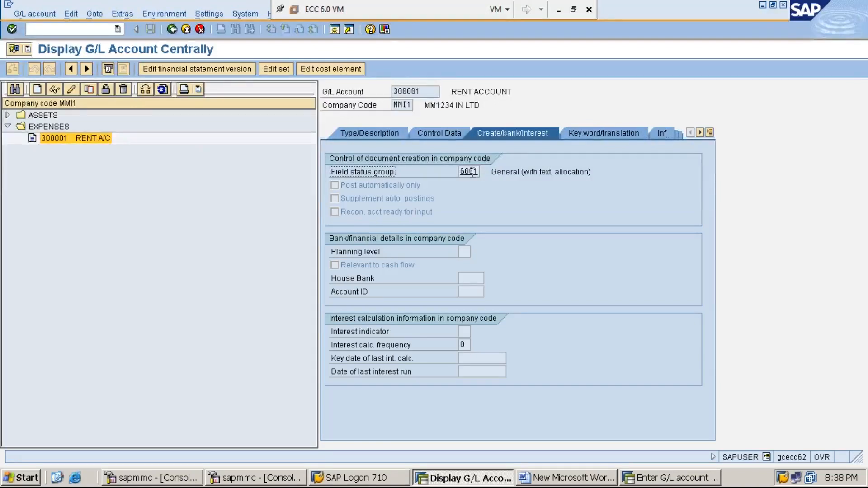
{"action": "double_click", "coordinate": [471, 172]}
{"action": "left_click", "coordinate": [53, 156]}
{"action": "double_click", "coordinate": [53, 157]}
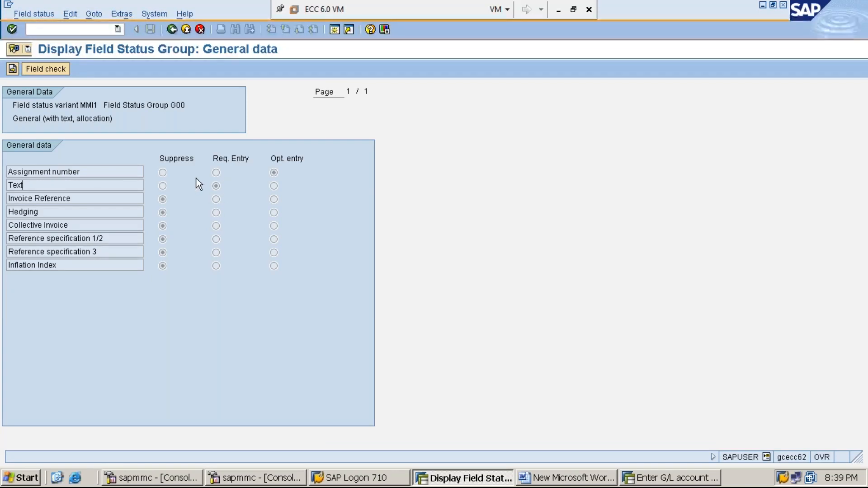
{"action": "left_click", "coordinate": [172, 31]}
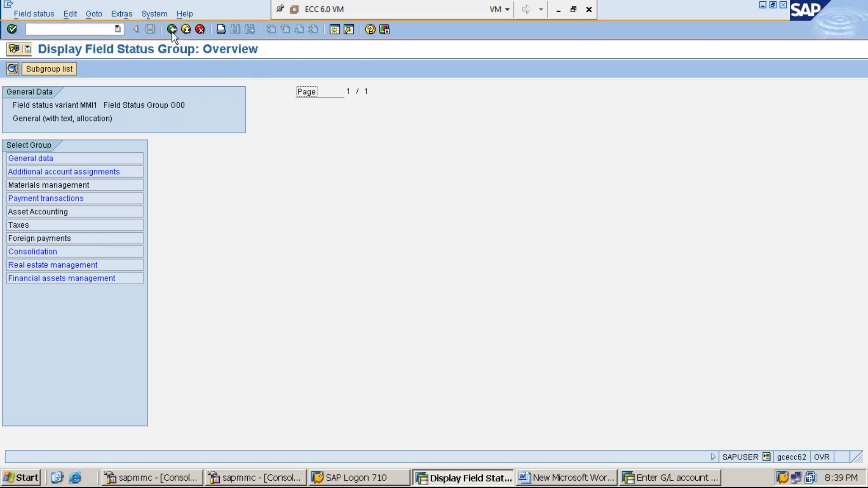
{"action": "left_click", "coordinate": [172, 29]}
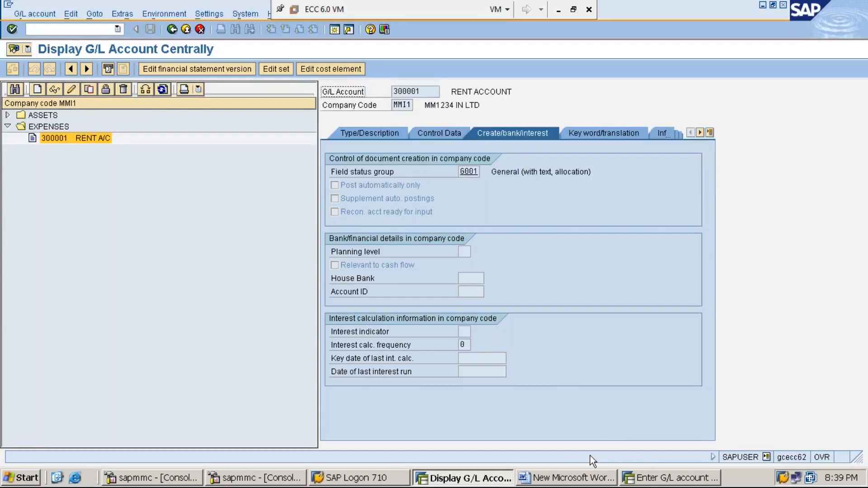
{"action": "left_click", "coordinate": [675, 481]}
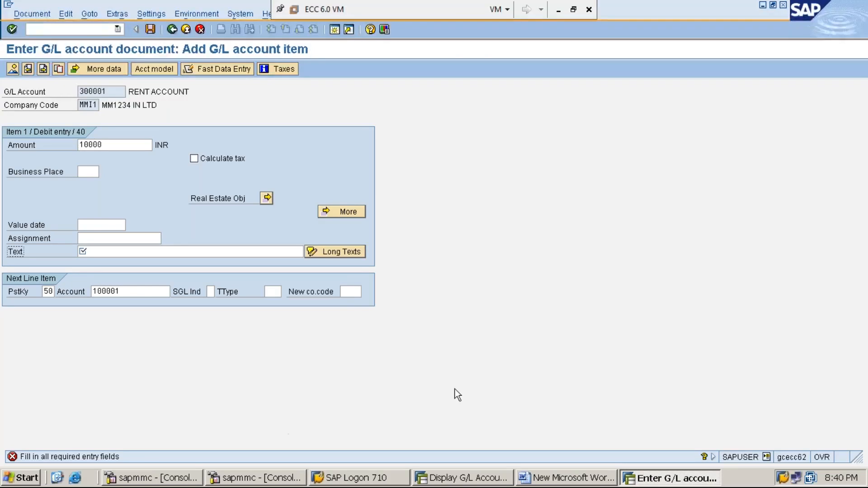
- Add the line "STEP:8: DISPLAY DOCUMENT POSTED USING FB03" below the posting key notes in Word, and switch back to the SAP posting
{"action": "left_click", "coordinate": [561, 483]}
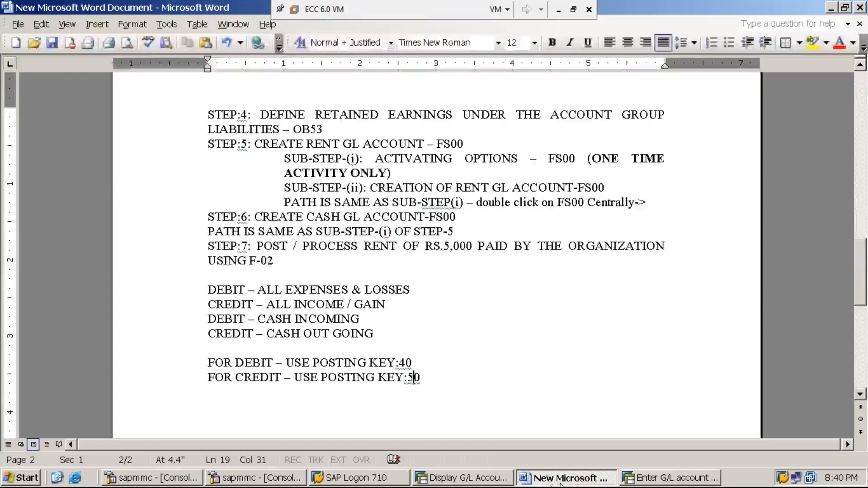
{"action": "left_click", "coordinate": [420, 378]}
{"action": "key", "text": "Return"}
{"action": "type", "text": "STEP:"}
{"action": "type", "text": "8: "}
{"action": "type", "text": "DISPALY "}
{"action": "type", "text": "DOCUMENT PO"}
{"action": "type", "text": "STED "}
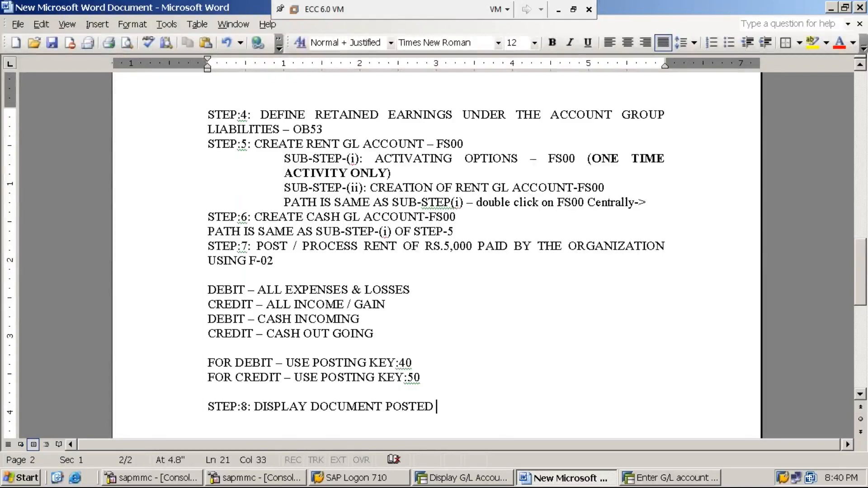
{"action": "type", "text": "USING "}
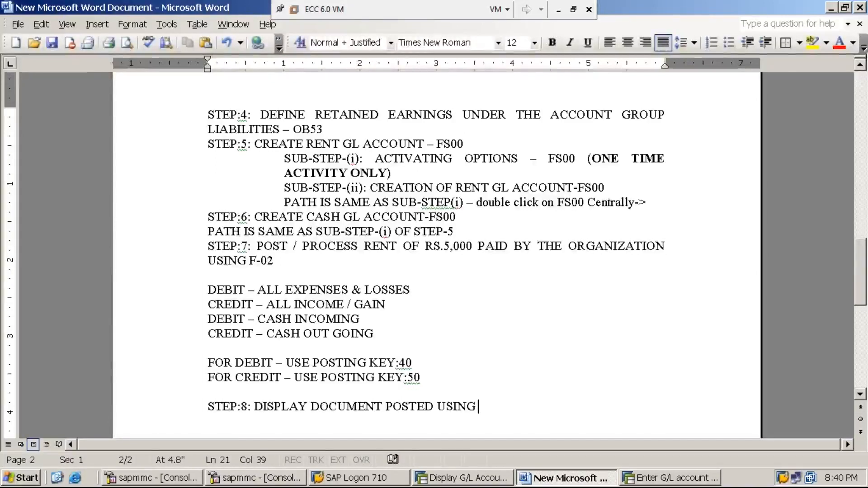
{"action": "type", "text": "F"}
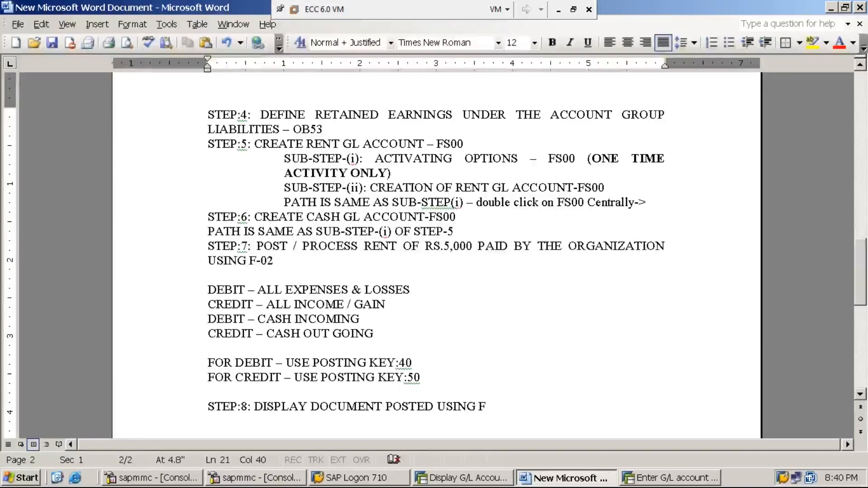
{"action": "type", "text": "B03"}
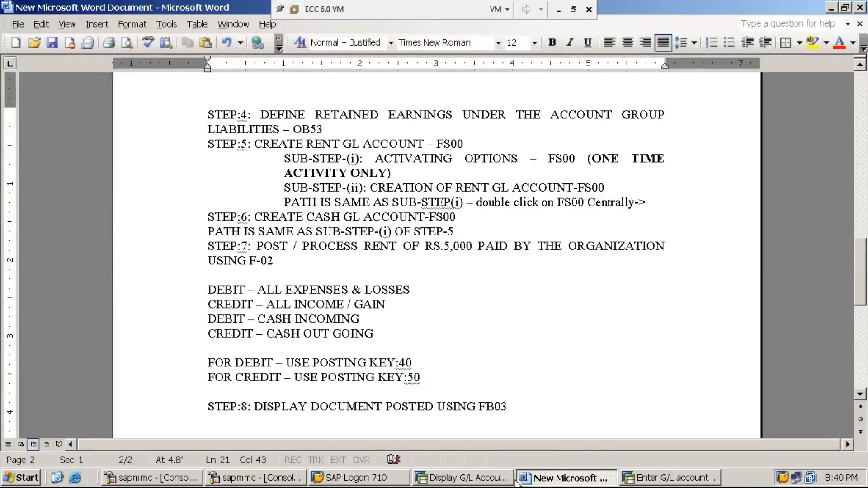
{"action": "left_click", "coordinate": [636, 480]}
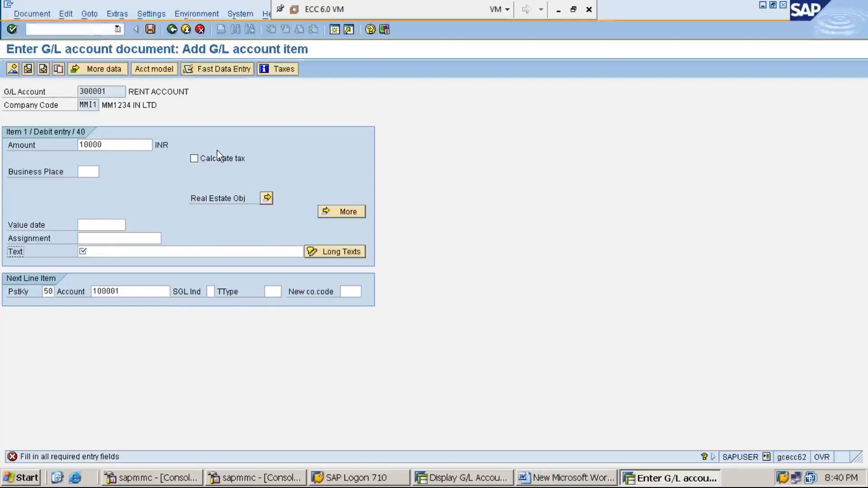
- Abandon the unsaved G/L posting with /n and collapse the Accounting branch of the SAP menu
{"action": "left_click", "coordinate": [95, 28]}
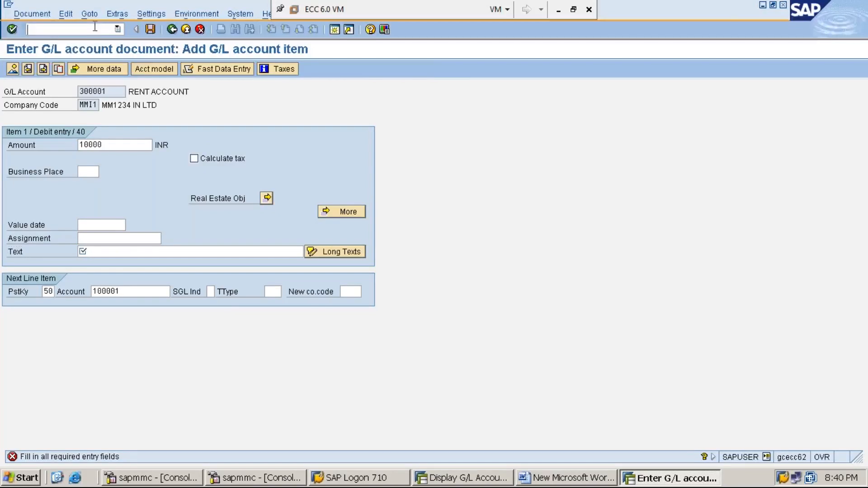
{"action": "type", "text": "/n"}
{"action": "key", "text": "Return"}
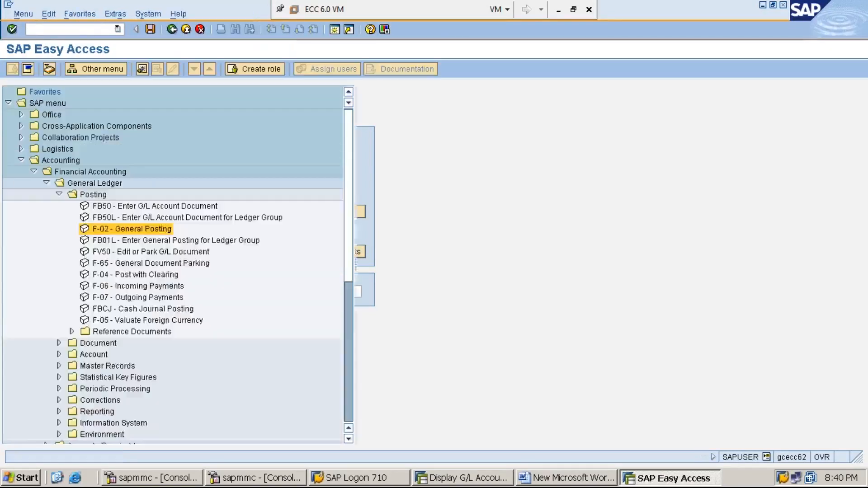
{"action": "key", "text": "Left"}
{"action": "key", "text": "Left"}
{"action": "key", "text": "Left"}
{"action": "key", "text": "Left"}
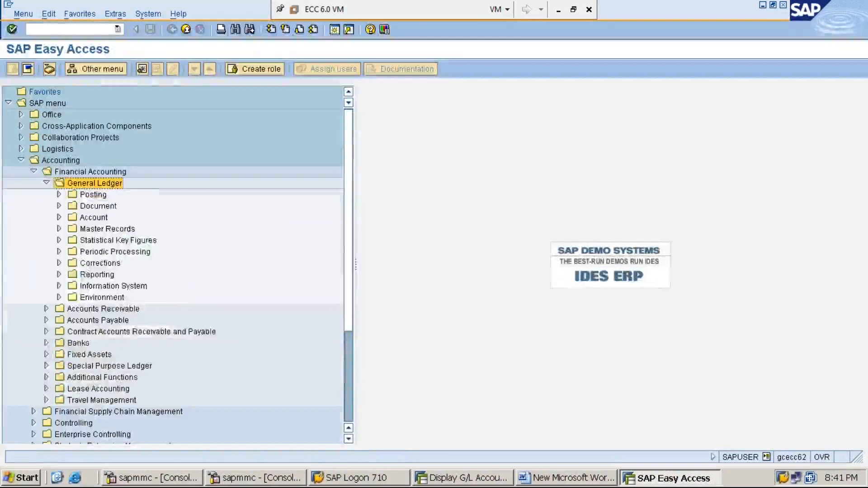
{"action": "key", "text": "Left"}
{"action": "key", "text": "Left"}
{"action": "key", "text": "Left"}
{"action": "key", "text": "Left"}
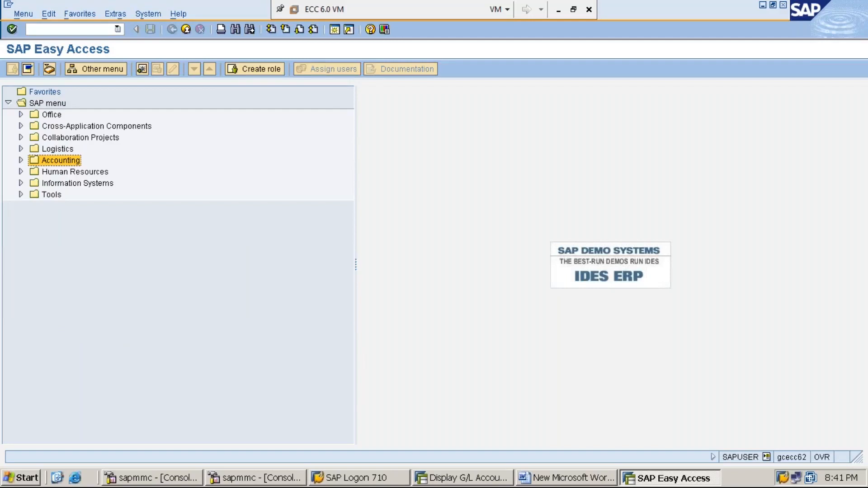
- Expand the SAP menu path Accounting, Financial Accounting, General Ledger
{"action": "key", "text": "Right"}
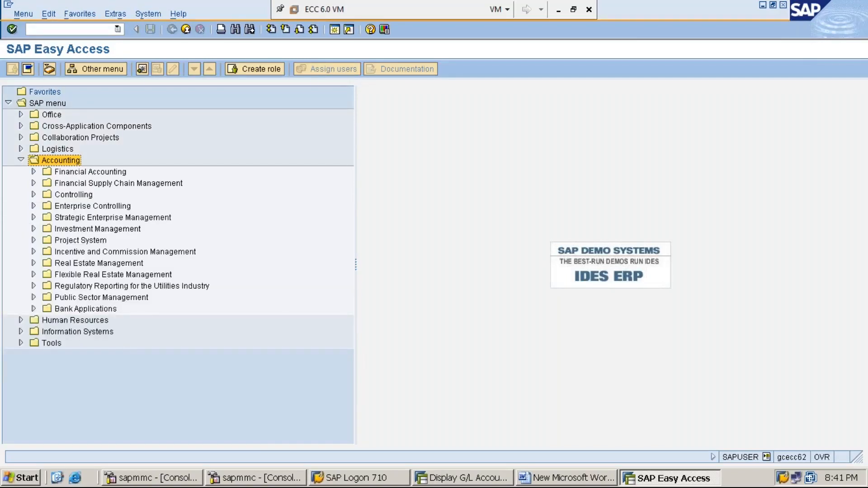
{"action": "key", "text": "Down"}
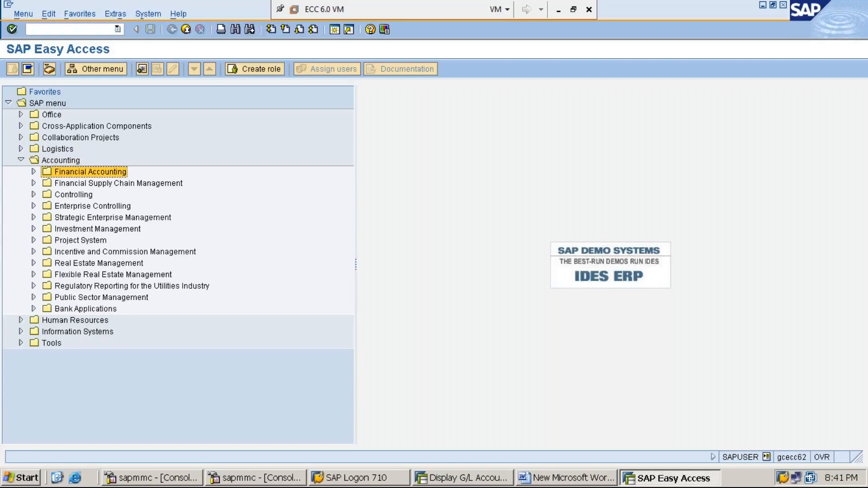
{"action": "key", "text": "Right"}
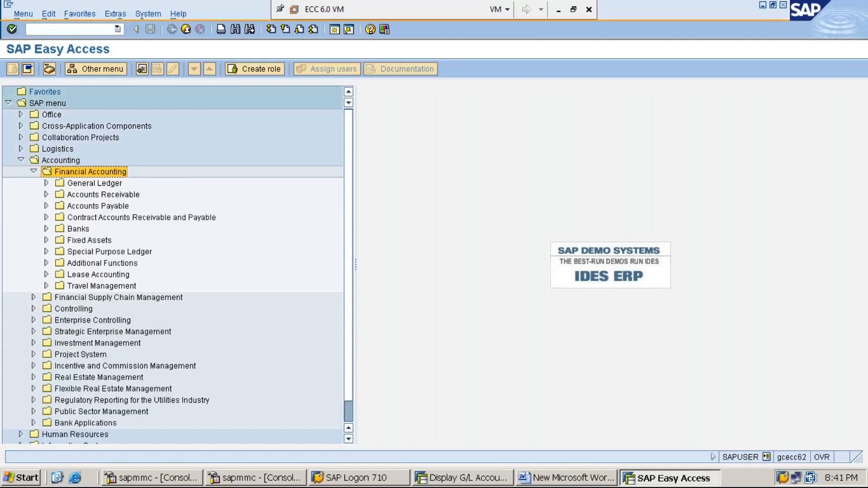
{"action": "key", "text": "Down"}
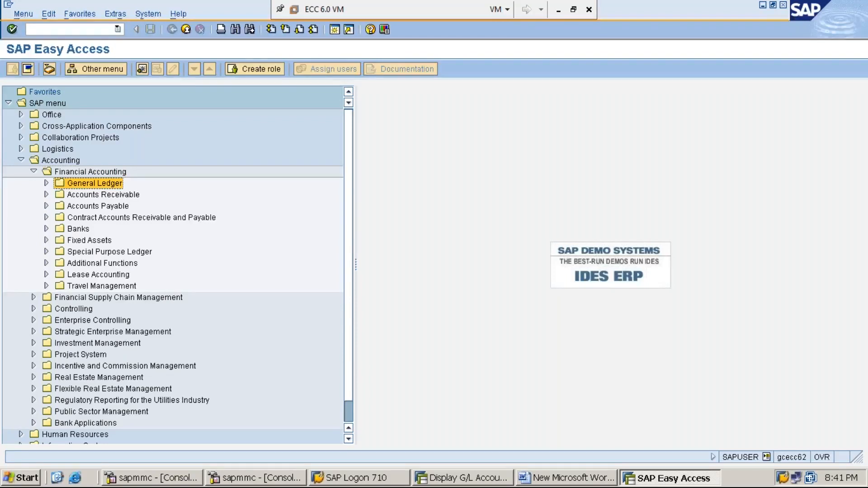
{"action": "key", "text": "Right"}
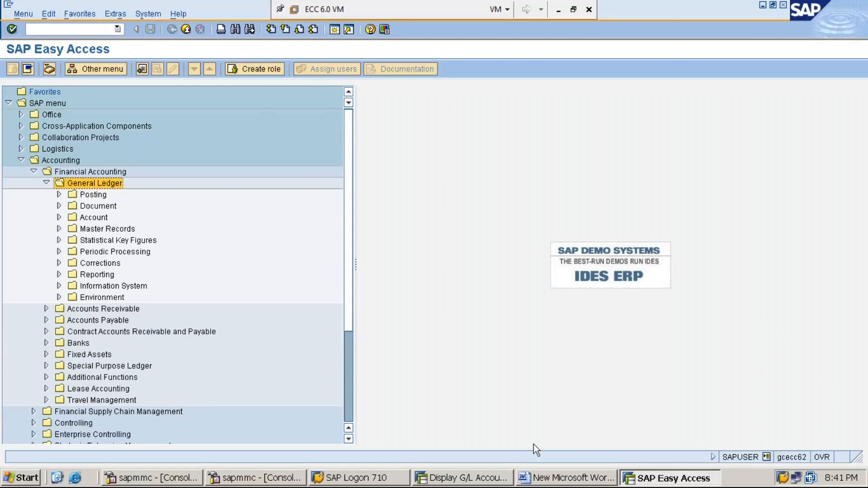
- Check the step 8 note in Word, and start FB03 - Display from the General Ledger's Document folder in SAP
{"action": "left_click", "coordinate": [565, 478]}
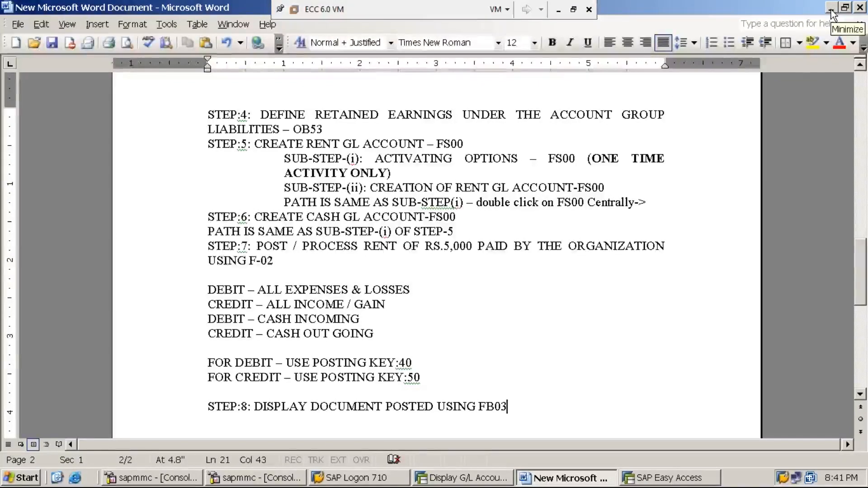
{"action": "left_click", "coordinate": [676, 481]}
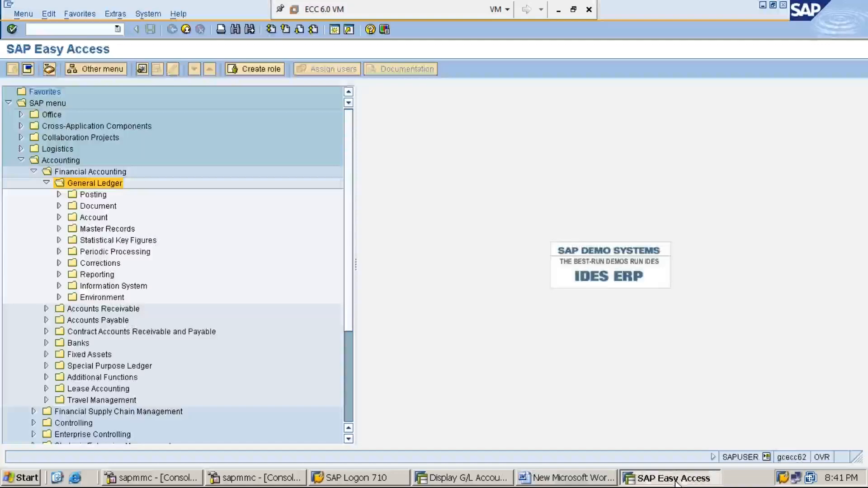
{"action": "double_click", "coordinate": [141, 203]}
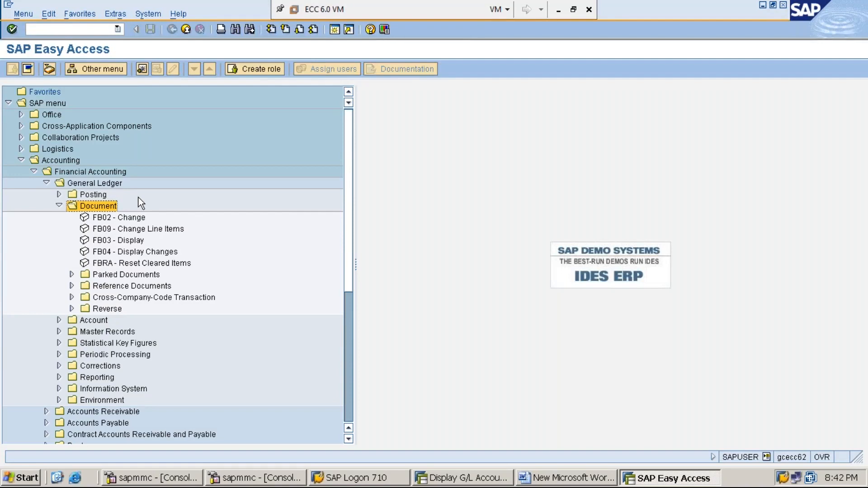
{"action": "key", "text": "Down"}
{"action": "key", "text": "Down"}
{"action": "key", "text": "Down"}
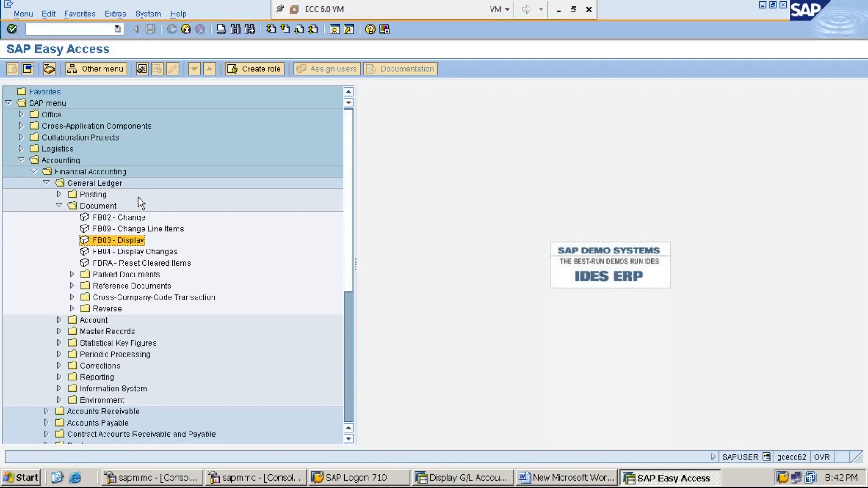
{"action": "key", "text": "Return"}
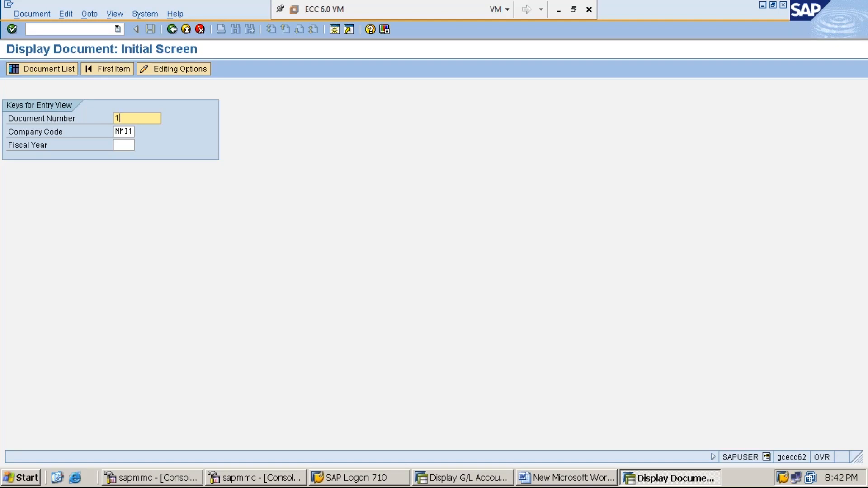
- Display document 1 of company code MMI1 for fiscal year 2019
{"action": "key", "text": "Down"}
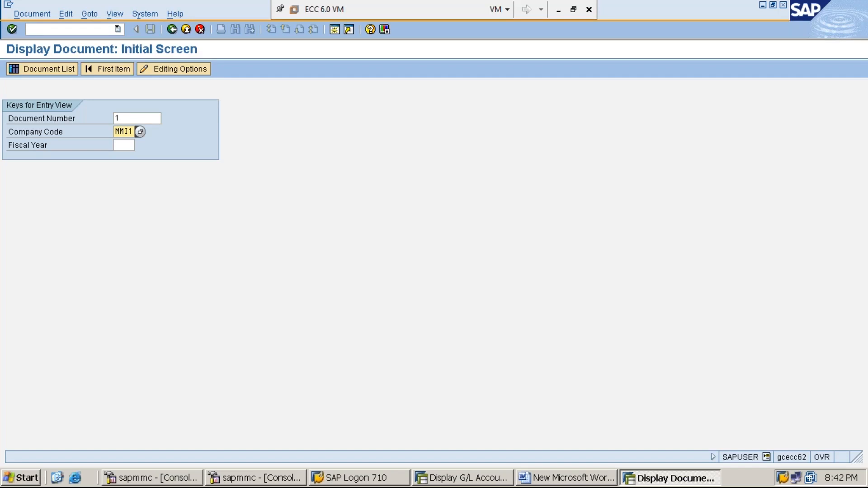
{"action": "left_click", "coordinate": [124, 145]}
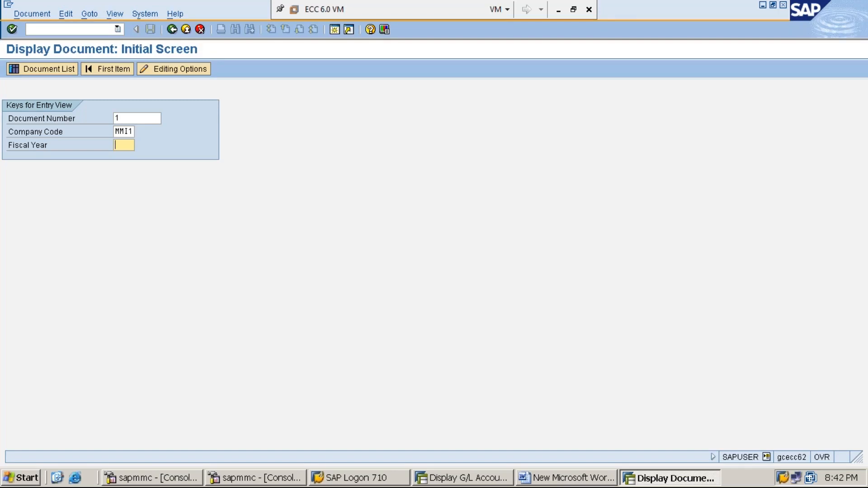
{"action": "type", "text": "2019"}
{"action": "key", "text": "Return"}
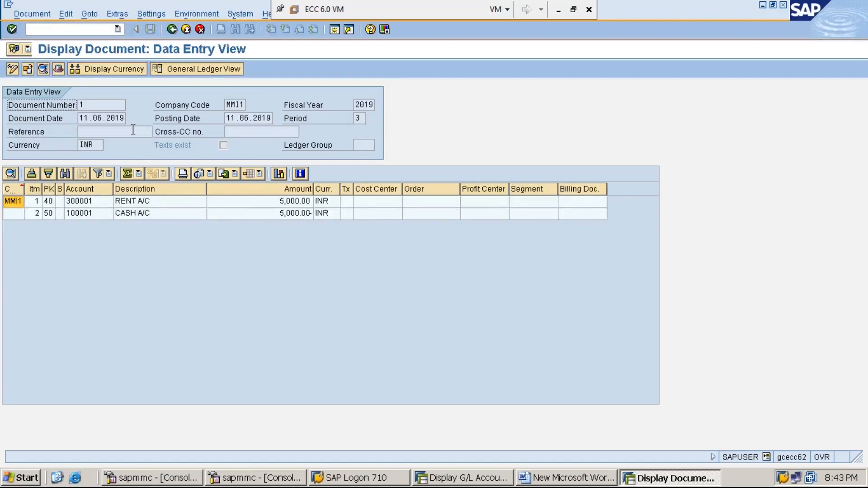
- Show the print preview of the displayed document and examine its document type
{"action": "left_click", "coordinate": [39, 13]}
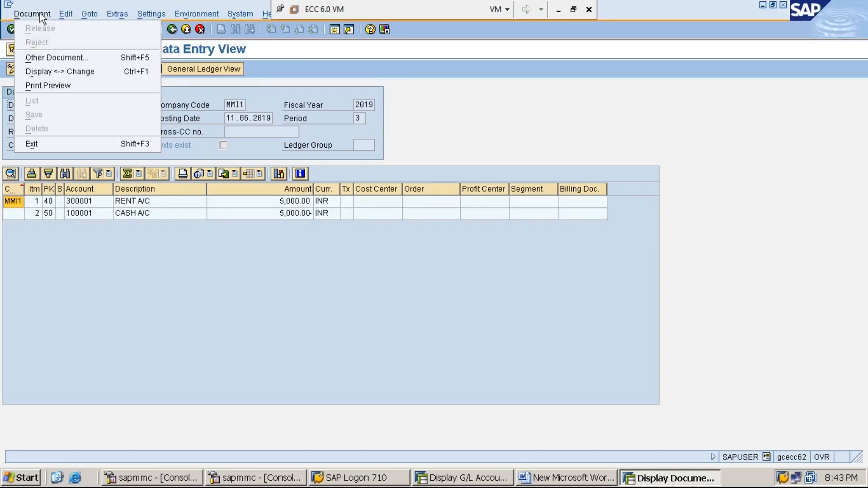
{"action": "left_click", "coordinate": [77, 87]}
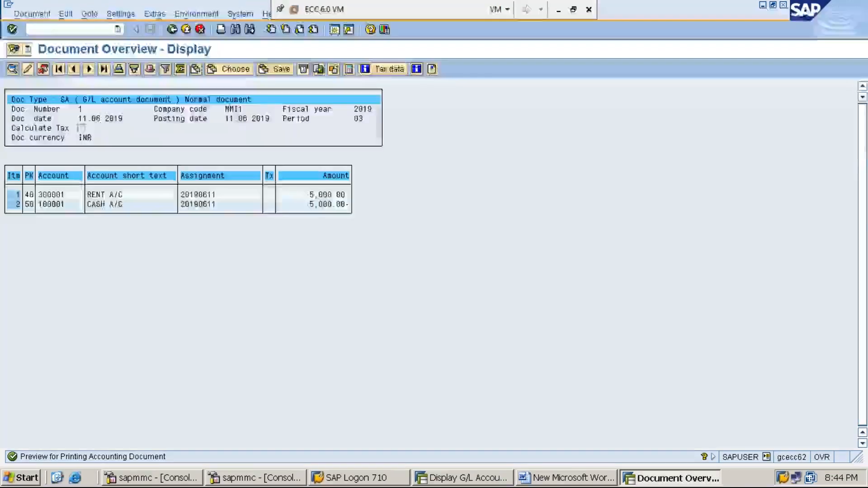
{"action": "left_click", "coordinate": [63, 99]}
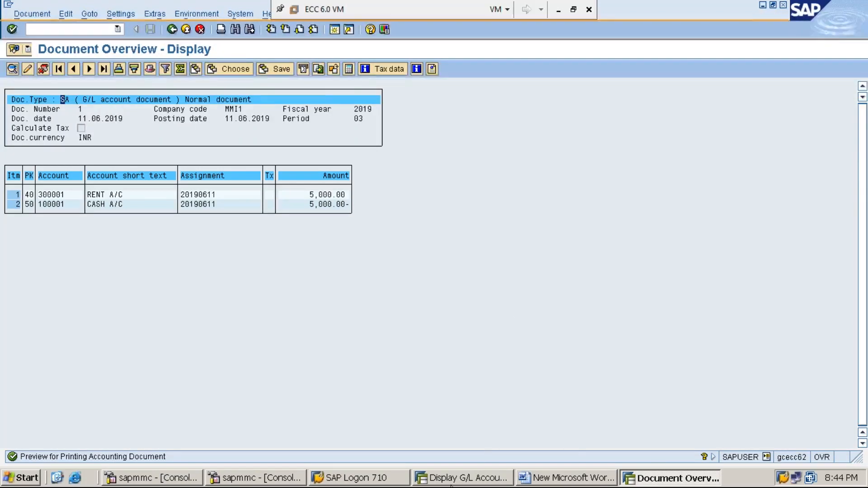
- In the other SAP session, leave the G/L account display and open the document types with transaction OBA7
{"action": "left_click", "coordinate": [456, 481]}
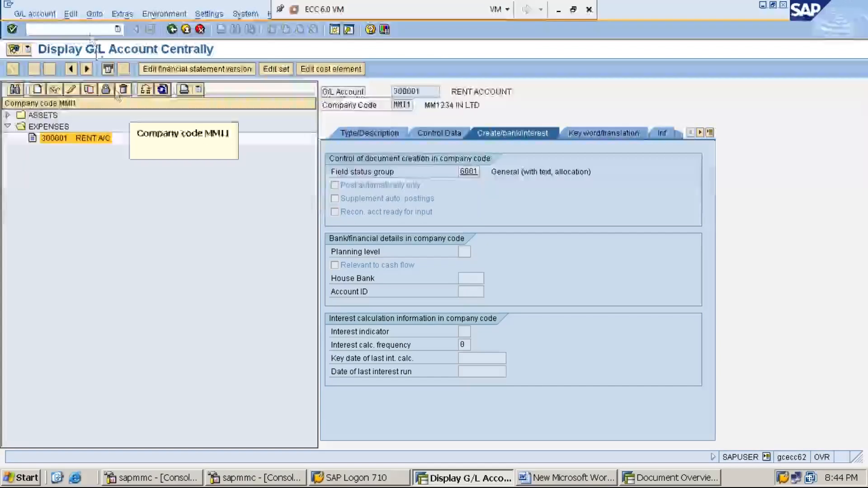
{"action": "left_click", "coordinate": [89, 26]}
{"action": "type", "text": "/NOBA4"}
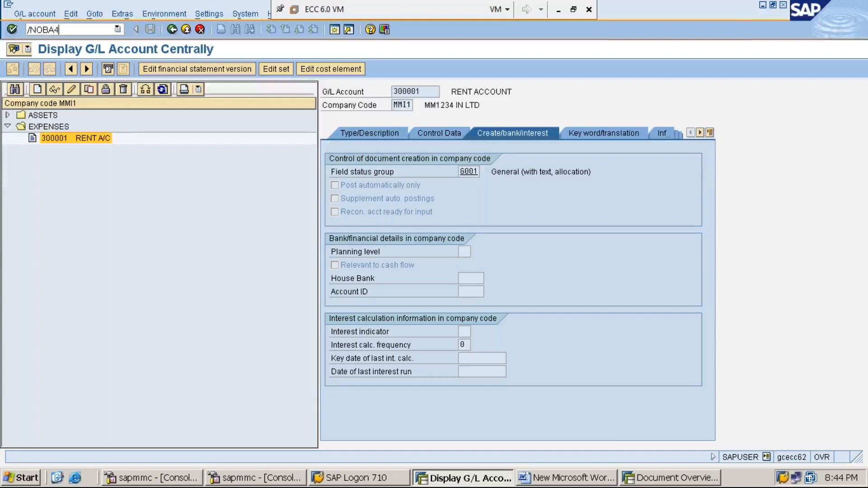
{"action": "key", "text": "BackSpace"}
{"action": "type", "text": "7"}
{"action": "key", "text": "Return"}
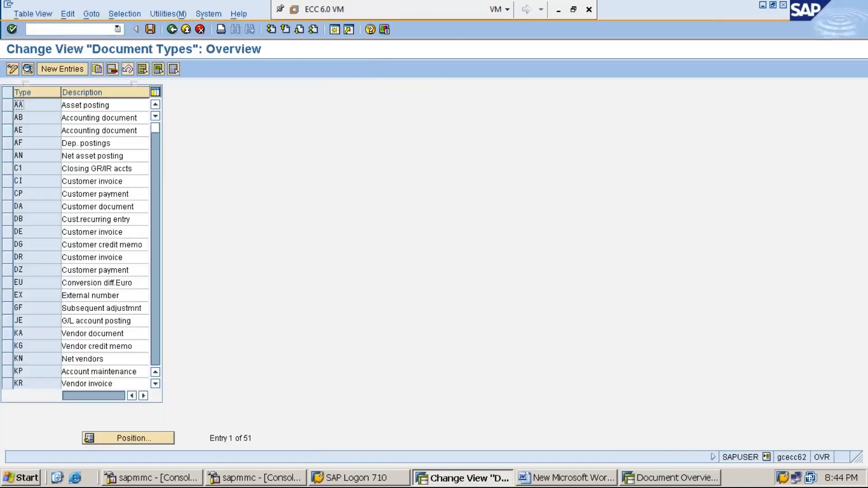
- Position the document types list at SA and select that entry
{"action": "left_click", "coordinate": [129, 438]}
{"action": "type", "text": "SA"}
{"action": "key", "text": "Return"}
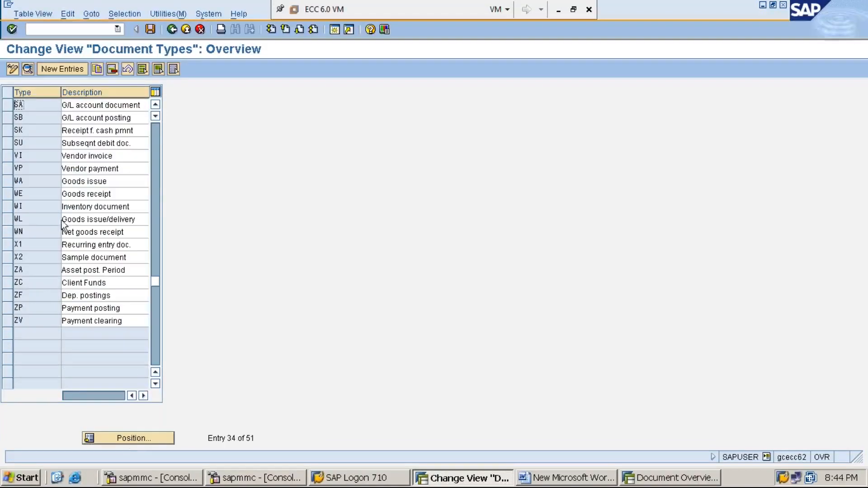
{"action": "left_click", "coordinate": [7, 105]}
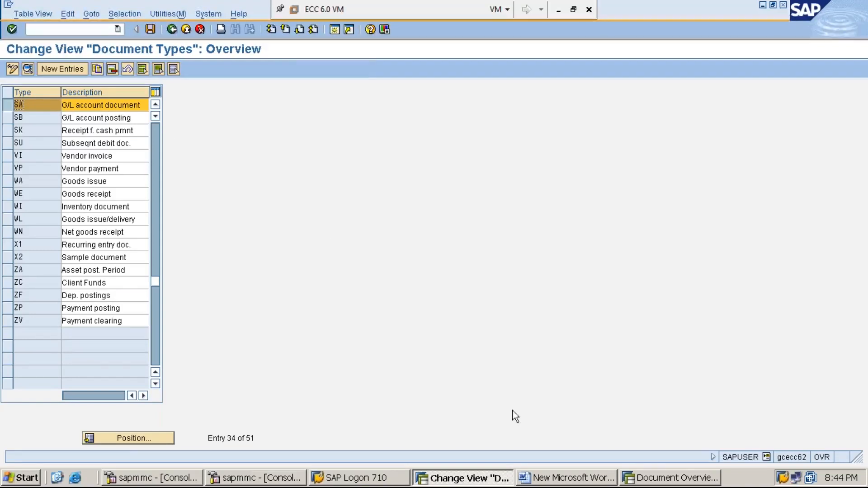
- Return to the document overview and examine the posting period, posting date, document date and currency
{"action": "left_click", "coordinate": [649, 482]}
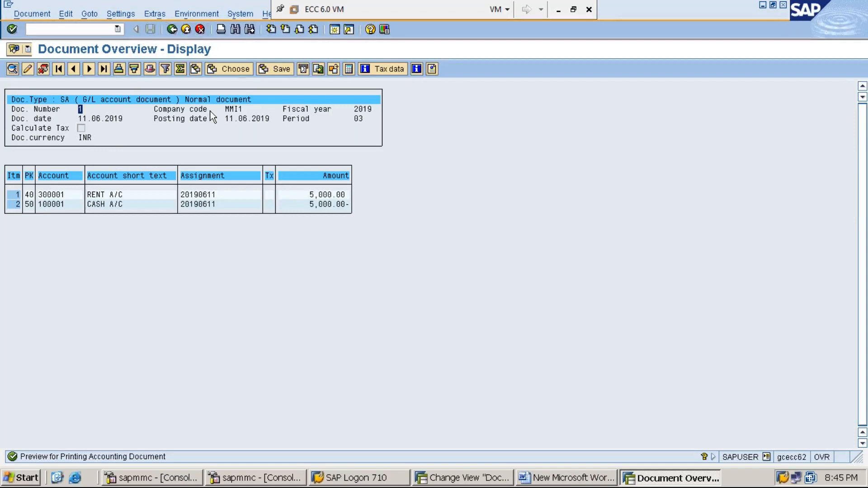
{"action": "left_click", "coordinate": [294, 119]}
{"action": "left_click", "coordinate": [195, 118]}
{"action": "left_click", "coordinate": [103, 119]}
{"action": "left_click", "coordinate": [84, 137]}
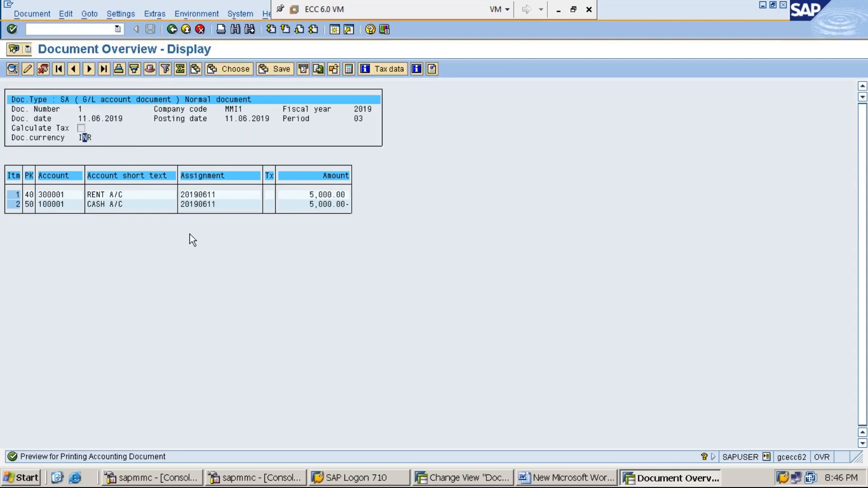
- Display the document header, examine its entry time, transaction code, entering user and reference transaction, and close it
{"action": "left_click", "coordinate": [148, 68]}
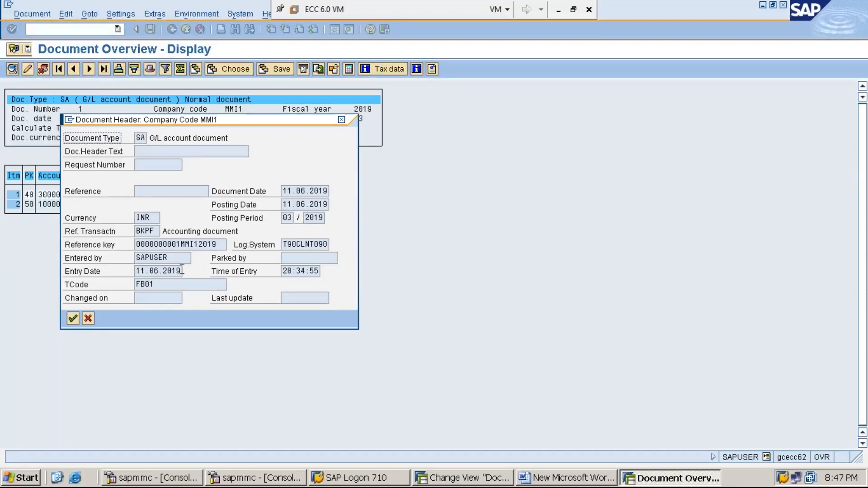
{"action": "left_click", "coordinate": [317, 271]}
{"action": "left_click_drag", "start_coordinate": [306, 271], "coordinate": [281, 273]}
{"action": "left_click", "coordinate": [282, 272]}
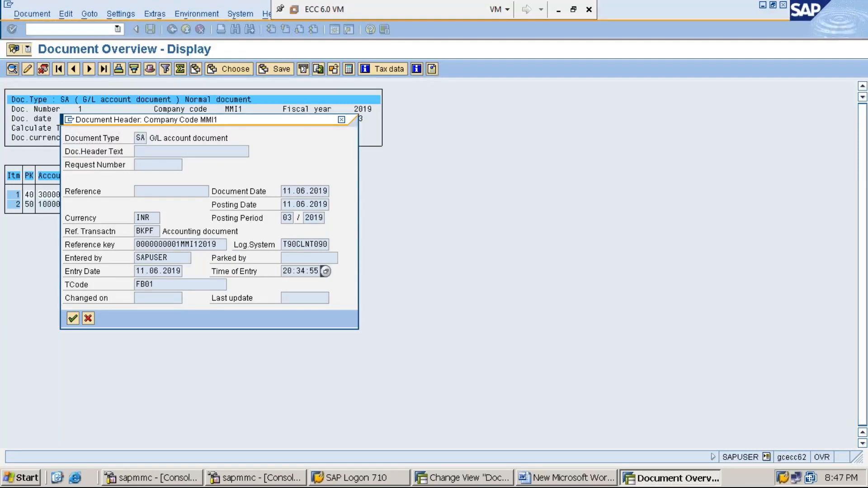
{"action": "left_click", "coordinate": [163, 284]}
{"action": "double_click", "coordinate": [176, 257]}
{"action": "left_click", "coordinate": [118, 265]}
{"action": "left_click_drag", "start_coordinate": [156, 230], "coordinate": [136, 231]}
{"action": "left_click", "coordinate": [341, 120]}
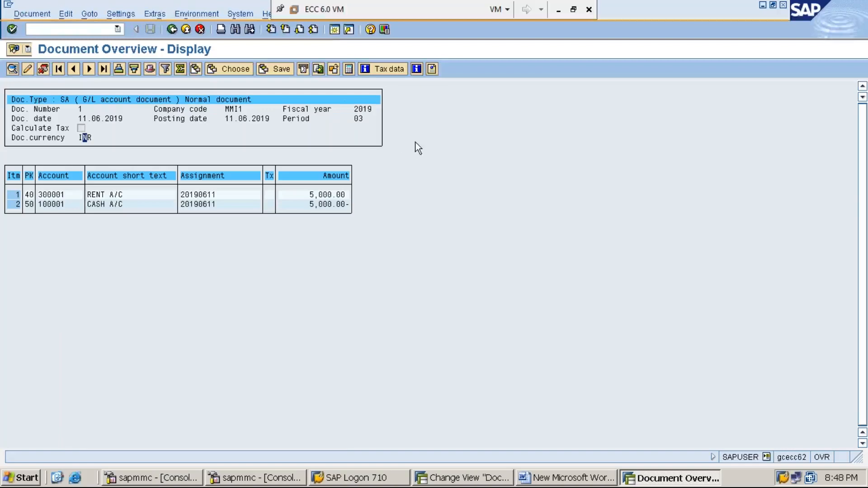
- Open a new SAP session and start transaction SE16 for table BKPF up to its selection screen
{"action": "left_click", "coordinate": [334, 30]}
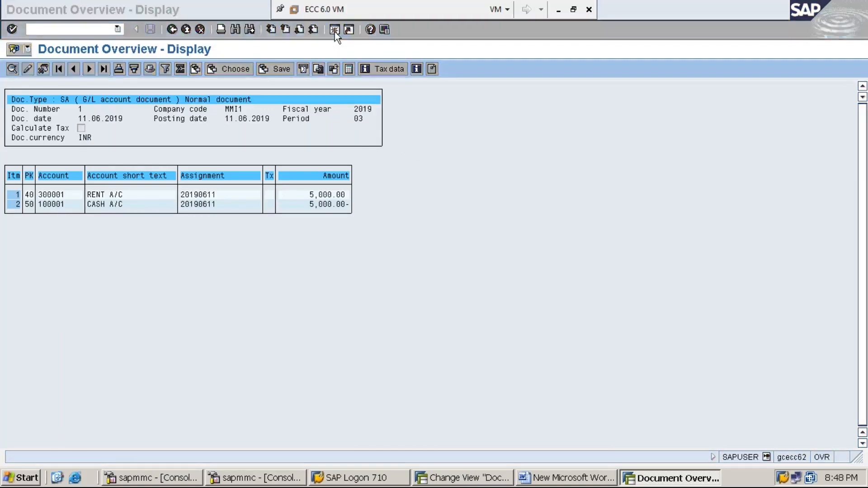
{"action": "type", "text": "SE16"}
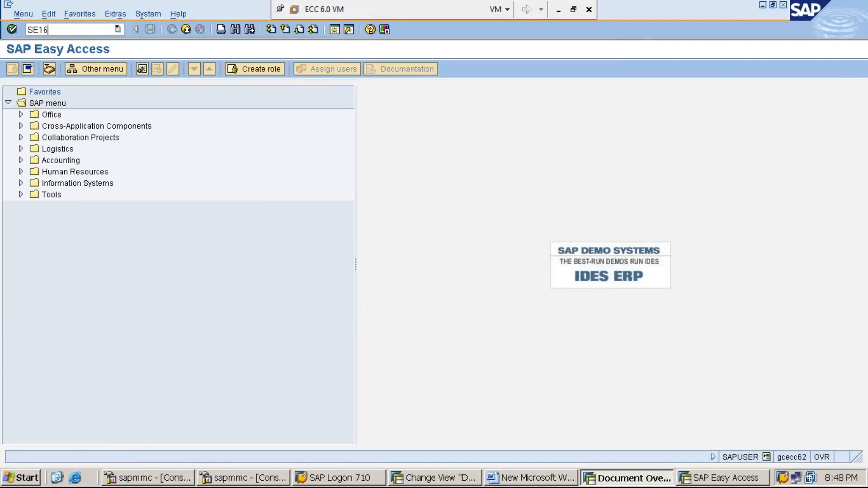
{"action": "key", "text": "Return"}
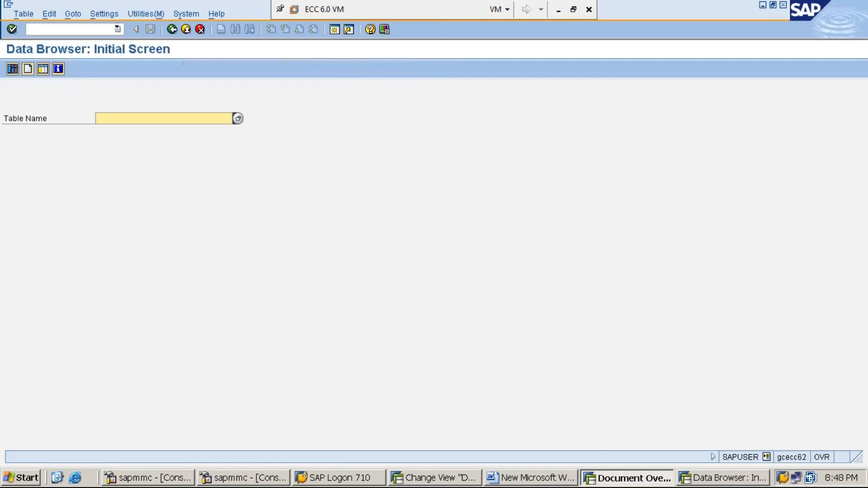
{"action": "type", "text": "BKPF"}
{"action": "left_click", "coordinate": [12, 71]}
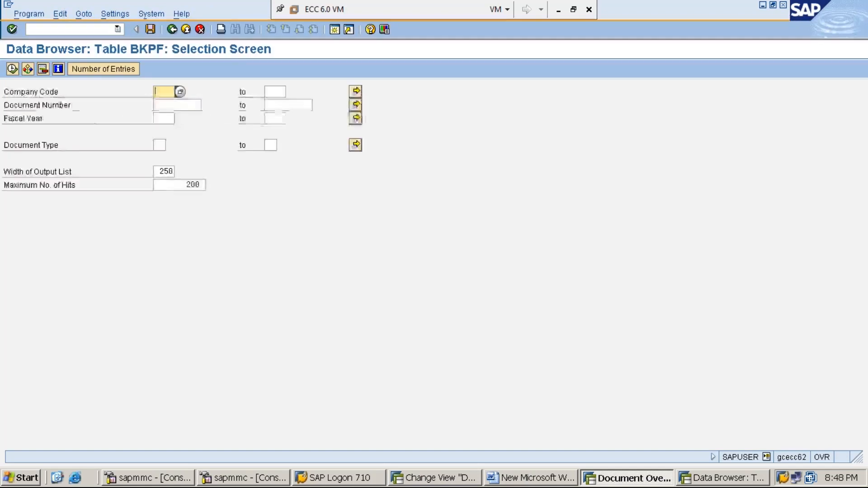
- Display the BKPF entries for company code MMI1 and fiscal year 2019 and examine the header fields
{"action": "type", "text": "MMI1"}
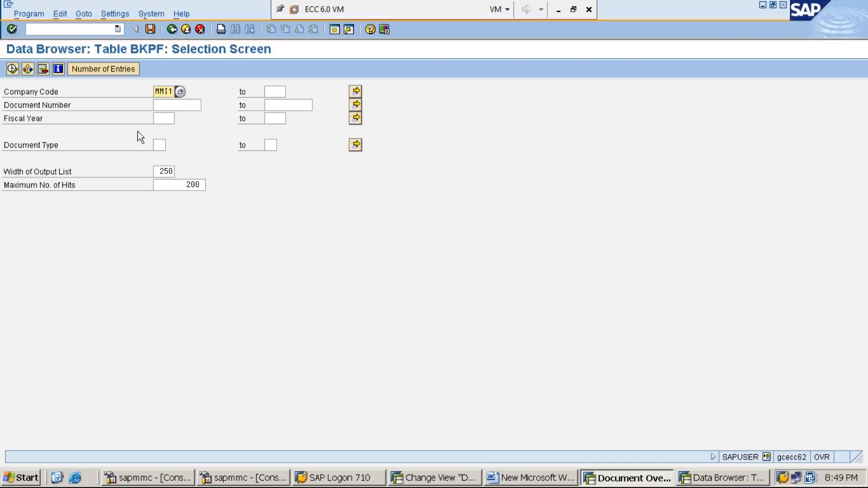
{"action": "left_click", "coordinate": [162, 119]}
{"action": "type", "text": "2019"}
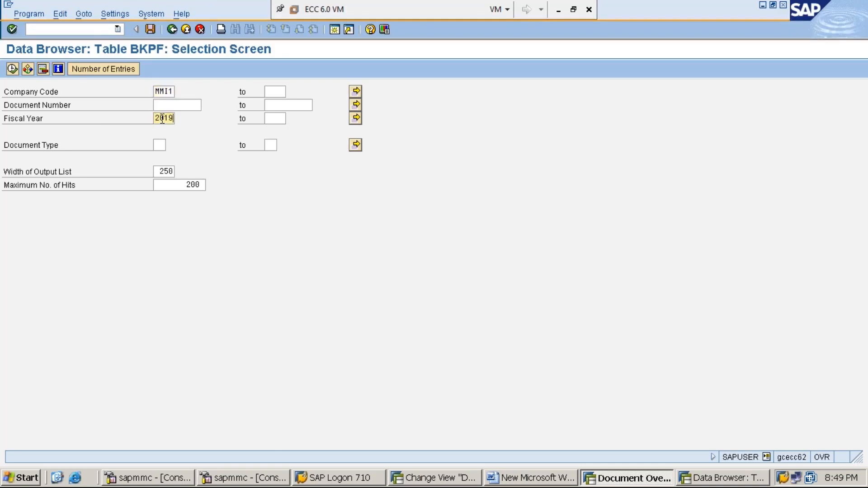
{"action": "left_click", "coordinate": [12, 69]}
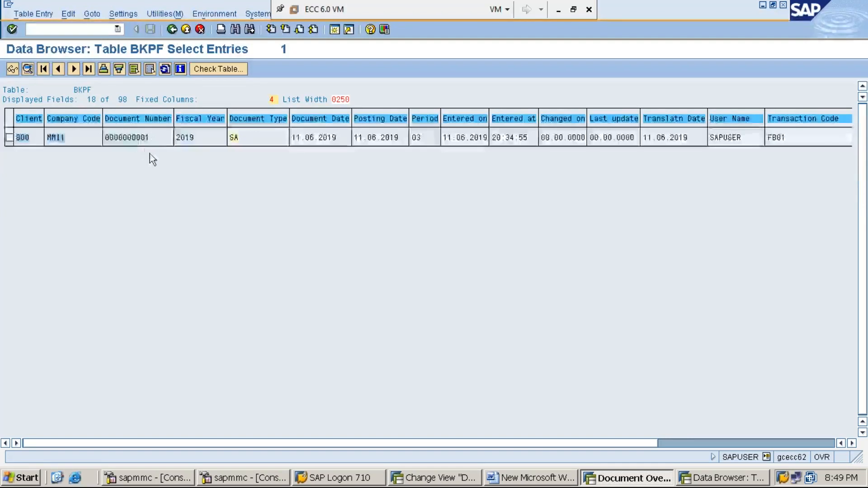
- Go back out of the data browser to SAP Easy Access and reopen table BKPF with transaction SE16
{"action": "left_click", "coordinate": [171, 29]}
{"action": "left_click", "coordinate": [171, 30]}
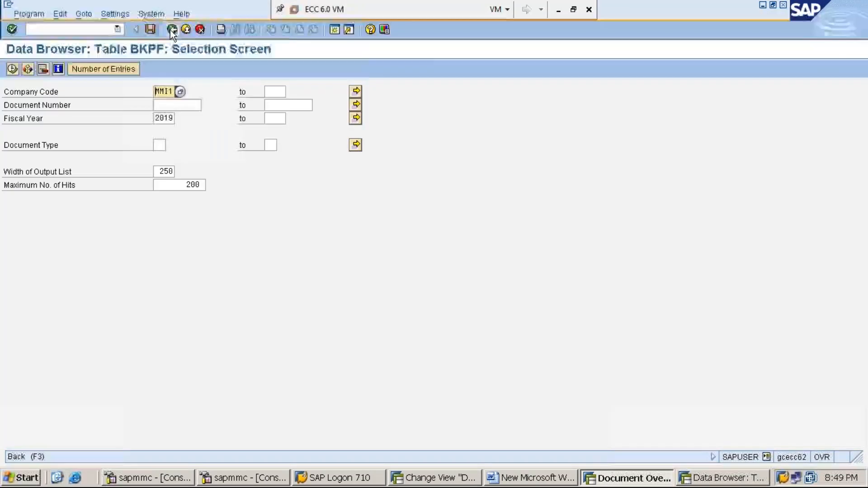
{"action": "left_click", "coordinate": [172, 30]}
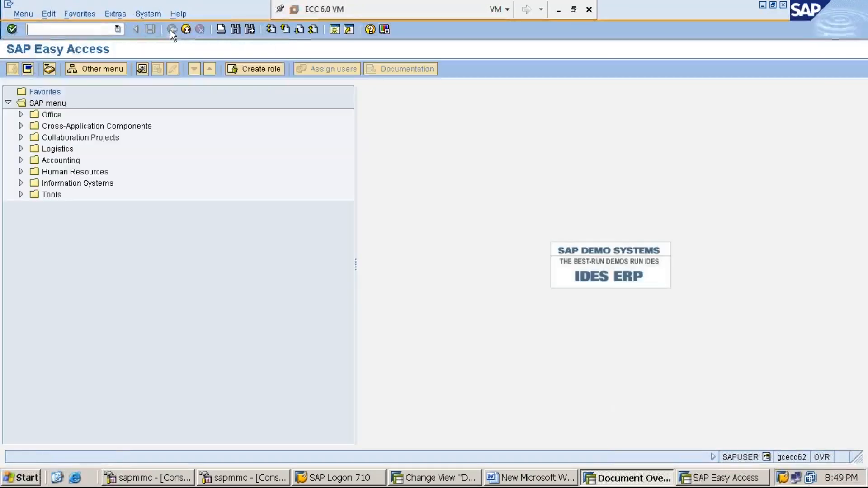
{"action": "type", "text": "SE16"}
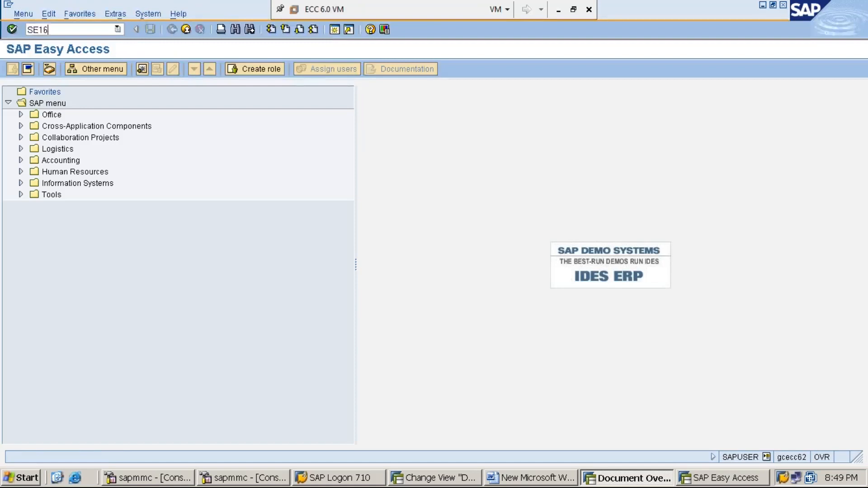
{"action": "key", "text": "Return"}
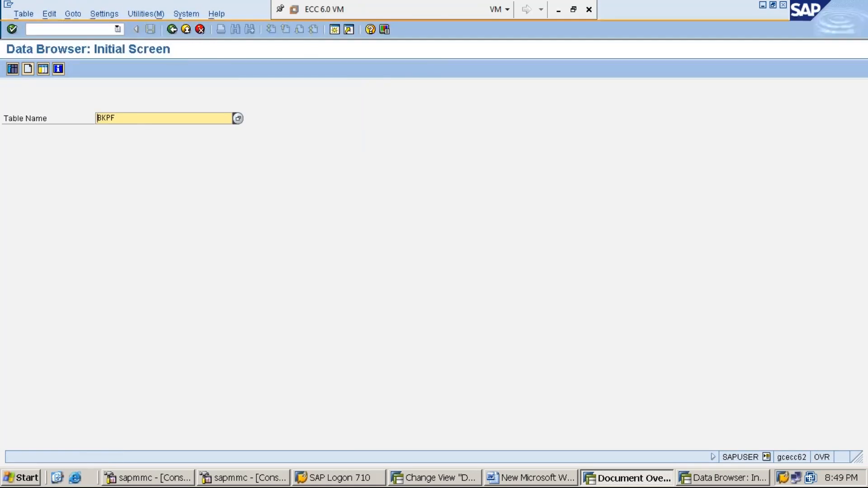
{"action": "left_click", "coordinate": [136, 118]}
{"action": "left_click", "coordinate": [13, 69]}
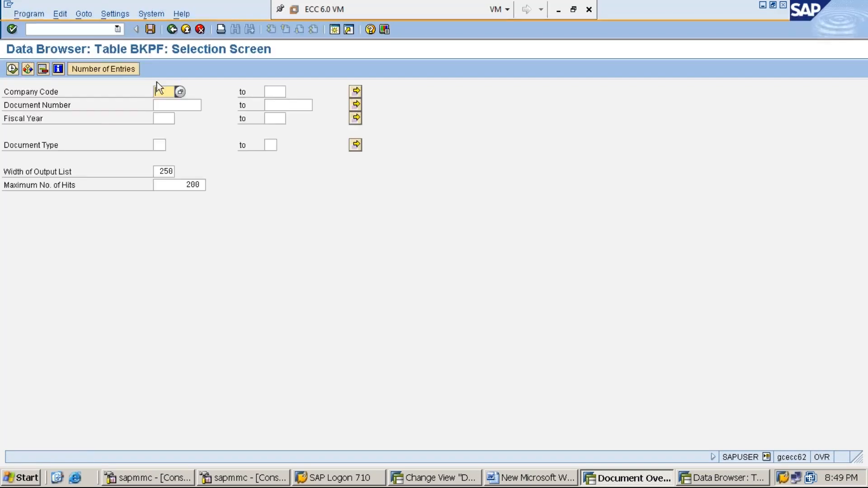
- Restrict the BKPF selection to company code MMI1 and fiscal year 2019 again and list the matching entries
{"action": "type", "text": "MMI1"}
{"action": "left_click", "coordinate": [166, 119]}
{"action": "type", "text": "2019"}
{"action": "left_click", "coordinate": [48, 104]}
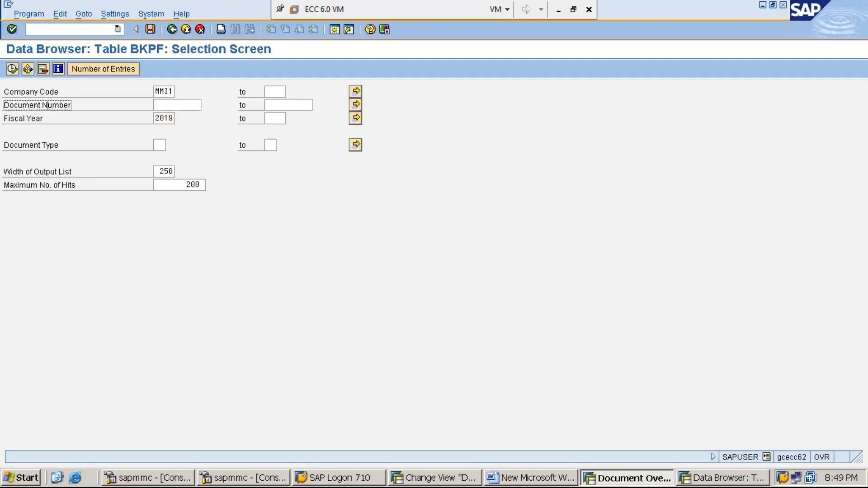
{"action": "left_click", "coordinate": [12, 69]}
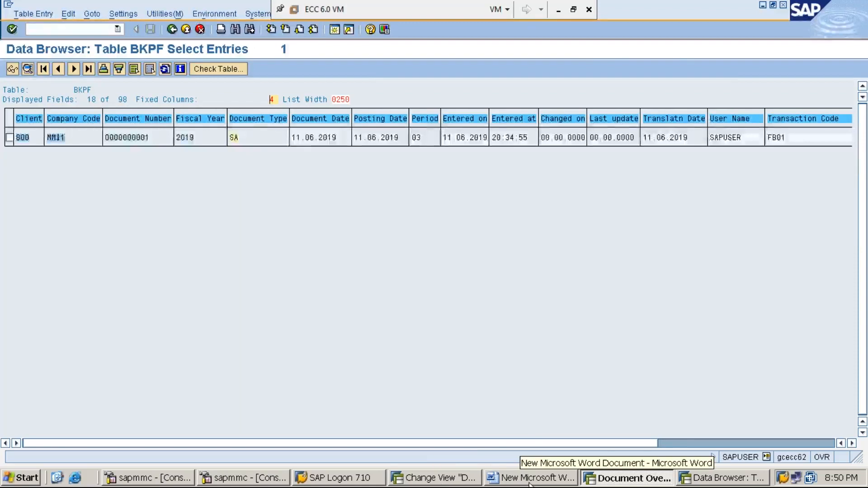
- Check the Word notes, return to the document overview and examine the accounts and amounts of the rent and cash line items
{"action": "left_click", "coordinate": [515, 479]}
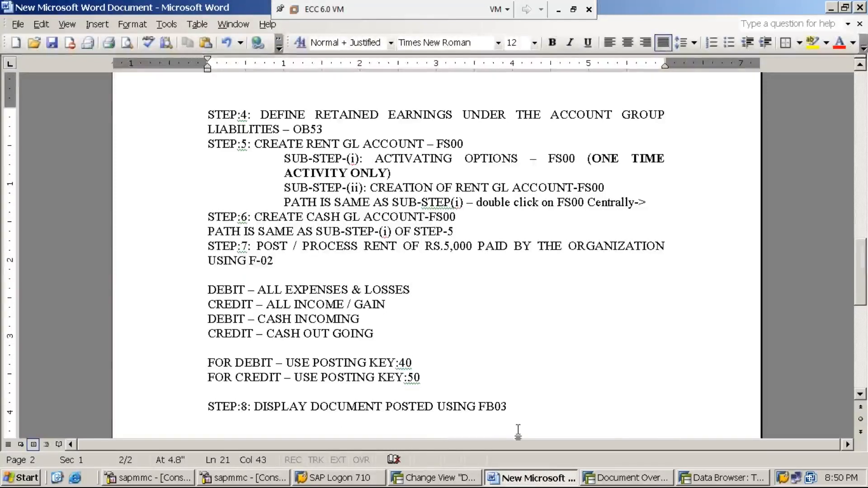
{"action": "left_click", "coordinate": [654, 482]}
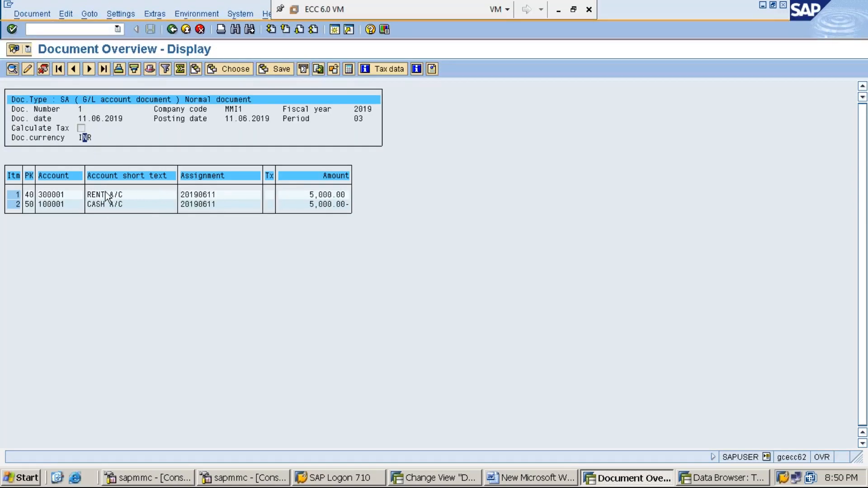
{"action": "left_click", "coordinate": [54, 194]}
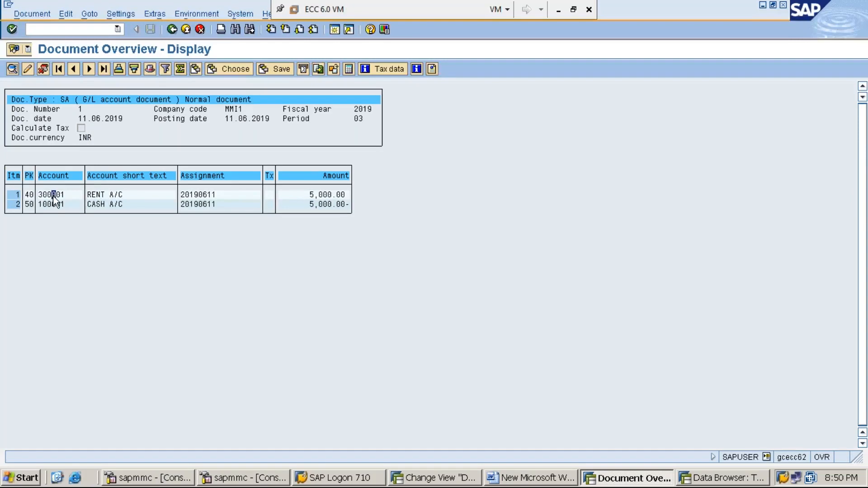
{"action": "left_click", "coordinate": [312, 195]}
{"action": "left_click", "coordinate": [49, 205]}
{"action": "left_click", "coordinate": [326, 204]}
{"action": "key", "text": "Right"}
{"action": "key", "text": "Right"}
{"action": "key", "text": "Up"}
{"action": "left_click", "coordinate": [58, 195]}
{"action": "left_click", "coordinate": [322, 208]}
{"action": "left_click", "coordinate": [55, 194]}
- In the Word notes, add the line "STEP:9: DISPLAY GL ACCOUNT LINE ITEMS USING FBL3N" below step 8
{"action": "left_click", "coordinate": [538, 478]}
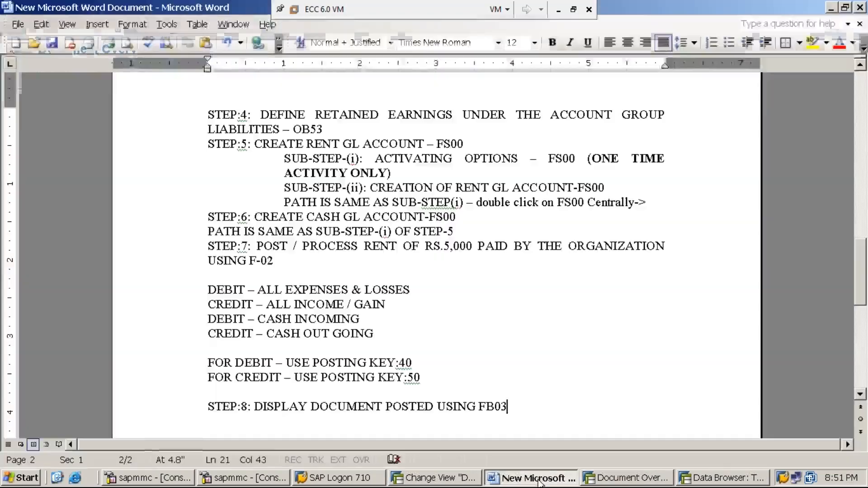
{"action": "key", "text": "Return"}
{"action": "type", "text": "STEP:"}
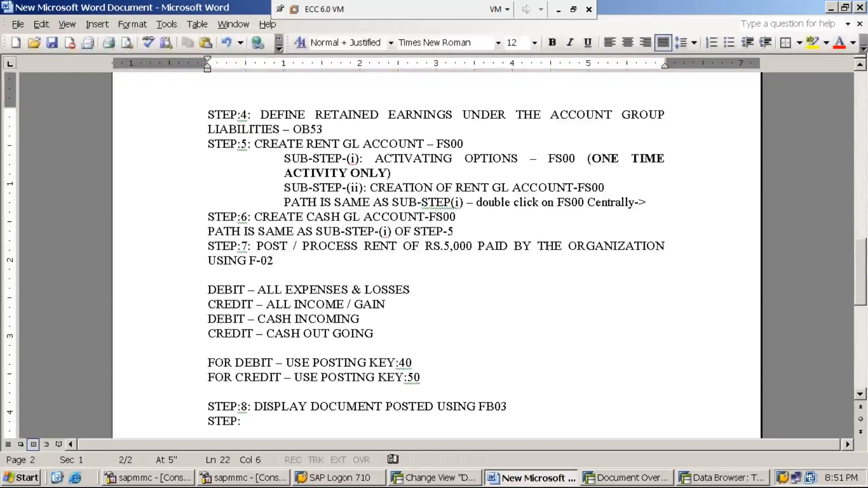
{"action": "type", "text": "9: "}
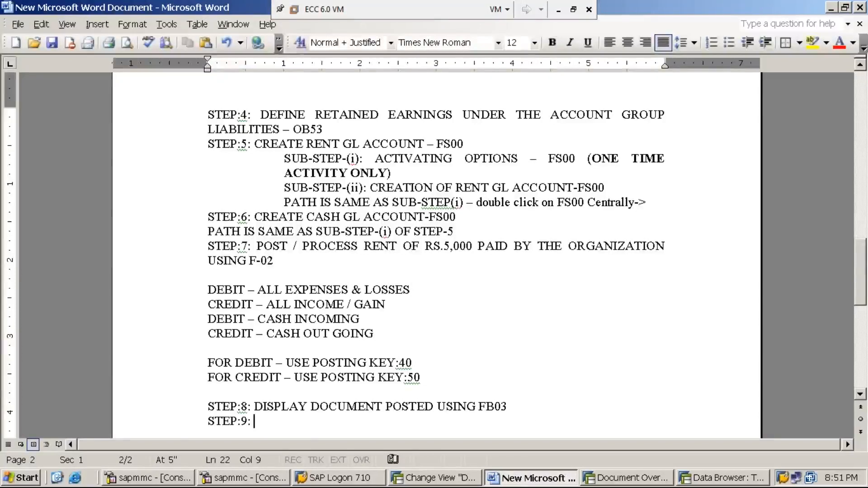
{"action": "type", "text": "DISPLAY GL A"}
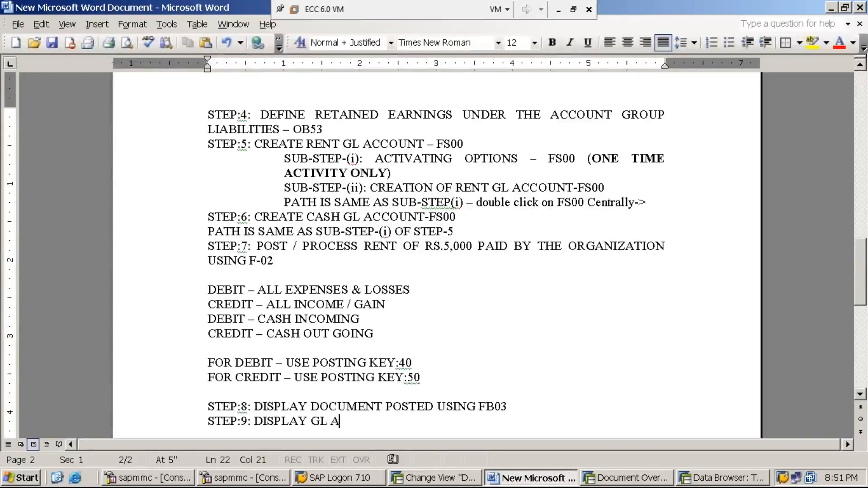
{"action": "type", "text": "CCOUNT LINE  "}
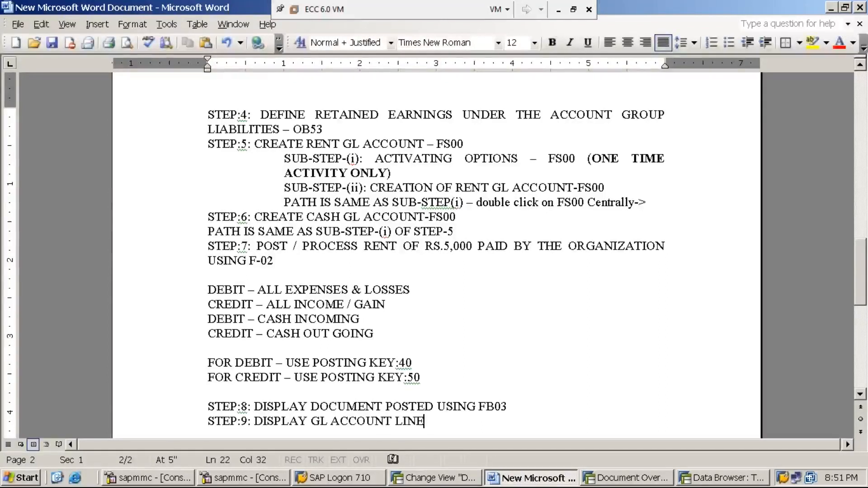
{"action": "type", "text": "IT"}
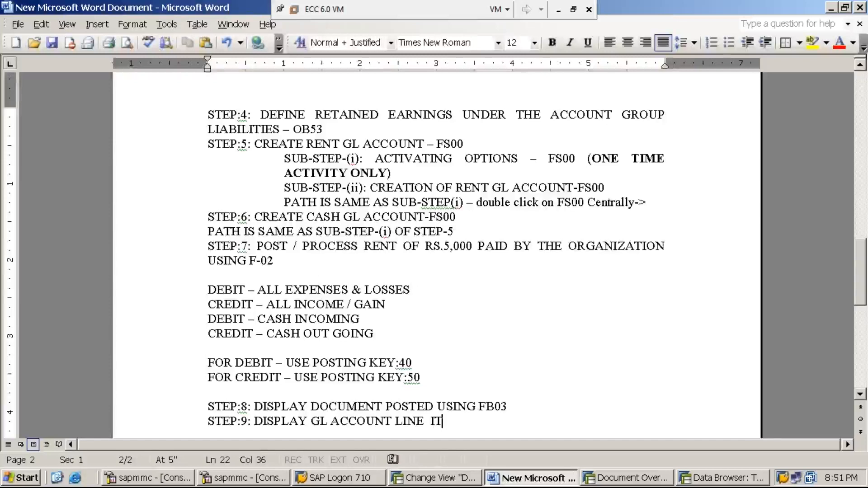
{"action": "type", "text": "EMS USING "}
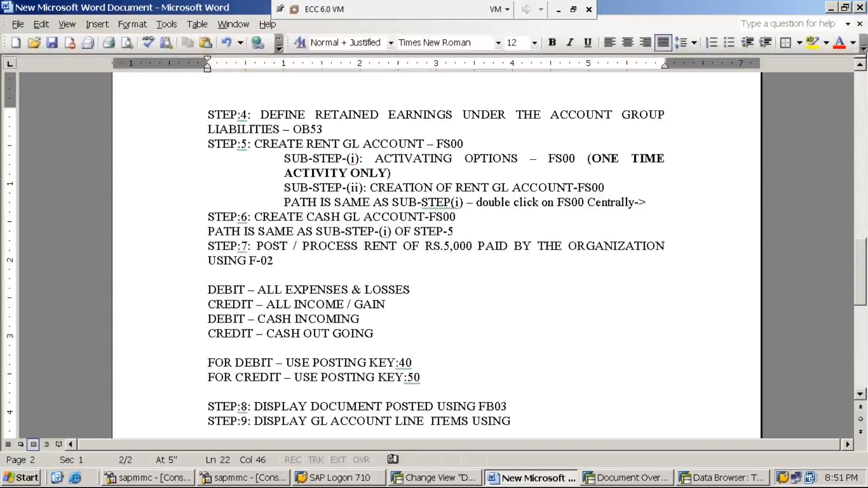
{"action": "type", "text": "FBL3N"}
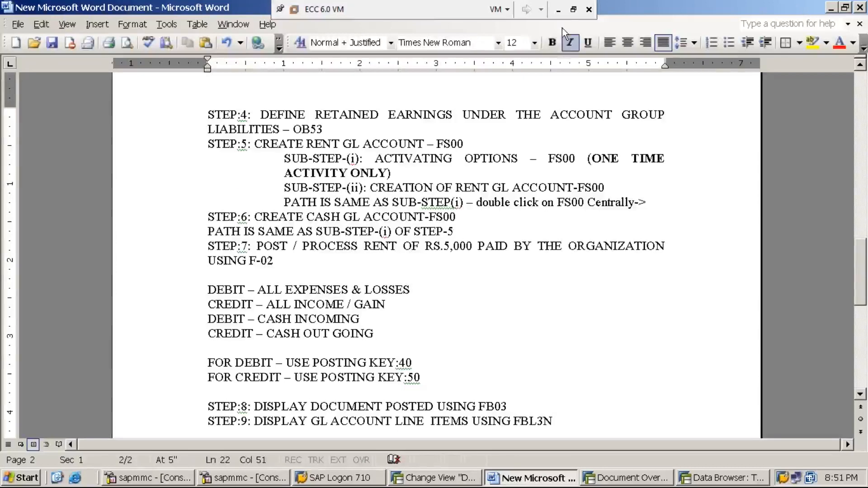
- Minimise the Word notes and bring up the SAP session showing the SAP Easy Access menu
{"action": "left_click", "coordinate": [558, 10]}
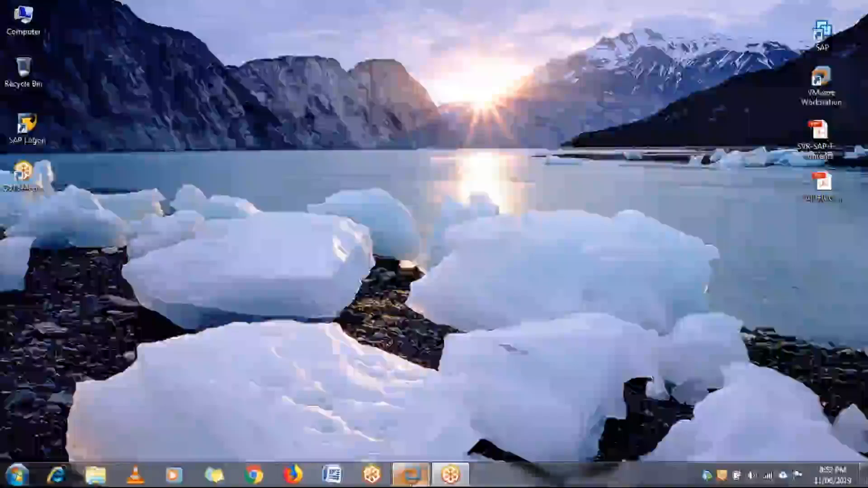
{"action": "left_click", "coordinate": [403, 478]}
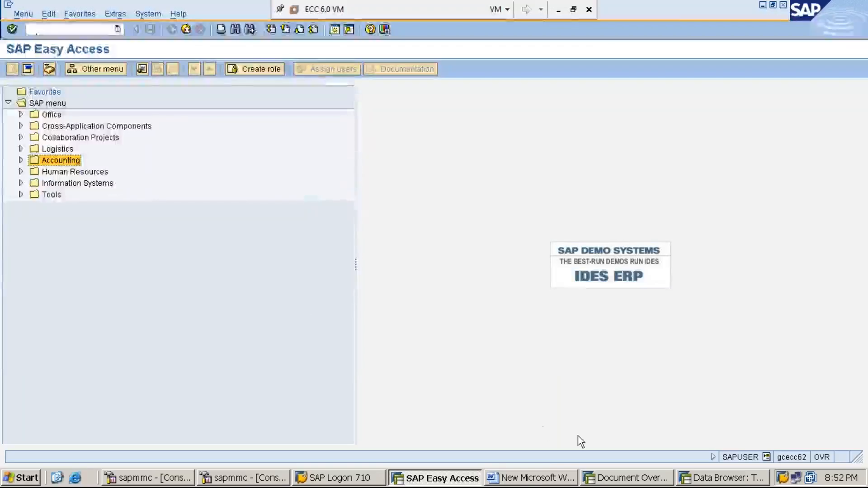
{"action": "left_click", "coordinate": [532, 479]}
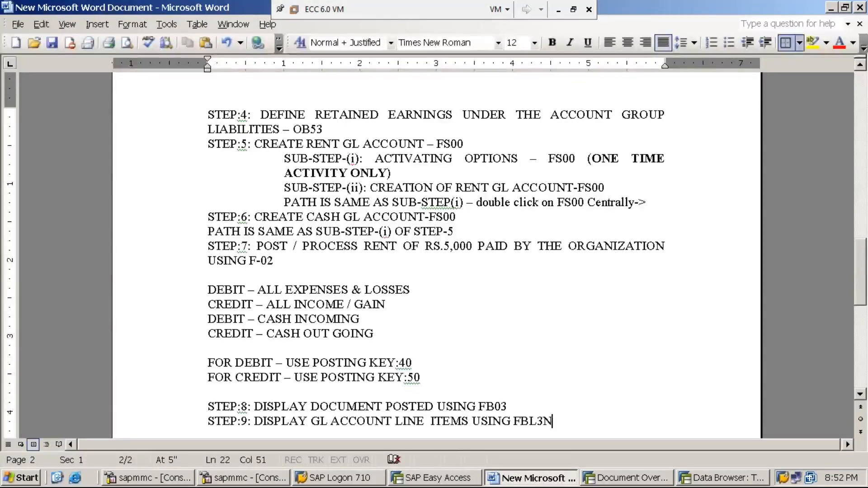
{"action": "left_click", "coordinate": [832, 8]}
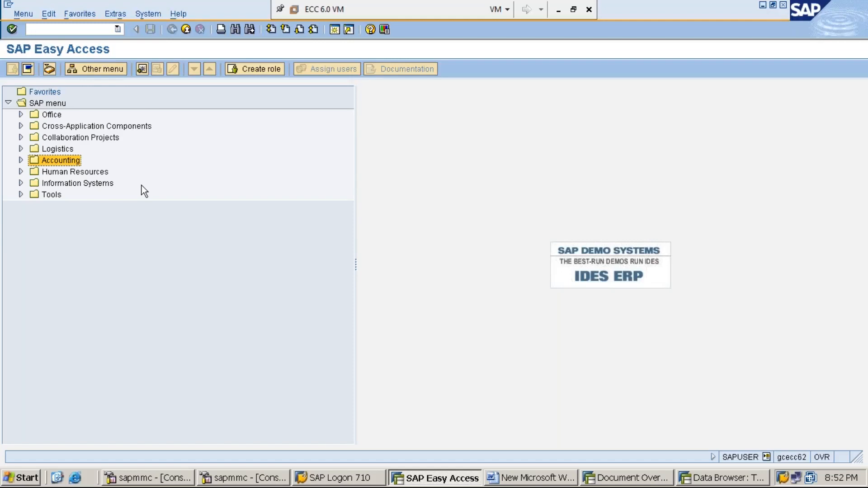
- Start transaction FBL3N (Display/Change Line Items) from the General Ledger account functions of Financial Accounting
{"action": "key", "text": "Right"}
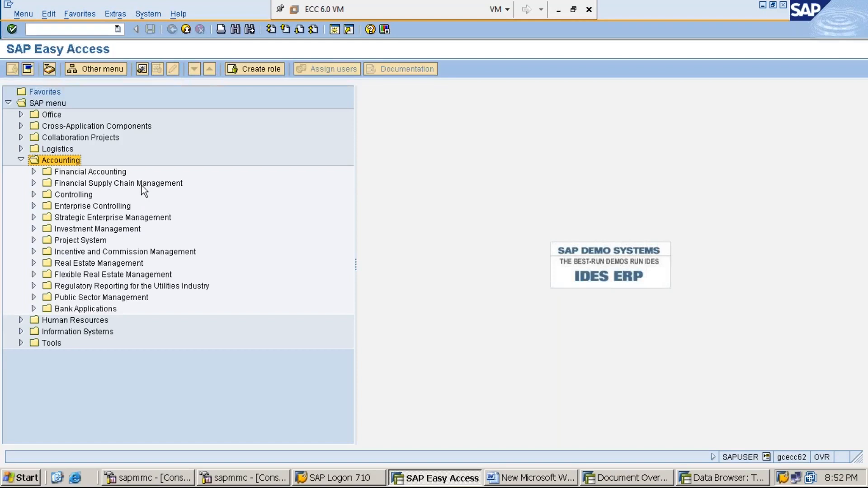
{"action": "key", "text": "Down"}
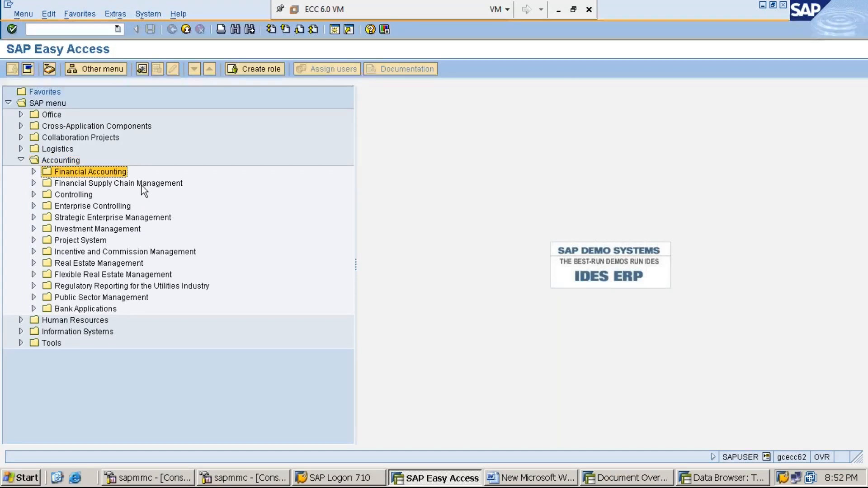
{"action": "key", "text": "Right"}
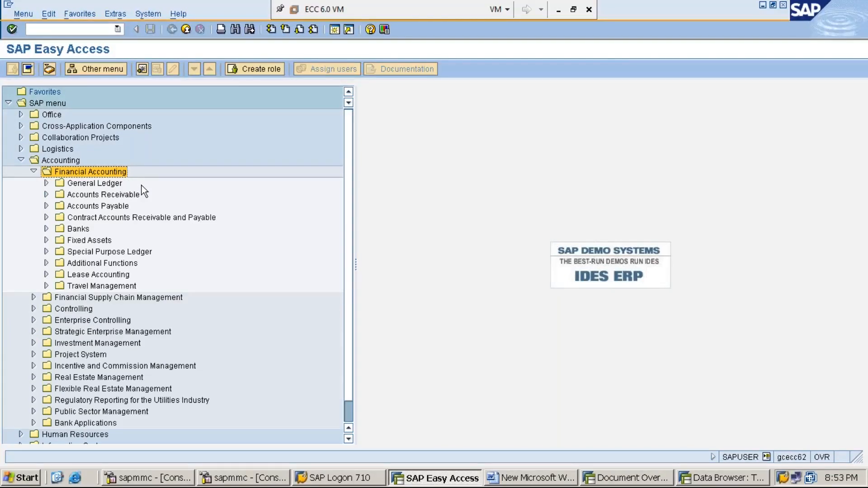
{"action": "key", "text": "Down"}
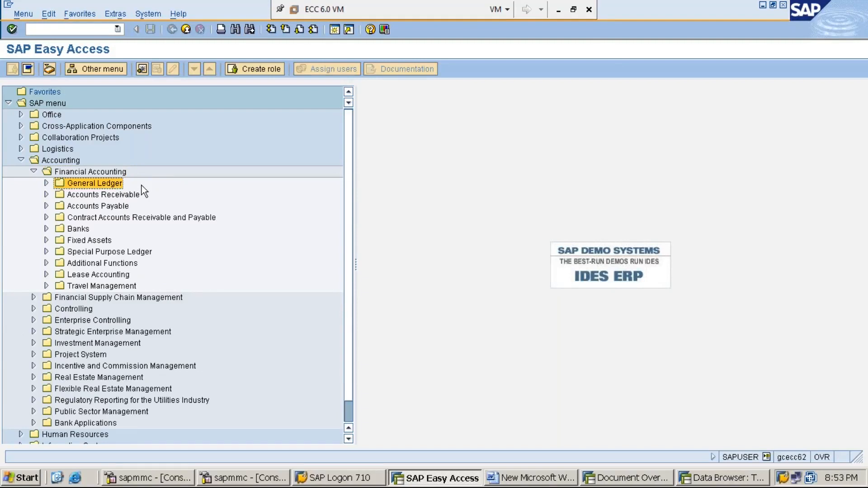
{"action": "key", "text": "Right"}
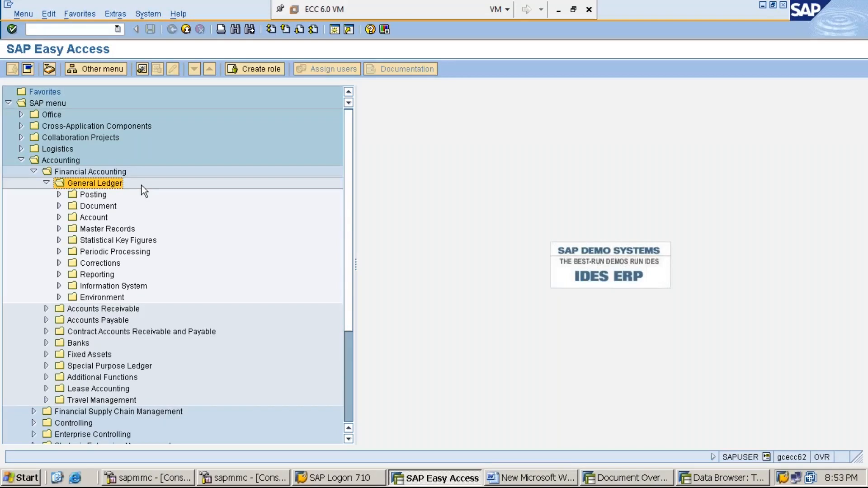
{"action": "key", "text": "Down"}
{"action": "key", "text": "Down"}
{"action": "key", "text": "Down"}
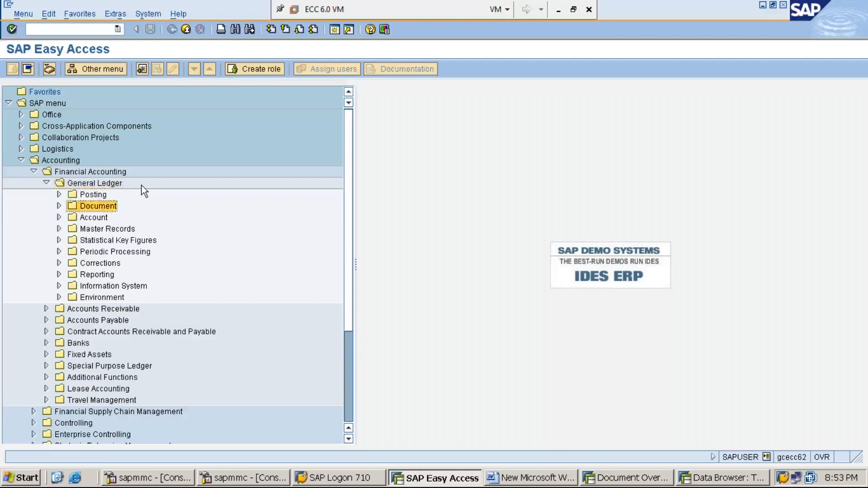
{"action": "key", "text": "Right"}
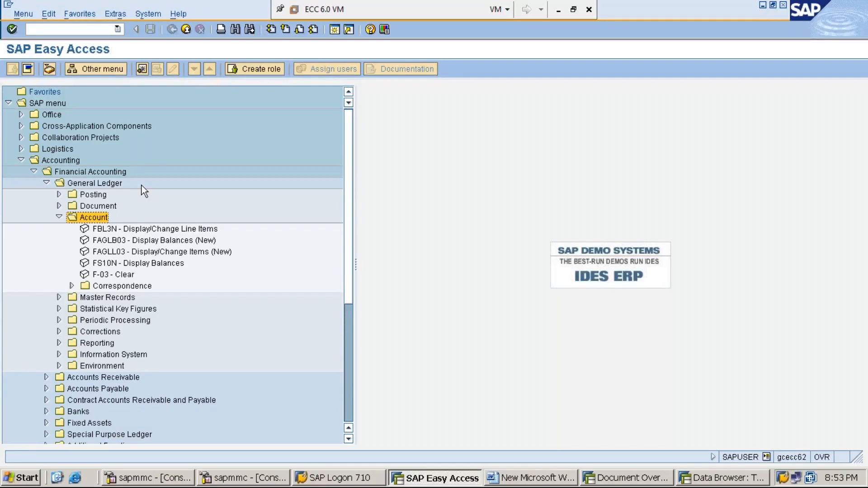
{"action": "key", "text": "Down"}
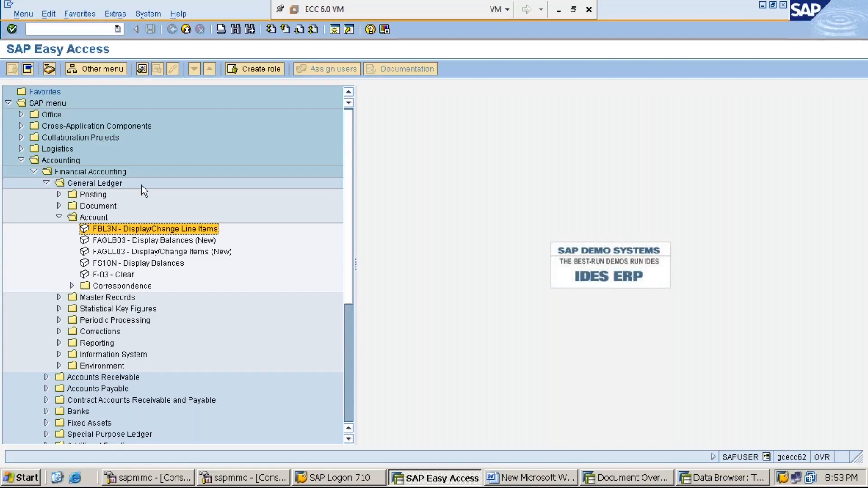
{"action": "key", "text": "Return"}
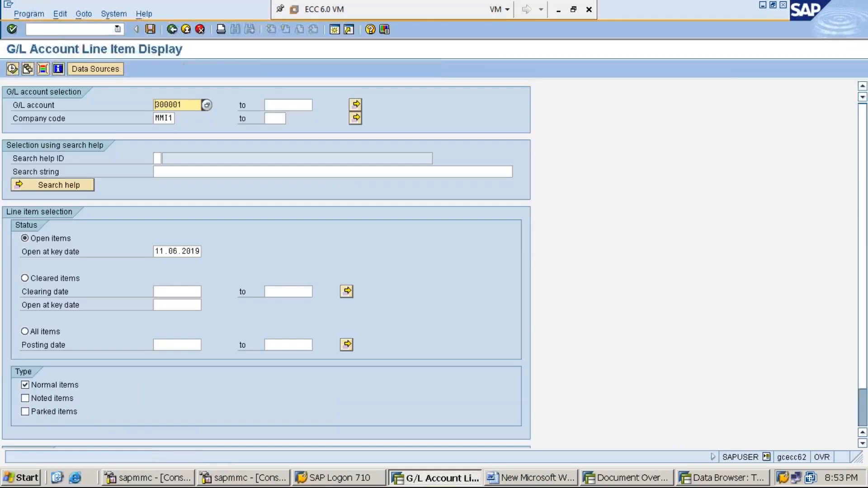
- Enter G/L account 300001 and company code MMI1 as the line item selection
{"action": "key", "text": "Delete"}
{"action": "key", "text": "Delete"}
{"action": "key", "text": "Delete"}
{"action": "key", "text": "Delete"}
{"action": "key", "text": "Delete"}
{"action": "key", "text": "Delete"}
{"action": "type", "text": "300001"}
{"action": "left_click", "coordinate": [157, 119]}
{"action": "key", "text": "Delete"}
{"action": "key", "text": "Delete"}
{"action": "key", "text": "Delete"}
{"action": "type", "text": "MMI1"}
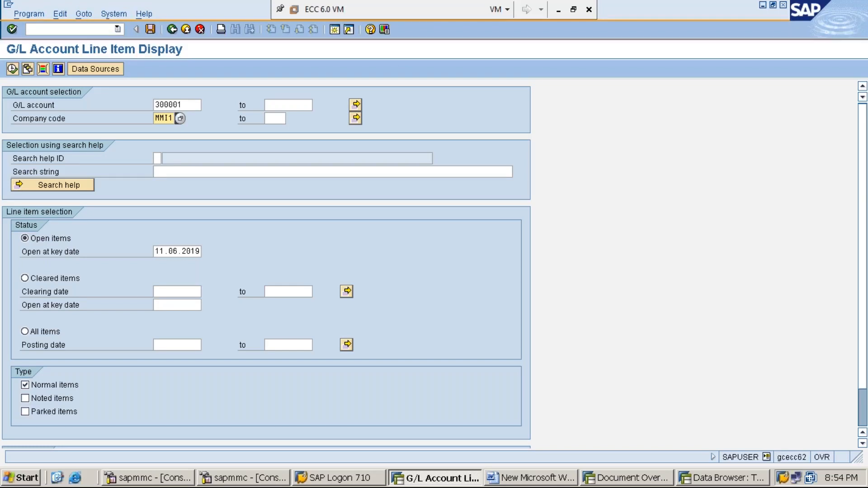
- Select All items and display the rent account's line items, then return to the selection and run the report again
{"action": "left_click", "coordinate": [25, 332]}
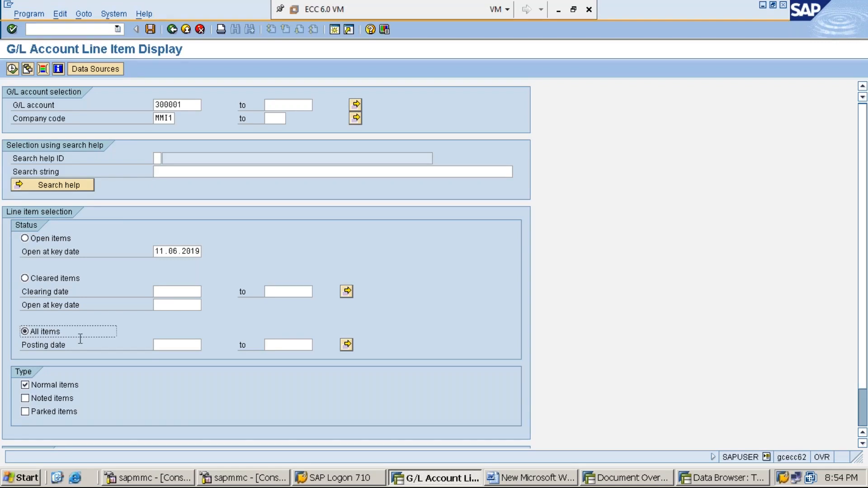
{"action": "left_click", "coordinate": [12, 69]}
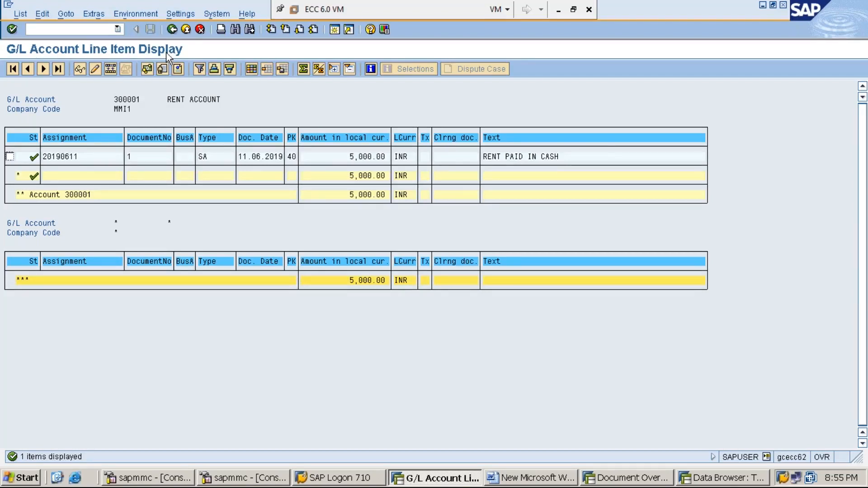
{"action": "left_click", "coordinate": [174, 31]}
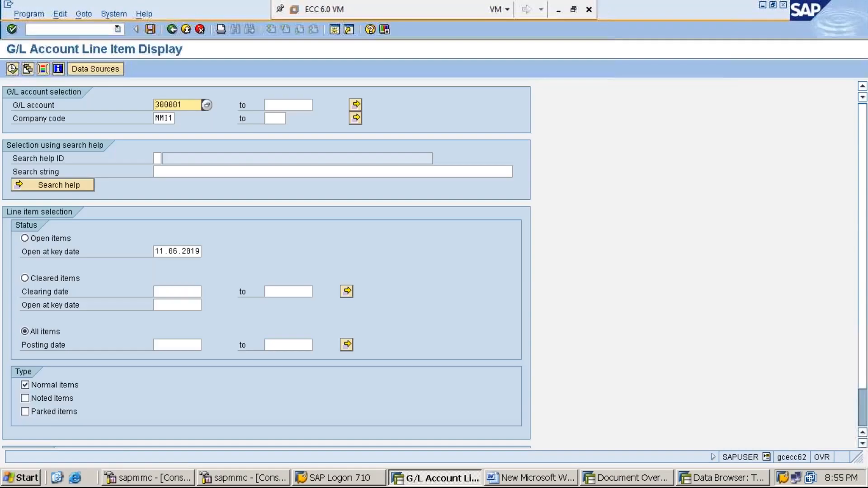
{"action": "left_click", "coordinate": [12, 69]}
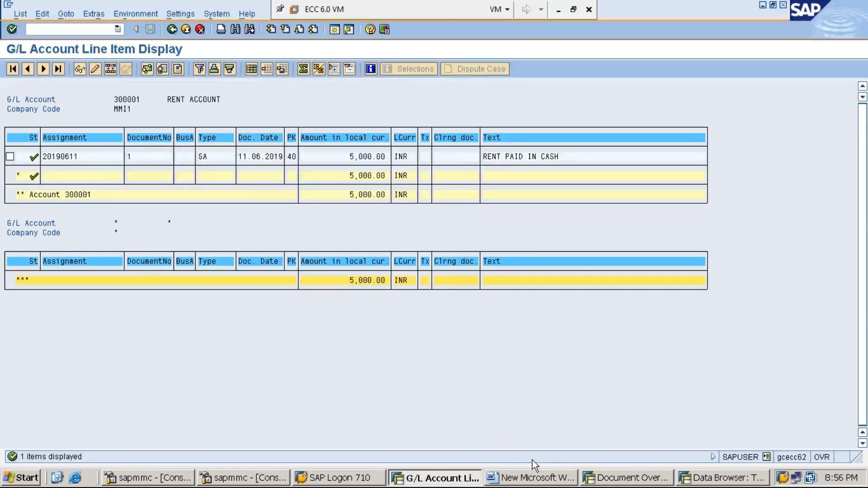
- Switch to the document overview session and start transaction FS00 there
{"action": "left_click", "coordinate": [644, 482]}
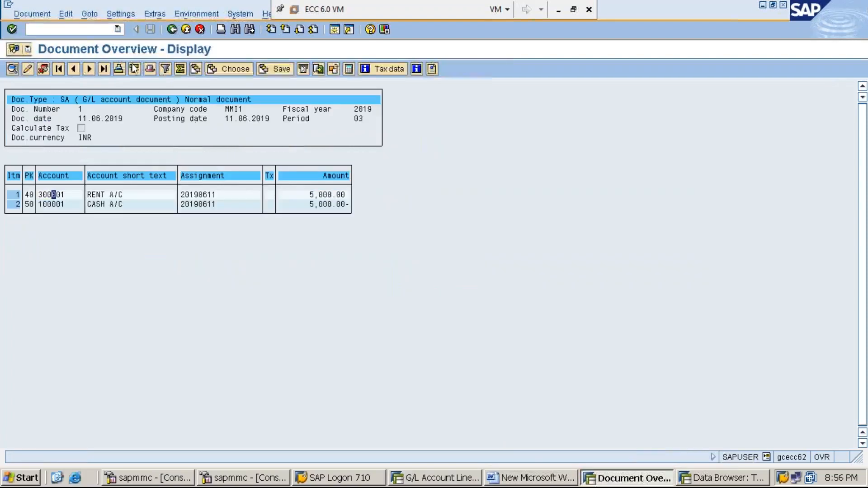
{"action": "left_click", "coordinate": [89, 26]}
{"action": "type", "text": "/NFS00"}
{"action": "key", "text": "Return"}
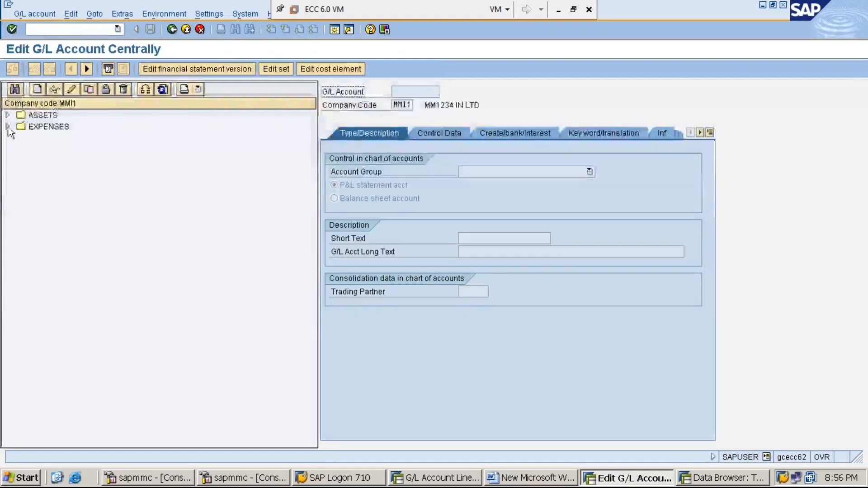
- Display rent account 300001 under Expenses, check Line item display in its control data, and compare with the line item report
{"action": "left_click", "coordinate": [7, 127]}
{"action": "left_click", "coordinate": [98, 137]}
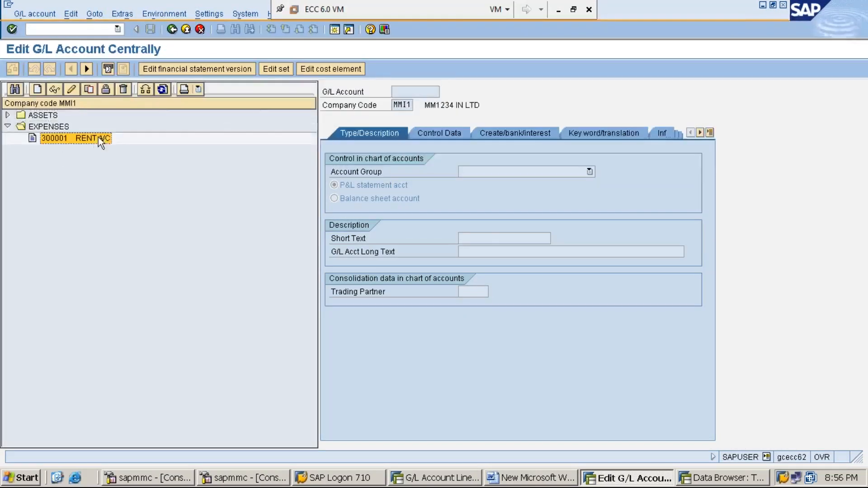
{"action": "double_click", "coordinate": [99, 137]}
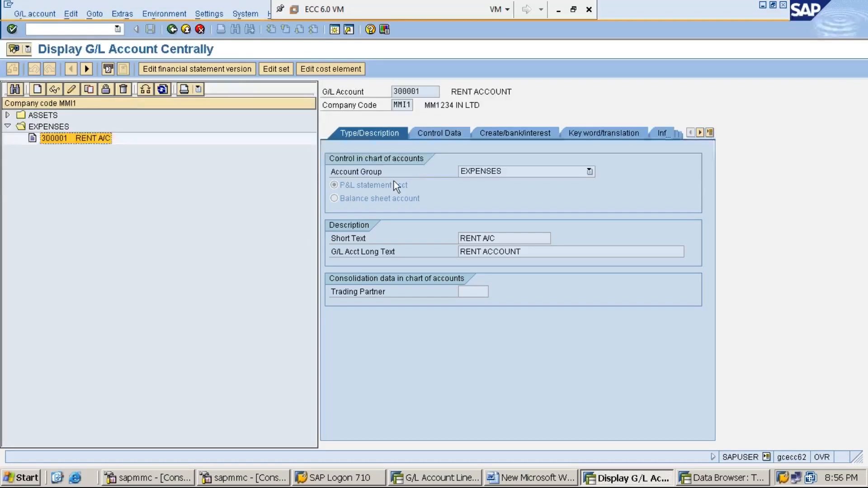
{"action": "left_click", "coordinate": [439, 134]}
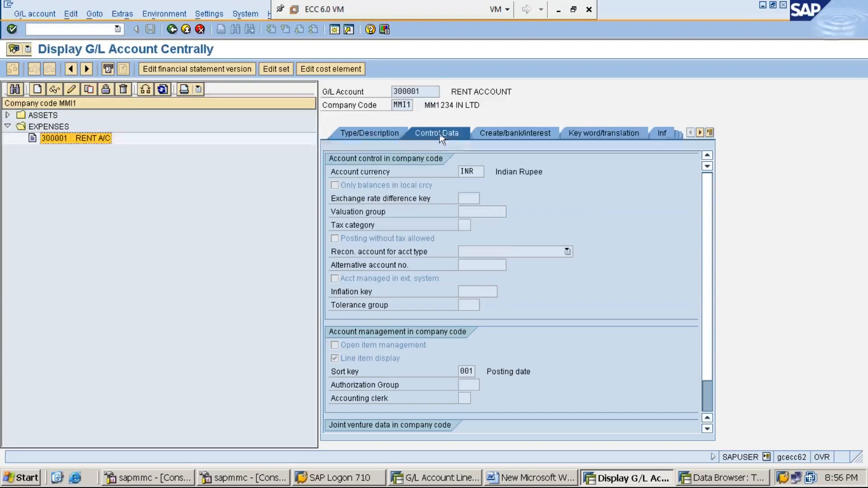
{"action": "left_click", "coordinate": [335, 360]}
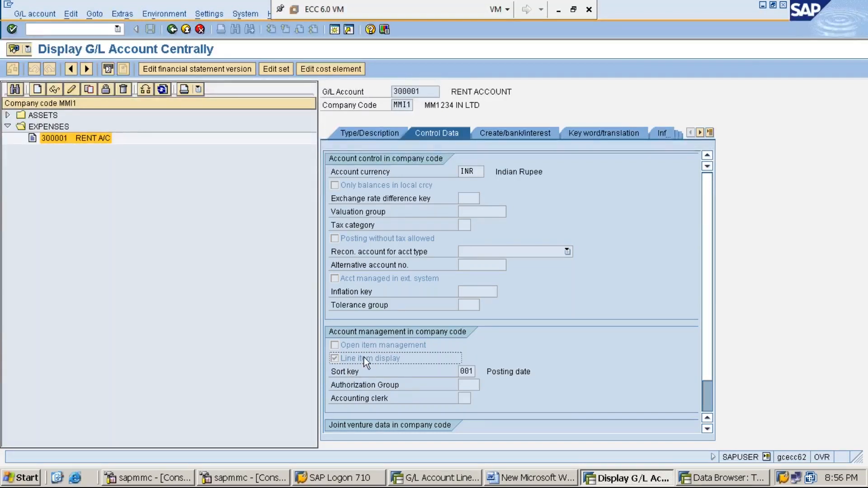
{"action": "left_click", "coordinate": [437, 480]}
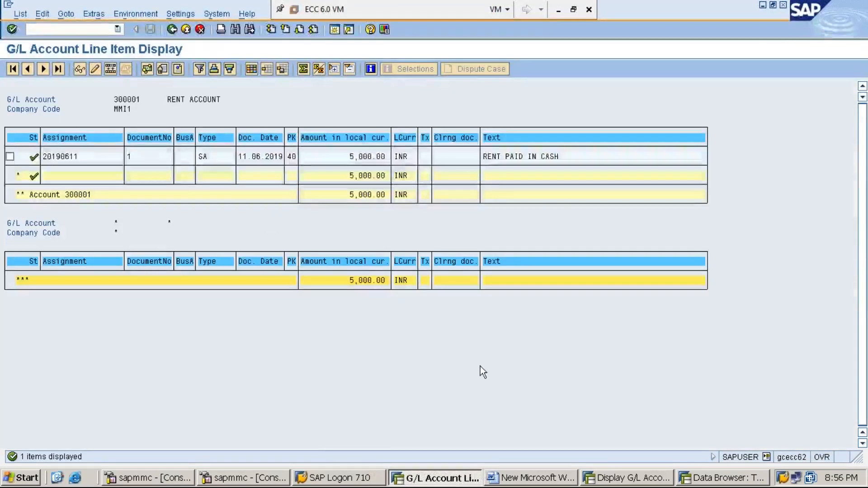
{"action": "left_click", "coordinate": [618, 479]}
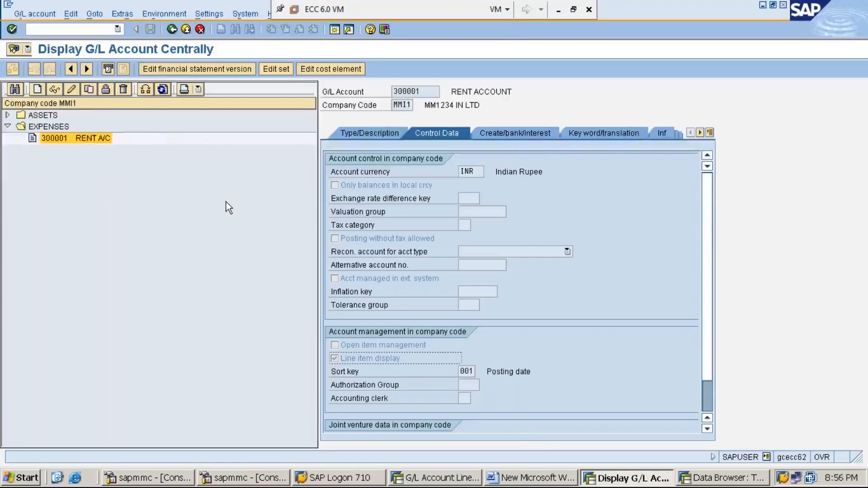
- Switch rent account 300001 to change mode, turn off Line item display and save the account despite the warnings
{"action": "left_click", "coordinate": [72, 90]}
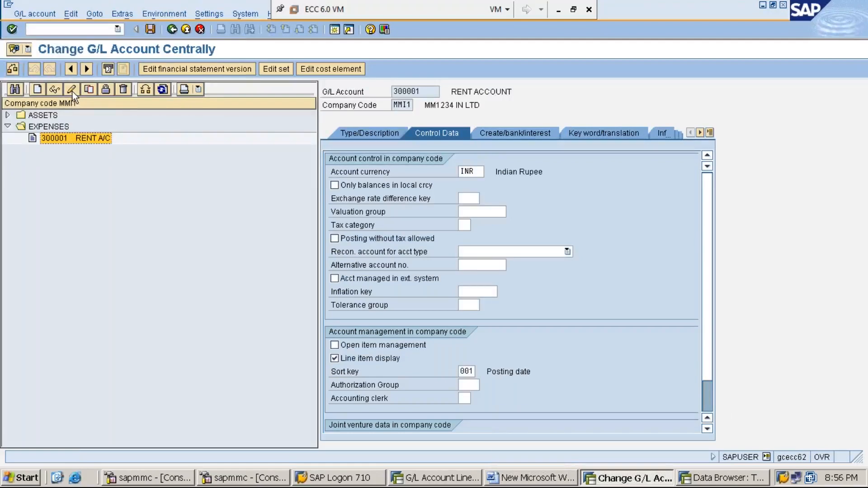
{"action": "left_click", "coordinate": [334, 359]}
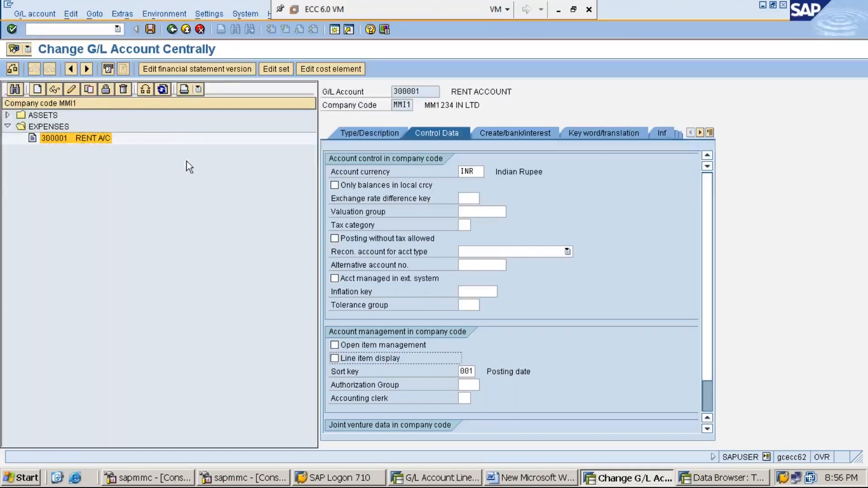
{"action": "left_click", "coordinate": [151, 28]}
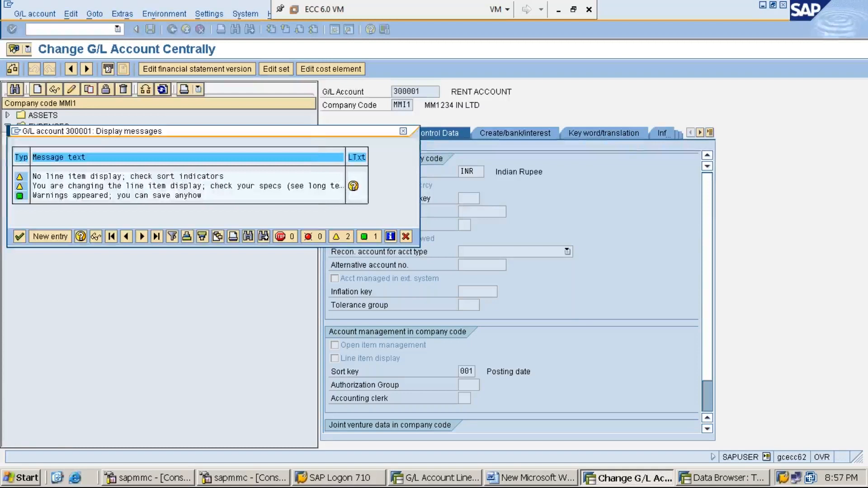
{"action": "key", "text": "Return"}
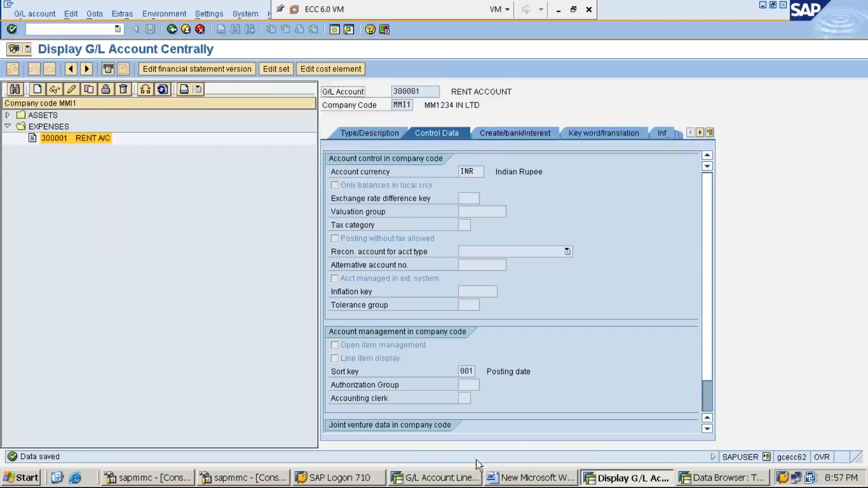
- Go back to the FBL3N selection and try to display all line items of account 300001 again
{"action": "left_click", "coordinate": [452, 479]}
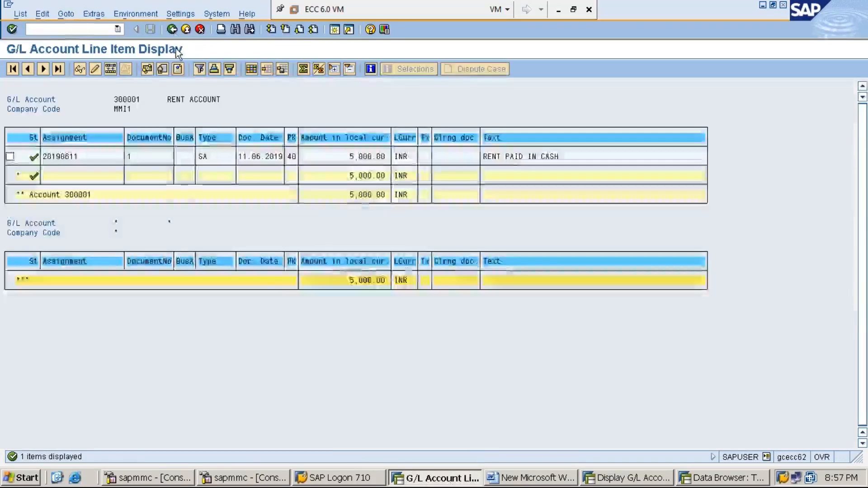
{"action": "left_click", "coordinate": [174, 29]}
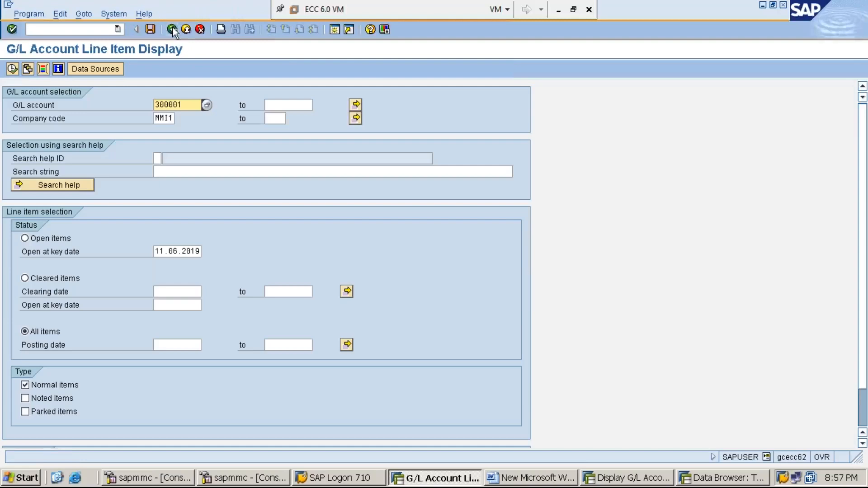
{"action": "left_click", "coordinate": [13, 69]}
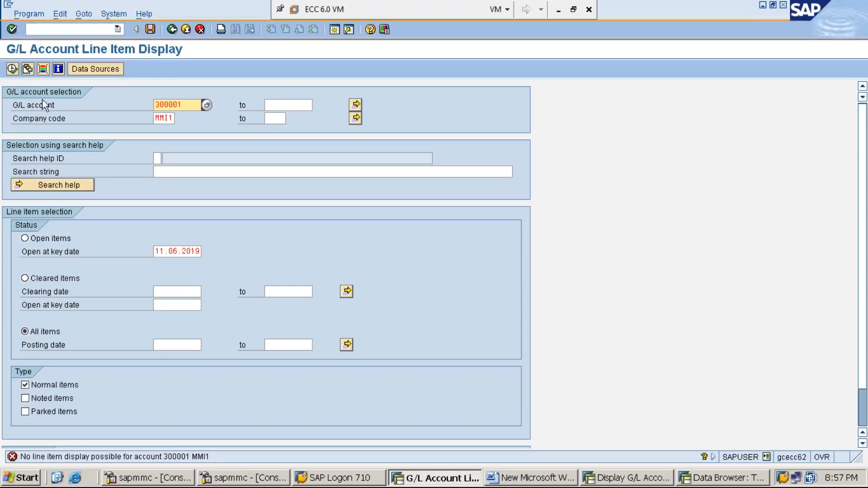
{"action": "left_click", "coordinate": [12, 69]}
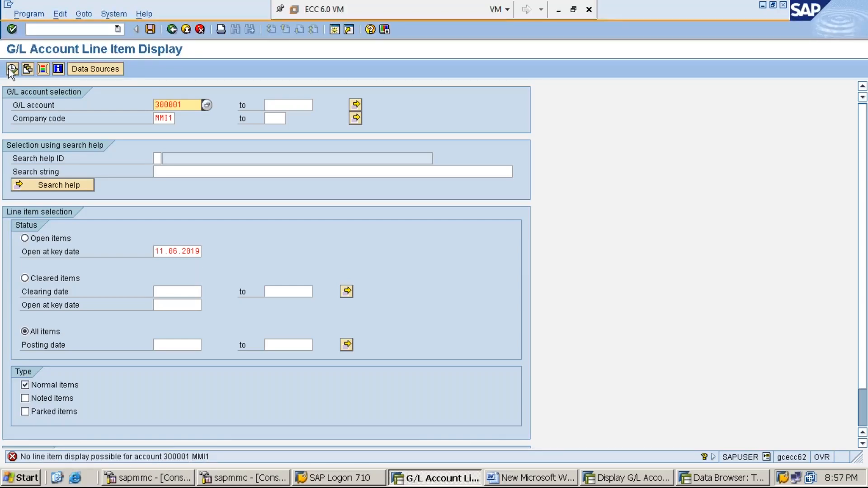
{"action": "left_click", "coordinate": [12, 69]}
{"action": "left_click", "coordinate": [12, 68]}
- Turn Line item display back on for rent account 300001, save it, and return to the FBL3N selection
{"action": "left_click", "coordinate": [631, 480]}
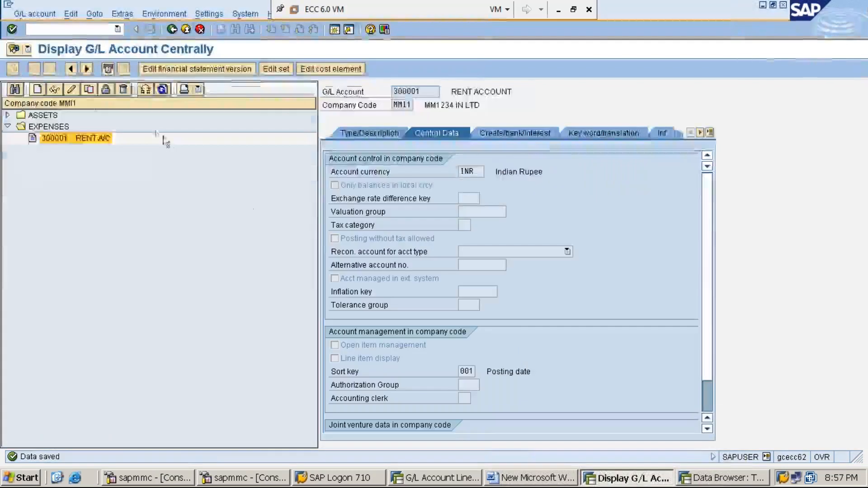
{"action": "left_click", "coordinate": [71, 91]}
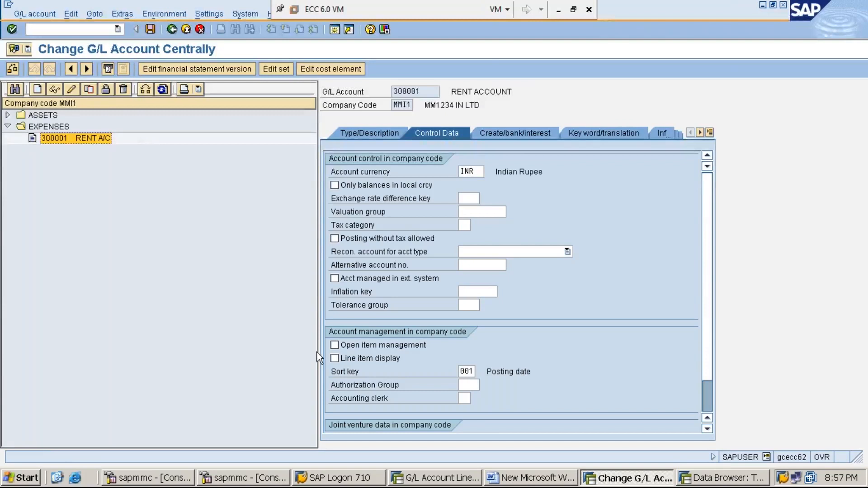
{"action": "left_click", "coordinate": [335, 359]}
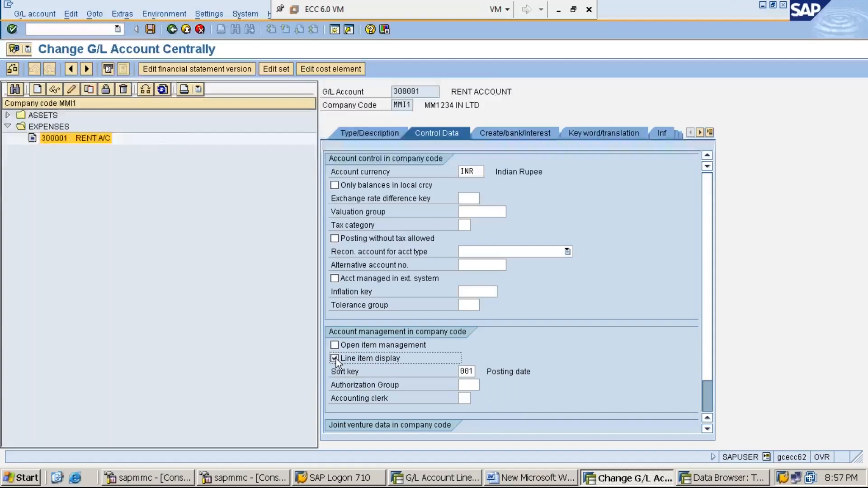
{"action": "left_click", "coordinate": [152, 31]}
{"action": "key", "text": "Return"}
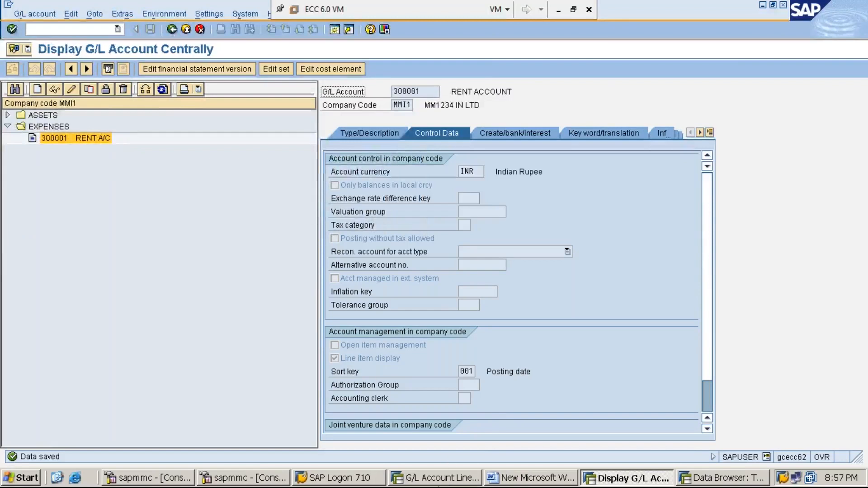
{"action": "left_click", "coordinate": [443, 478]}
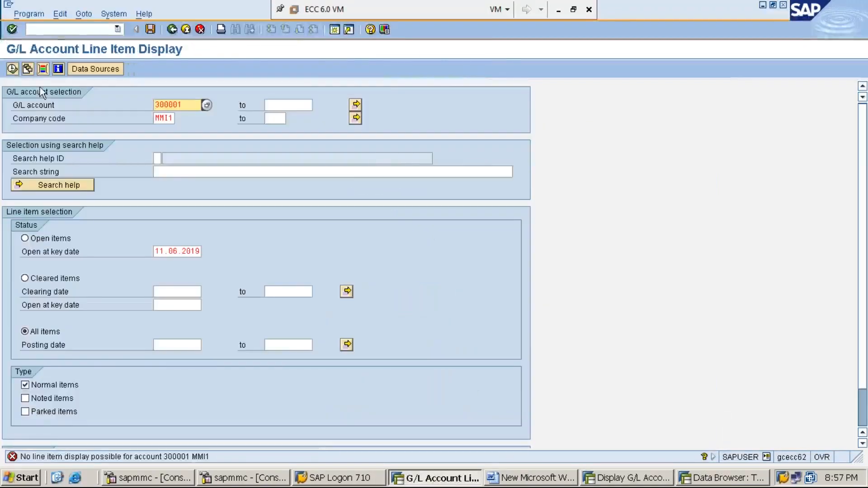
- Display all line items of rent account 300001, return to the selection, and display those of cash account 100001 in company code MMI1
{"action": "left_click", "coordinate": [14, 68]}
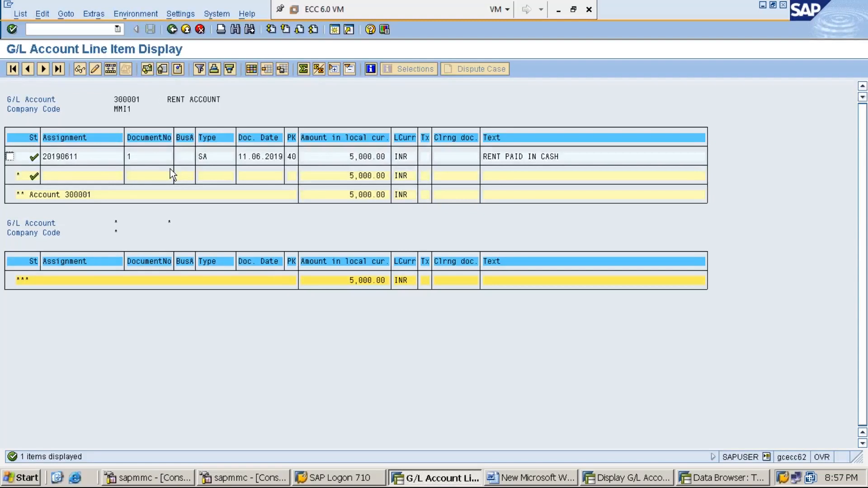
{"action": "left_click", "coordinate": [172, 30]}
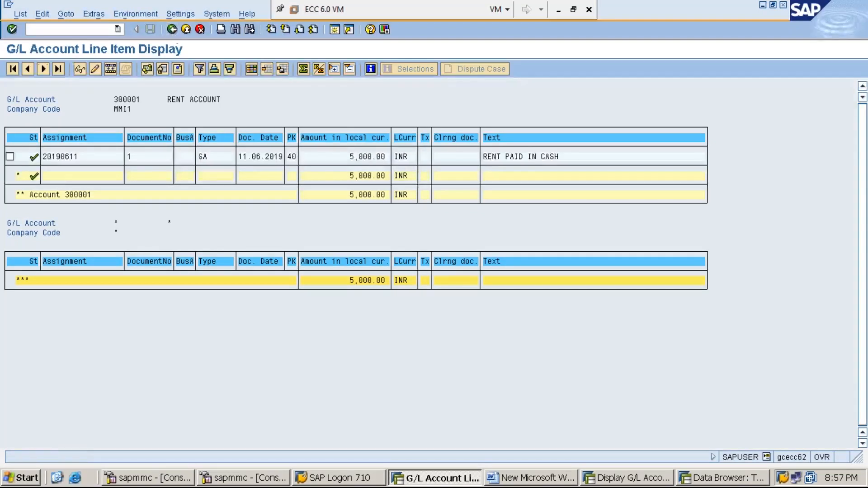
{"action": "key", "text": "BackSpace"}
{"action": "key", "text": "BackSpace"}
{"action": "key", "text": "BackSpace"}
{"action": "key", "text": "BackSpace"}
{"action": "key", "text": "BackSpace"}
{"action": "key", "text": "BackSpace"}
{"action": "type", "text": "100001"}
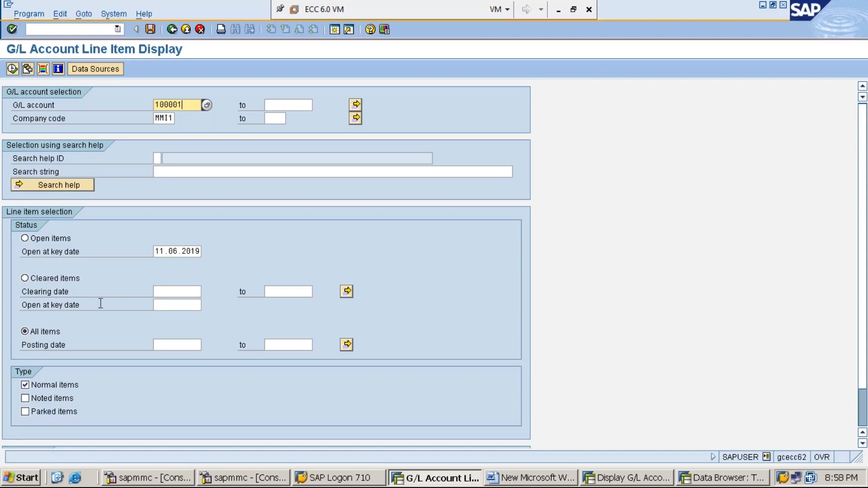
{"action": "left_click", "coordinate": [12, 69]}
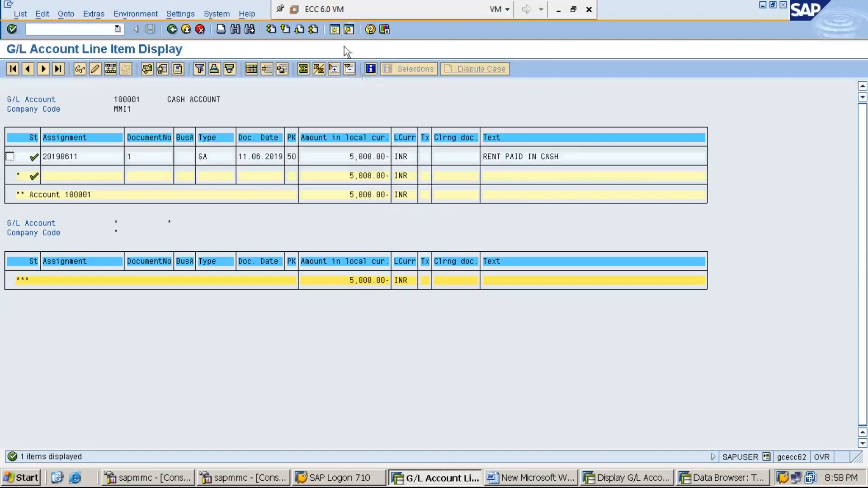
- Start the Data Browser in a new session and open the selection screen for table BSEG
{"action": "left_click", "coordinate": [338, 31]}
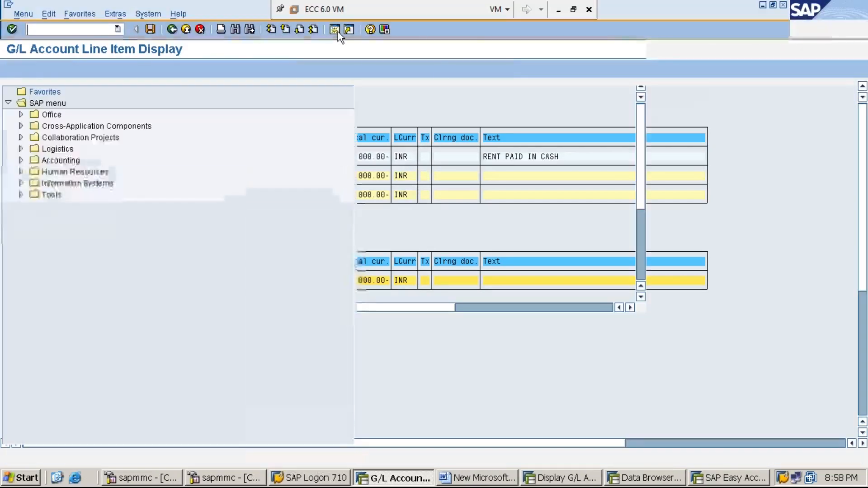
{"action": "type", "text": "SE16"}
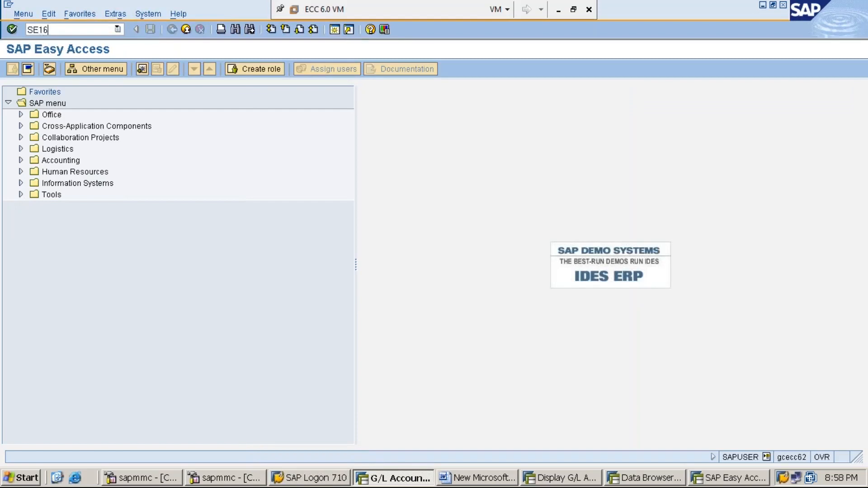
{"action": "key", "text": "Return"}
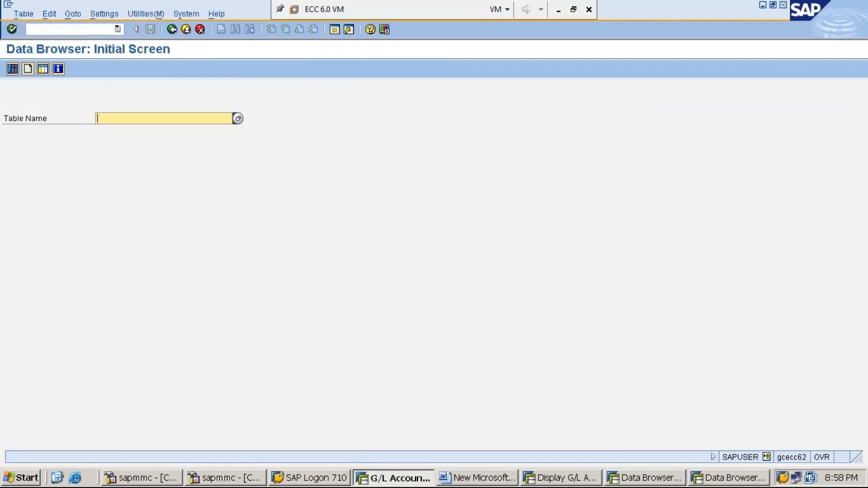
{"action": "type", "text": "BSEG"}
{"action": "left_click", "coordinate": [13, 73]}
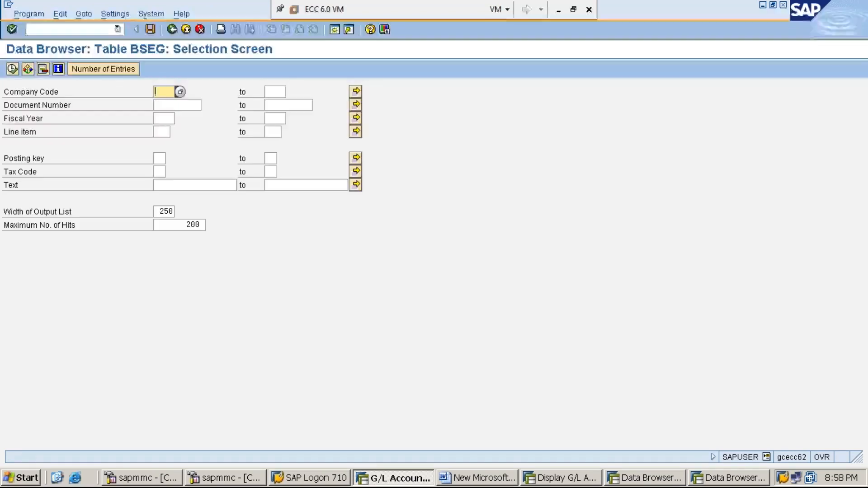
- List the BSEG entries for company code MMI1 and fiscal year 2019
{"action": "type", "text": "MMI1"}
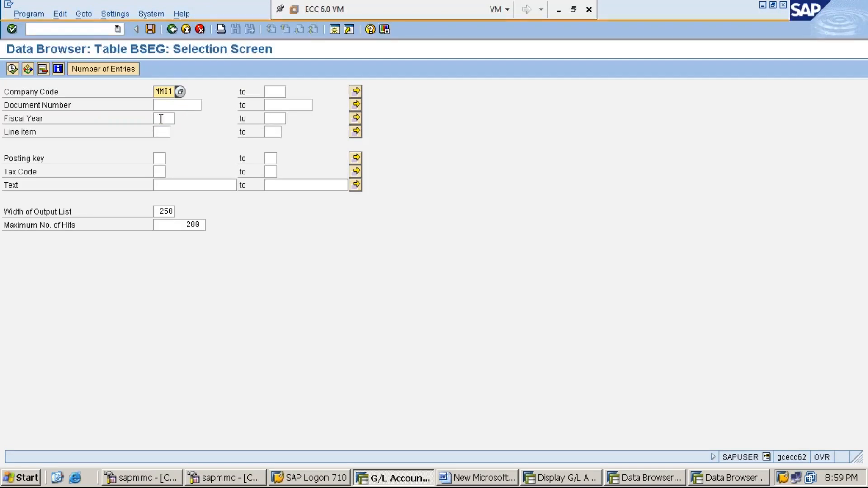
{"action": "left_click", "coordinate": [160, 118]}
{"action": "type", "text": "2019"}
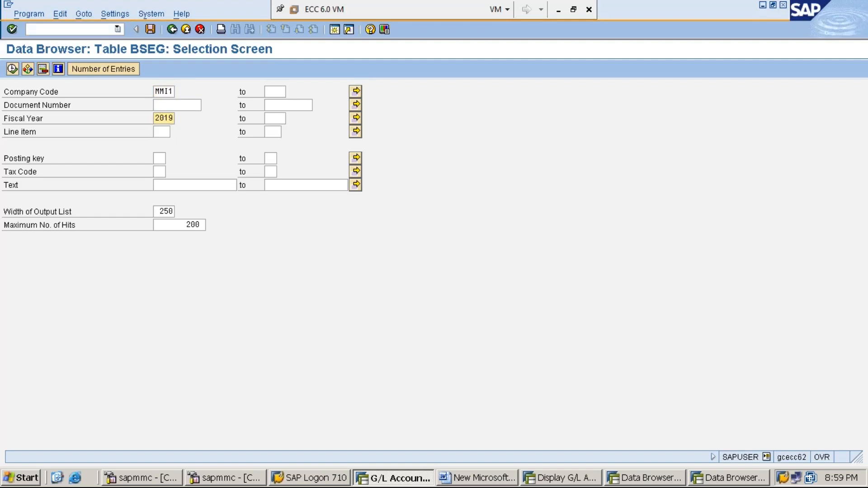
{"action": "left_click", "coordinate": [12, 69]}
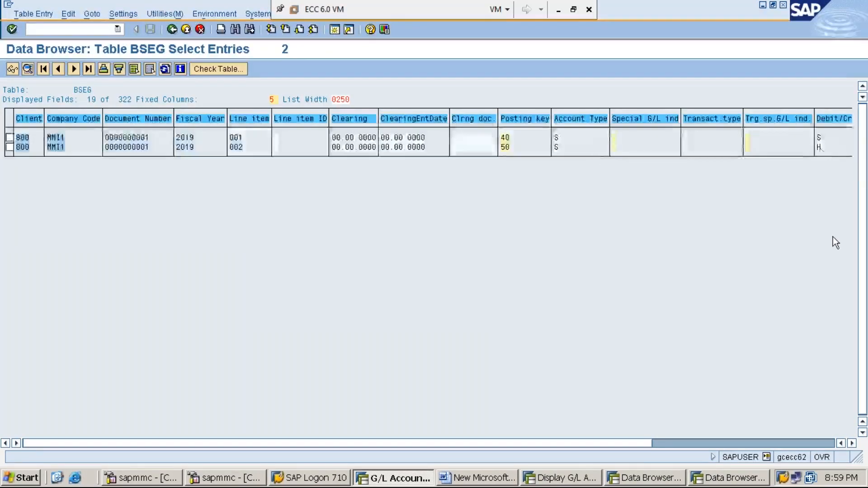
- Examine the columns of the BSEG entries across to the withholding tax code, and return to the first columns
{"action": "left_click", "coordinate": [852, 443]}
{"action": "left_click", "coordinate": [852, 443]}
{"action": "left_click", "coordinate": [852, 443]}
{"action": "left_click", "coordinate": [852, 443]}
{"action": "left_click", "coordinate": [853, 443]}
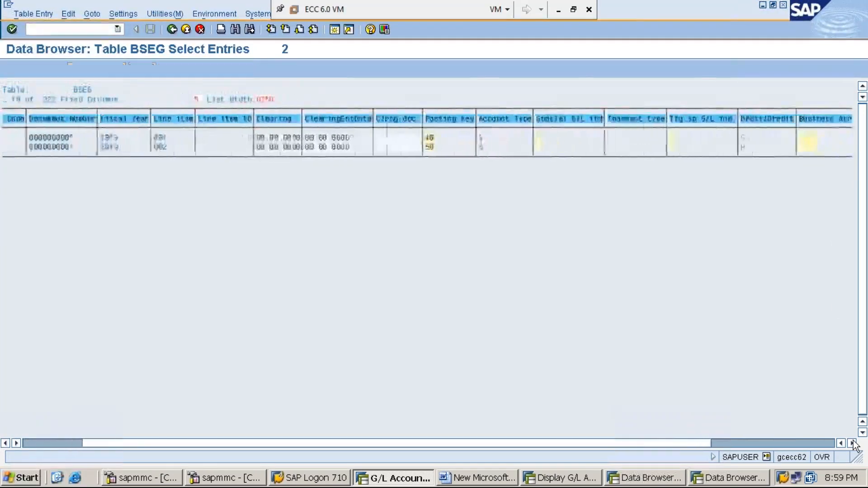
{"action": "left_click", "coordinate": [852, 443]}
{"action": "left_click", "coordinate": [852, 443]}
{"action": "left_click", "coordinate": [853, 443]}
{"action": "left_click", "coordinate": [852, 443]}
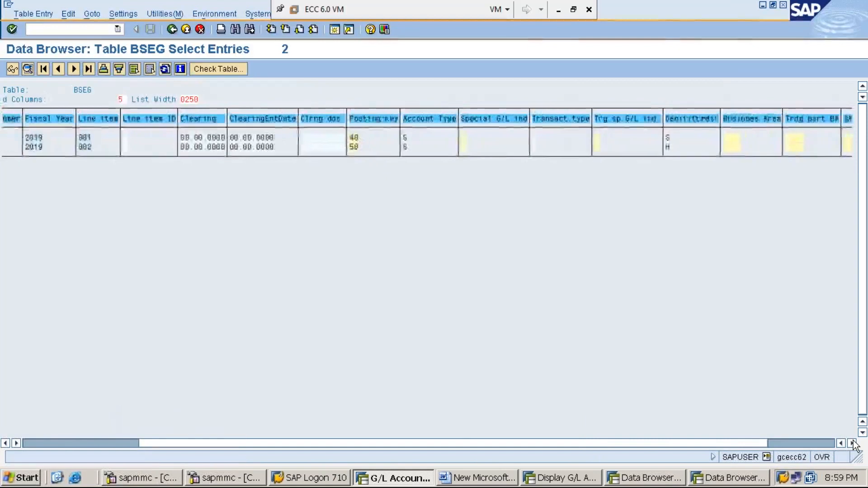
{"action": "left_click", "coordinate": [852, 443]}
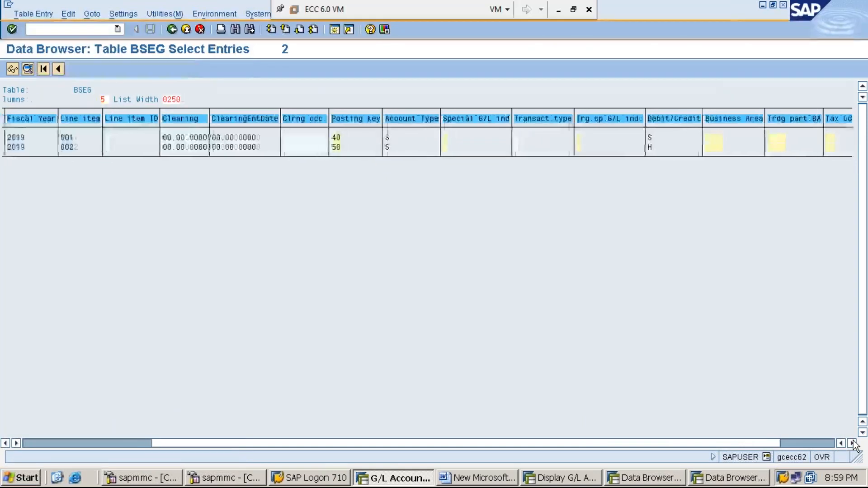
{"action": "left_click", "coordinate": [852, 443]}
{"action": "left_click", "coordinate": [852, 443]}
{"action": "left_click", "coordinate": [852, 443]}
{"action": "left_click", "coordinate": [852, 443]}
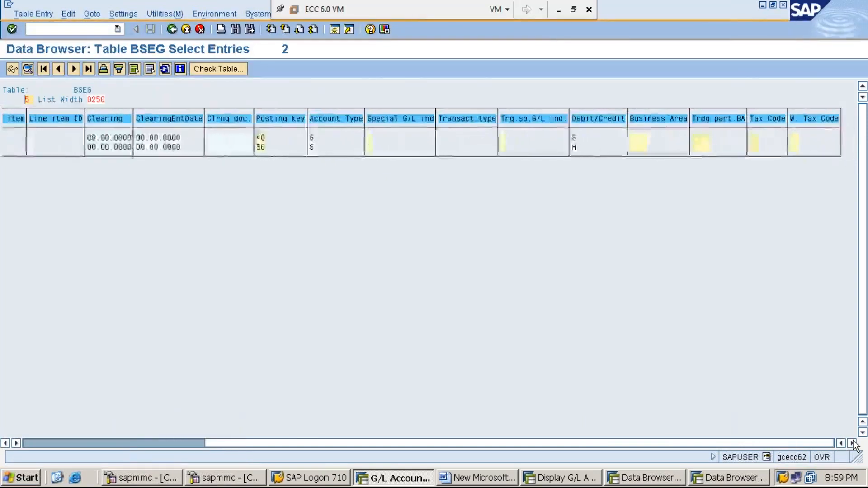
{"action": "left_click_drag", "start_coordinate": [572, 445], "coordinate": [300, 443]}
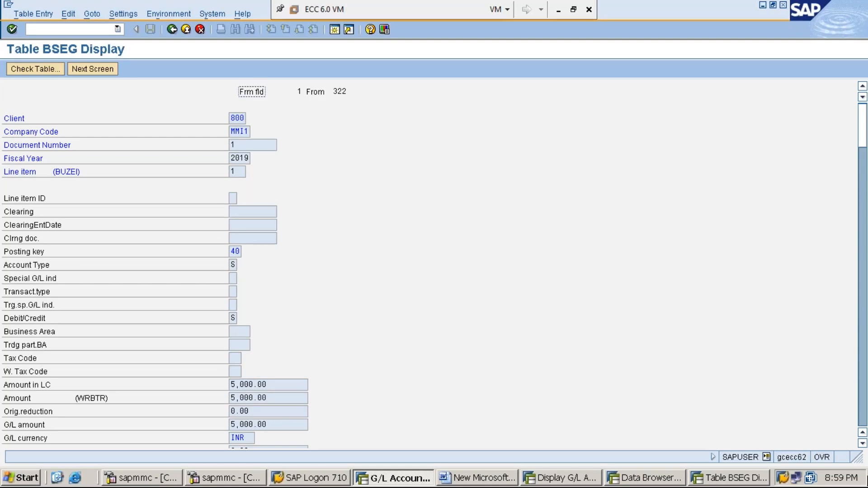
- Examine the detailed BSEG fields of line item 1, including amounts, assignment and text, and return to the table's selection screen
{"action": "left_click", "coordinate": [862, 443]}
{"action": "left_click", "coordinate": [863, 444]}
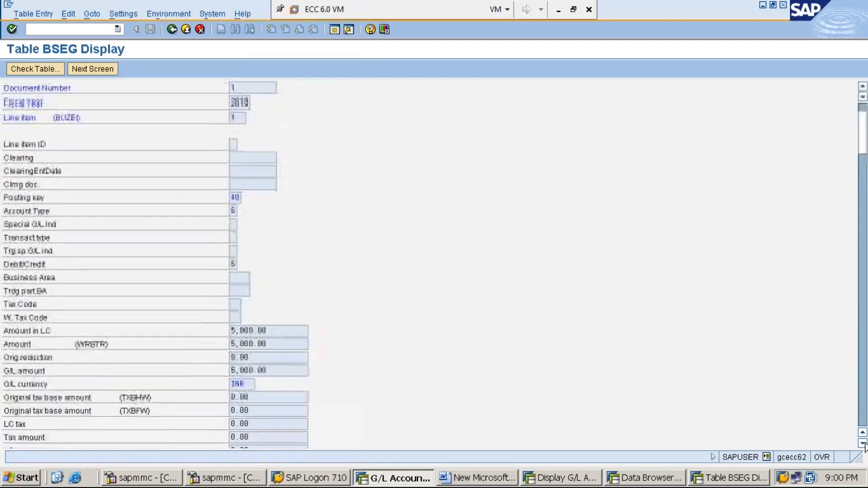
{"action": "left_click", "coordinate": [864, 445]}
{"action": "left_click", "coordinate": [863, 445]}
{"action": "left_click", "coordinate": [863, 445]}
{"action": "left_click", "coordinate": [864, 444]}
{"action": "left_click", "coordinate": [863, 444]}
{"action": "left_click", "coordinate": [863, 445]}
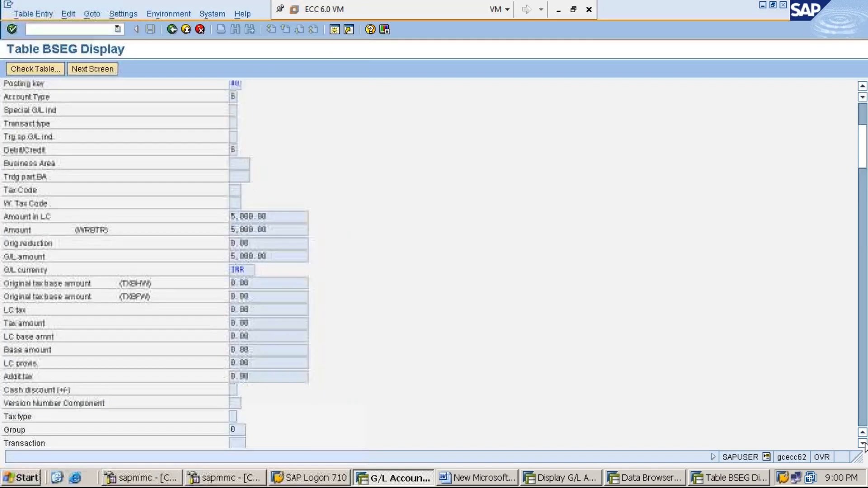
{"action": "left_click", "coordinate": [864, 444]}
{"action": "left_click", "coordinate": [864, 190]}
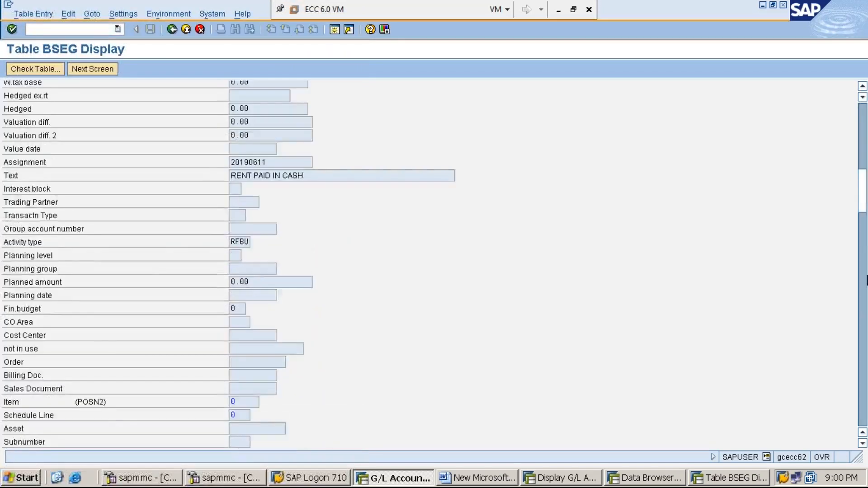
{"action": "left_click", "coordinate": [864, 271]}
{"action": "left_click", "coordinate": [864, 312]}
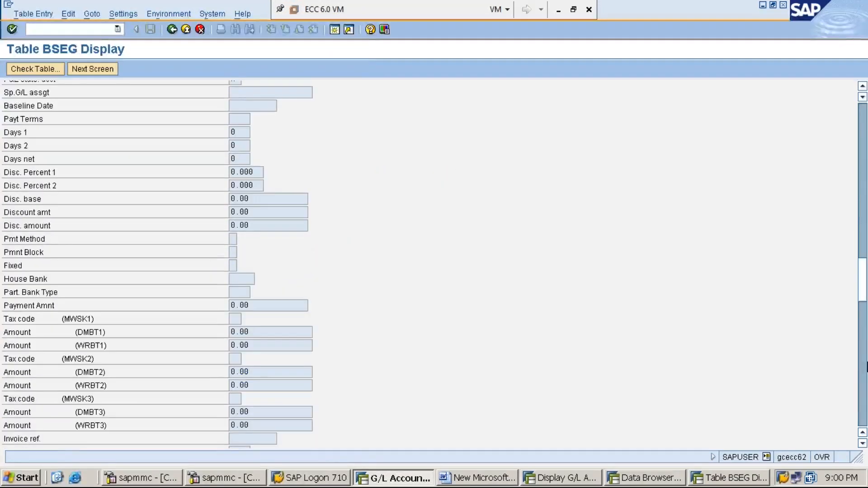
{"action": "left_click", "coordinate": [863, 353]}
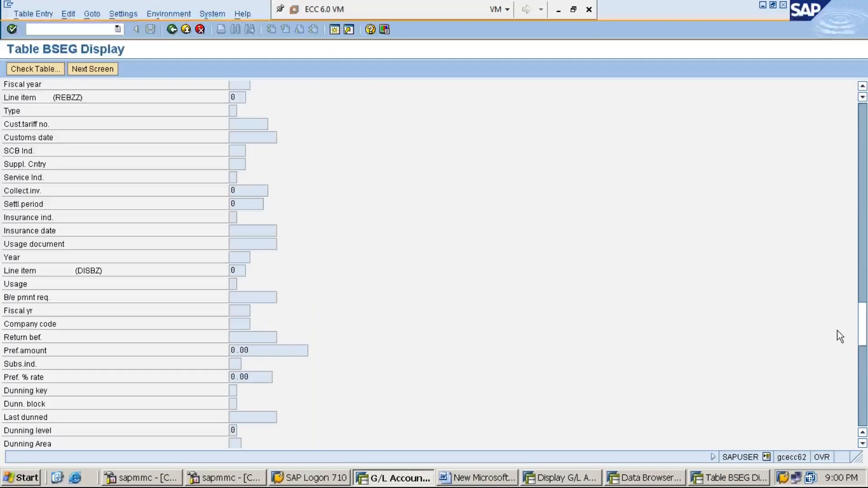
{"action": "left_click", "coordinate": [172, 30]}
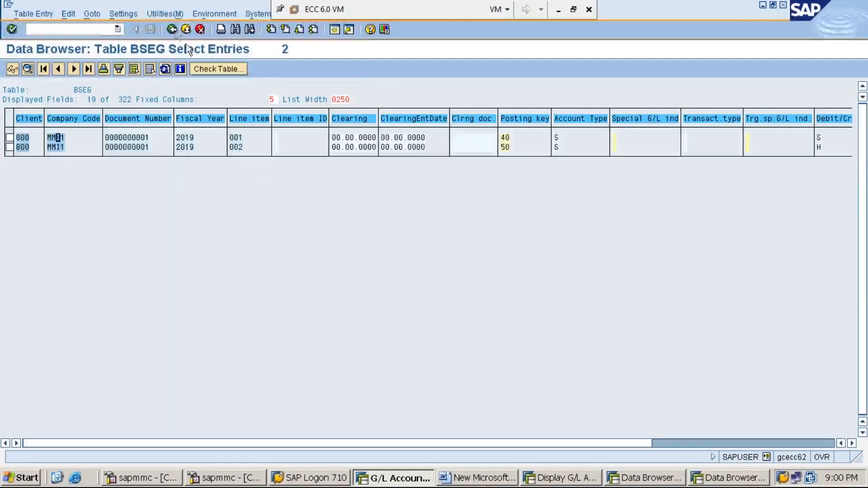
{"action": "left_click", "coordinate": [172, 30]}
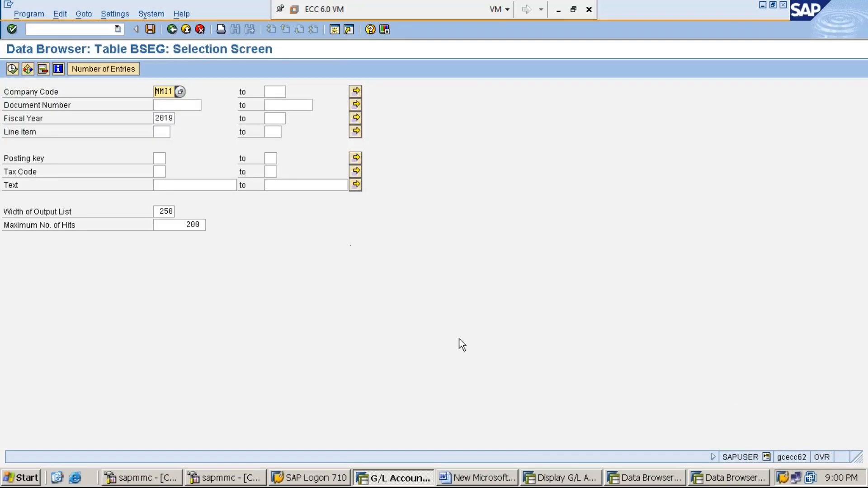
- Switch to the Word notes and add "STEP:10: DISPLAY GL ACCOUNT CUMULATIVE BALANCE USING FS10N" below step 9
{"action": "left_click", "coordinate": [560, 478]}
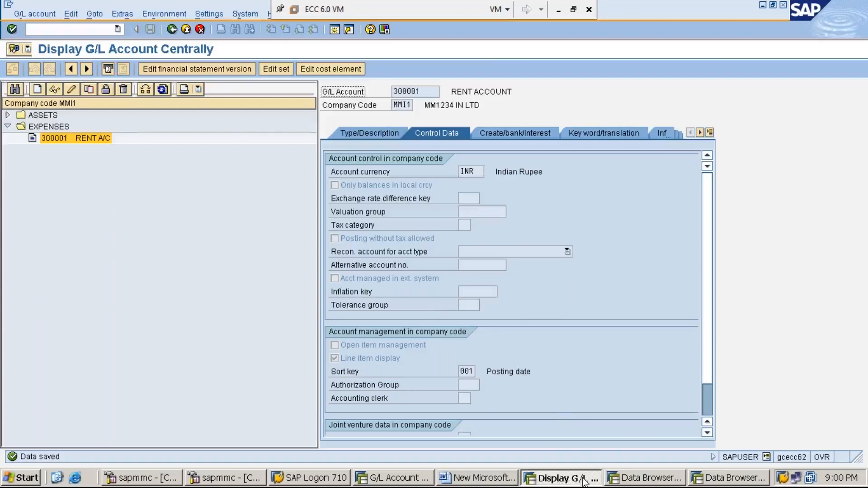
{"action": "left_click", "coordinate": [496, 480]}
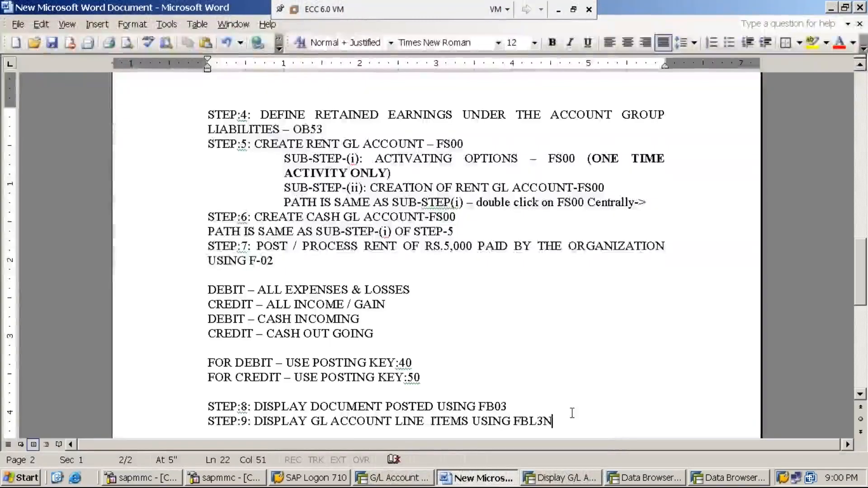
{"action": "key", "text": "Return"}
{"action": "type", "text": "STEP:10"}
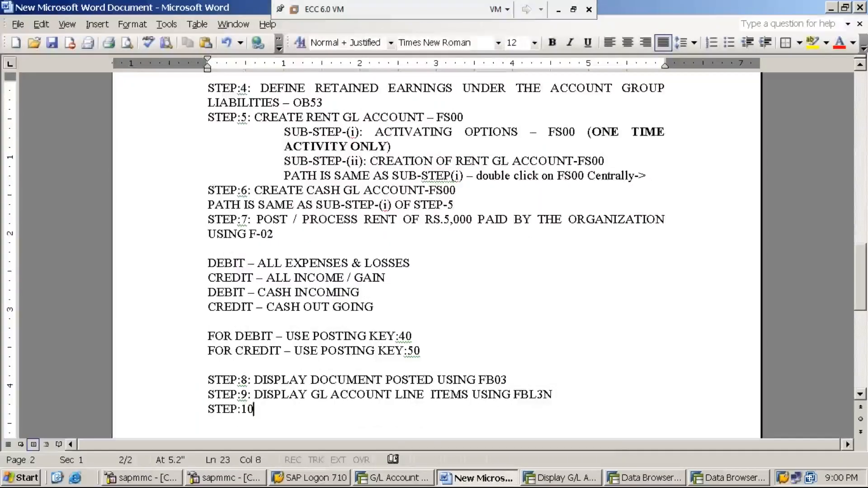
{"action": "type", "text": ": "}
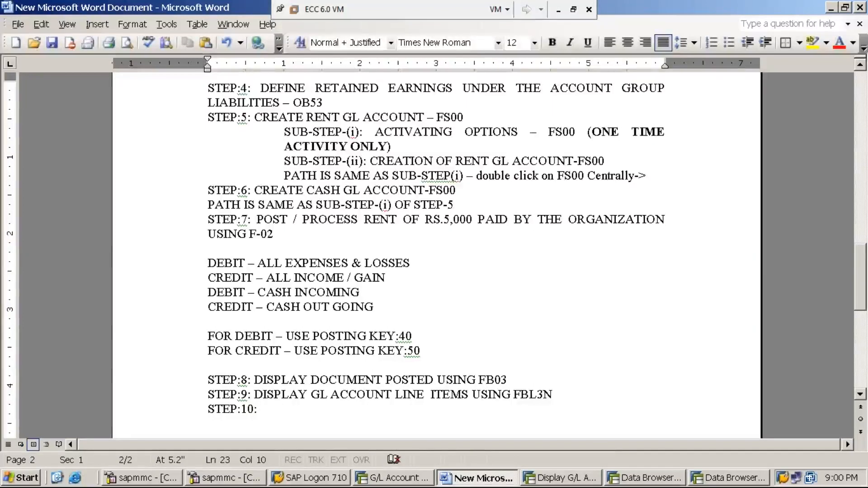
{"action": "type", "text": "DISPLA"}
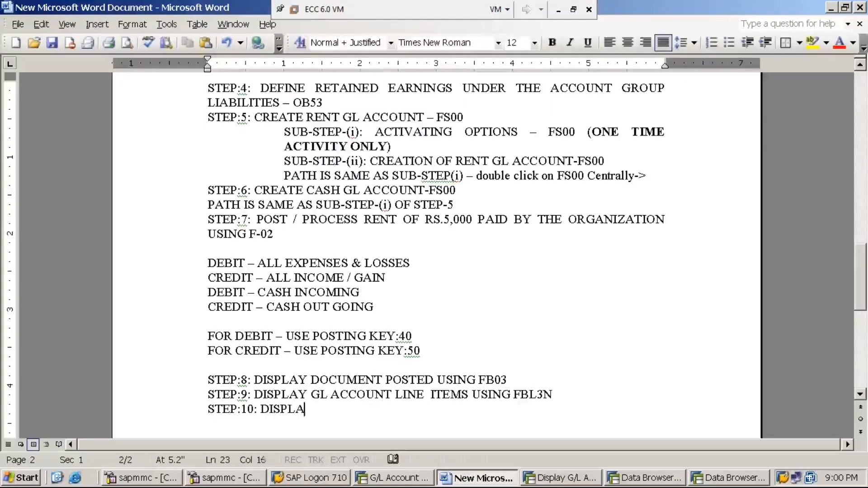
{"action": "type", "text": "Y GL A"}
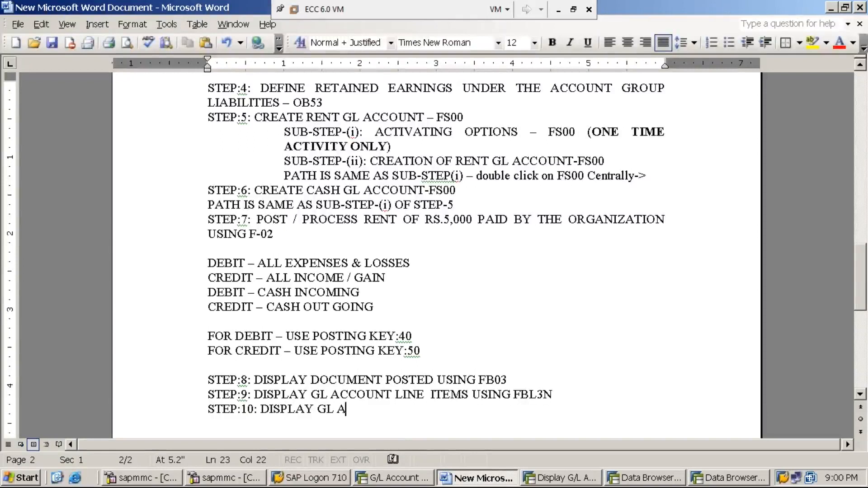
{"action": "type", "text": "CCOUNT CUMULATIVE BALANCE"}
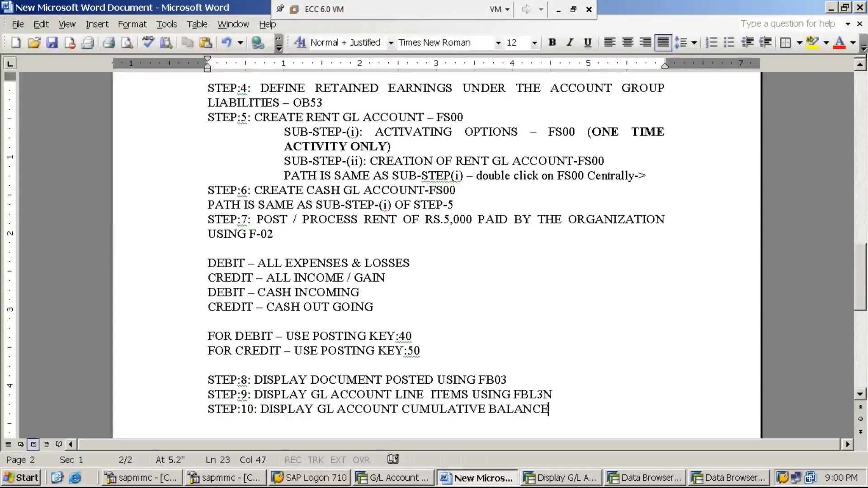
{"action": "type", "text": " USING "}
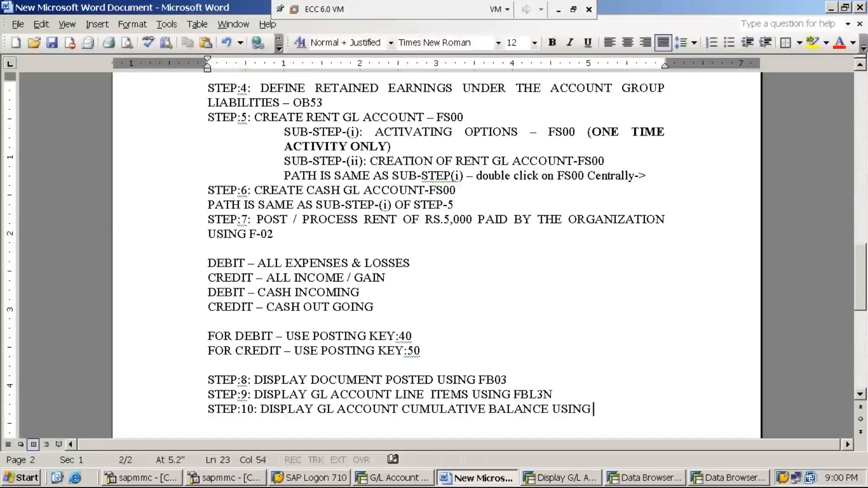
{"action": "type", "text": "FS10N"}
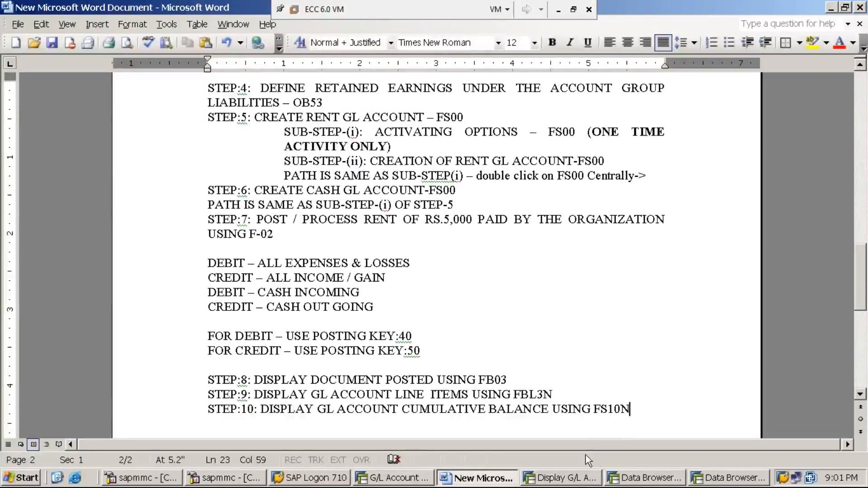
- Close the two Data Browser sessions showing tables BKPF and BSEG
{"action": "left_click", "coordinate": [646, 479]}
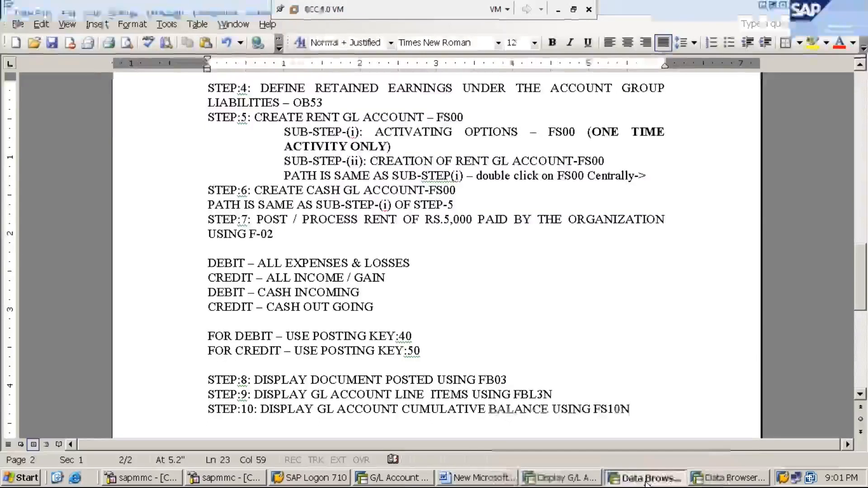
{"action": "left_click", "coordinate": [784, 6]}
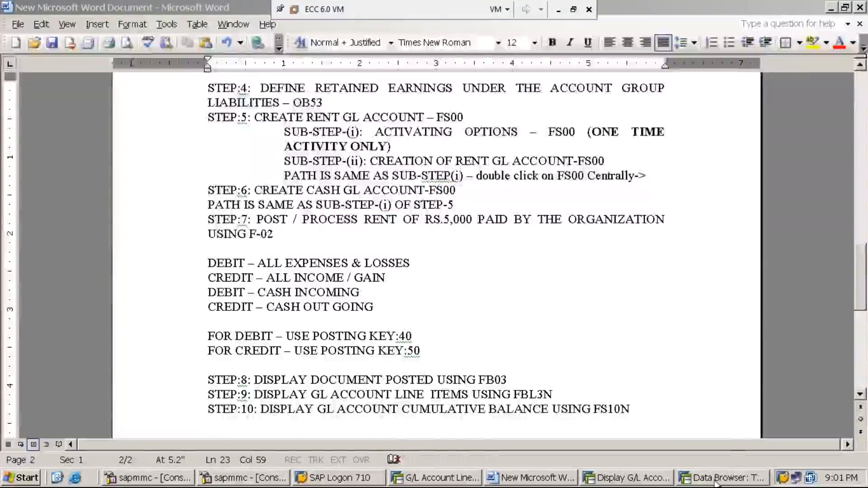
{"action": "left_click", "coordinate": [751, 478]}
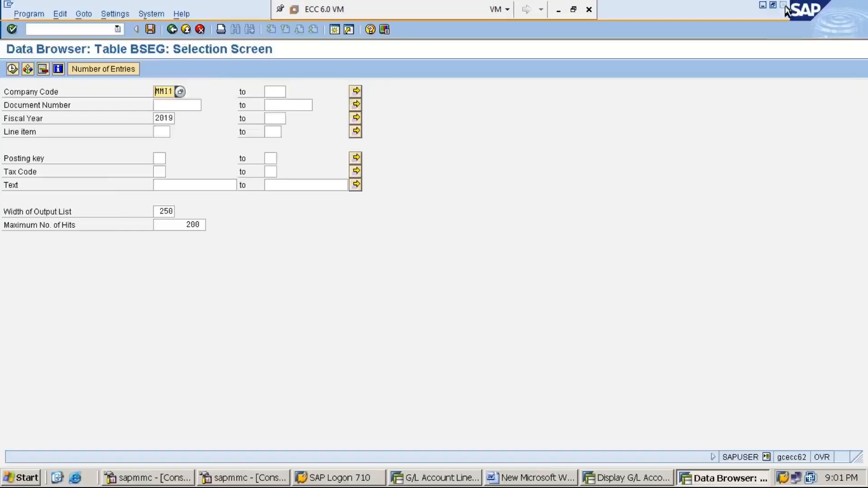
{"action": "left_click", "coordinate": [784, 5]}
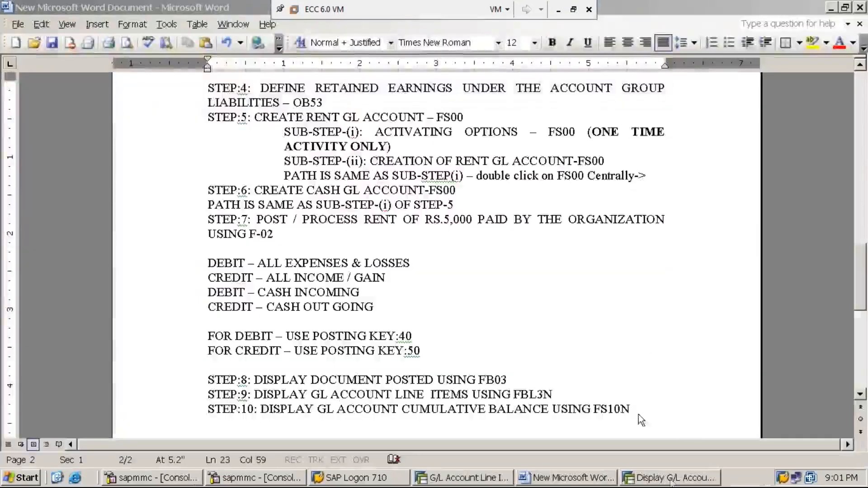
- Switch to the G/L account line items session and return it to the SAP Easy Access menu
{"action": "left_click", "coordinate": [672, 480]}
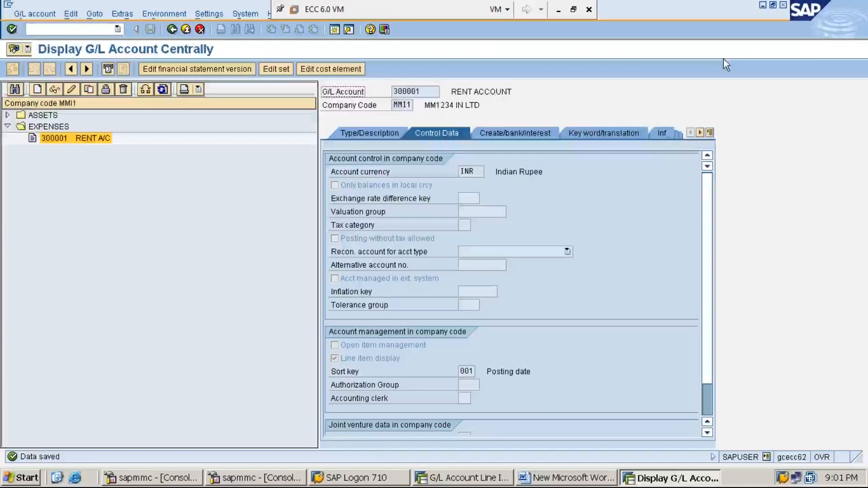
{"action": "left_click", "coordinate": [468, 481]}
{"action": "left_click", "coordinate": [106, 30]}
{"action": "type", "text": "/n"}
{"action": "key", "text": "Return"}
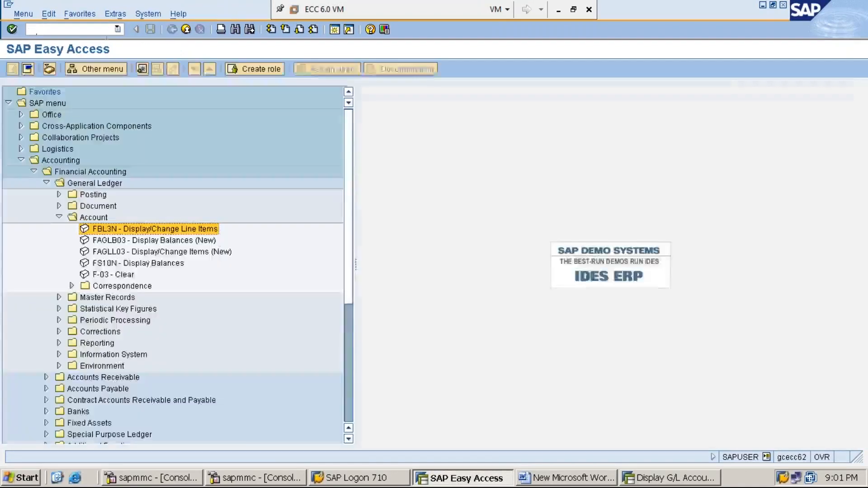
- Collapse the expanded SAP menu tree back up to the Accounting folder
{"action": "key", "text": "Left"}
{"action": "key", "text": "Left"}
{"action": "key", "text": "Left"}
{"action": "key", "text": "Left"}
{"action": "key", "text": "Left"}
{"action": "key", "text": "Left"}
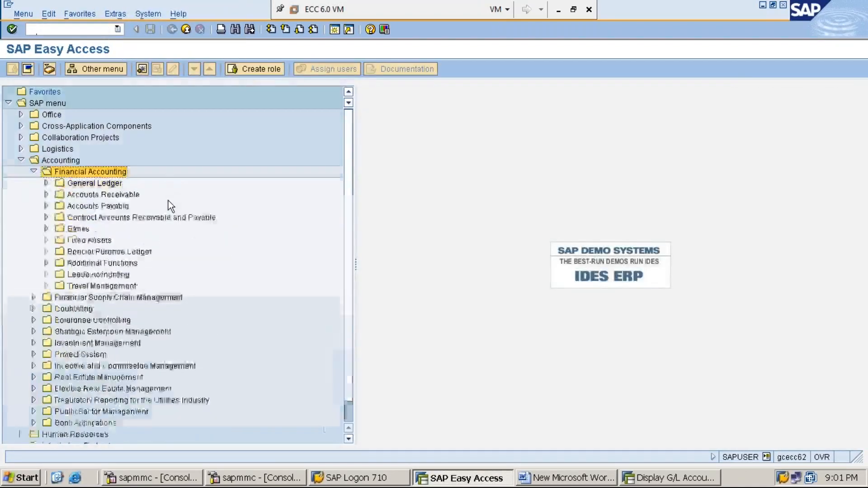
{"action": "key", "text": "Left"}
{"action": "key", "text": "Left"}
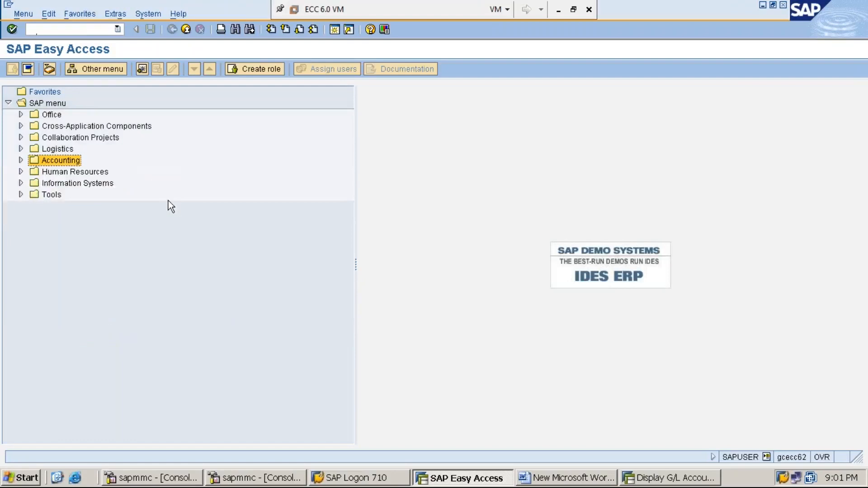
- Expand the SAP menu through Accounting, Financial Accounting and General Ledger down to the Account folder's transactions
{"action": "key", "text": "Right"}
{"action": "key", "text": "Down"}
{"action": "key", "text": "Right"}
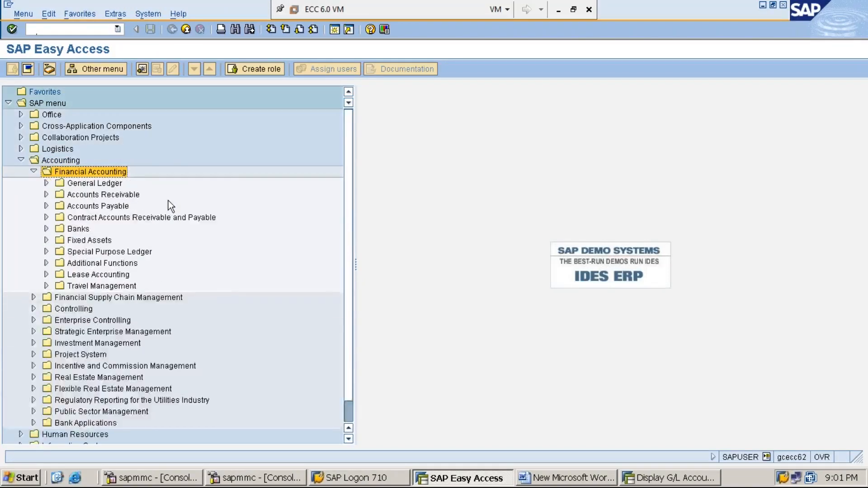
{"action": "key", "text": "Down"}
{"action": "key", "text": "Right"}
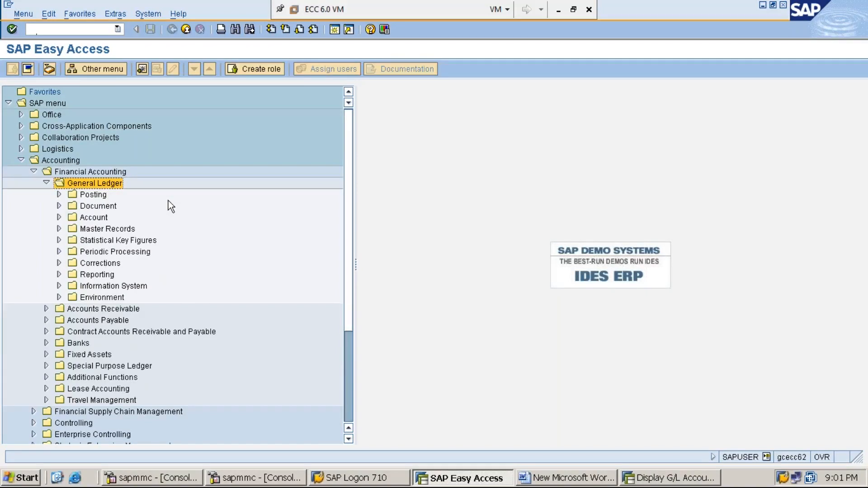
{"action": "key", "text": "Down"}
{"action": "key", "text": "Down"}
{"action": "key", "text": "Down"}
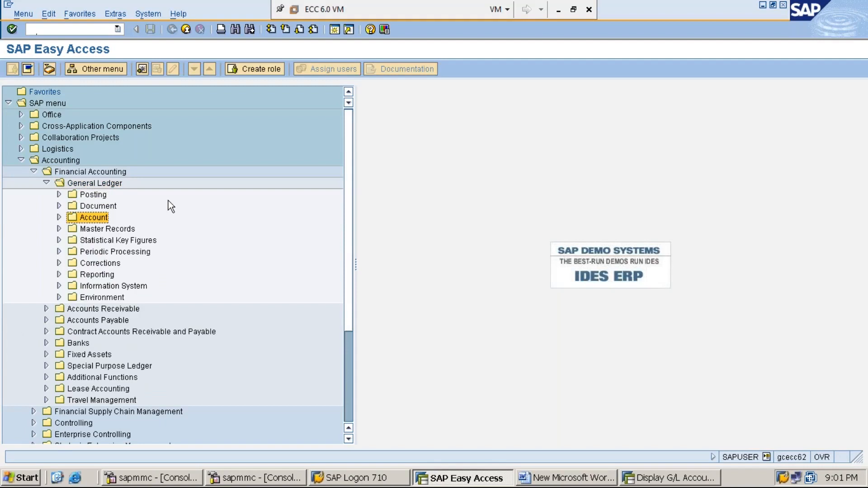
{"action": "key", "text": "Right"}
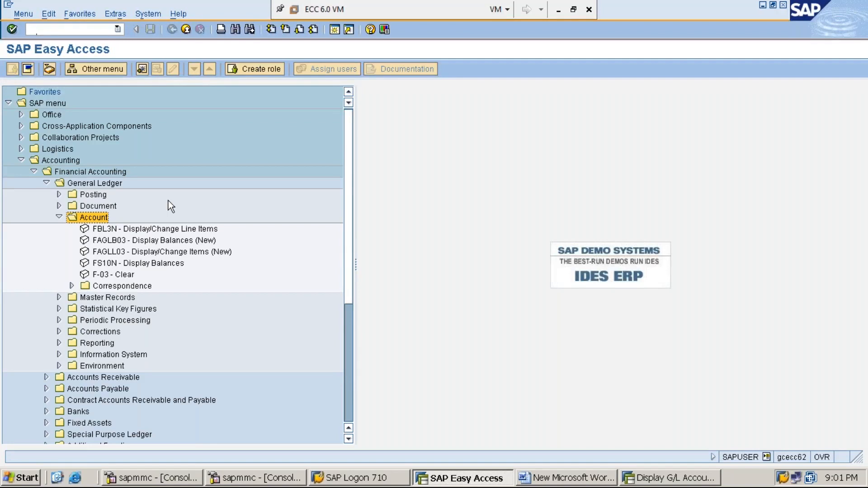
- Open the FS10N - Display Balances transaction from the General Ledger Account folder
{"action": "key", "text": "Down"}
{"action": "key", "text": "Down"}
{"action": "key", "text": "Down"}
{"action": "key", "text": "Down"}
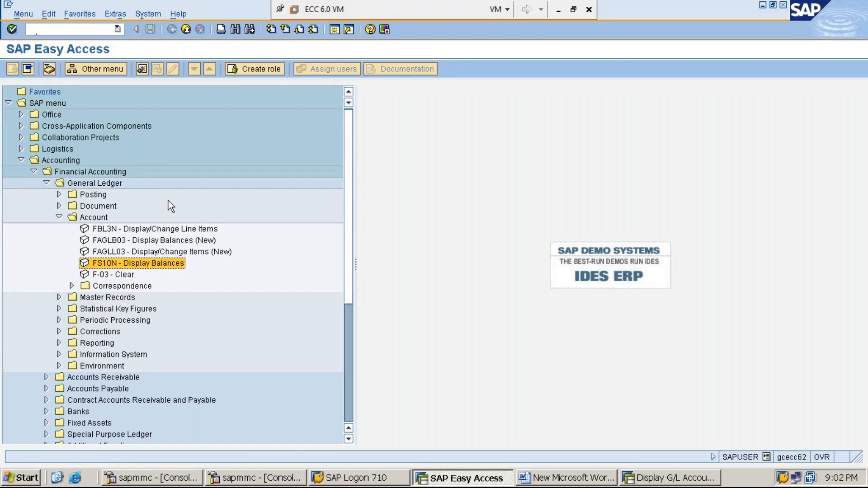
{"action": "double_click", "coordinate": [156, 264]}
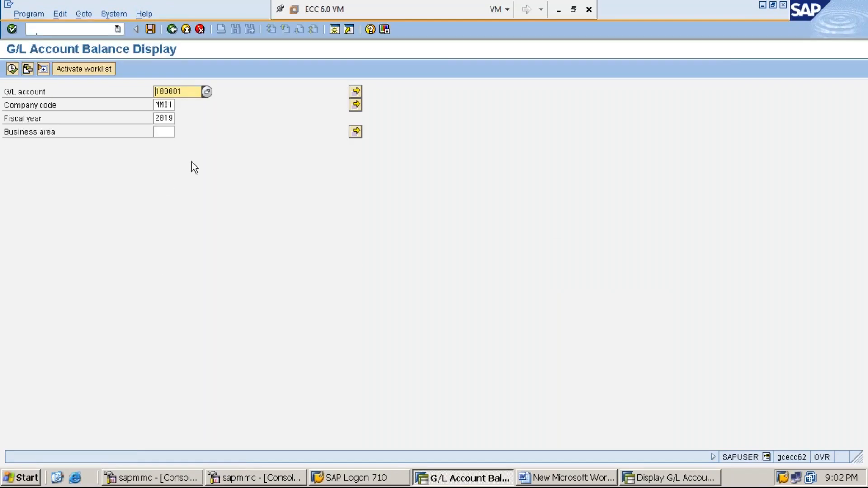
- Set the G/L account to 300001 and display its balances for company code MMI1 and fiscal year 2019
{"action": "key", "text": "Delete"}
{"action": "key", "text": "Delete"}
{"action": "key", "text": "Delete"}
{"action": "key", "text": "Delete"}
{"action": "key", "text": "Delete"}
{"action": "key", "text": "Delete"}
{"action": "type", "text": "300001"}
{"action": "key", "text": "Tab"}
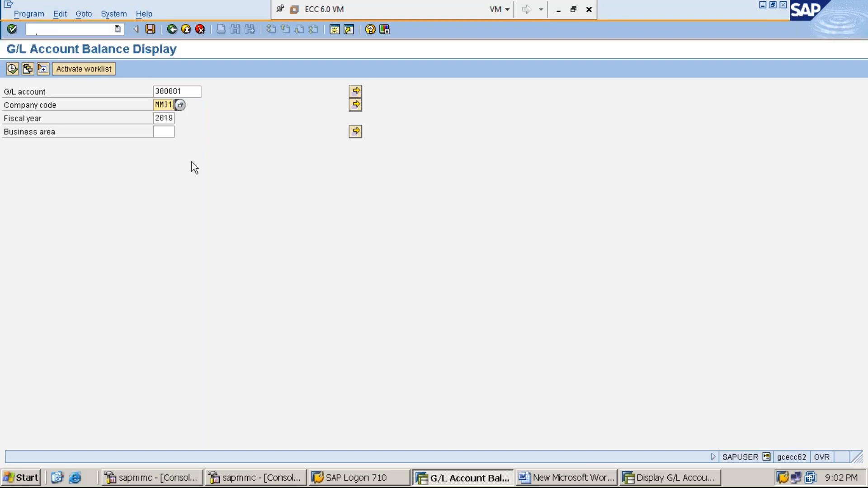
{"action": "key", "text": "Tab"}
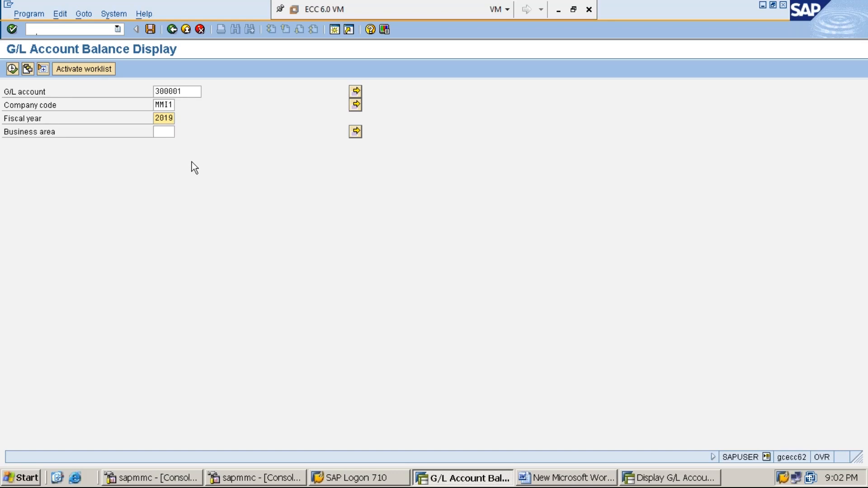
{"action": "left_click", "coordinate": [12, 68]}
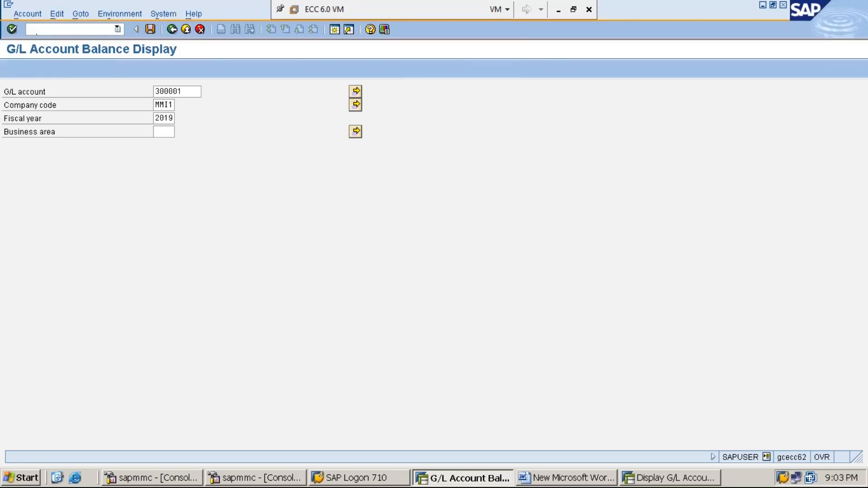
- Highlight the Debit column, return to the selection screen and run the balance display for the same account again
{"action": "left_click", "coordinate": [119, 176]}
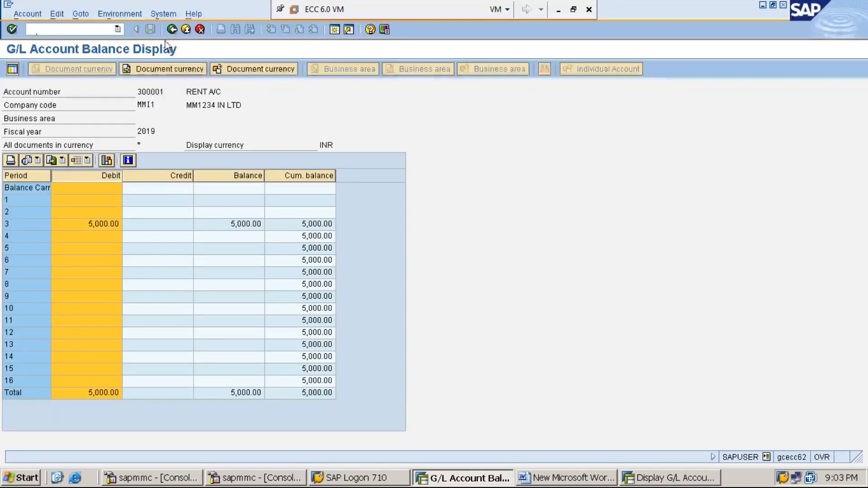
{"action": "left_click", "coordinate": [174, 30]}
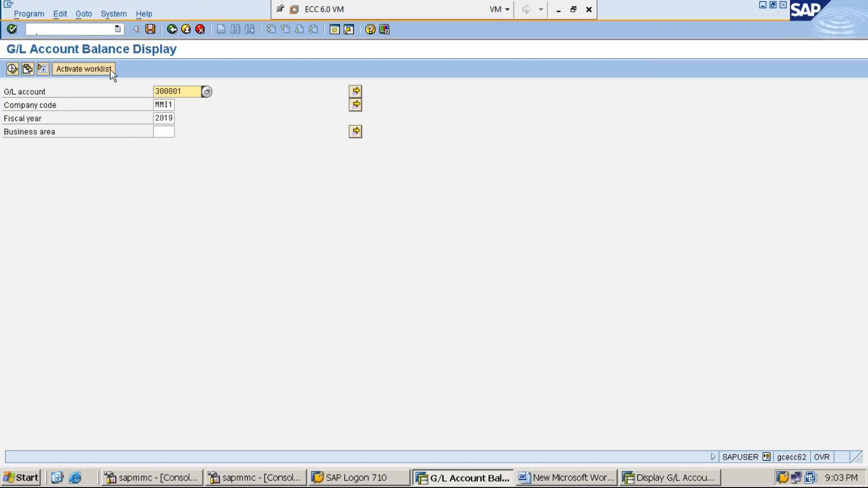
{"action": "left_click", "coordinate": [12, 69]}
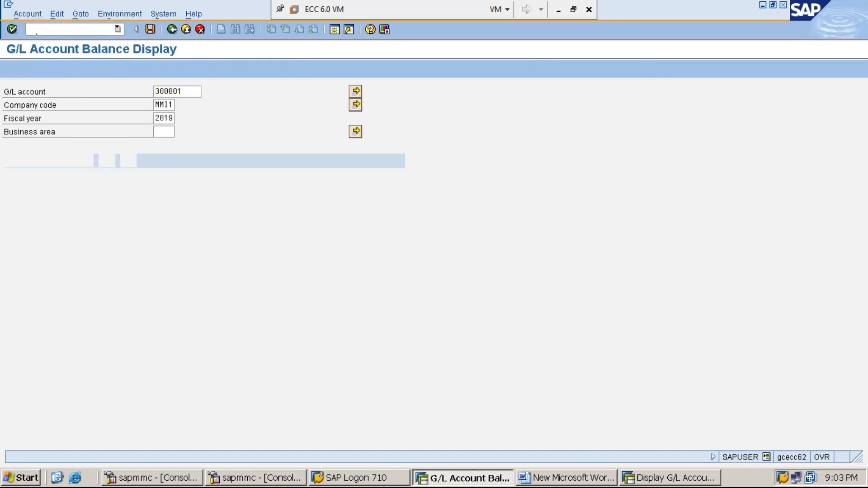
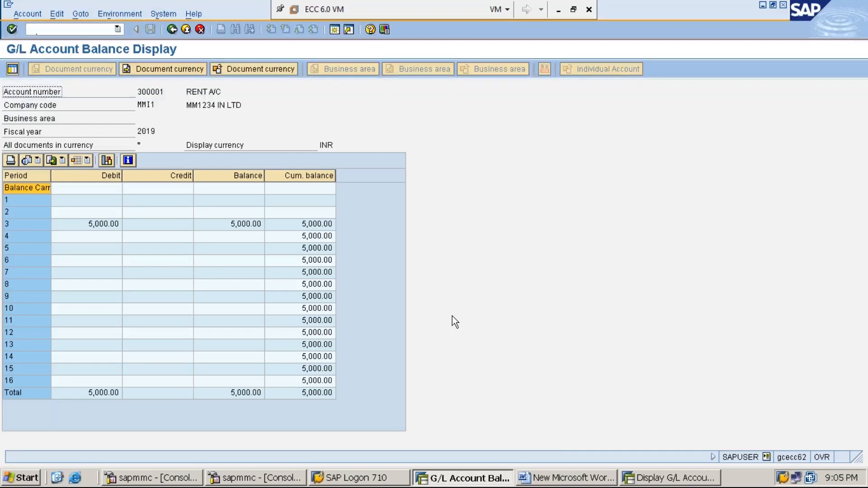
- Switch to the other SAP session and start the G/L account posting transaction F-02
{"action": "left_click", "coordinate": [652, 482]}
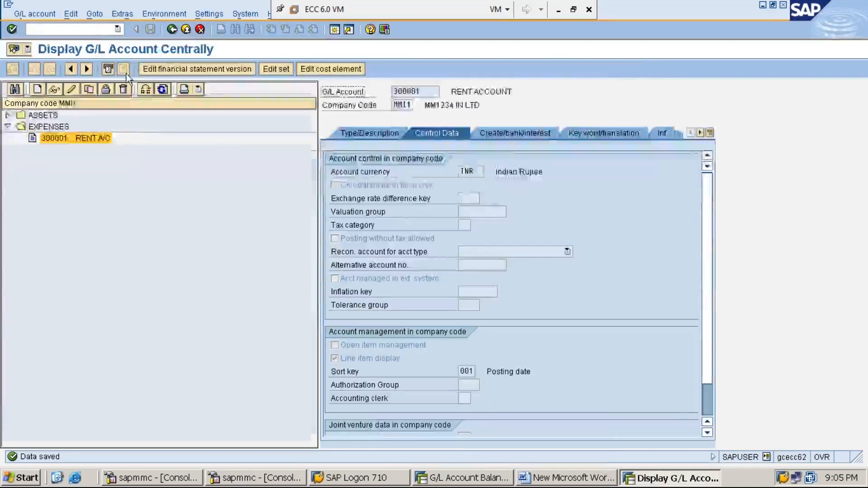
{"action": "type", "text": "/NF-02"}
{"action": "key", "text": "Return"}
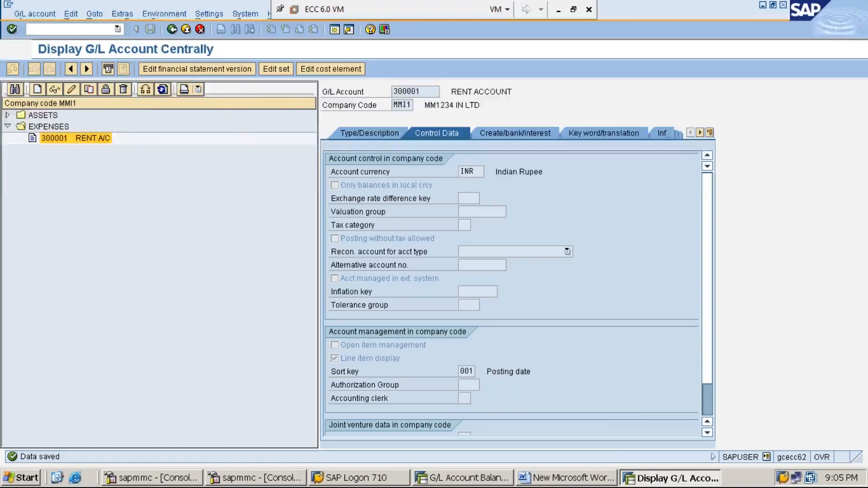
{"action": "key", "text": "Down"}
{"action": "key", "text": "Return"}
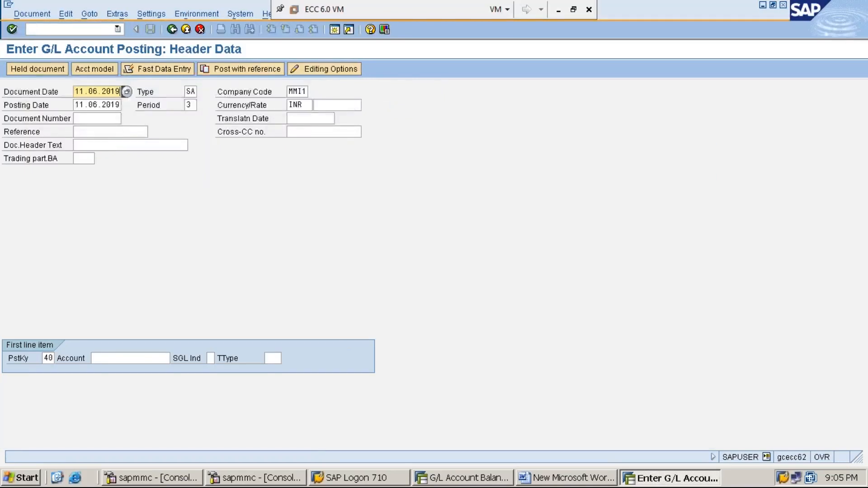
- Keep the existing header data and start the first line item with posting key 40 and account 300001
{"action": "key", "text": "Tab"}
{"action": "key", "text": "Tab"}
{"action": "key", "text": "Tab"}
{"action": "key", "text": "Tab"}
{"action": "key", "text": "Tab"}
{"action": "key", "text": "Tab"}
{"action": "key", "text": "Tab"}
{"action": "key", "text": "Tab"}
{"action": "key", "text": "Tab"}
{"action": "key", "text": "Tab"}
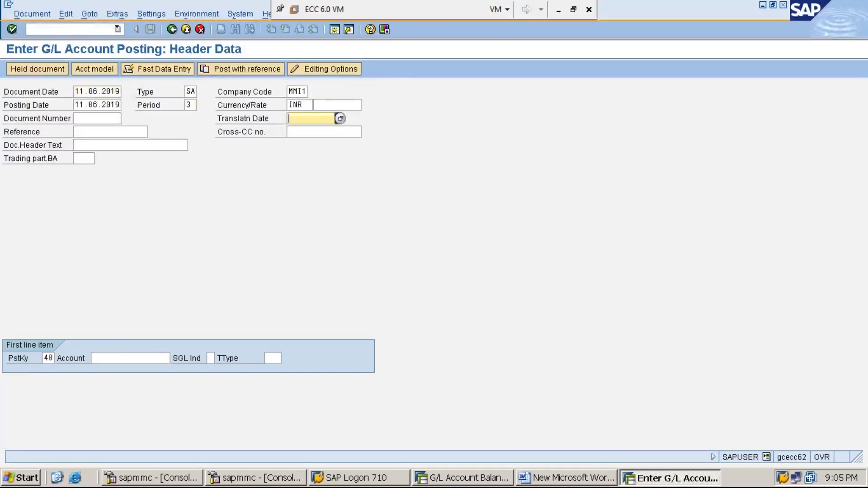
{"action": "type", "text": "3"}
{"action": "key", "text": "Down"}
{"action": "key", "text": "Return"}
{"action": "key", "text": "Return"}
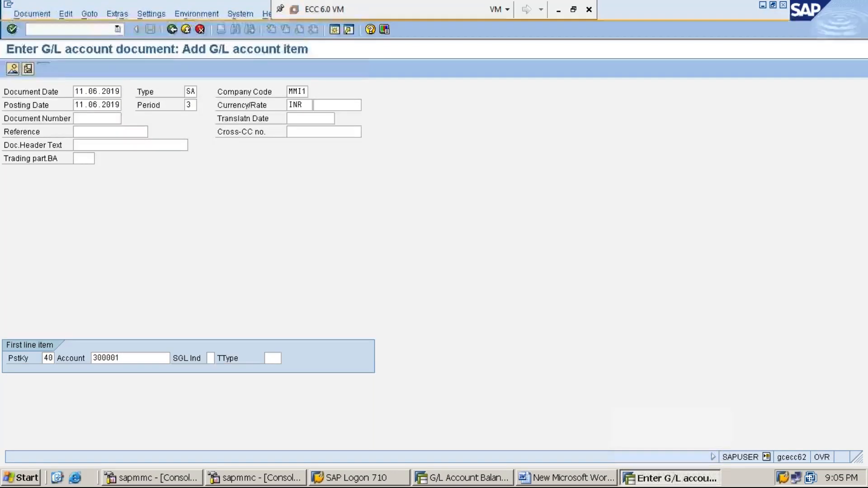
- Enter amount 3000 and the text RENT PAID IN CASH for the rent account's debit item
{"action": "type", "text": "3000"}
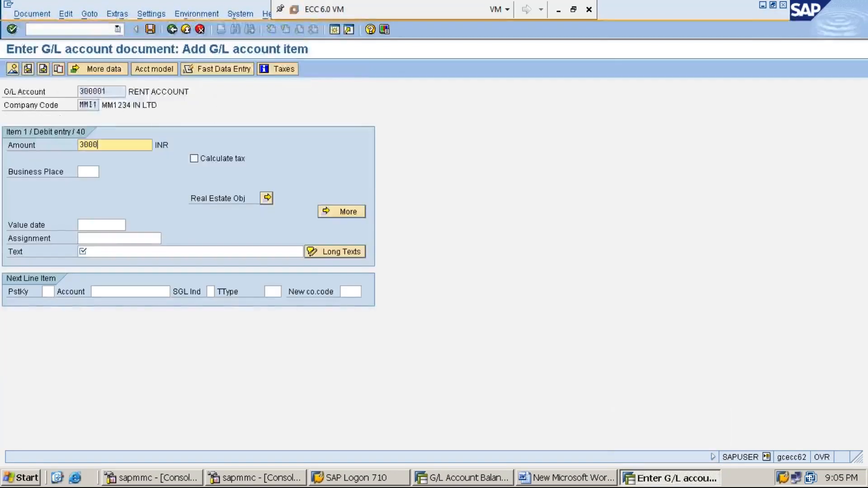
{"action": "key", "text": "Tab"}
{"action": "key", "text": "Tab"}
{"action": "key", "text": "Tab"}
{"action": "type", "text": "RENT PAID IN CASH"}
{"action": "key", "text": "Down"}
{"action": "key", "text": "Return"}
{"action": "key", "text": "Tab"}
- Add the credit line item with posting key 50 and cash account 100001
{"action": "key", "text": "Tab"}
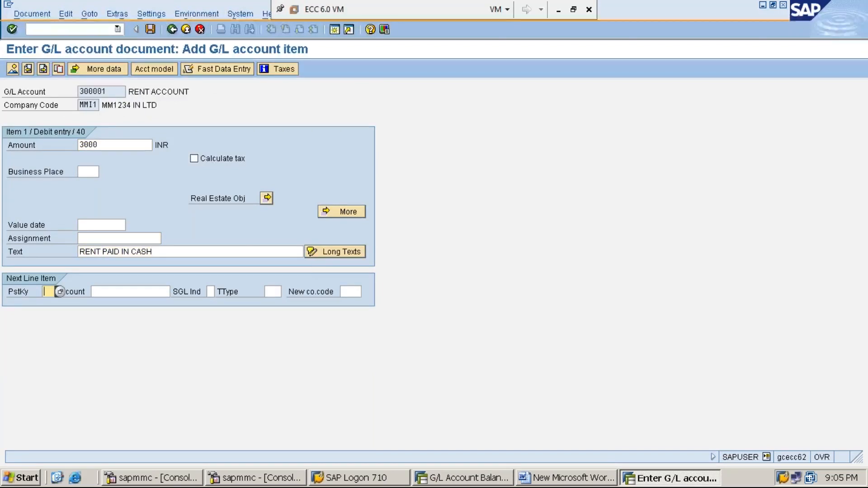
{"action": "type", "text": "50"}
- Enter amount 3000 and the text RENT PAID IN CASH for the cash account's credit item
{"action": "key", "text": "Tab"}
{"action": "type", "text": "1"}
{"action": "key", "text": "Down"}
{"action": "key", "text": "Return"}
{"action": "key", "text": "Return"}
{"action": "type", "text": "3000"}
{"action": "key", "text": "Tab"}
{"action": "key", "text": "Tab"}
{"action": "key", "text": "Tab"}
{"action": "key", "text": "Tab"}
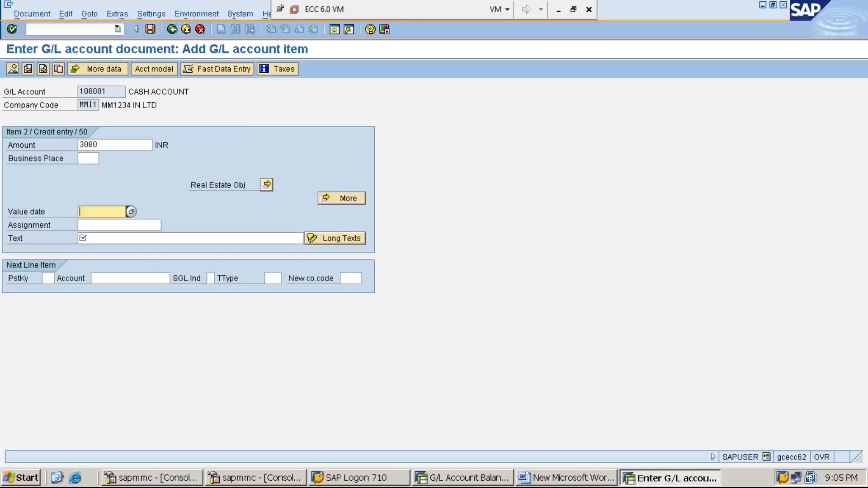
{"action": "type", "text": "E"}
{"action": "key", "text": "BackSpace"}
{"action": "type", "text": "R"}
{"action": "key", "text": "Down"}
{"action": "key", "text": "Return"}
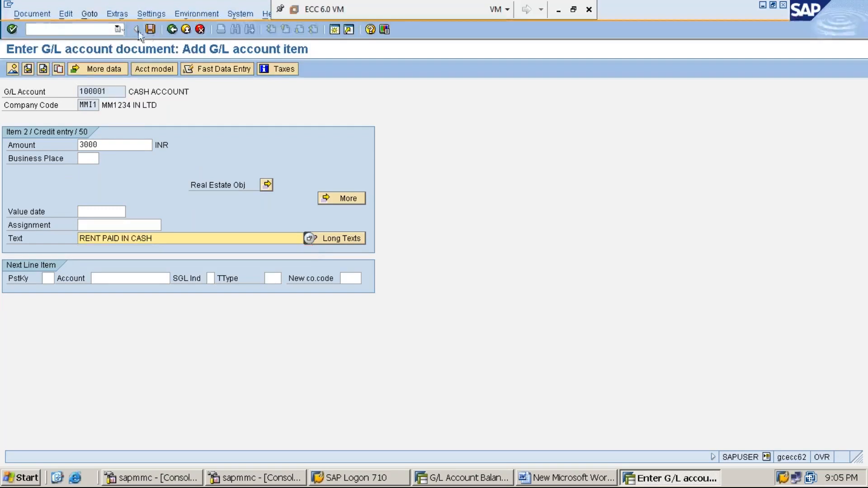
- Simulate the rent payment document and post it
{"action": "left_click", "coordinate": [42, 15]}
{"action": "left_click", "coordinate": [55, 69]}
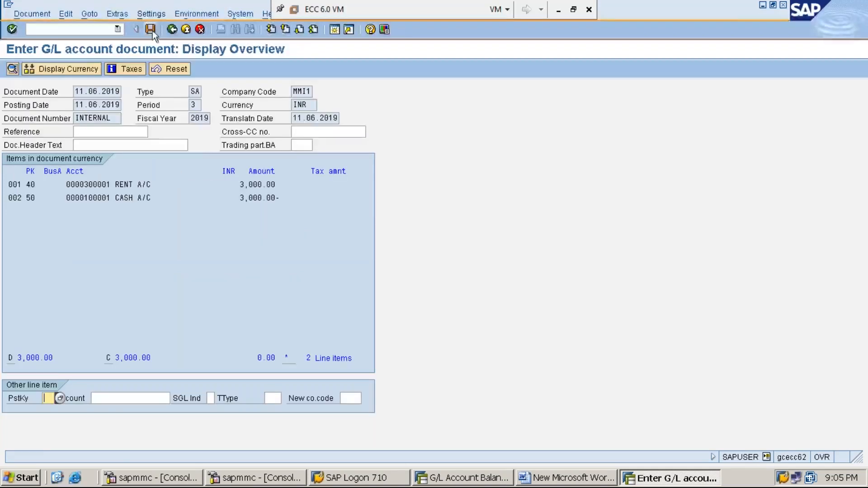
{"action": "left_click", "coordinate": [152, 31]}
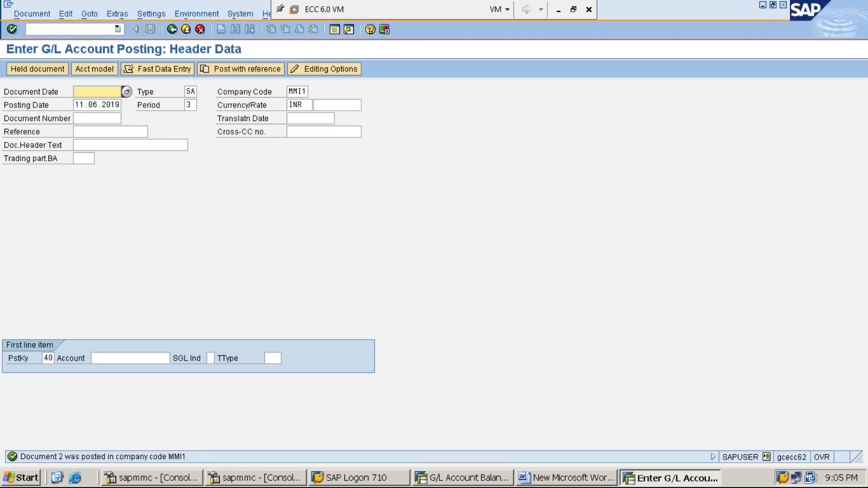
- Return to the G/L balance session and rerun the balance display for account 300001 in company code MMI1, fiscal year 2019
{"action": "left_click", "coordinate": [467, 480]}
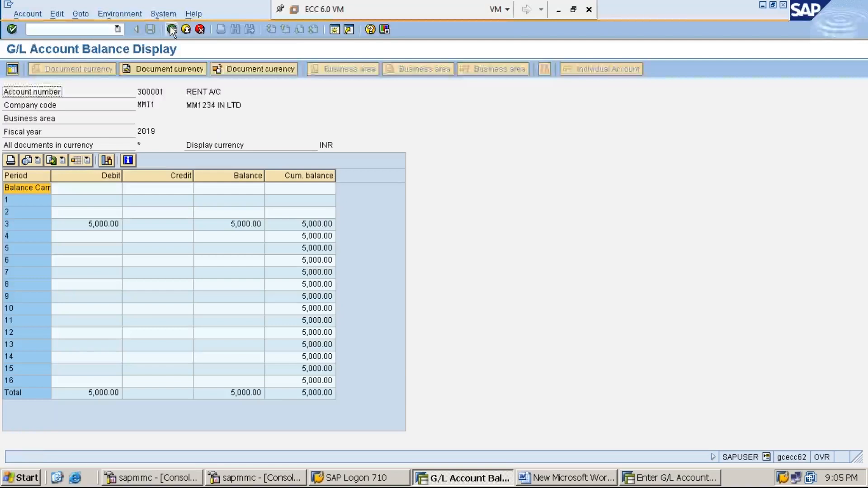
{"action": "left_click", "coordinate": [171, 28]}
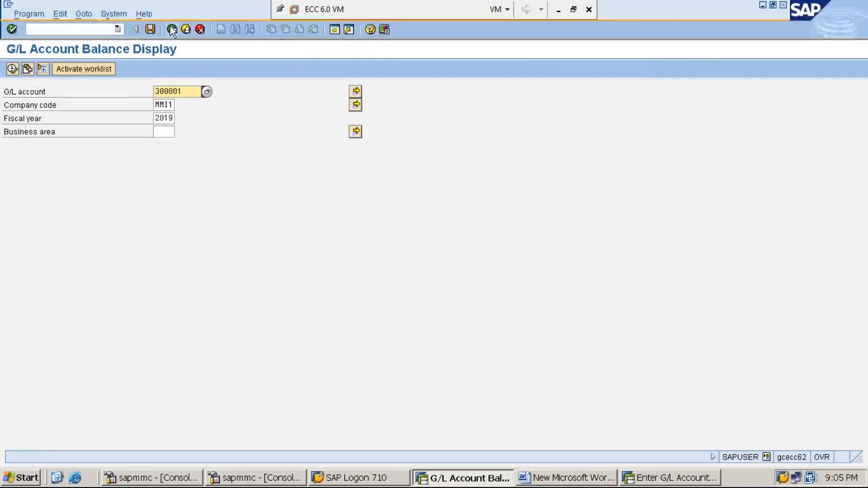
{"action": "left_click", "coordinate": [12, 68]}
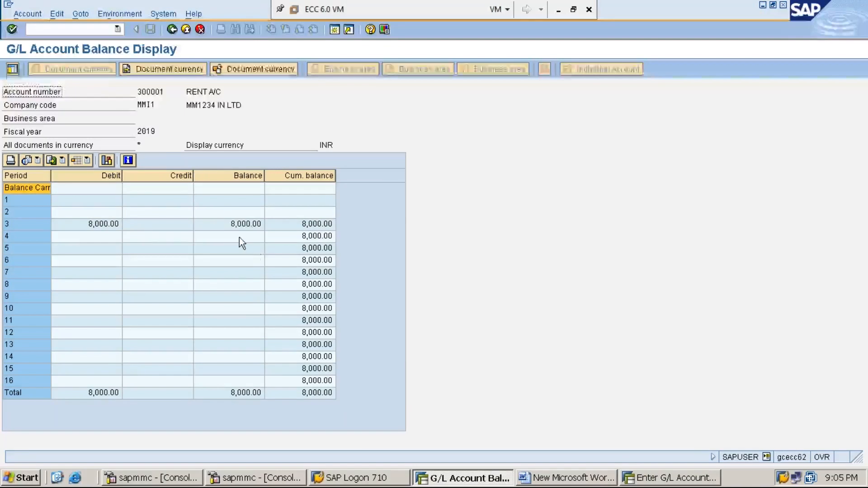
- Drill down into the line items behind the period 3 debit, return to the selection and display the balances again
{"action": "double_click", "coordinate": [111, 224]}
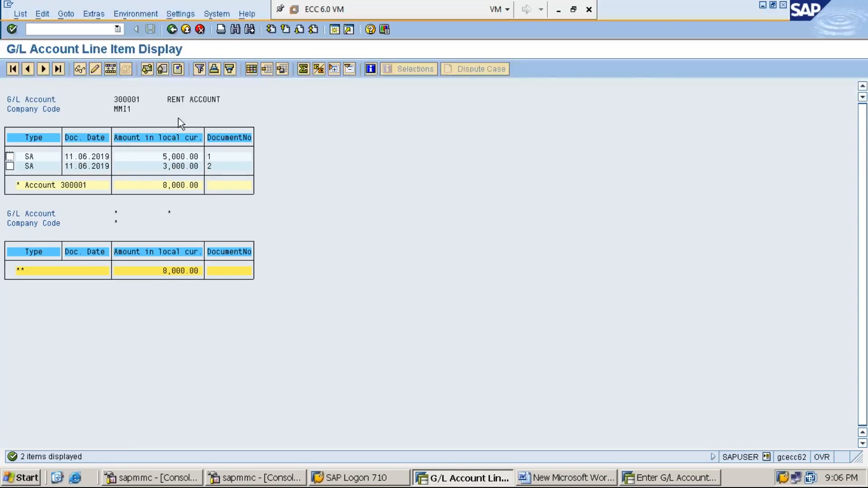
{"action": "left_click", "coordinate": [173, 30]}
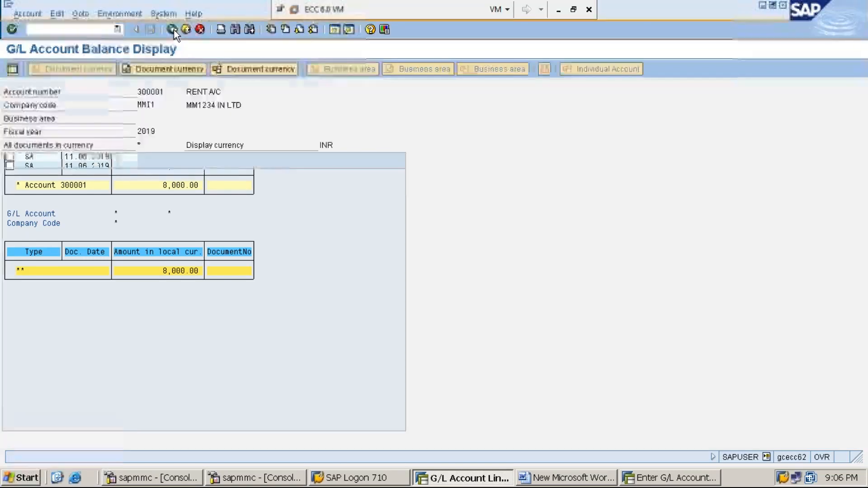
{"action": "left_click", "coordinate": [172, 30]}
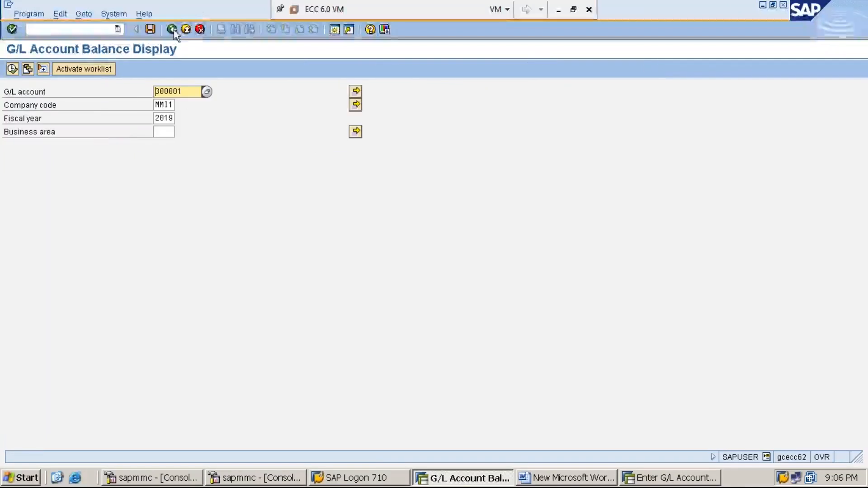
{"action": "left_click", "coordinate": [13, 69]}
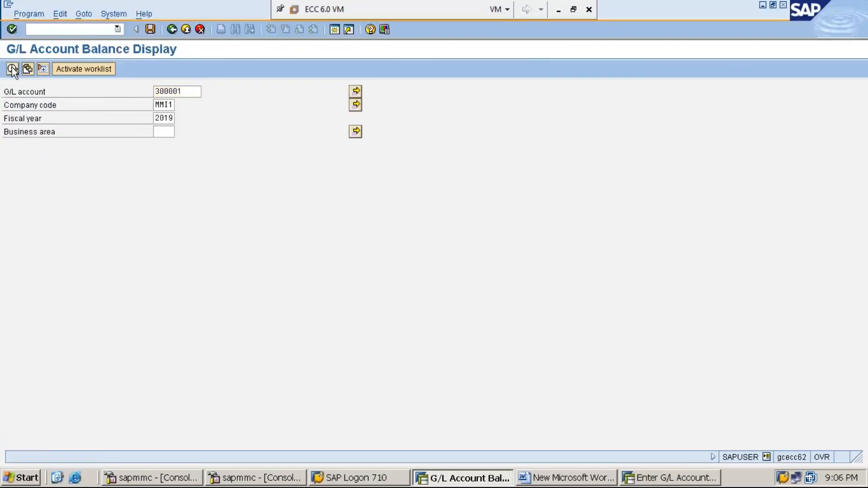
- Switch to the G/L posting session and leave the transaction for the SAP Easy Access menu
{"action": "left_click", "coordinate": [651, 481]}
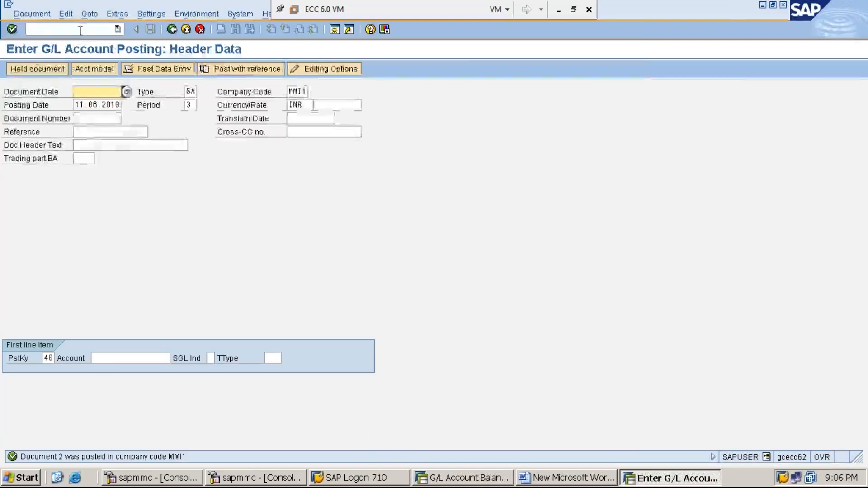
{"action": "left_click", "coordinate": [81, 28]}
{"action": "type", "text": "/NF"}
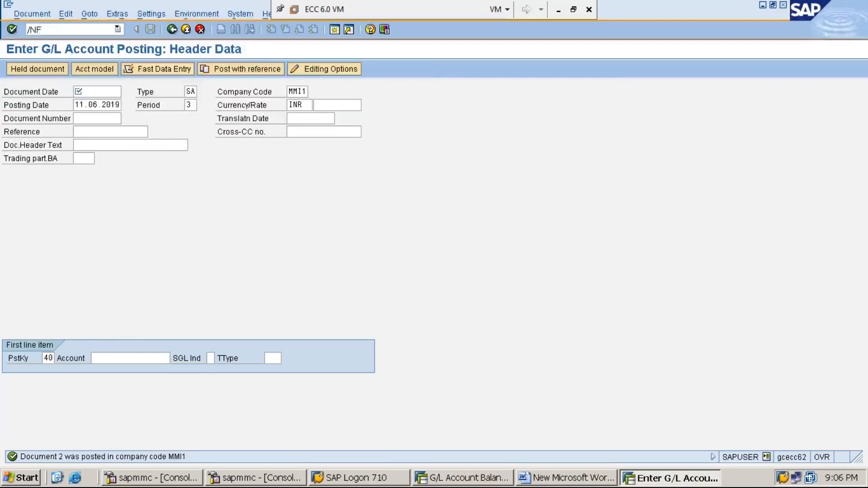
{"action": "key", "text": "Return"}
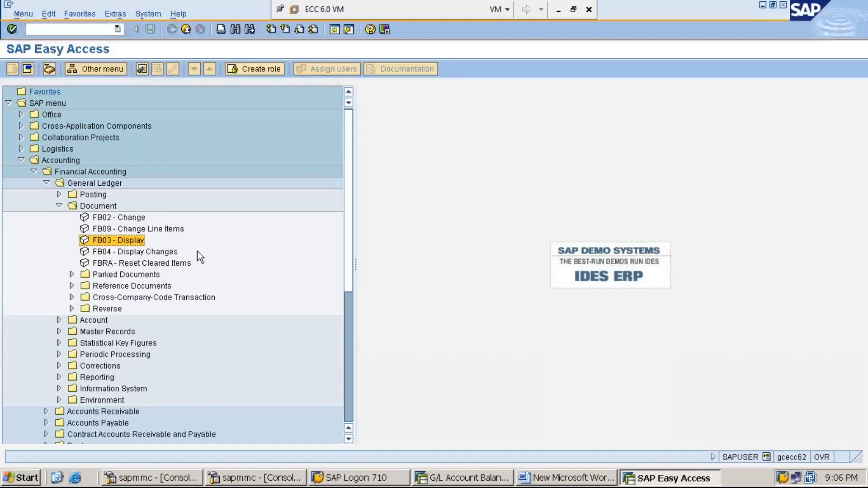
- Collapse the Document and General Ledger folders in the SAP menu tree
{"action": "key", "text": "Up"}
{"action": "key", "text": "Up"}
{"action": "key", "text": "Up"}
{"action": "key", "text": "Left"}
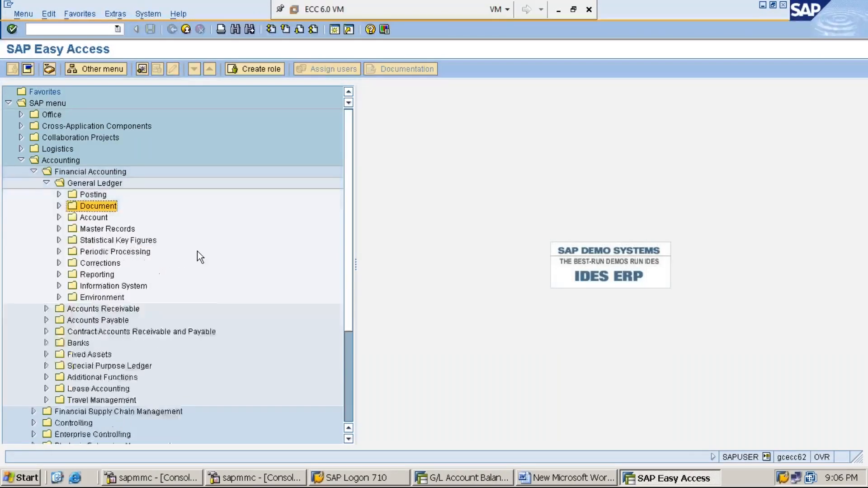
{"action": "key", "text": "Up"}
- Expand General Ledger and its Account folder and open the G/L account line item display transaction FBL3N
{"action": "key", "text": "Up"}
{"action": "key", "text": "Left"}
{"action": "key", "text": "Down"}
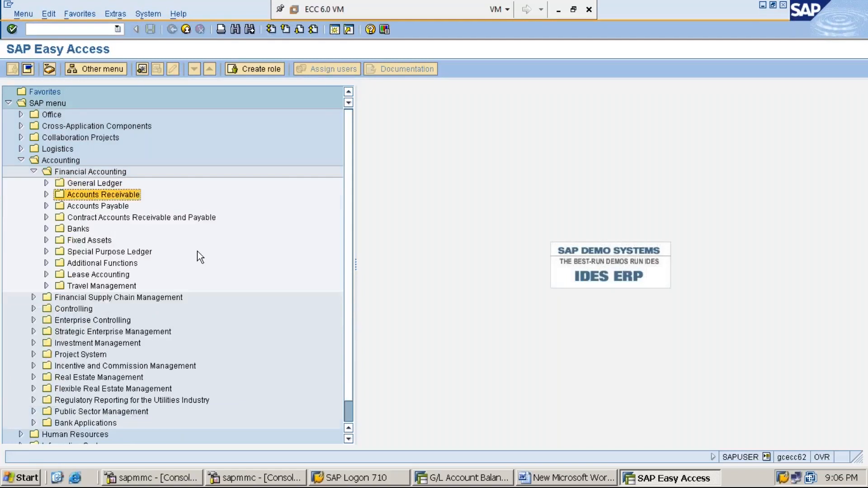
{"action": "key", "text": "Up"}
{"action": "key", "text": "Right"}
{"action": "key", "text": "Down"}
{"action": "key", "text": "Down"}
{"action": "key", "text": "Down"}
{"action": "key", "text": "Right"}
{"action": "key", "text": "Down"}
{"action": "key", "text": "Return"}
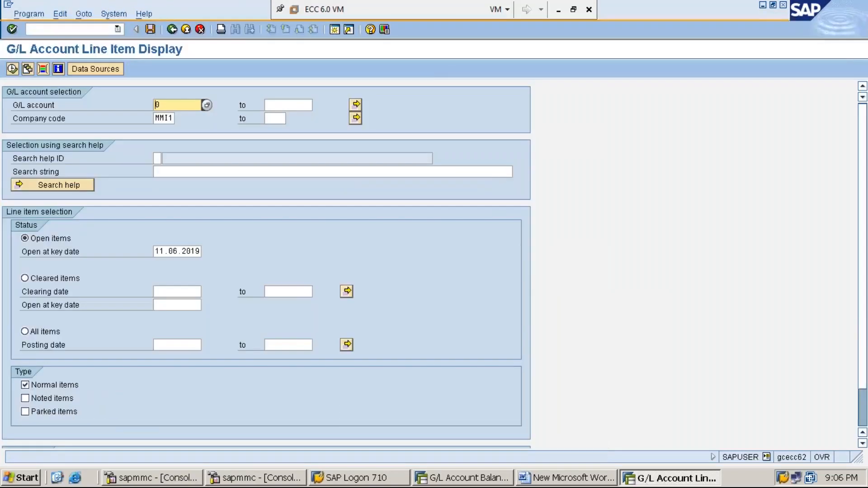
- Set the G/L account to 300001 with company code MMI1, choose All items and display the line items
{"action": "type", "text": "3"}
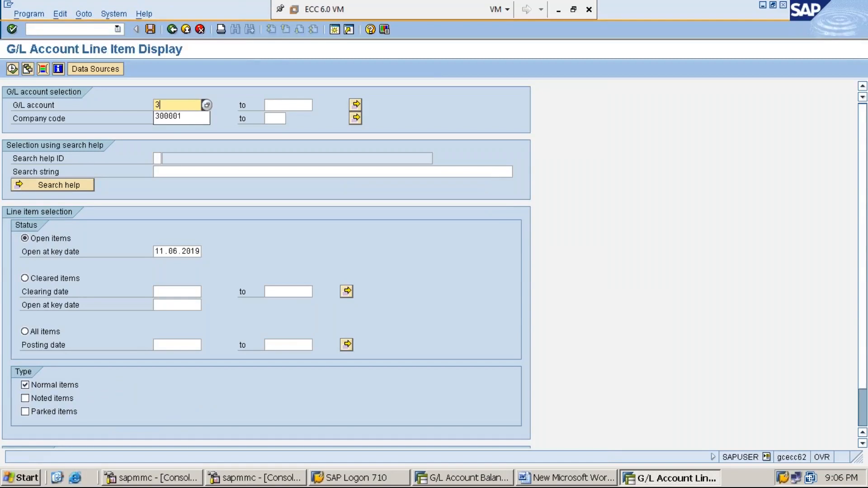
{"action": "key", "text": "Down"}
{"action": "key", "text": "Return"}
{"action": "key", "text": "Down"}
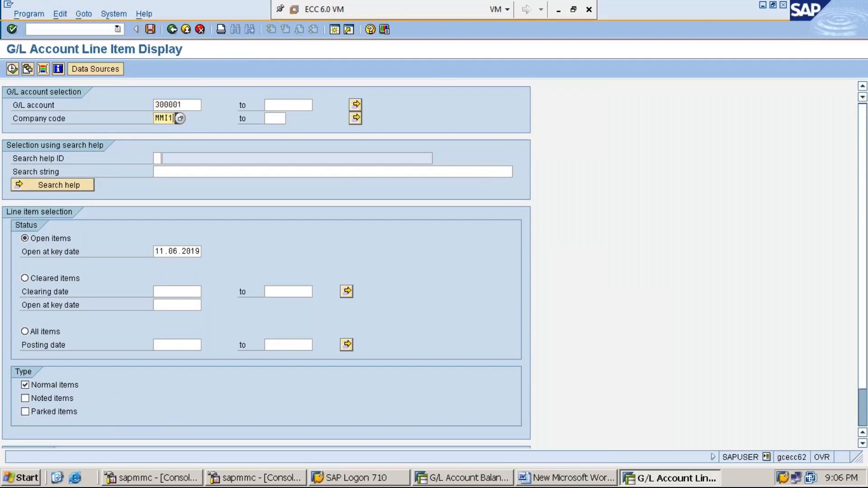
{"action": "left_click", "coordinate": [50, 331]}
{"action": "left_click", "coordinate": [13, 69]}
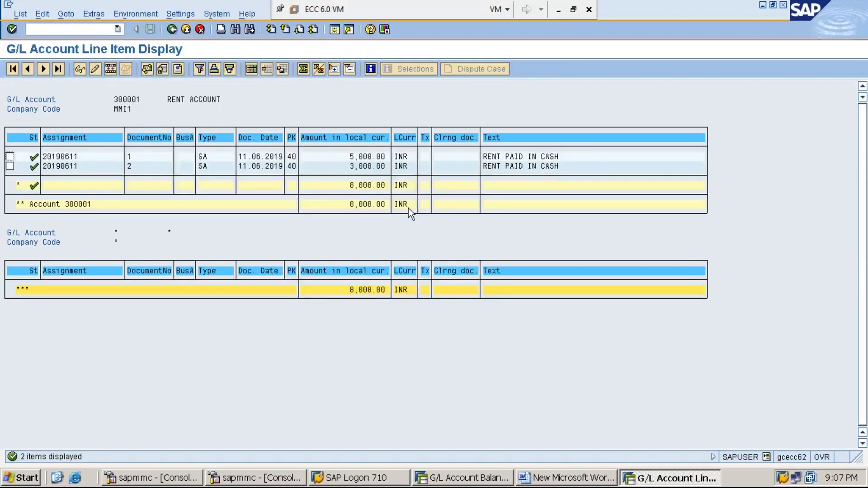
- Minimize the SAP windows to bring up the Word notes document and save it
{"action": "left_click", "coordinate": [558, 10]}
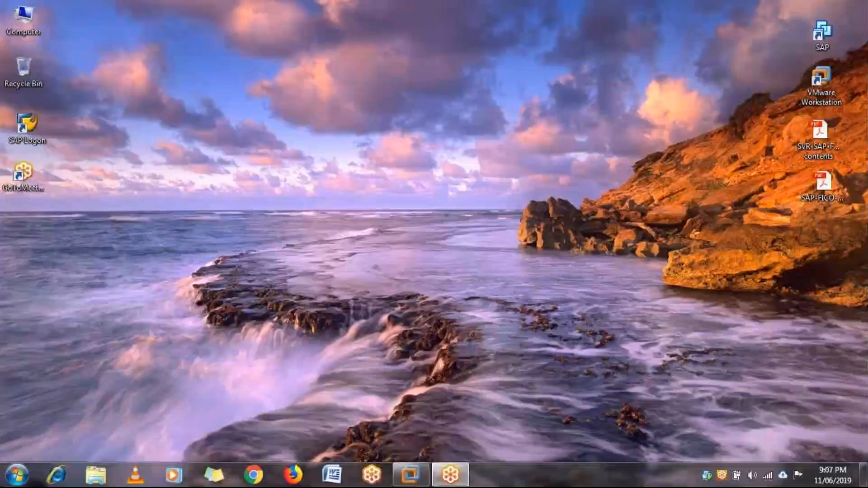
{"action": "left_click", "coordinate": [410, 475]}
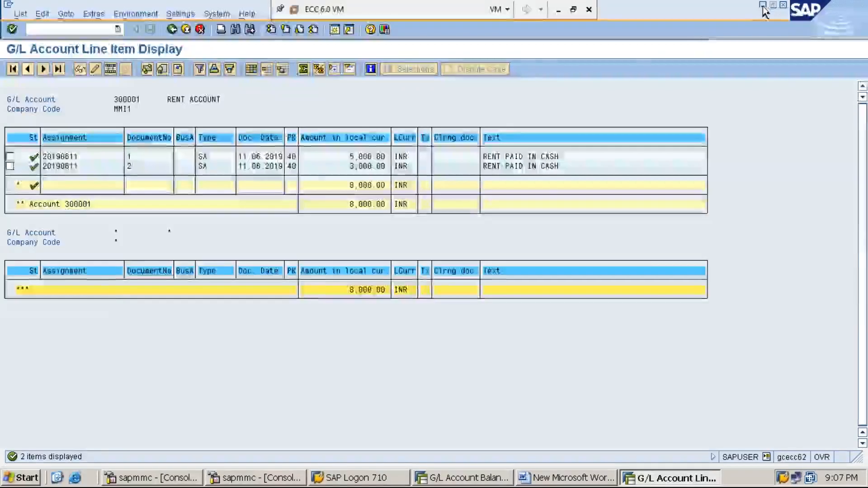
{"action": "left_click", "coordinate": [763, 6]}
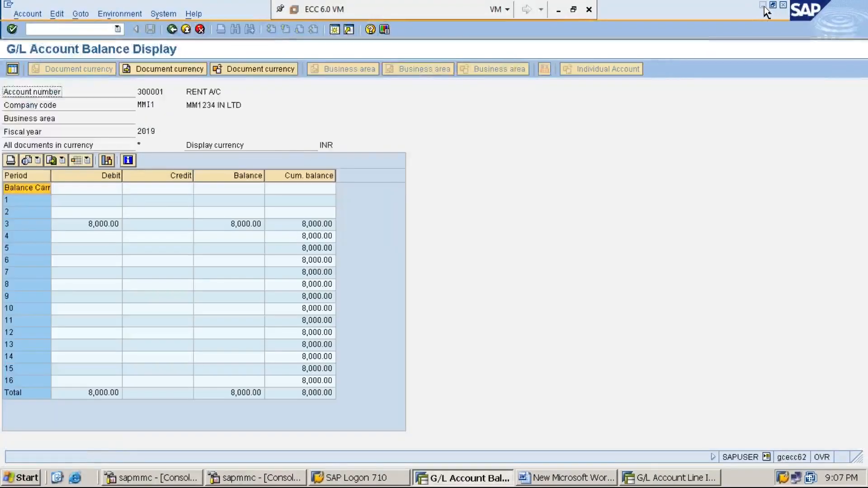
{"action": "left_click", "coordinate": [763, 7]}
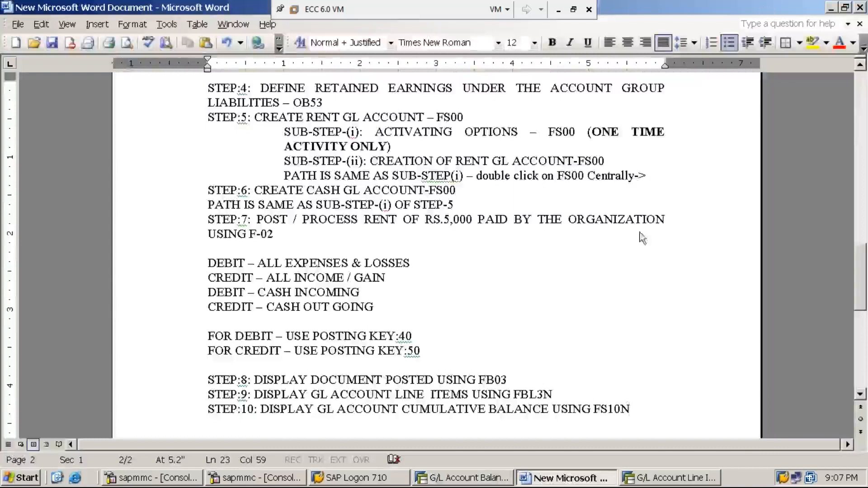
{"action": "key", "text": "ctrl+s"}
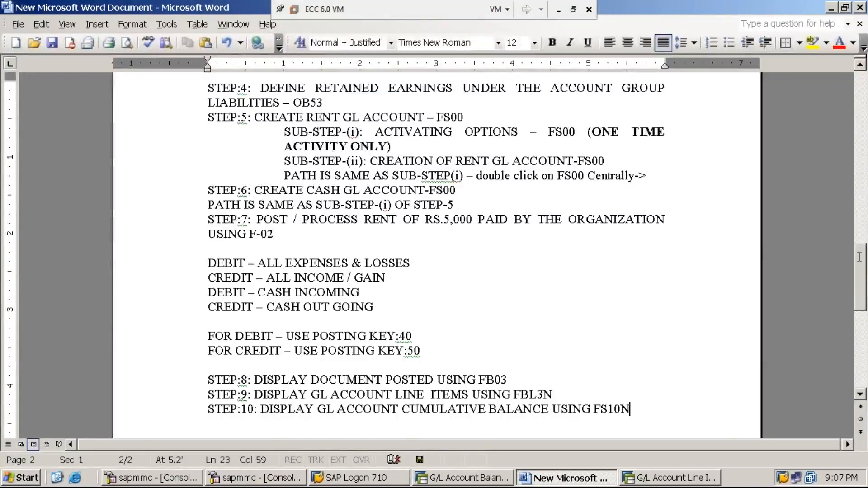
- Review the General Ledger Accounting steps in the Word notes, from Topic 3 to the final step
{"action": "scroll", "coordinate": [828, 285], "scroll_direction": "up", "scroll_amount": 2}
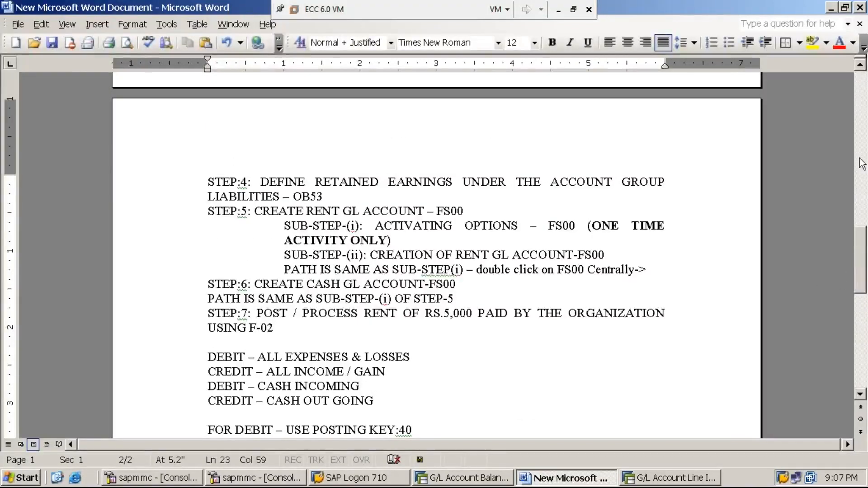
{"action": "scroll", "coordinate": [860, 66], "scroll_direction": "up", "scroll_amount": 5}
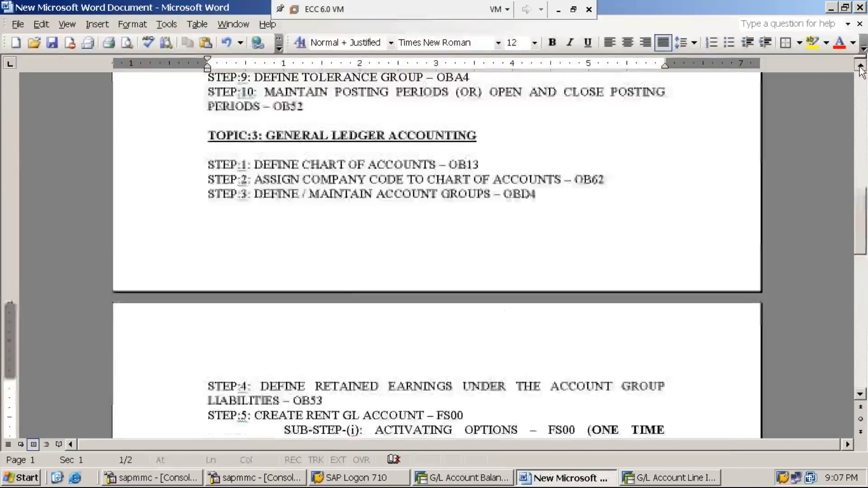
{"action": "left_click_drag", "start_coordinate": [863, 204], "coordinate": [864, 307]}
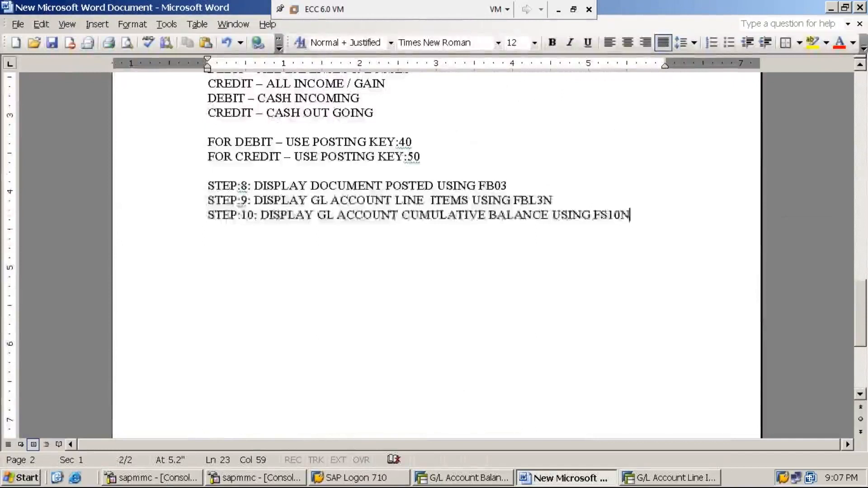
- Add the heading "TOPIC:4: DOCUMENT REVERSAL" below step 10 of the notes and make it bold and underlined
{"action": "key", "text": "Return"}
{"action": "key", "text": "Return"}
{"action": "type", "text": "TOPIC:4: DOCUMENT REVERSAL"}
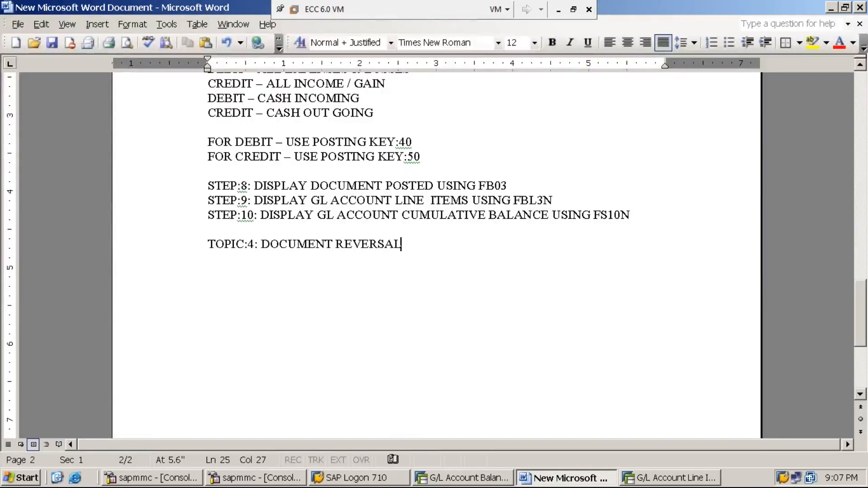
{"action": "key", "text": "shift+Home"}
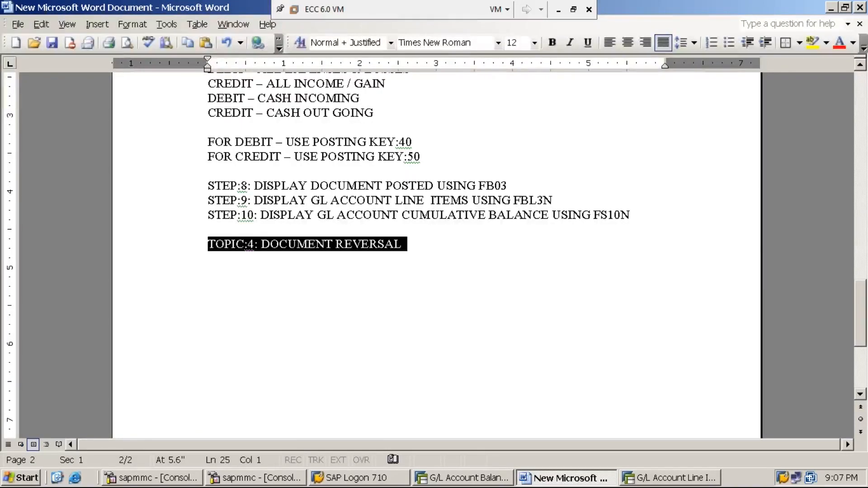
{"action": "key", "text": "ctrl+b"}
{"action": "key", "text": "ctrl+u"}
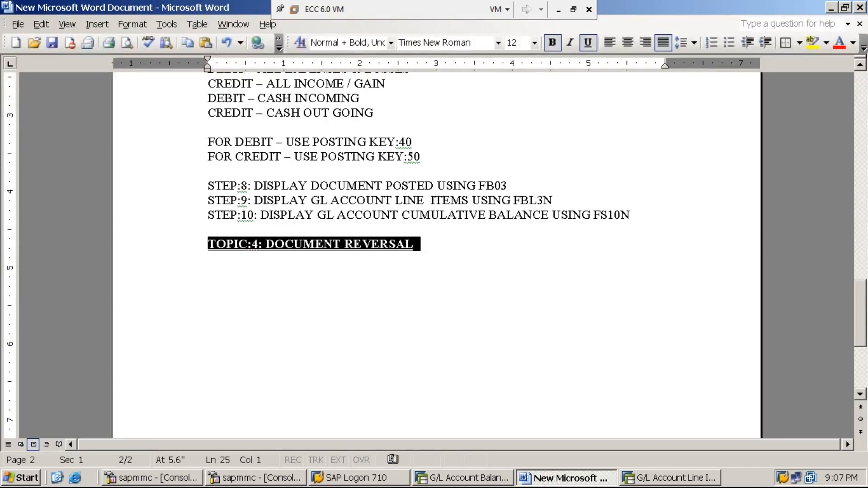
{"action": "key", "text": "End"}
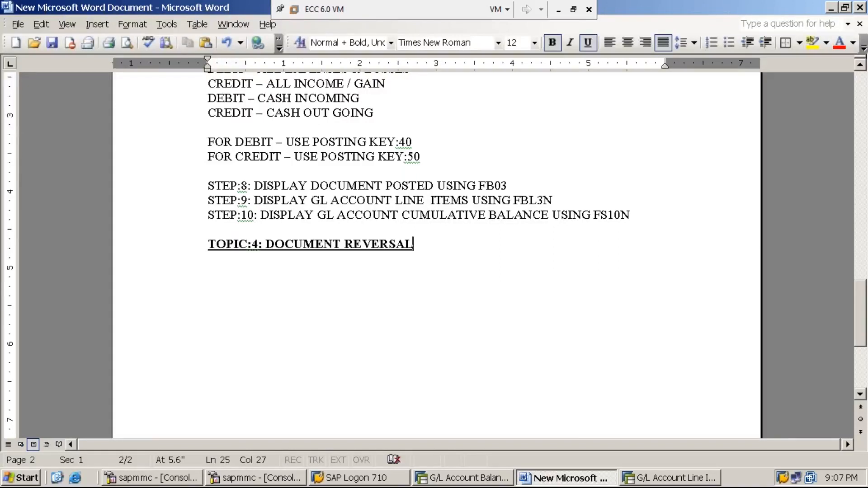
- Write "1. DOCUMENT REVERSAL IS OF THREE TYPES" in plain text below the Topic 4 heading, leaving a blank line between
{"action": "key", "text": "Return"}
{"action": "key", "text": "Return"}
{"action": "key", "text": "ctrl+b"}
{"action": "key", "text": "ctrl+u"}
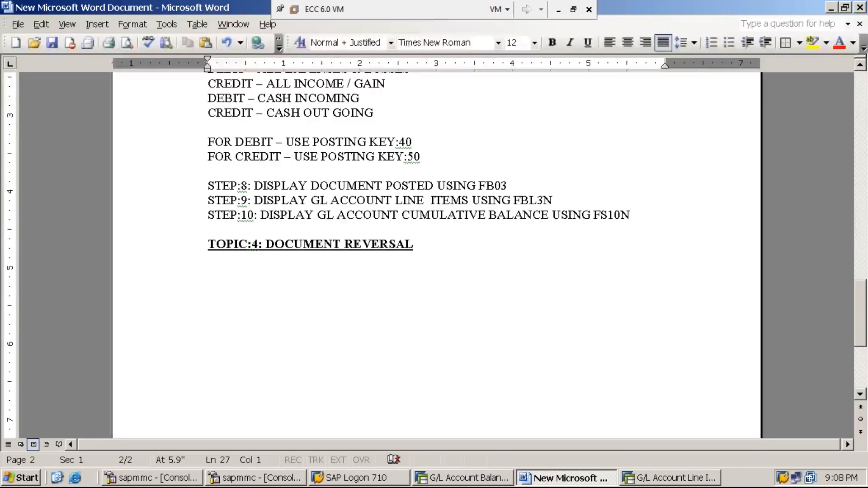
{"action": "type", "text": "1. DOCUMEN"}
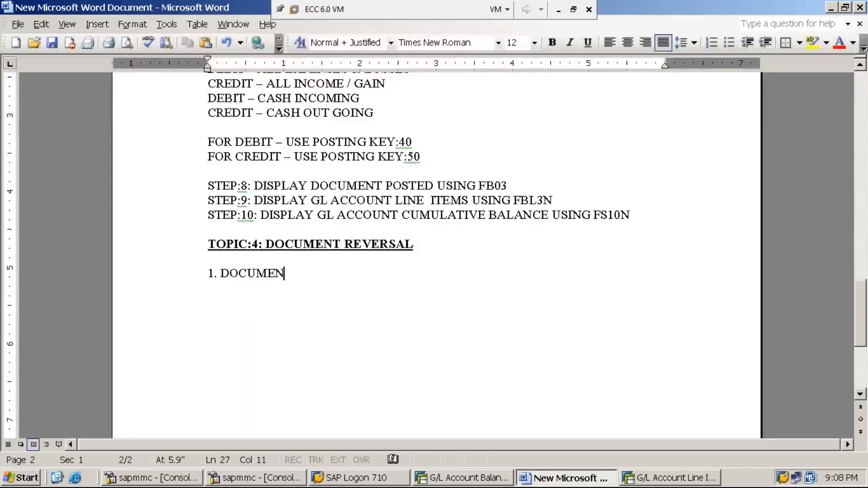
{"action": "type", "text": "T REVERSAL"}
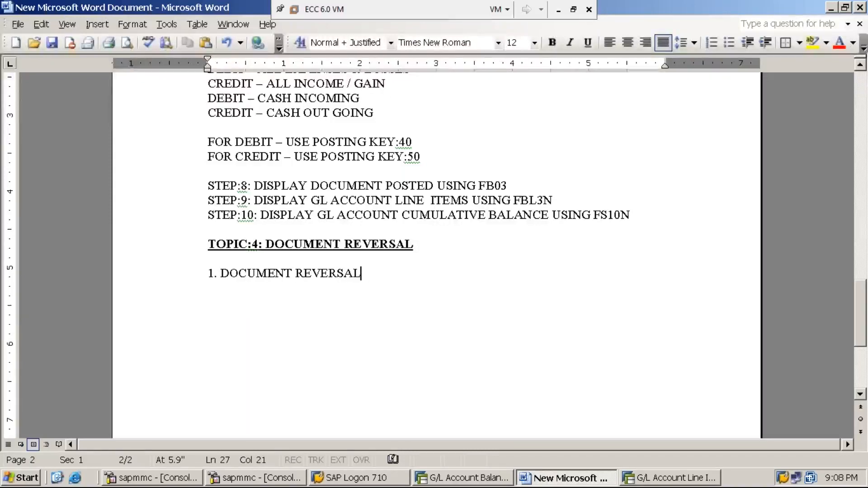
{"action": "type", "text": " IS OF THE="}
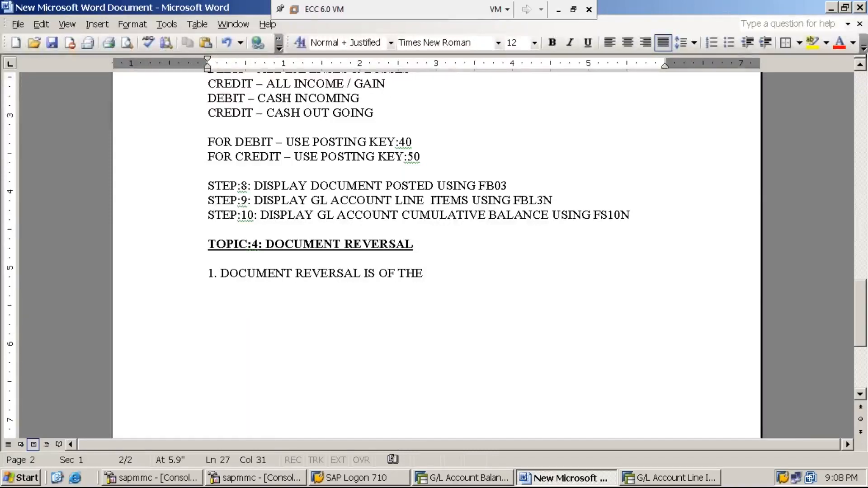
{"action": "key", "text": "BackSpace"}
{"action": "key", "text": "BackSpace"}
{"action": "type", "text": "REE TYPES"}
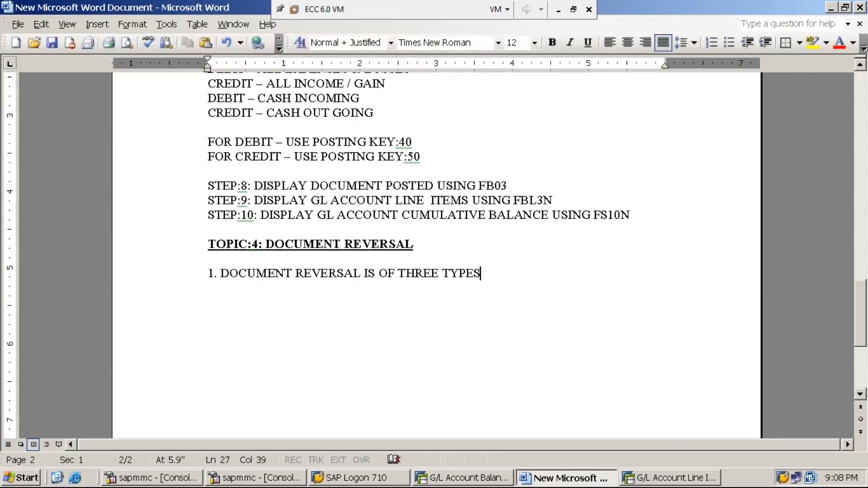
- Insert "(3)" between THREE and TYPES in point 1, with a space on each side
{"action": "key", "text": "Left"}
{"action": "key", "text": "Left"}
{"action": "key", "text": "Left"}
{"action": "key", "text": "Left"}
{"action": "key", "text": "Left"}
{"action": "type", "text": "(3)"}
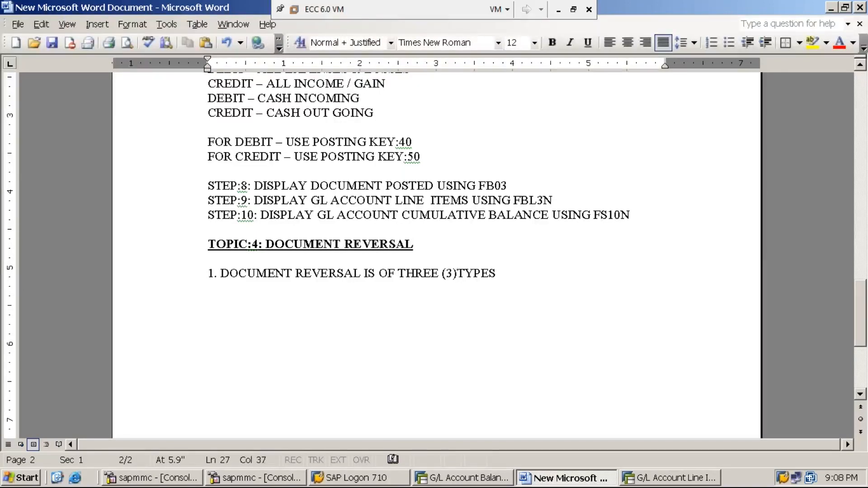
{"action": "key", "text": "End"}
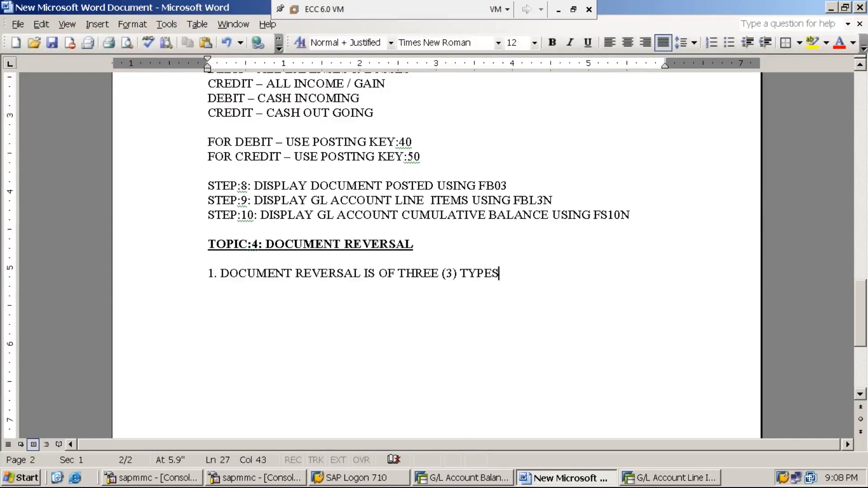
- Undo the automatic numbering on the new line under point 1 and add the indented sub-item "i. INDIVIDIDUAL REVERSAL", with a tab after the numeral
{"action": "key", "text": "Return"}
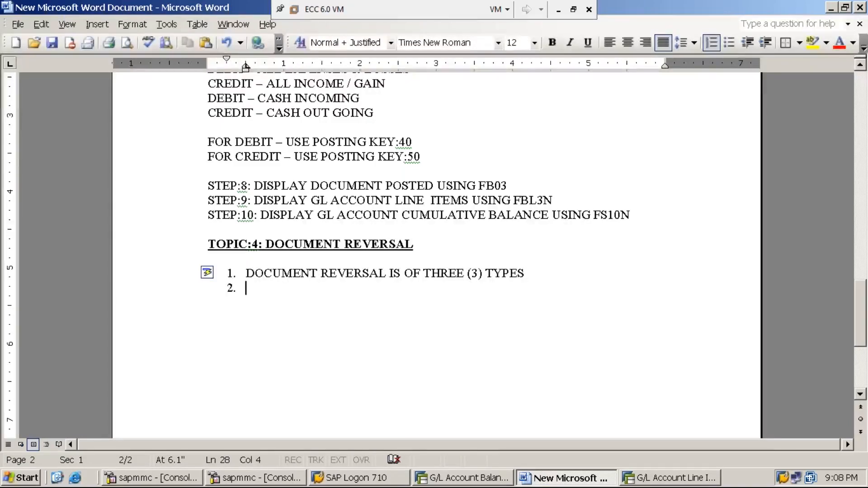
{"action": "key", "text": "ctrl+z"}
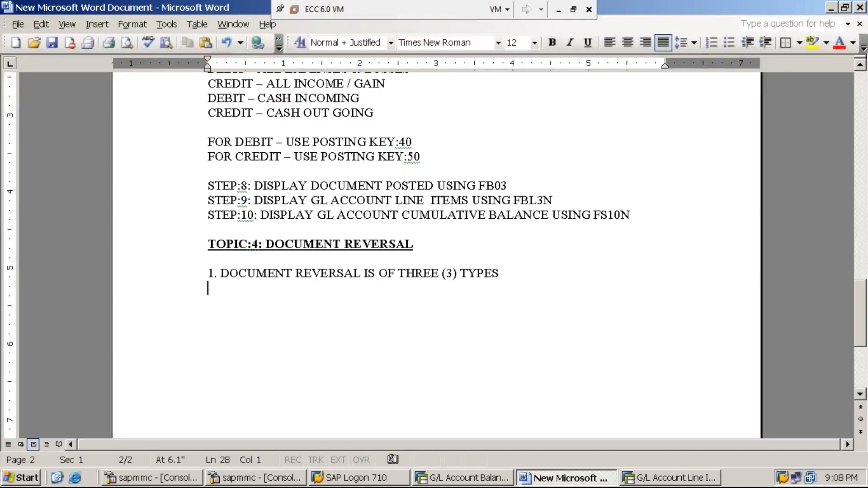
{"action": "key", "text": "Tab"}
{"action": "key", "text": "Tab"}
{"action": "type", "text": "i. INDIVID"}
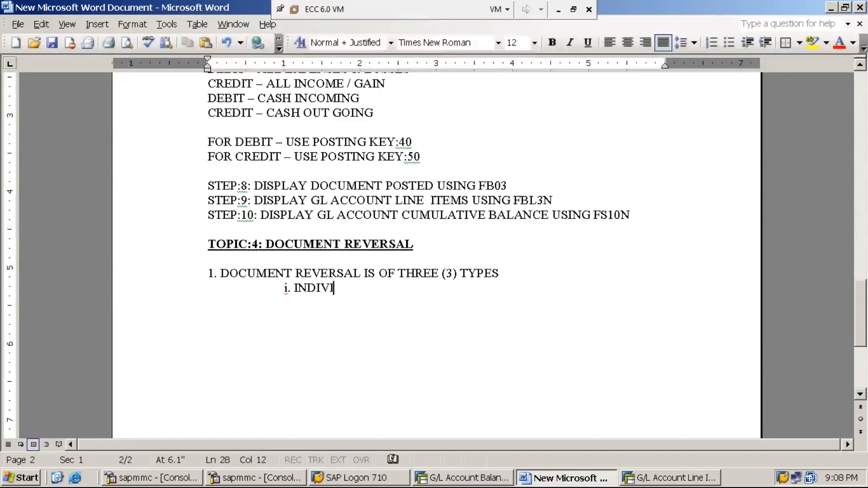
{"action": "key", "text": "Left"}
{"action": "key", "text": "Left"}
{"action": "key", "text": "Left"}
{"action": "key", "text": "Left"}
{"action": "key", "text": "Left"}
{"action": "key", "text": "Left"}
{"action": "key", "text": "Left"}
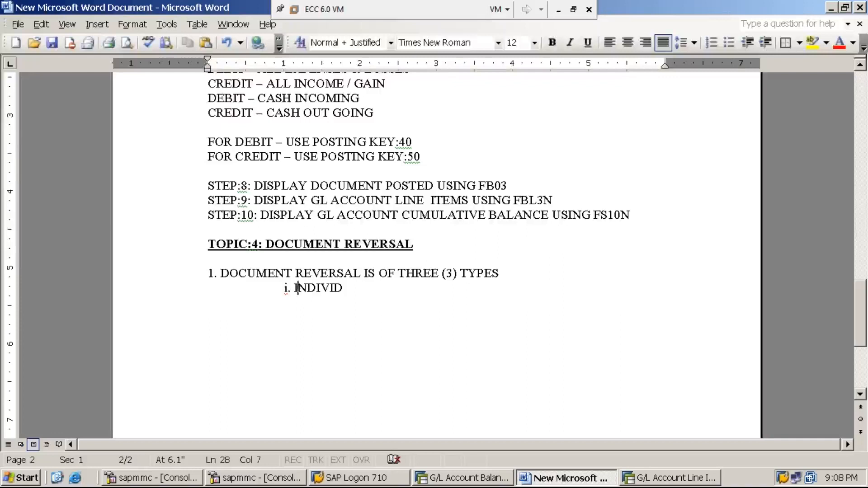
{"action": "key", "text": "Left"}
{"action": "key", "text": "Delete"}
{"action": "key", "text": "Tab"}
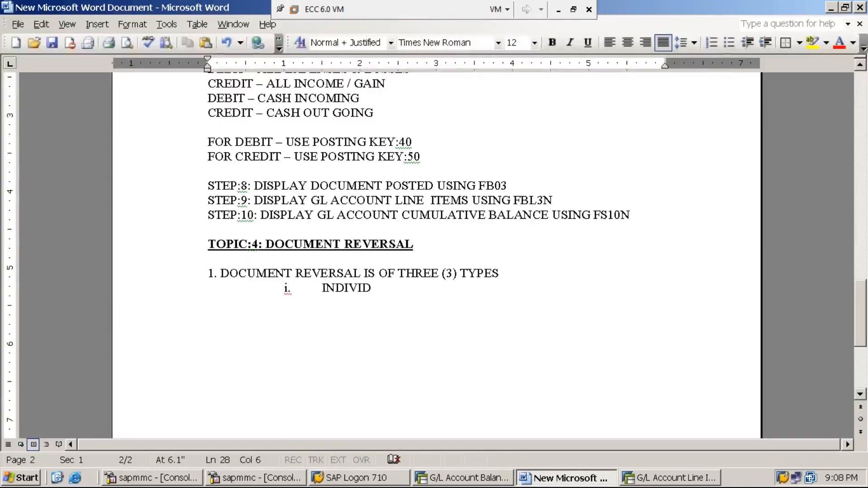
{"action": "key", "text": "End"}
{"action": "type", "text": "IDUAL RE"}
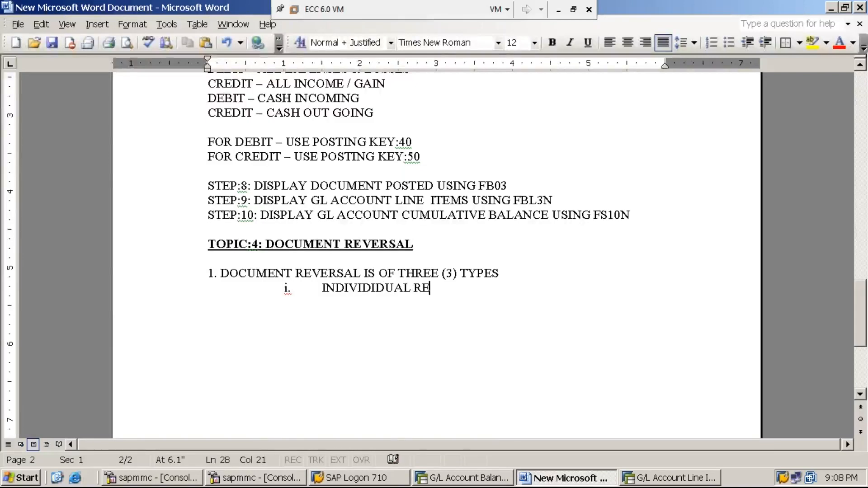
{"action": "type", "text": "VERSAL"}
- Add the indented sub-item "ii. MASS REVERSAL" on the next line, aligned with sub-item i
{"action": "key", "text": "Return"}
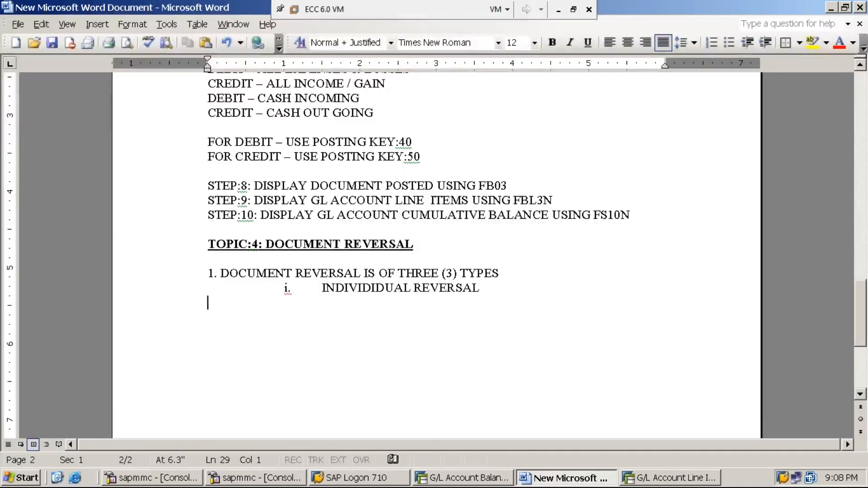
{"action": "key", "text": "Tab"}
{"action": "key", "text": "Tab"}
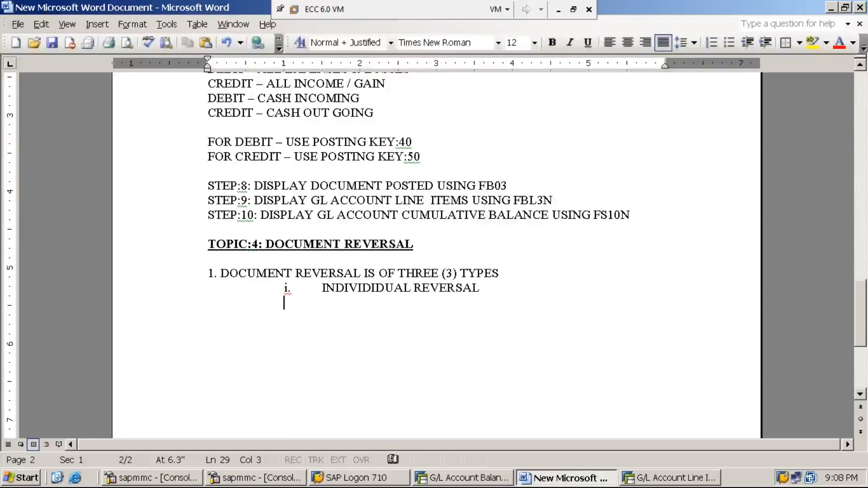
{"action": "type", "text": "ii."}
{"action": "key", "text": "Tab"}
{"action": "type", "text": "mass"}
{"action": "key", "text": "BackSpace"}
{"action": "key", "text": "BackSpace"}
{"action": "key", "text": "BackSpace"}
{"action": "key", "text": "BackSpace"}
{"action": "type", "text": ","}
{"action": "key", "text": "BackSpace"}
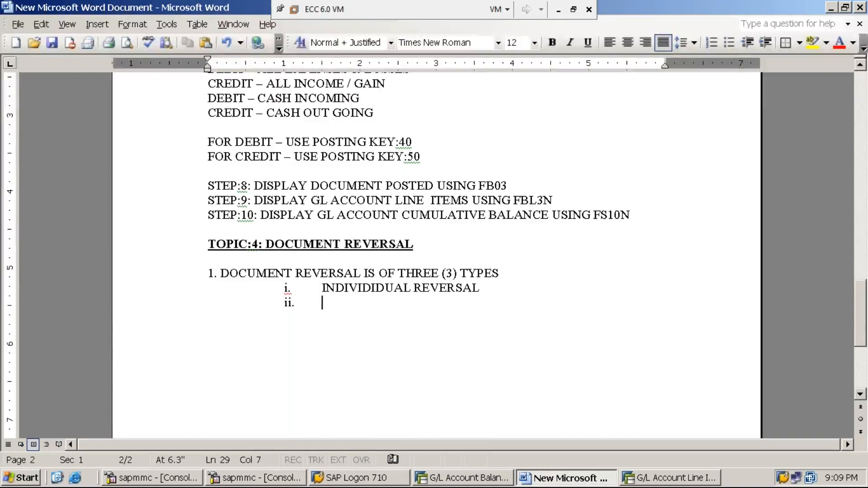
{"action": "type", "text": "MASS "}
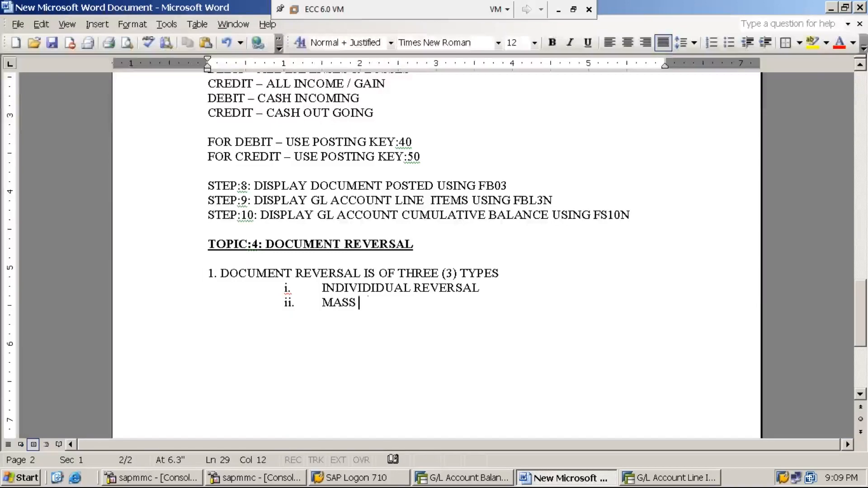
{"action": "type", "text": "REVERSAL"}
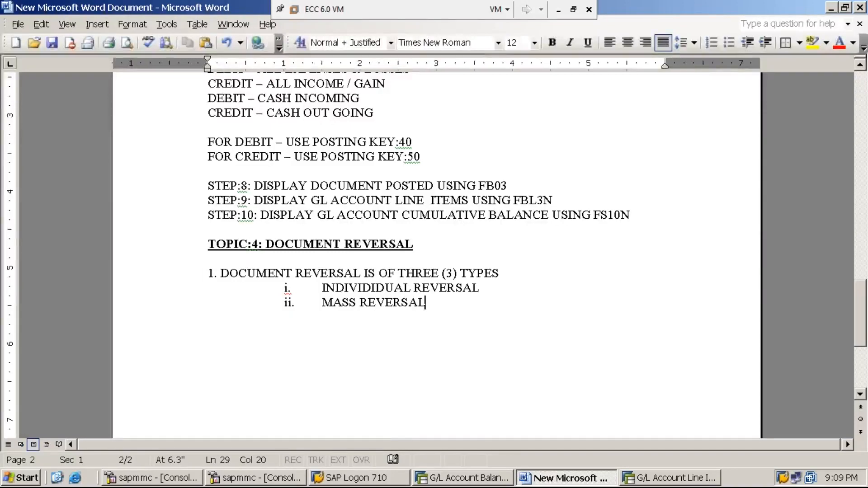
- Add the indented sub-item "iii. REVERSAL OF REVERSAL" below the mass reversal line
{"action": "key", "text": "Return"}
{"action": "key", "text": "Tab"}
{"action": "key", "text": "Tab"}
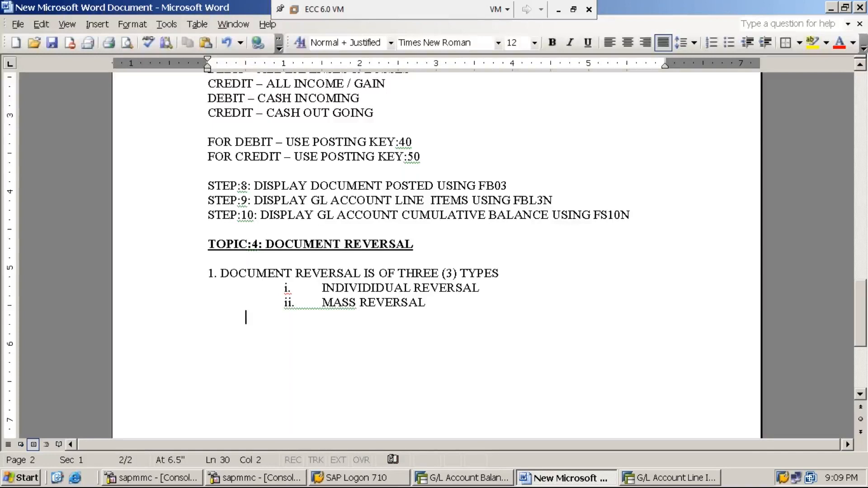
{"action": "type", "text": "I"}
{"action": "key", "text": "BackSpace"}
{"action": "type", "text": "iii."}
{"action": "key", "text": "Tab"}
{"action": "type", "text": "REVR"}
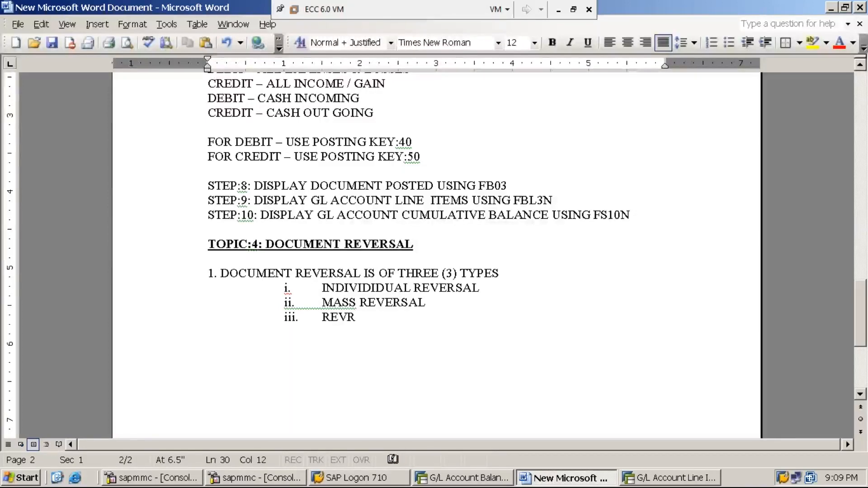
{"action": "key", "text": "BackSpace"}
{"action": "type", "text": "ERSAL O"}
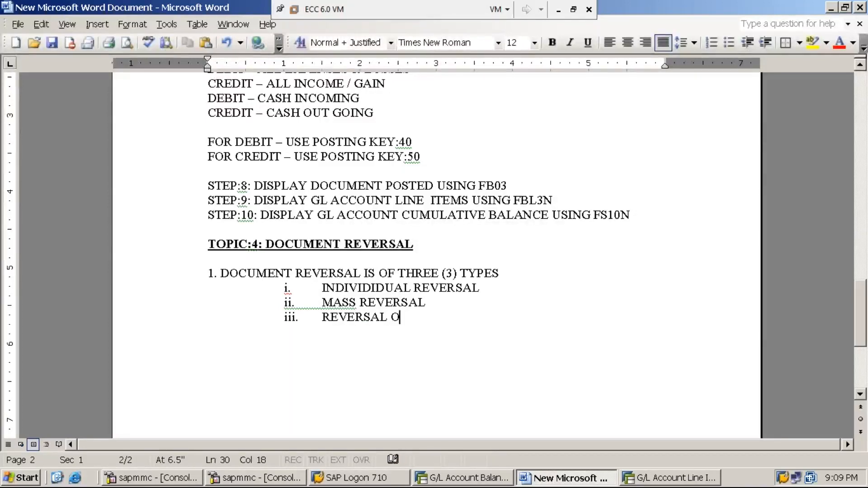
{"action": "type", "text": "F REVERSAL"}
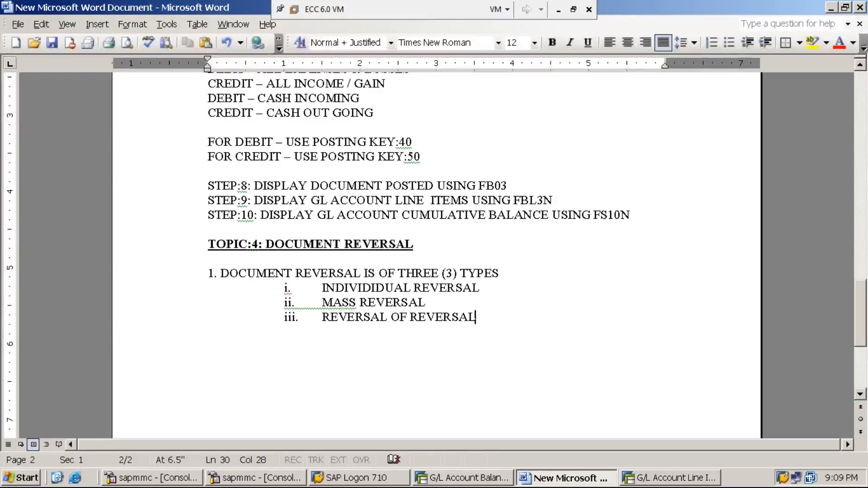
- Remove the automatic iv. numbering and write "2. DOCUMENT REVERSAL IS THE PROCESS OF" at the margin below sub-item iii
{"action": "key", "text": "Return"}
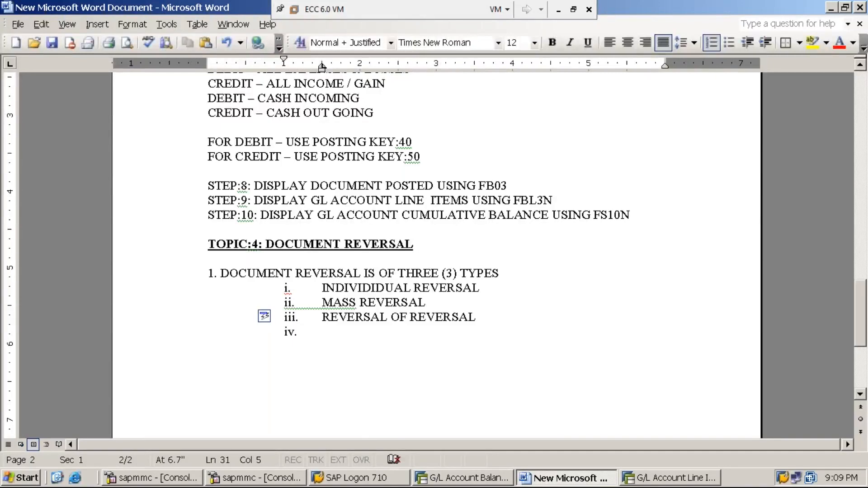
{"action": "key", "text": "BackSpace"}
{"action": "key", "text": "BackSpace"}
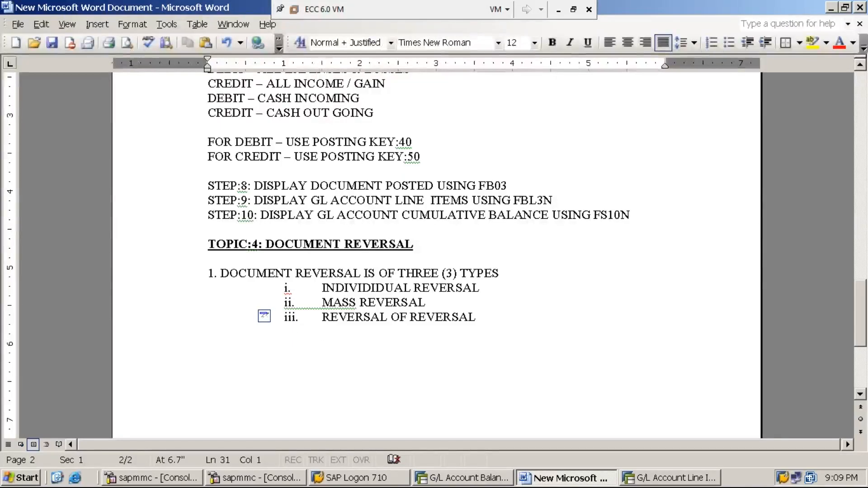
{"action": "type", "text": "2."}
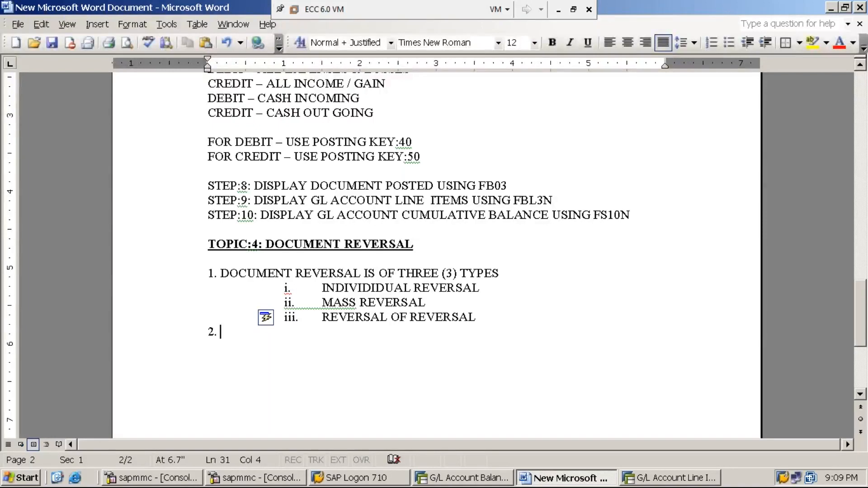
{"action": "type", "text": " DO"}
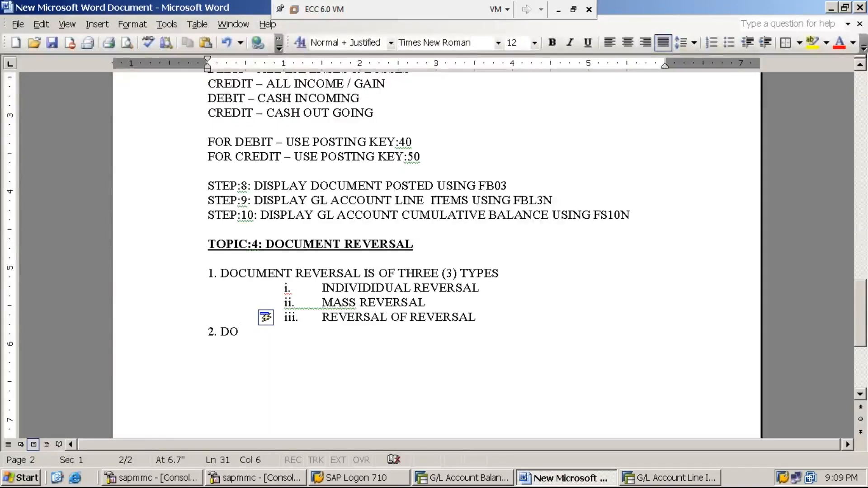
{"action": "type", "text": "CUMENT RE"}
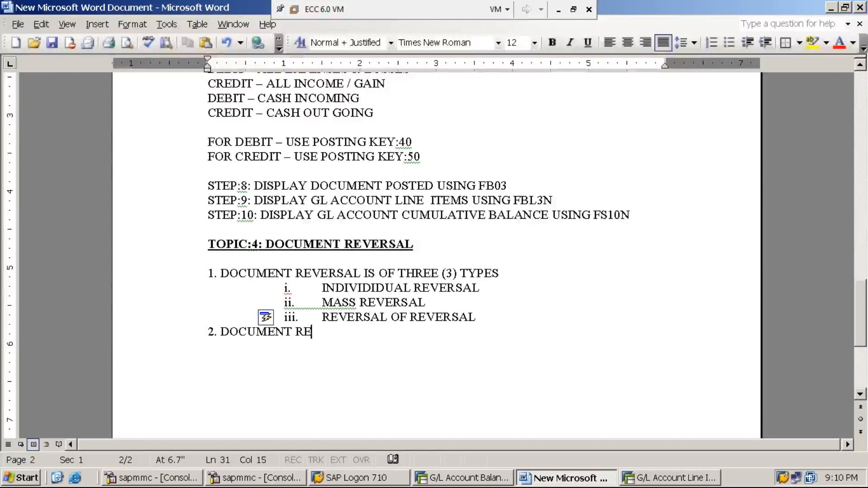
{"action": "type", "text": "VERSAL IS TH"}
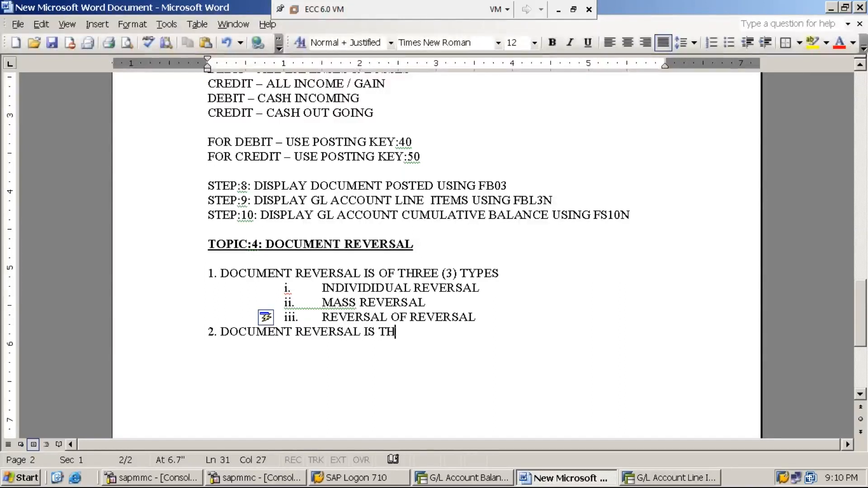
{"action": "type", "text": "E PROCESS OF"}
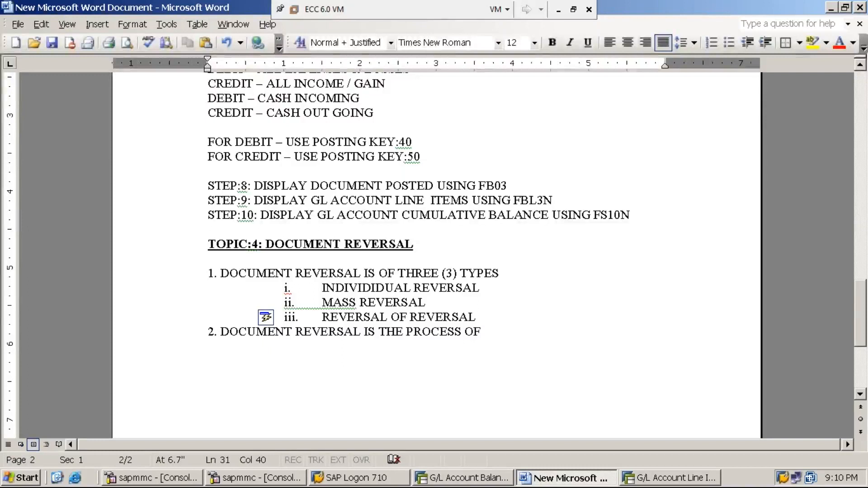
- Insert a blank, unnumbered line between sub-item iii and point 2
{"action": "left_click", "coordinate": [477, 317]}
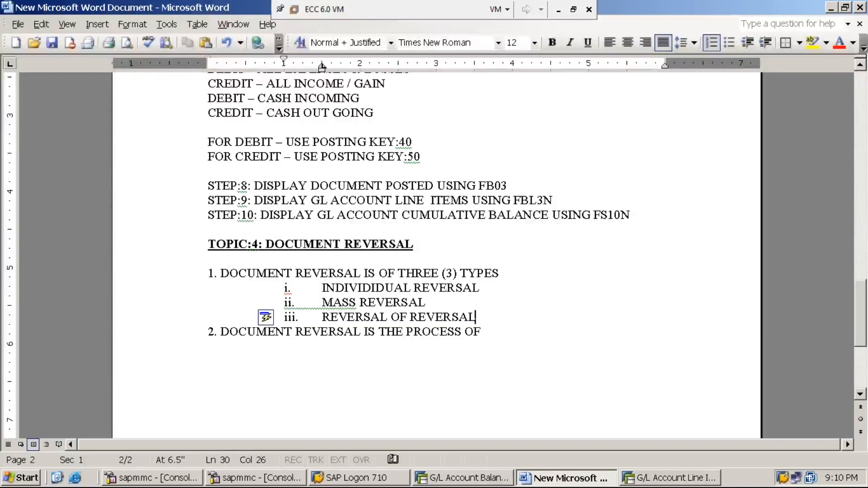
{"action": "key", "text": "Return"}
{"action": "key", "text": "BackSpace"}
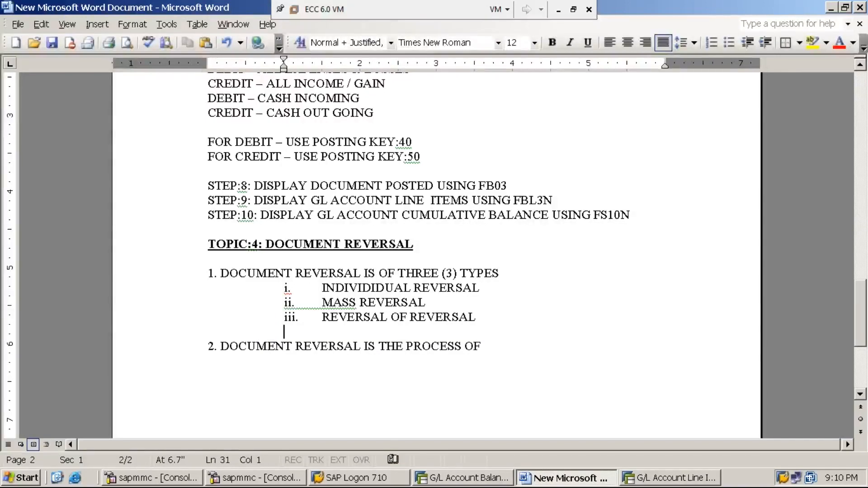
- Continue point 2 after "THE PROCESS OF" with "CANCELLING AN EXISTING DOCUMENT"
{"action": "left_click", "coordinate": [484, 346]}
{"action": "type", "text": "CANCELLING"}
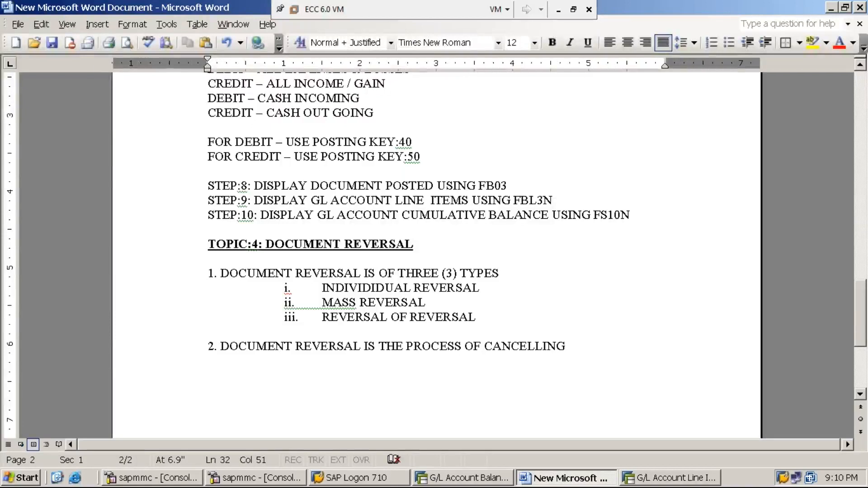
{"action": "type", "text": "AN E"}
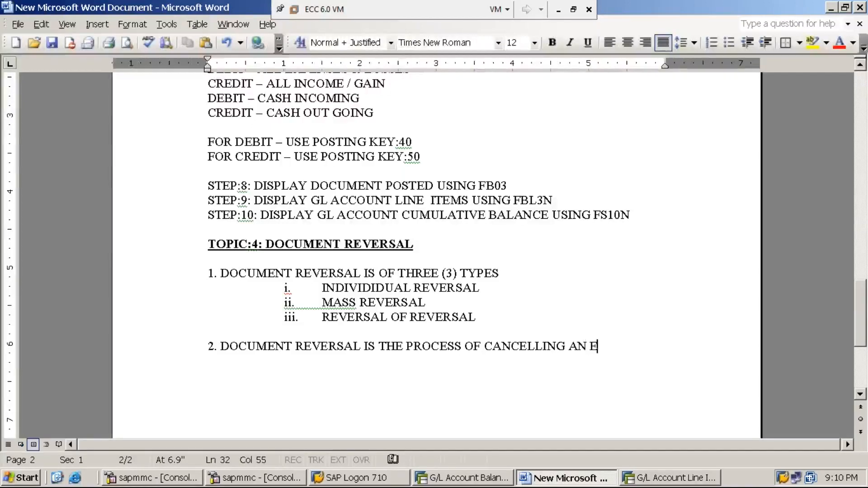
{"action": "type", "text": "XISTING "}
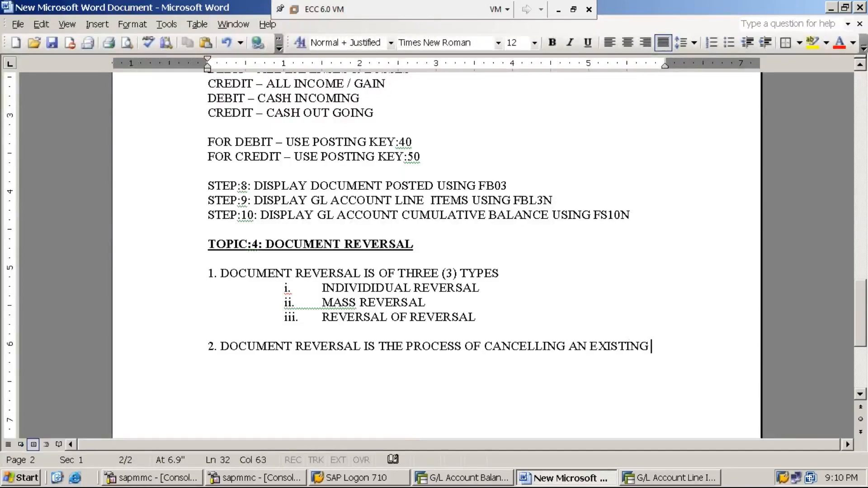
{"action": "type", "text": "DOCUMENT"}
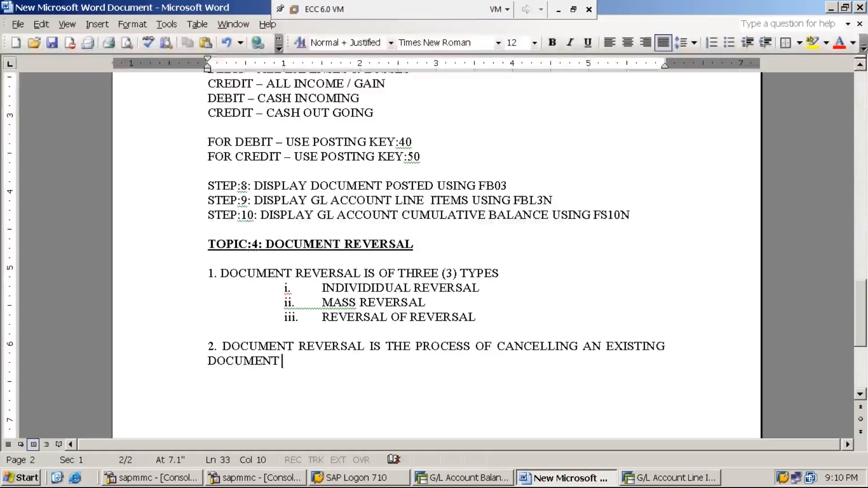
- Complete the point 2 definition with "WHICH WAS PROCESSED WRONGLY BY THE END USER"
{"action": "type", "text": "WHICH WAS O"}
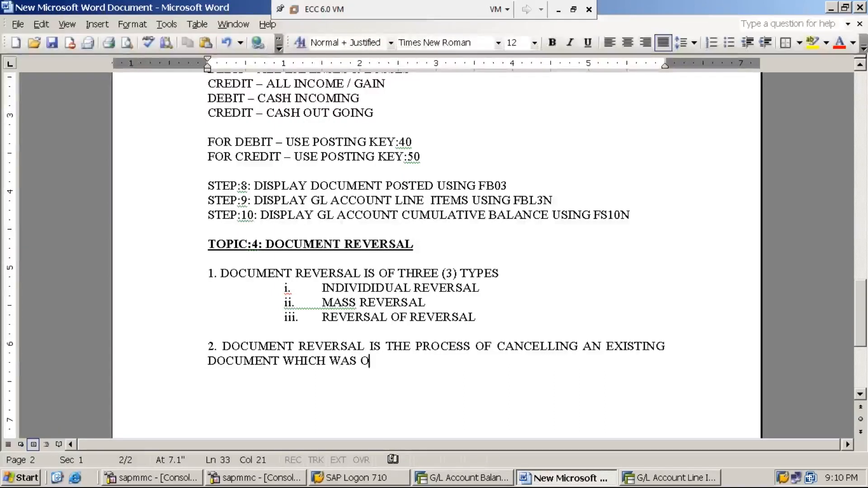
{"action": "key", "text": "BackSpace"}
{"action": "type", "text": "PROCESSED"}
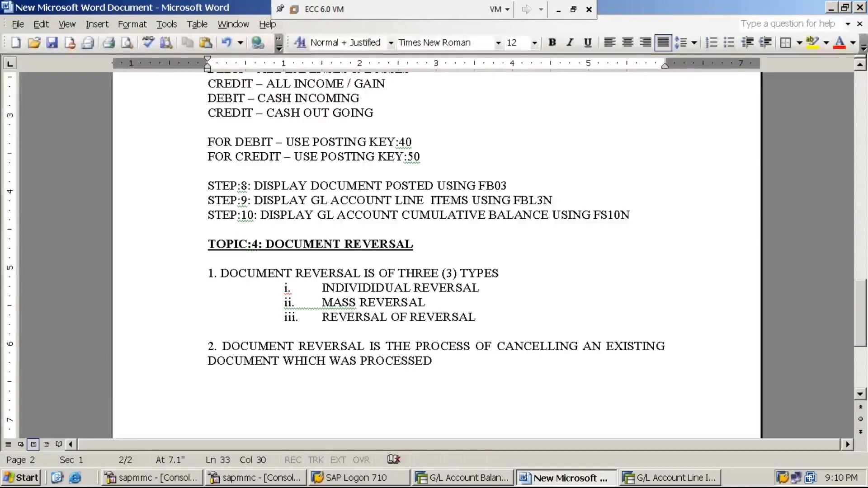
{"action": "type", "text": "WRONGLY "}
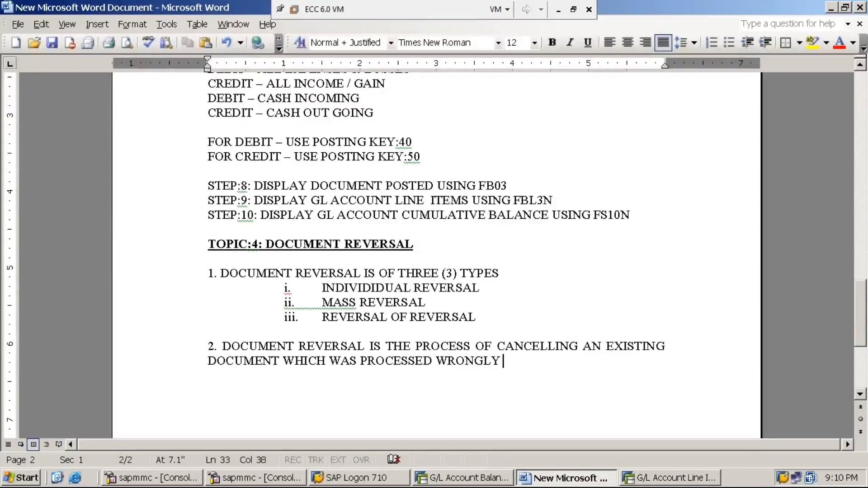
{"action": "type", "text": "BY THE "}
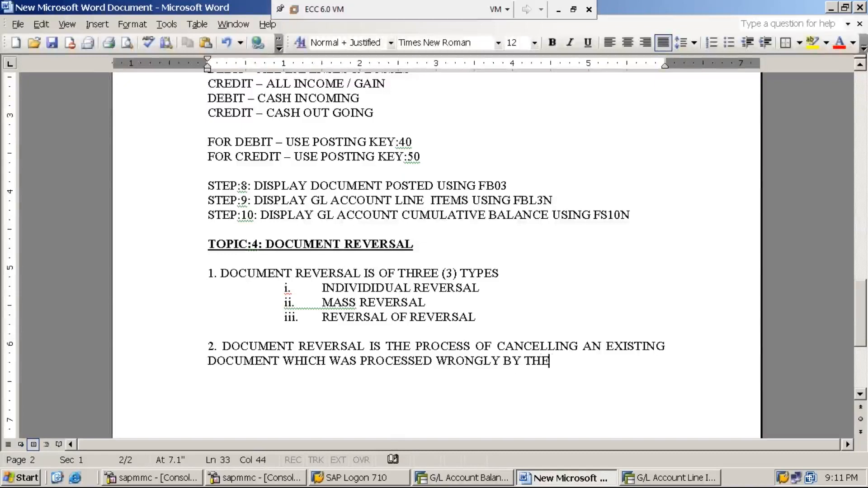
{"action": "type", "text": "END"}
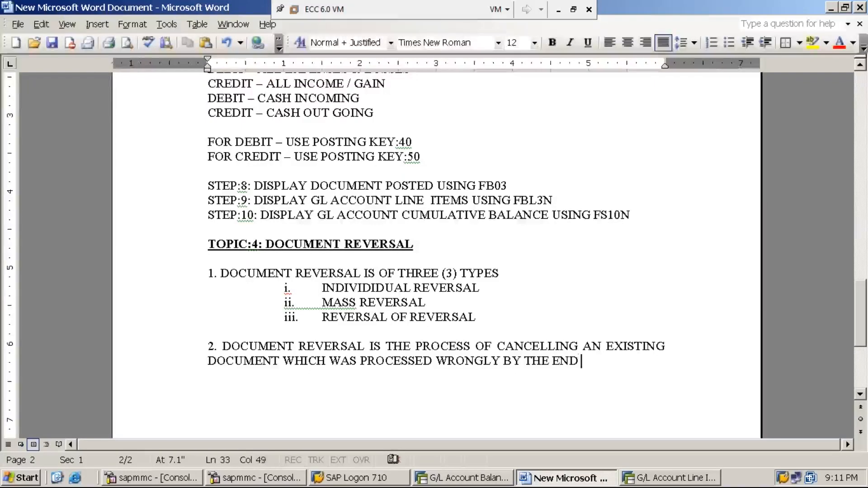
{"action": "type", "text": " USER"}
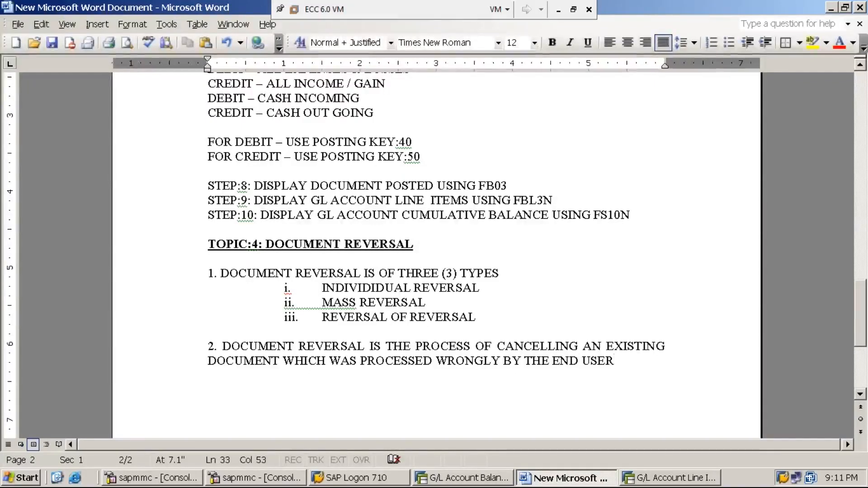
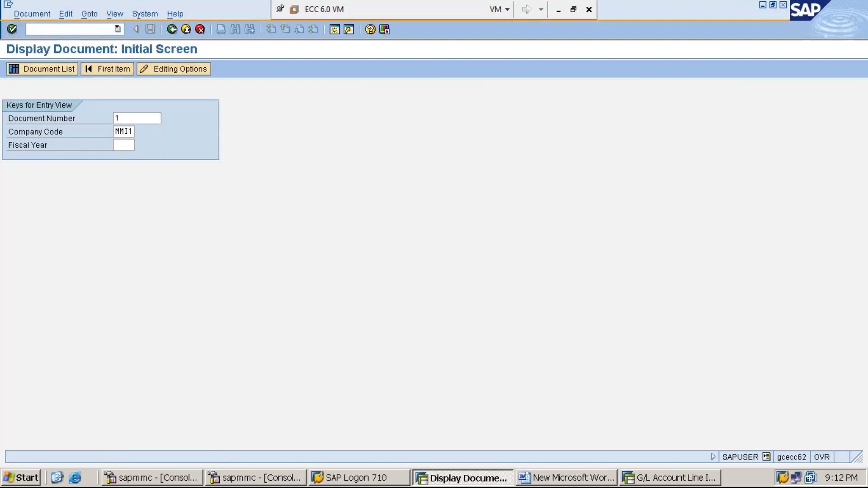
- Display document 1 of company code MMI1 for fiscal year 2019
{"action": "key", "text": "Return"}
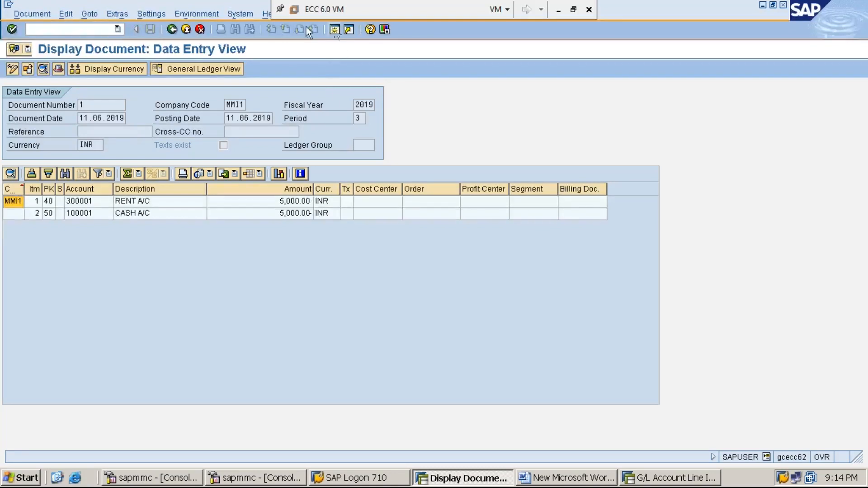
- Open a new session and start transaction FB02 - Change from the General Ledger document functions under Financial Accounting
{"action": "left_click", "coordinate": [334, 30]}
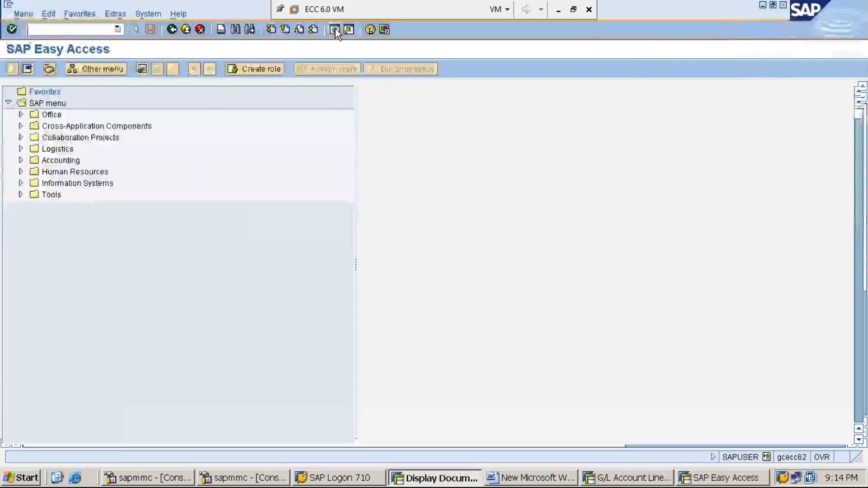
{"action": "left_click", "coordinate": [72, 162]}
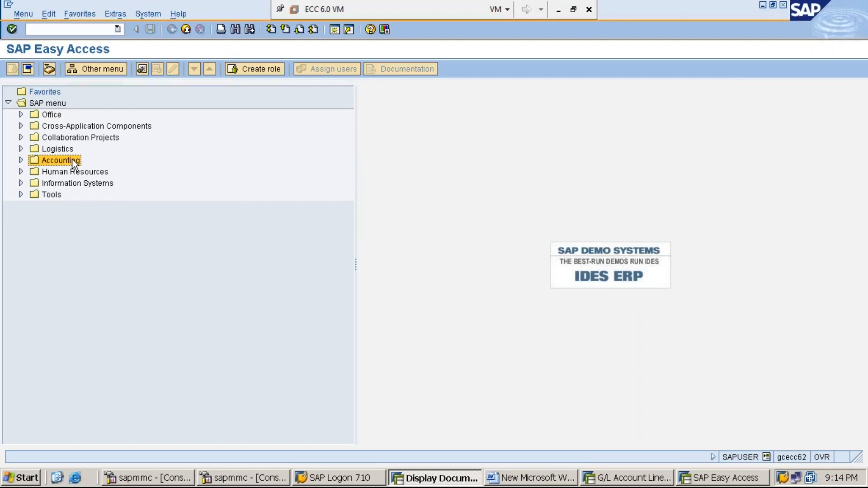
{"action": "key", "text": "Right"}
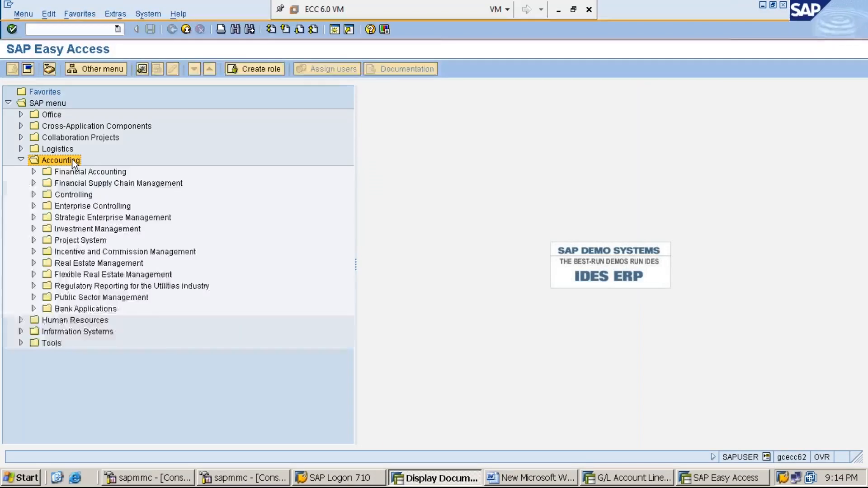
{"action": "key", "text": "Down"}
{"action": "key", "text": "Right"}
{"action": "key", "text": "Down"}
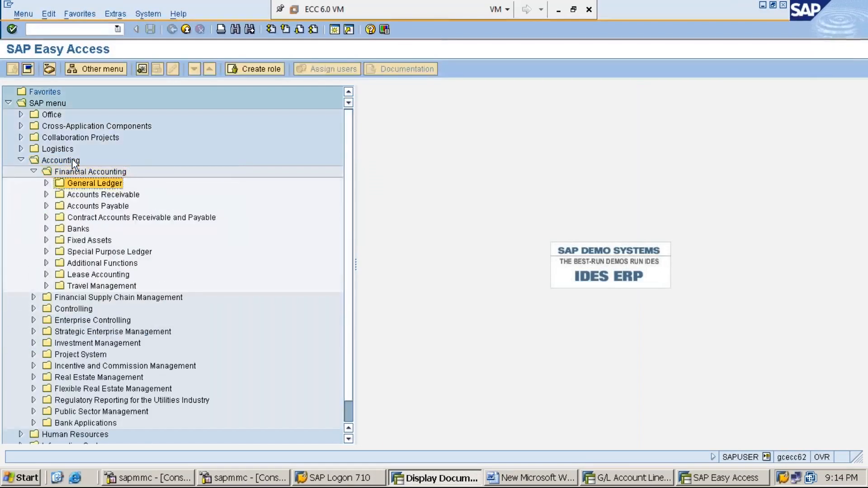
{"action": "key", "text": "Right"}
{"action": "key", "text": "Down"}
{"action": "key", "text": "Right"}
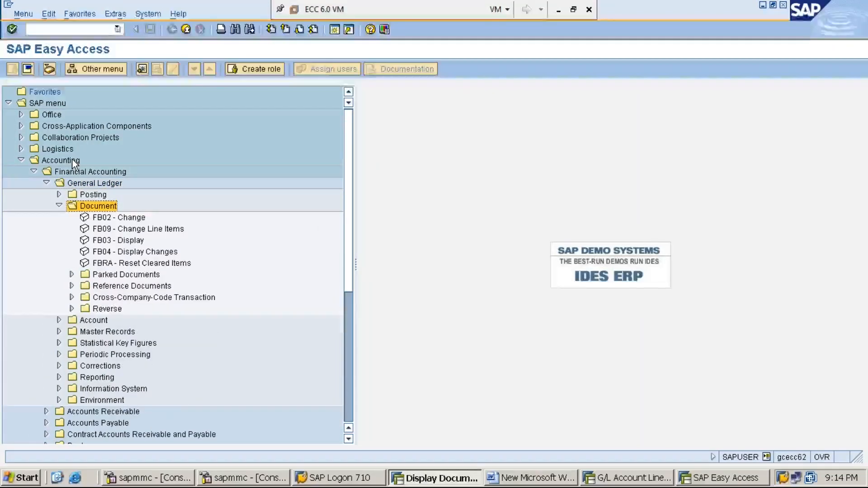
{"action": "key", "text": "Down"}
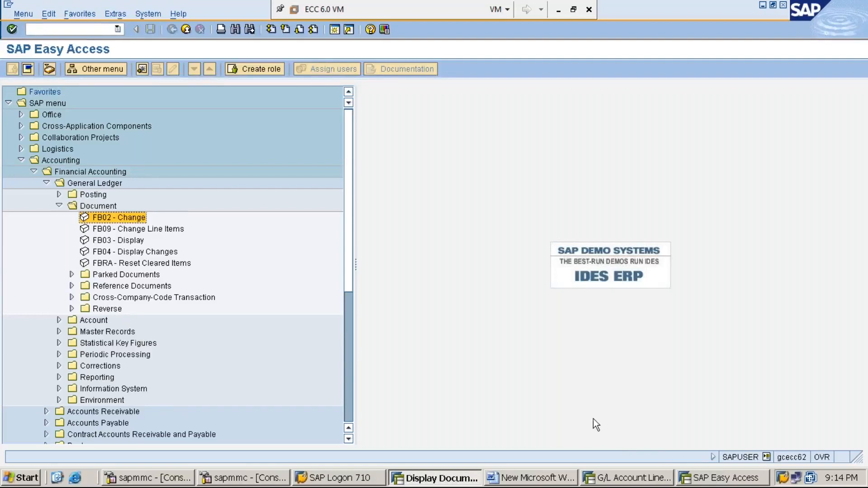
{"action": "key", "text": "Return"}
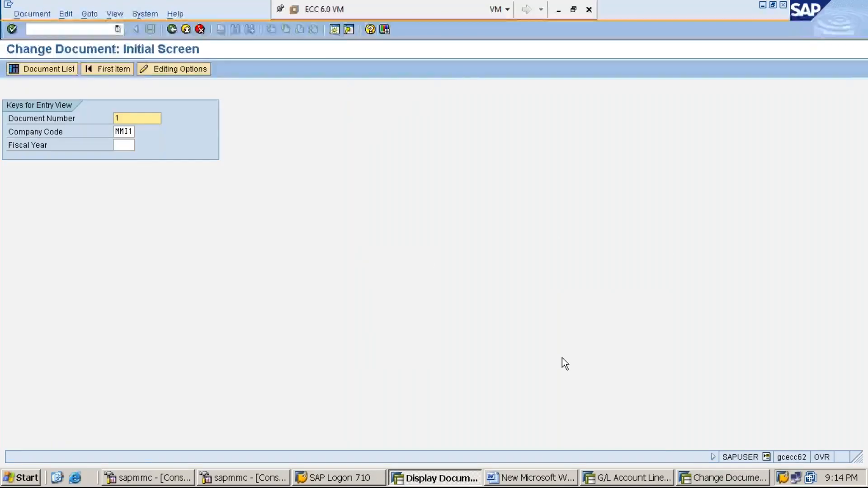
- Open document 1 of company code MMI1 for changing, with fiscal year 2019
{"action": "left_click", "coordinate": [125, 145]}
{"action": "type", "text": "2019"}
{"action": "key", "text": "Return"}
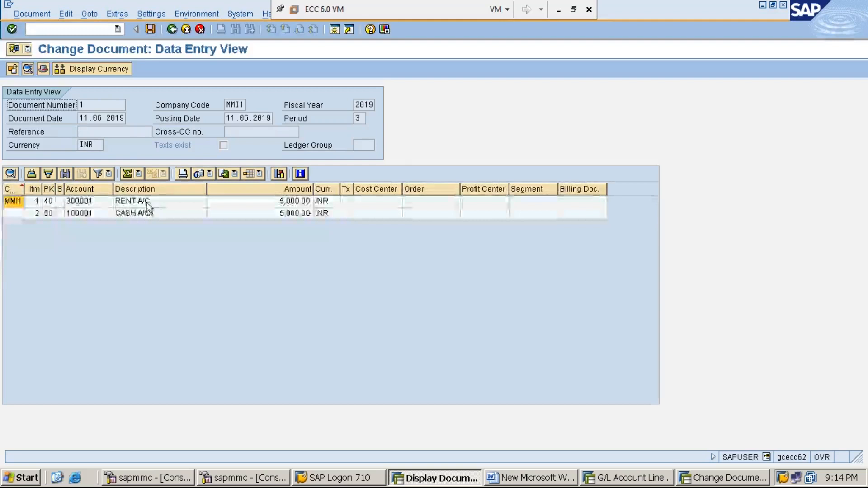
- Open the RENT A/C line item and check whether its amount and text fields can be edited
{"action": "left_click", "coordinate": [147, 202]}
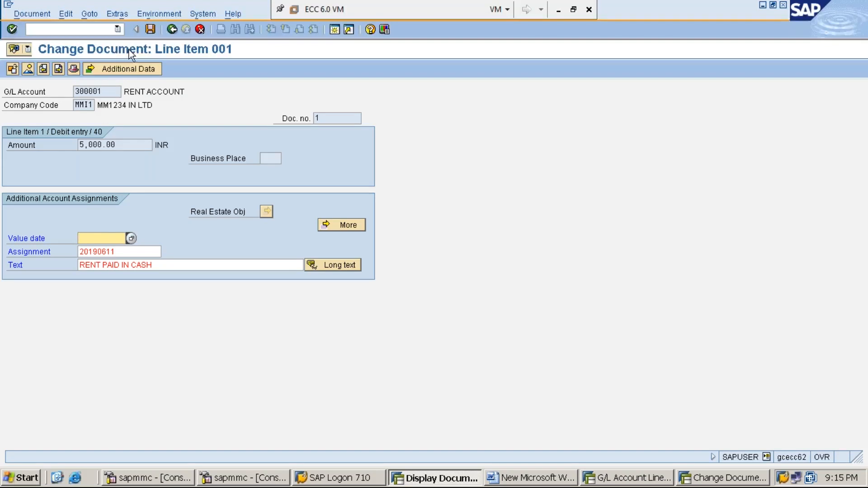
{"action": "mouse_move", "coordinate": [126, 145]}
{"action": "left_mouse_down"}
{"action": "mouse_move", "coordinate": [72, 151]}
{"action": "mouse_move", "coordinate": [137, 143]}
{"action": "mouse_move", "coordinate": [121, 147]}
{"action": "left_mouse_up"}
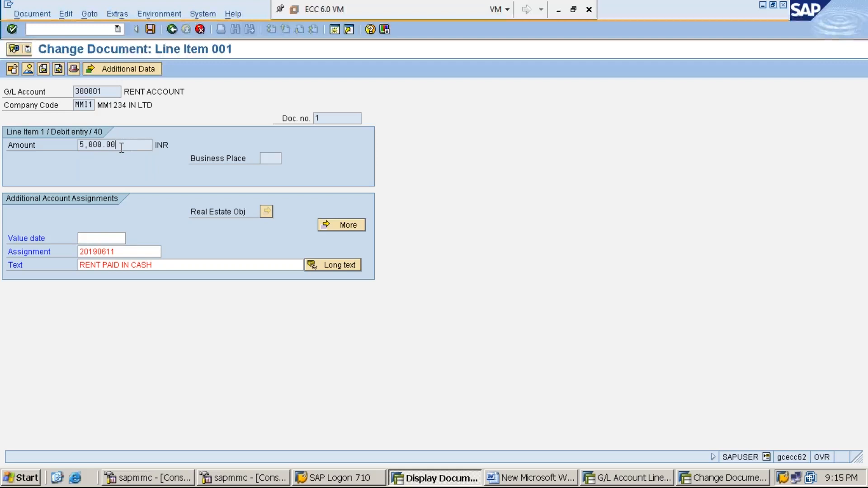
{"action": "mouse_move", "coordinate": [122, 148]}
{"action": "left_mouse_down"}
{"action": "mouse_move", "coordinate": [70, 146]}
{"action": "mouse_move", "coordinate": [130, 145]}
{"action": "mouse_move", "coordinate": [64, 147]}
{"action": "mouse_move", "coordinate": [151, 146]}
{"action": "mouse_move", "coordinate": [64, 148]}
{"action": "mouse_move", "coordinate": [141, 144]}
{"action": "mouse_move", "coordinate": [132, 147]}
{"action": "left_mouse_up"}
{"action": "left_click", "coordinate": [172, 265]}
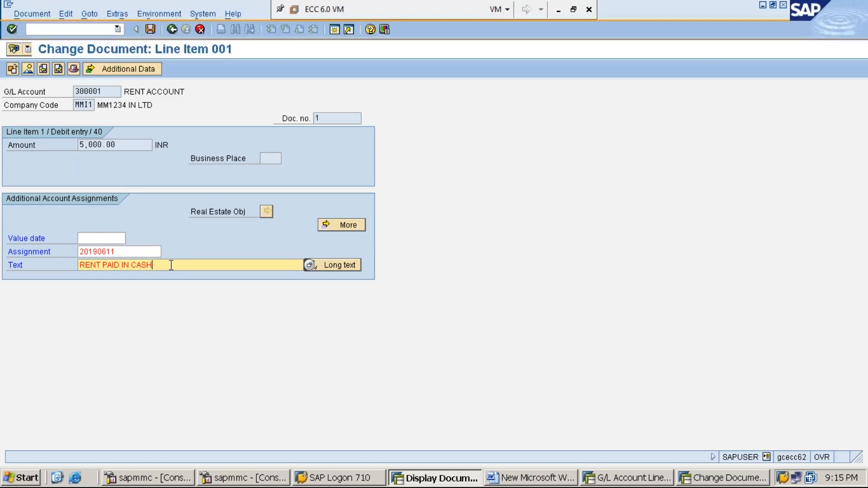
{"action": "left_click", "coordinate": [124, 147]}
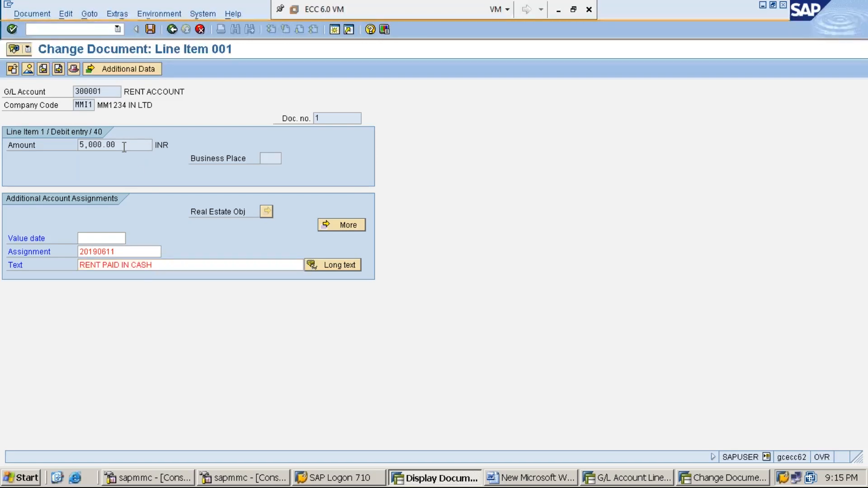
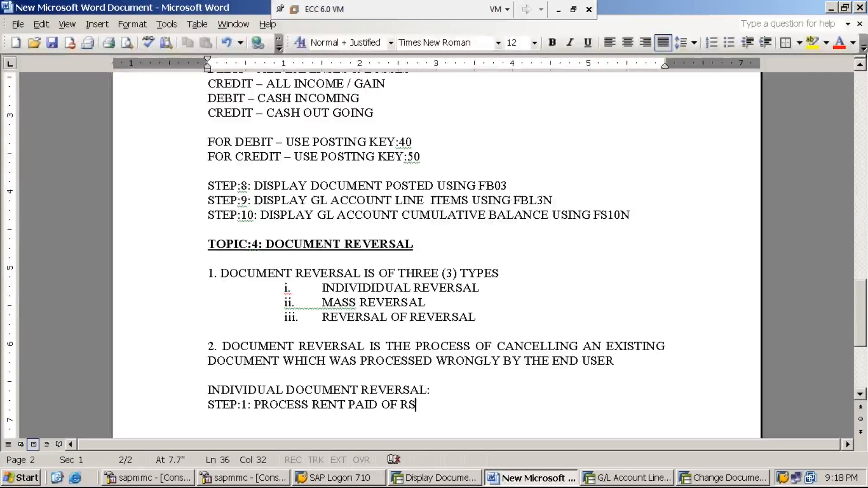
- Complete the STEP:1 line with "PROCESS RENT PAID OF RS.50,000/- WITH AN AMOUNT OF RS.20,000/- USING F-02"
{"action": "type", "text": ",000/-"}
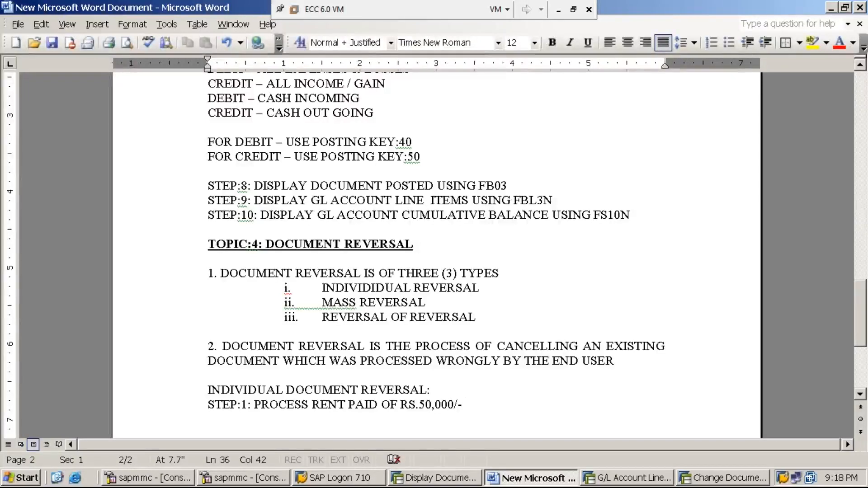
{"action": "type", "text": "WITH "}
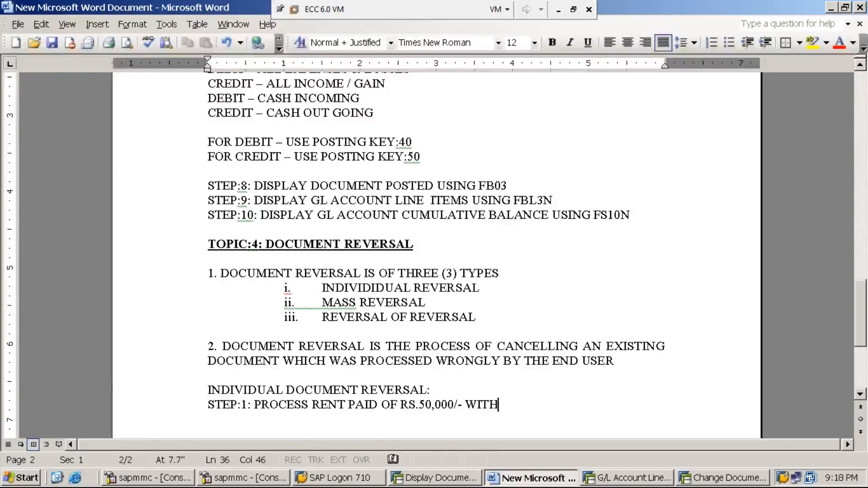
{"action": "type", "text": "A"}
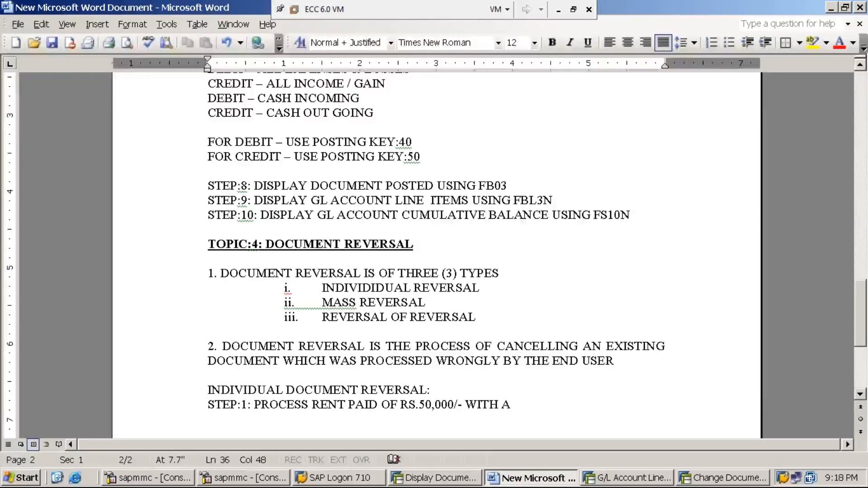
{"action": "type", "text": "N AMOUNT "}
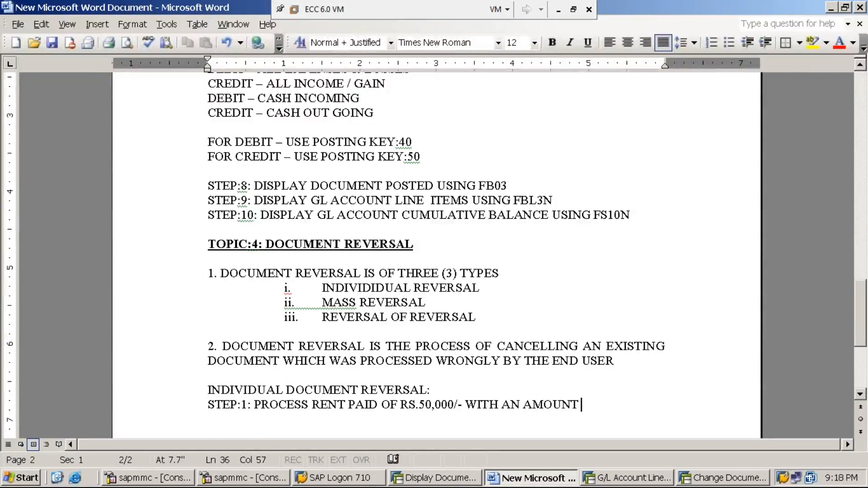
{"action": "type", "text": "OF RS."}
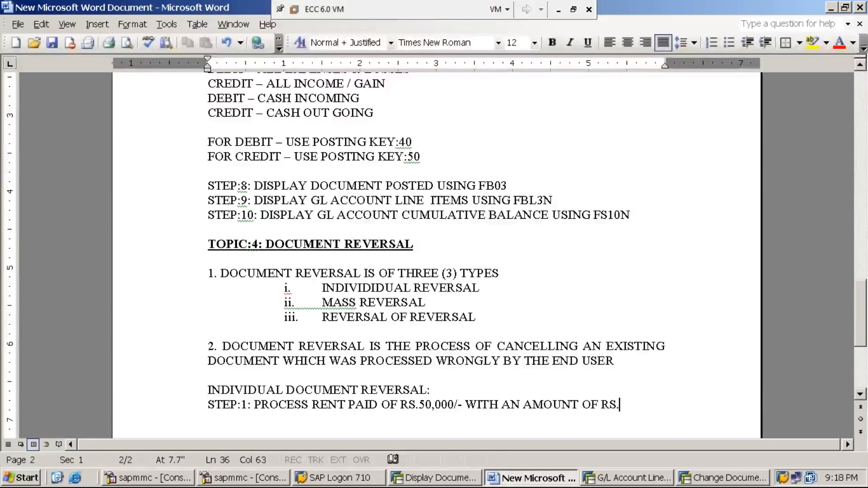
{"action": "type", "text": "20,000"}
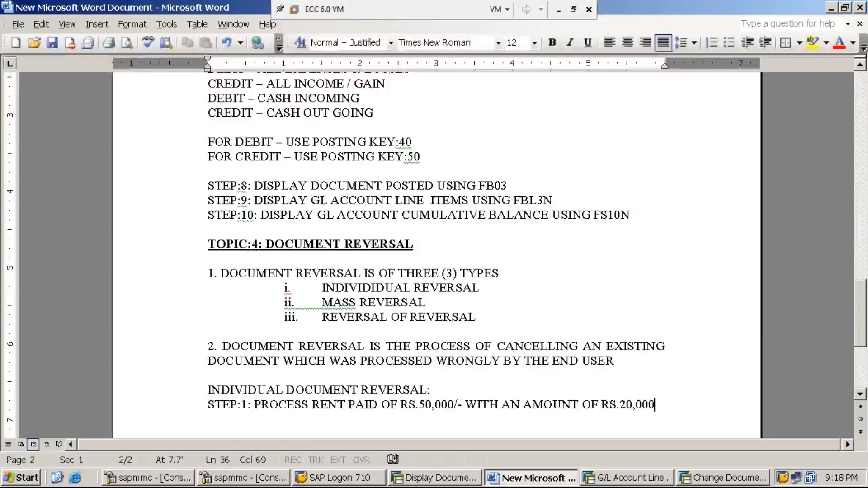
{"action": "type", "text": "/-"}
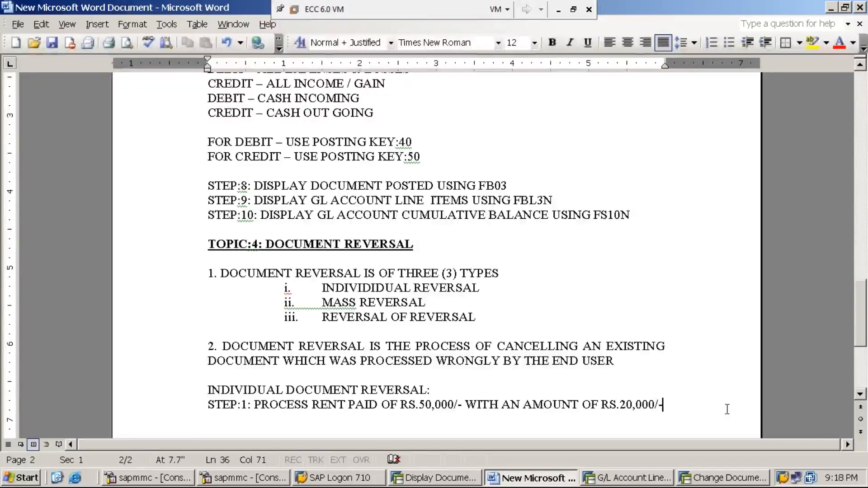
{"action": "type", "text": "USN"}
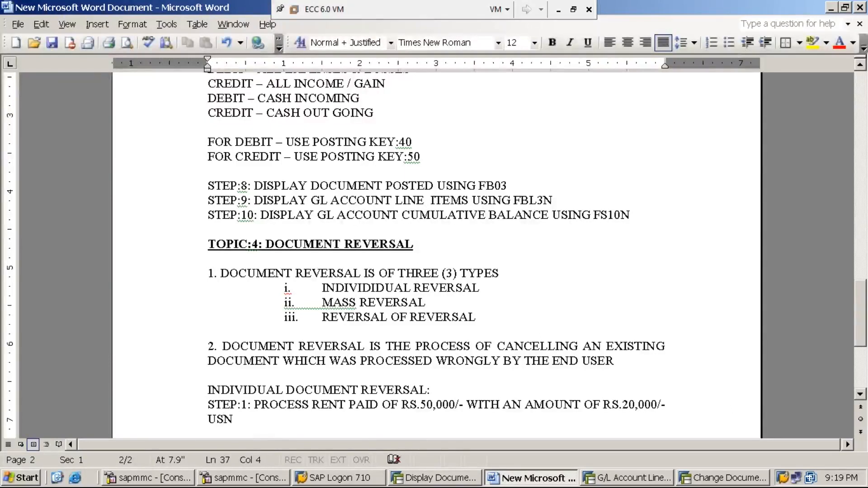
{"action": "key", "text": "BackSpace"}
{"action": "type", "text": "ING F-02"}
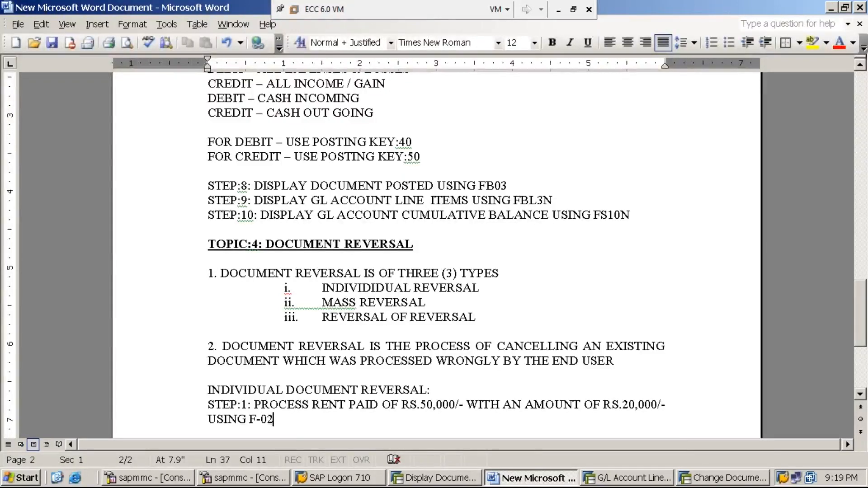
- Switch to the SAP document display, return to SAP Easy Access and collapse the menu tree up to the Accounting folder
{"action": "left_click", "coordinate": [452, 480]}
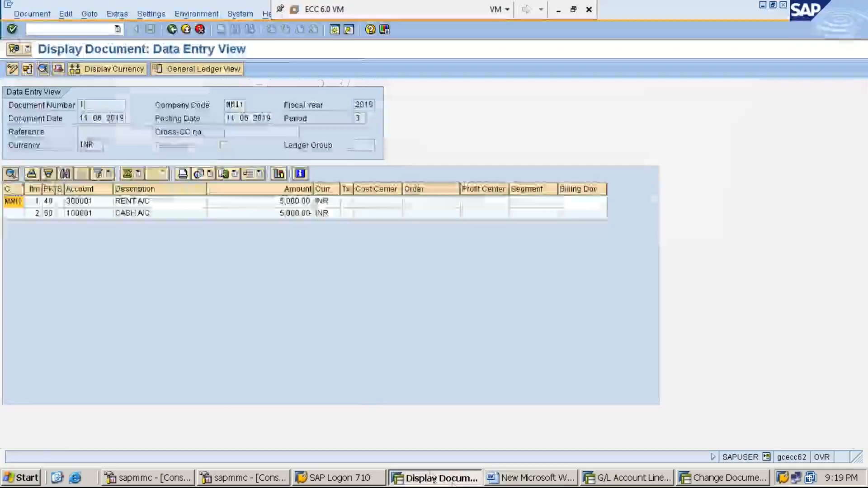
{"action": "left_click", "coordinate": [172, 30]}
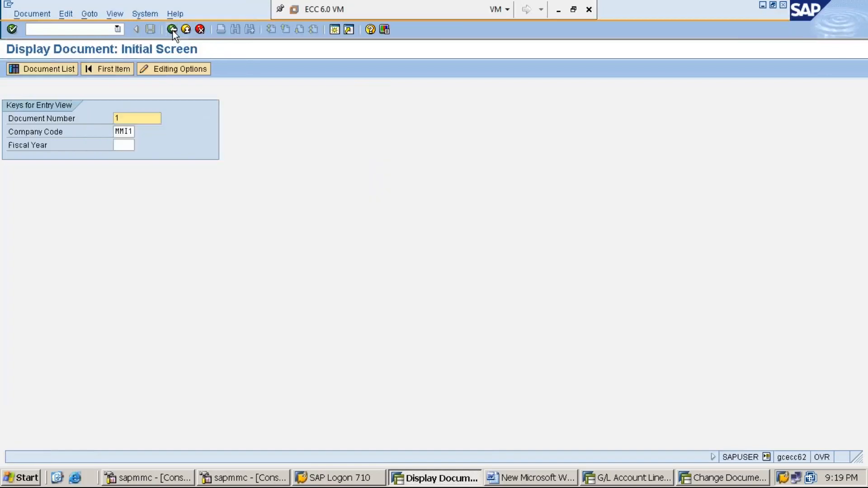
{"action": "left_click", "coordinate": [172, 30]}
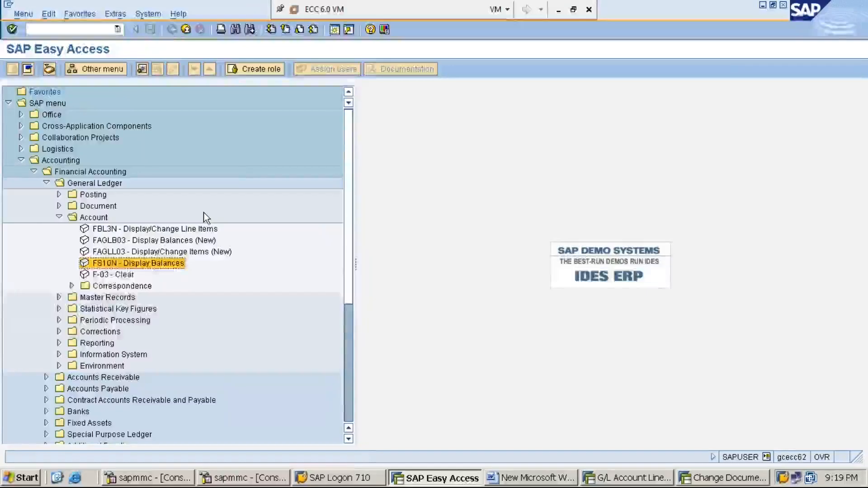
{"action": "key", "text": "Left"}
{"action": "key", "text": "Left"}
{"action": "key", "text": "Left"}
{"action": "key", "text": "Left"}
{"action": "key", "text": "Left"}
{"action": "key", "text": "Left"}
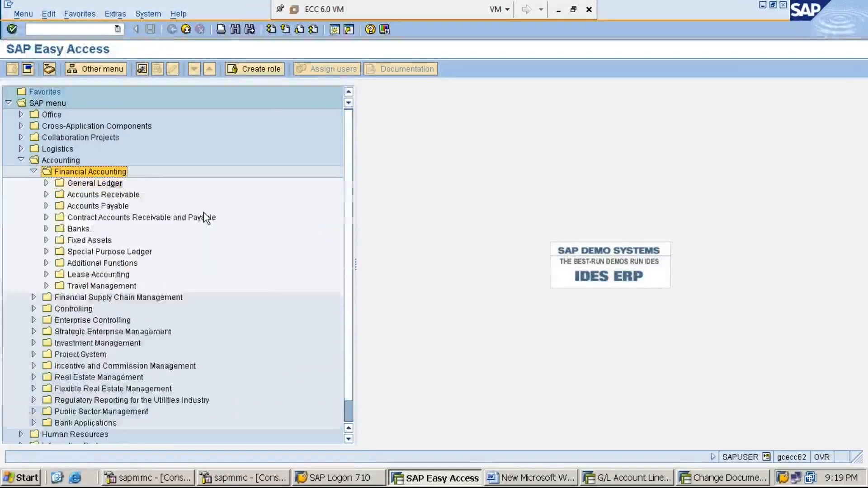
{"action": "key", "text": "Left"}
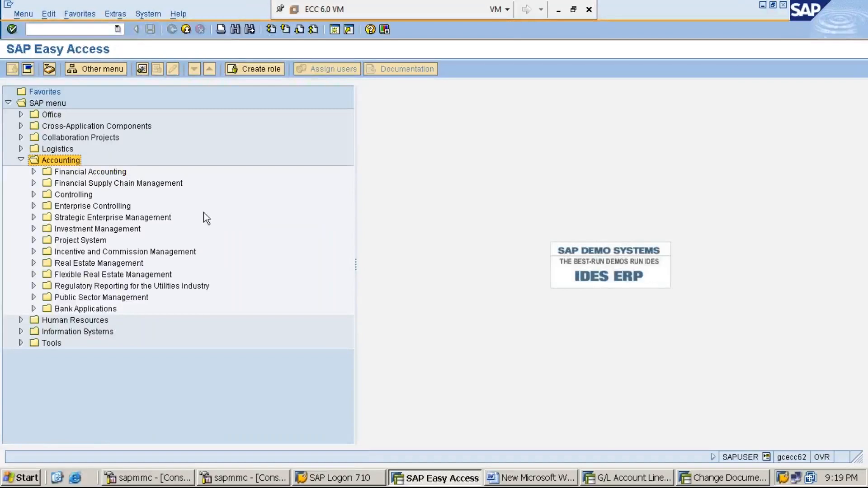
{"action": "key", "text": "Left"}
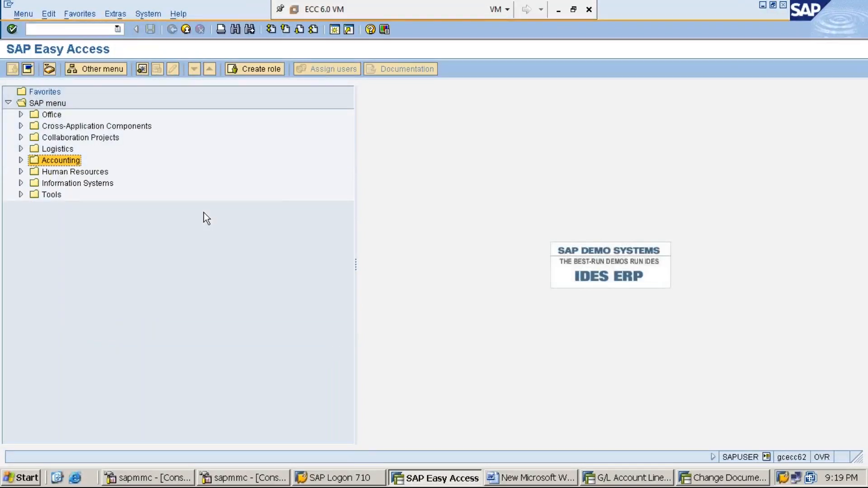
- Start transaction F-02 - General Posting from the General Ledger posting functions under Financial Accounting
{"action": "key", "text": "Right"}
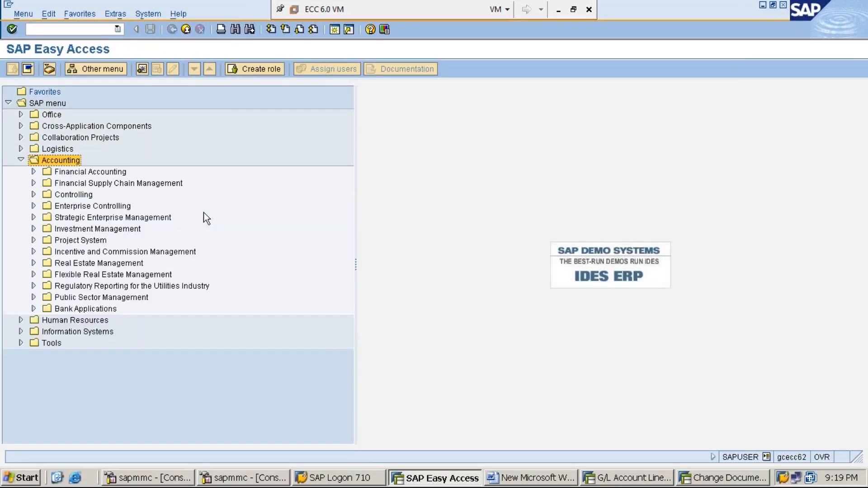
{"action": "key", "text": "Down"}
{"action": "key", "text": "Right"}
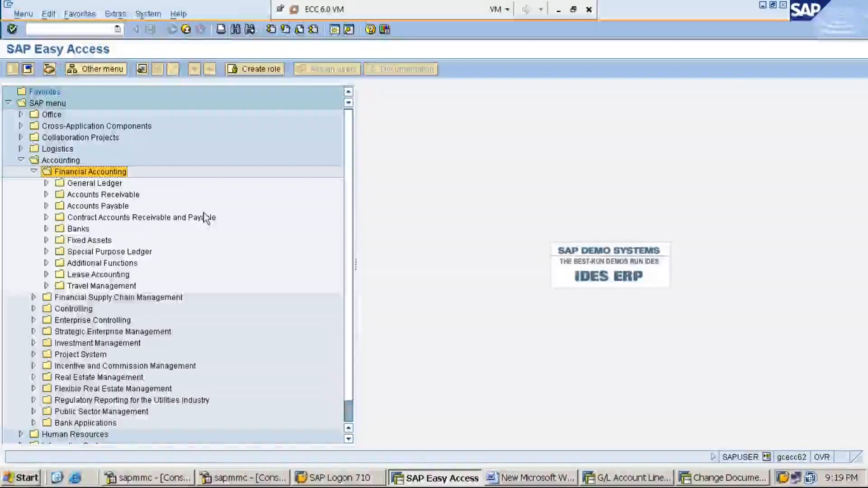
{"action": "key", "text": "Down"}
{"action": "key", "text": "Right"}
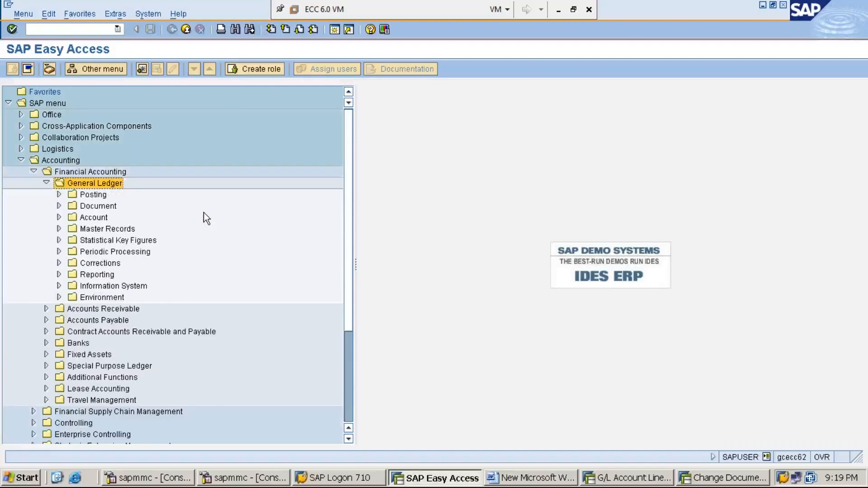
{"action": "key", "text": "Down"}
{"action": "key", "text": "Right"}
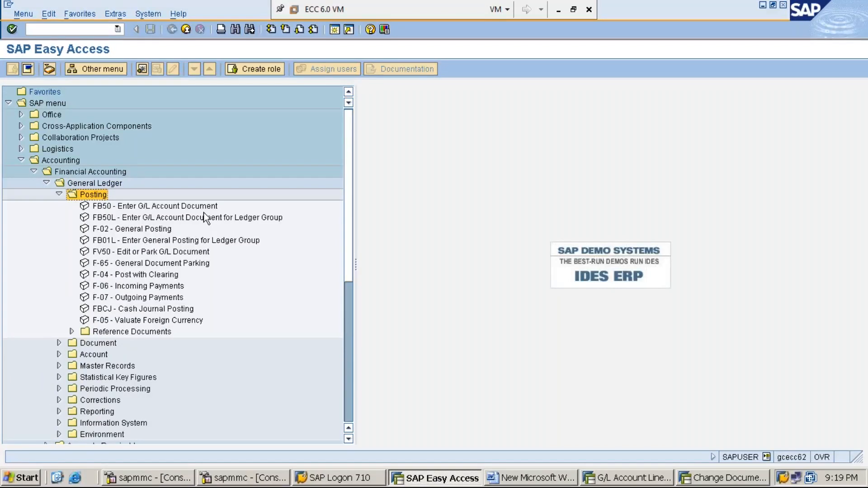
{"action": "key", "text": "Down"}
{"action": "key", "text": "Down"}
{"action": "key", "text": "Down"}
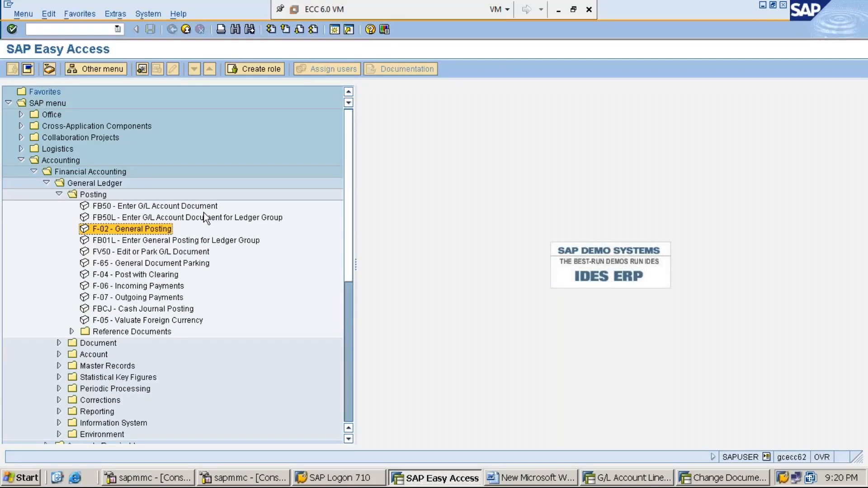
{"action": "double_click", "coordinate": [158, 232]}
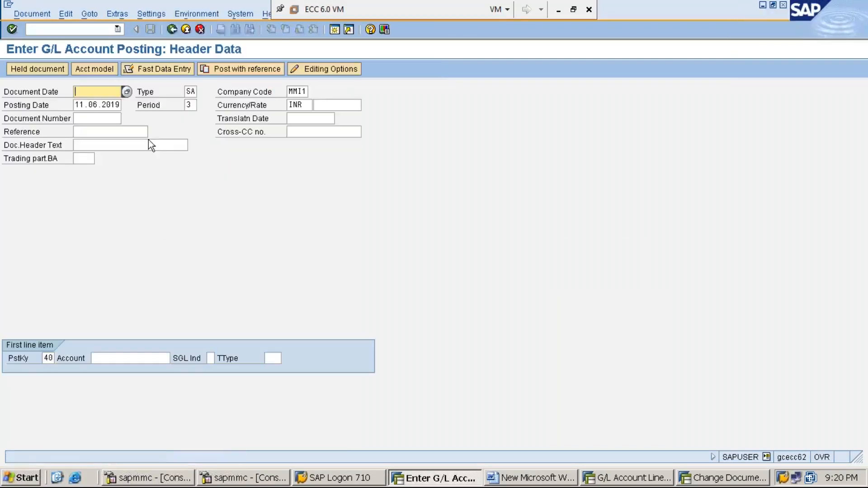
- Set the document date to 11.06.2019 and review the document type, company code, posting date, period and currency in the header
{"action": "type", "text": "11"}
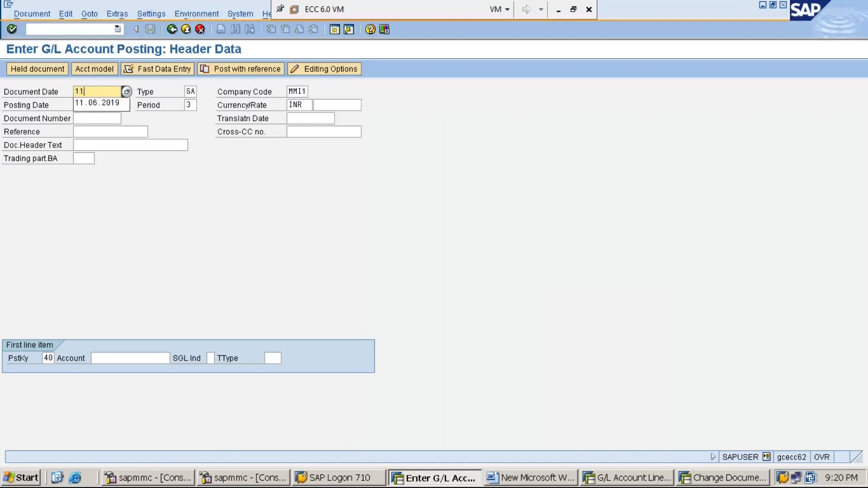
{"action": "key", "text": "Down"}
{"action": "key", "text": "Return"}
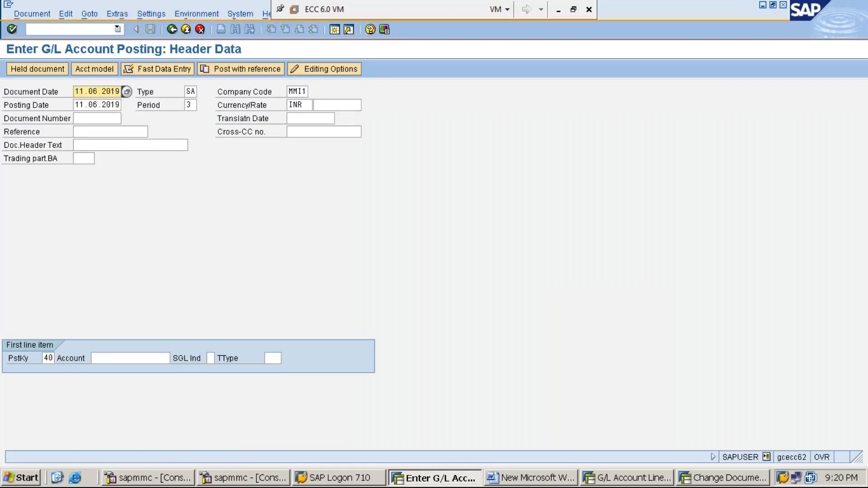
{"action": "key", "text": "Tab"}
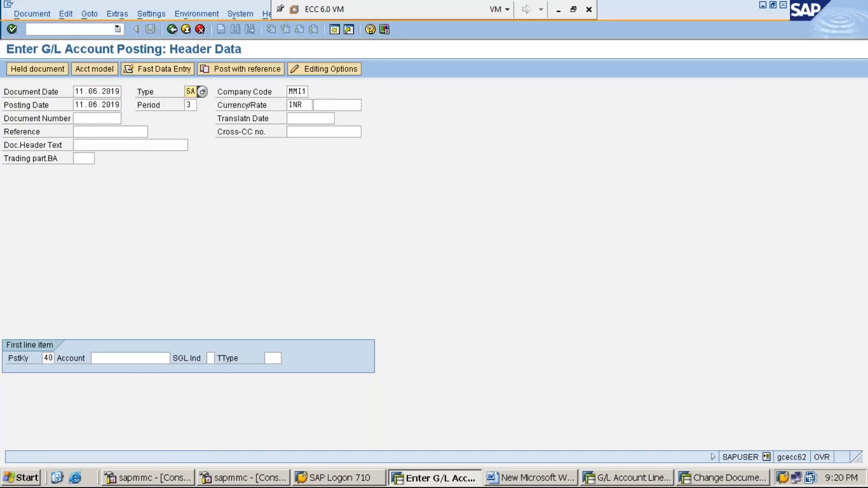
{"action": "key", "text": "Tab"}
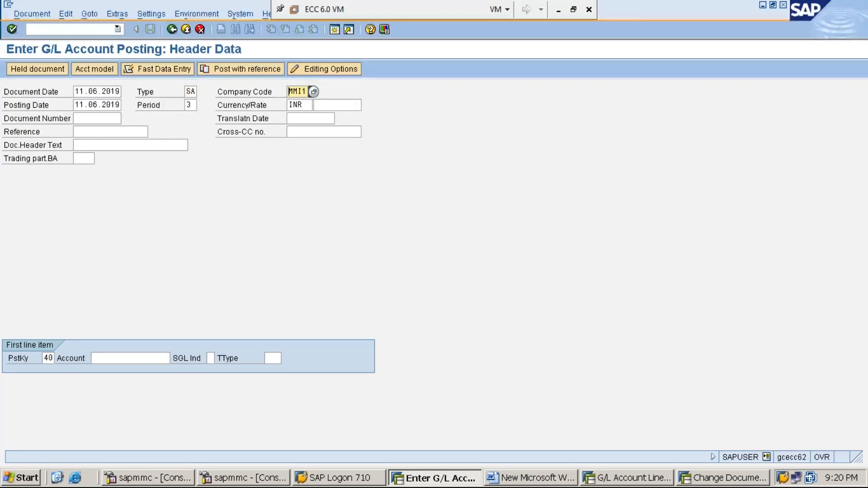
{"action": "key", "text": "Tab"}
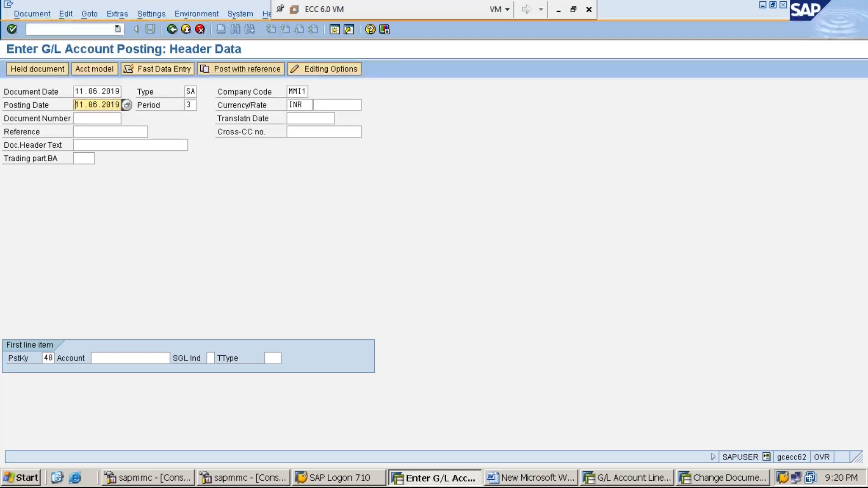
{"action": "left_click", "coordinate": [187, 105]}
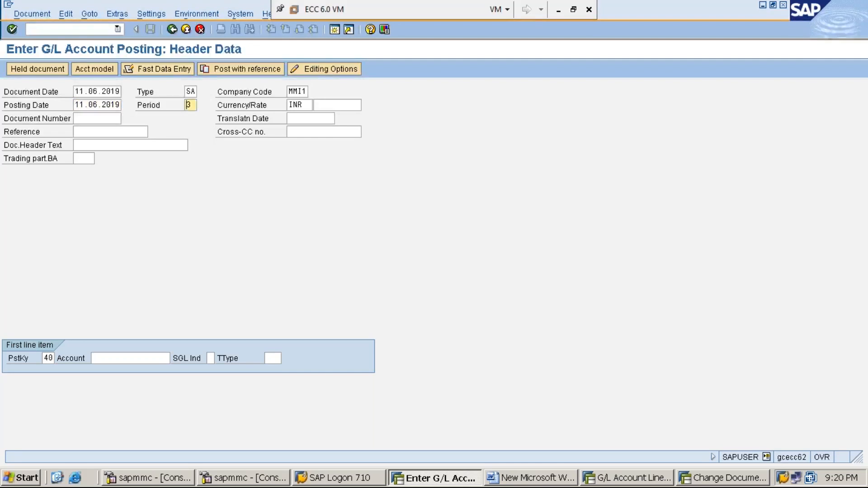
{"action": "left_click", "coordinate": [290, 105]}
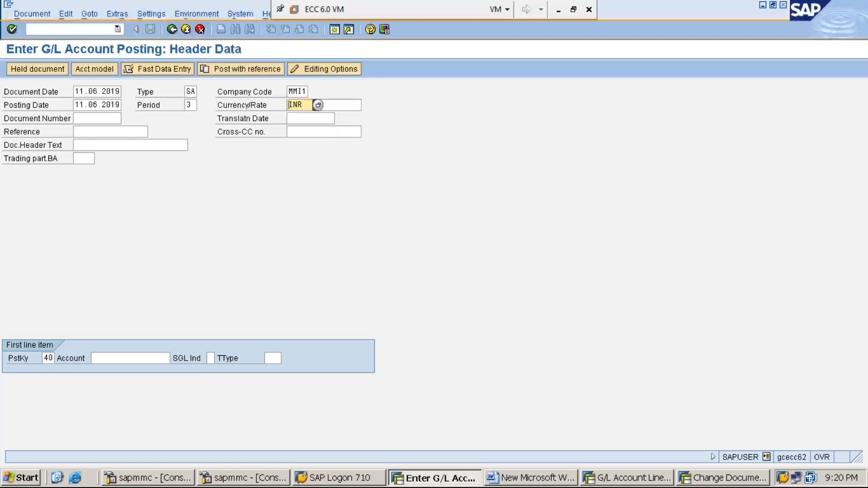
- Enter rent account 300001 for the first line item with posting key 40 and proceed to its item details
{"action": "key", "text": "Tab"}
{"action": "key", "text": "Tab"}
{"action": "key", "text": "Tab"}
{"action": "key", "text": "Tab"}
{"action": "key", "text": "Tab"}
{"action": "key", "text": "Tab"}
{"action": "key", "text": "Tab"}
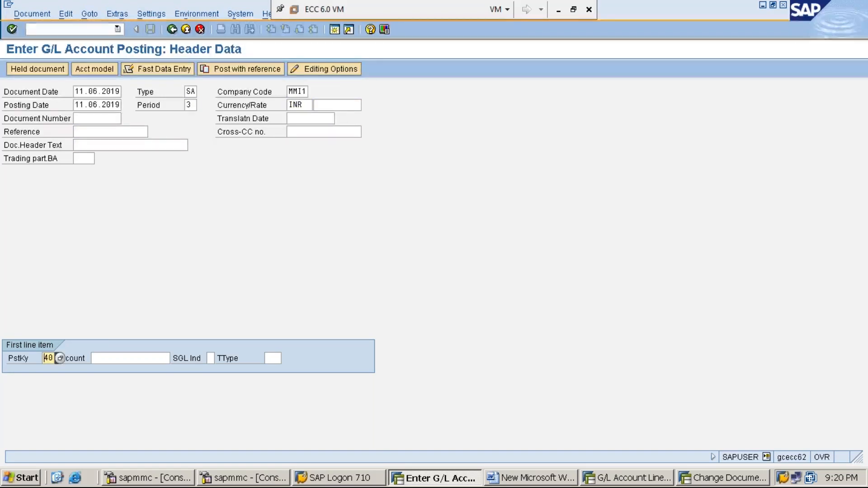
{"action": "key", "text": "Tab"}
{"action": "type", "text": "3"}
{"action": "key", "text": "Down"}
{"action": "key", "text": "Return"}
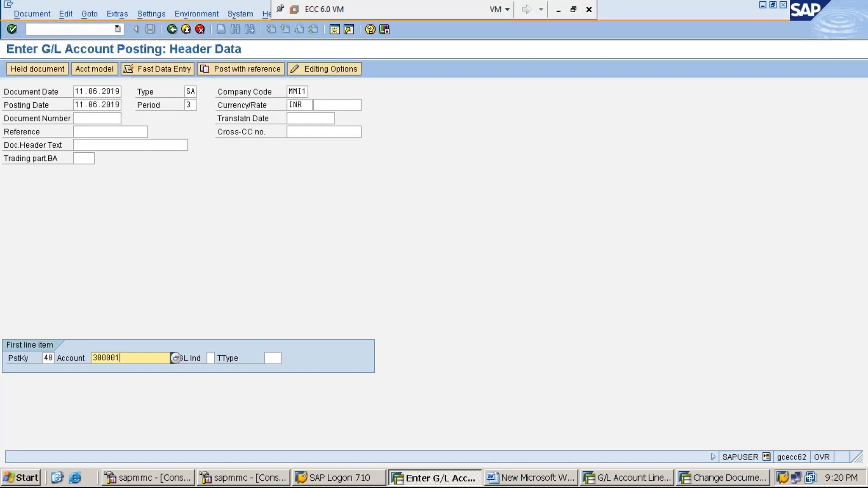
{"action": "key", "text": "Return"}
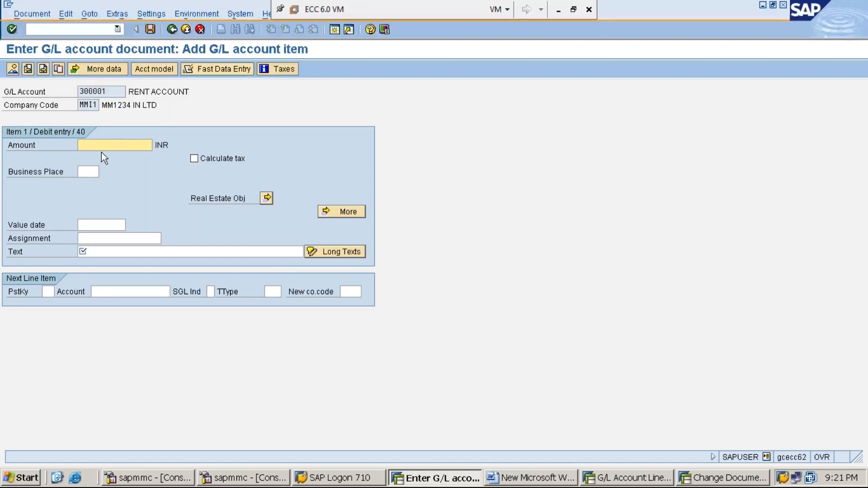
- Check the exercise amount in the Word notes and set the rent debit item's amount to 20000 INR in SAP
{"action": "left_click", "coordinate": [531, 477]}
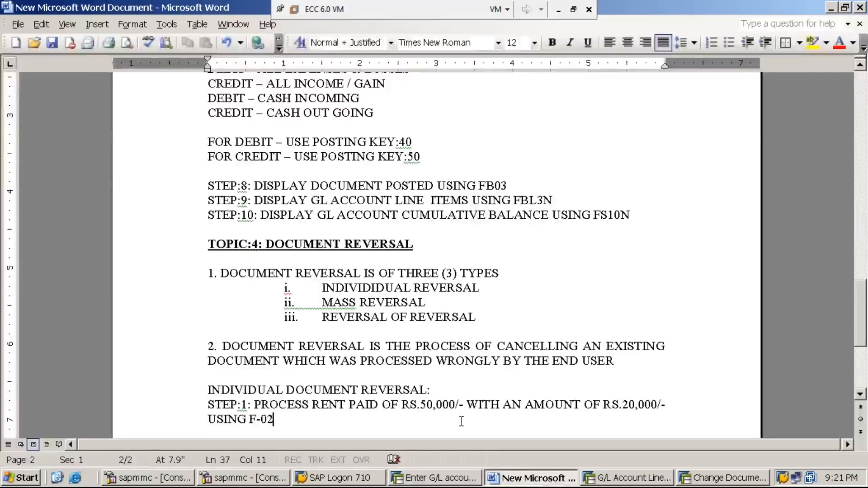
{"action": "left_click", "coordinate": [831, 7]}
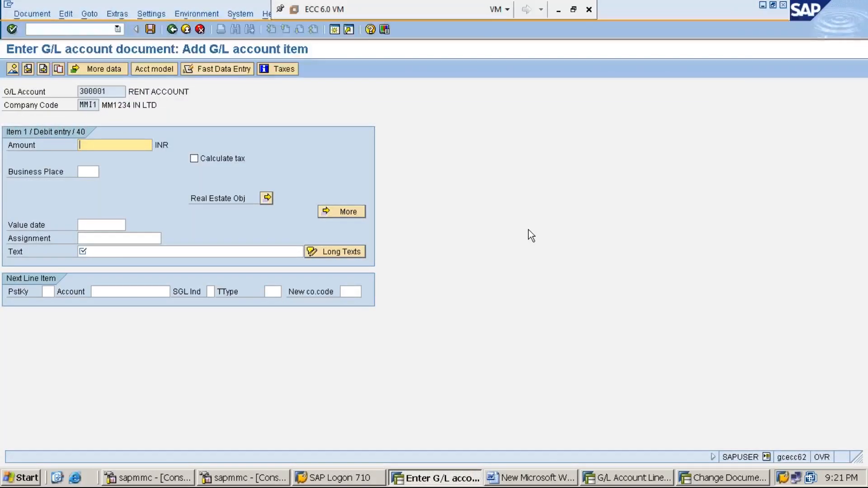
{"action": "type", "text": "20000"}
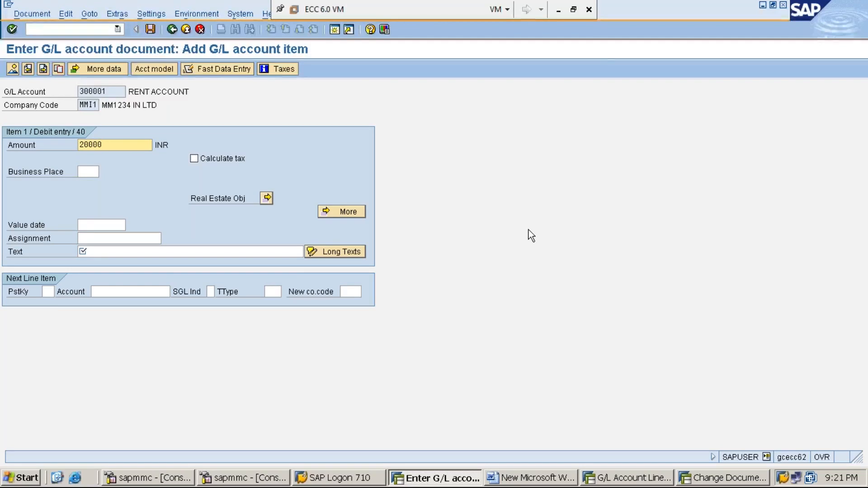
- Enter RENT PAID IN CASH as the rent debit item's text
{"action": "left_click", "coordinate": [145, 251]}
{"action": "type", "text": "RE"}
{"action": "key", "text": "Down"}
{"action": "key", "text": "Return"}
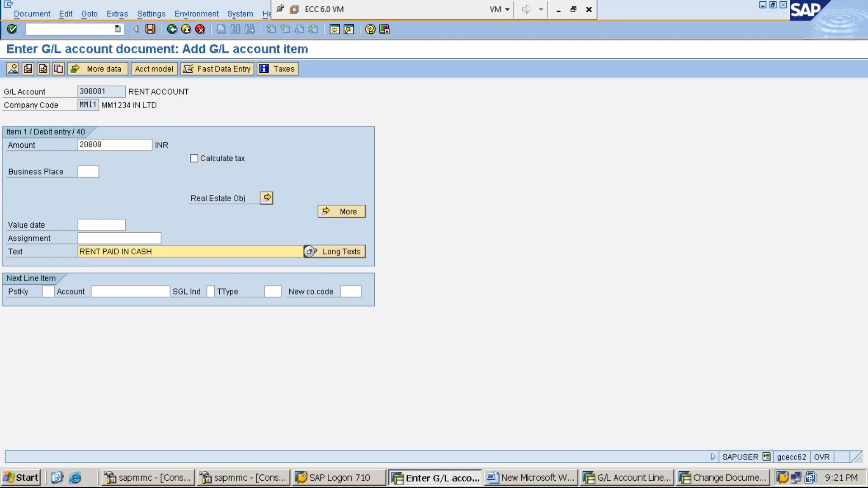
- Enter cash account 100001 with posting key 50 as the next line item and proceed to its item details
{"action": "left_click", "coordinate": [48, 292]}
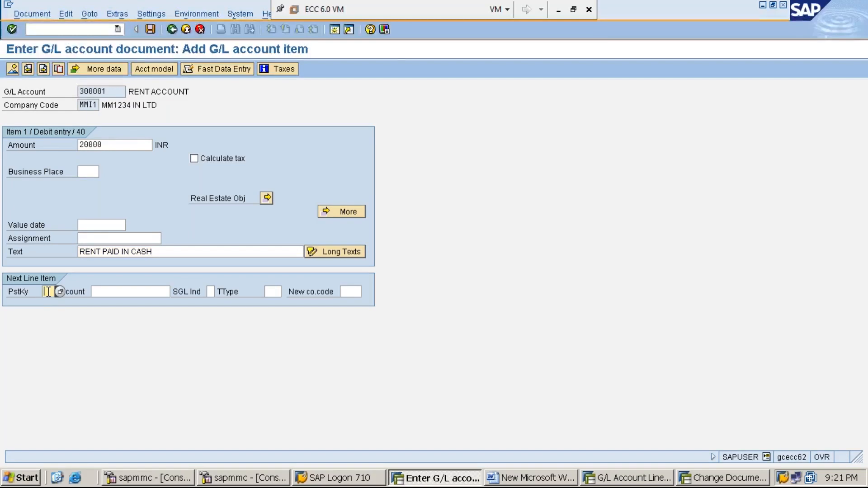
{"action": "type", "text": "50"}
{"action": "key", "text": "Tab"}
{"action": "type", "text": "100001"}
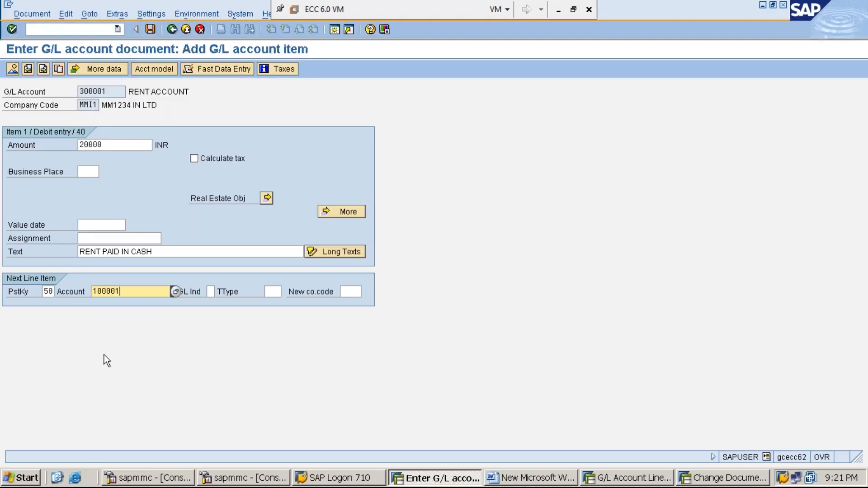
{"action": "key", "text": "Return"}
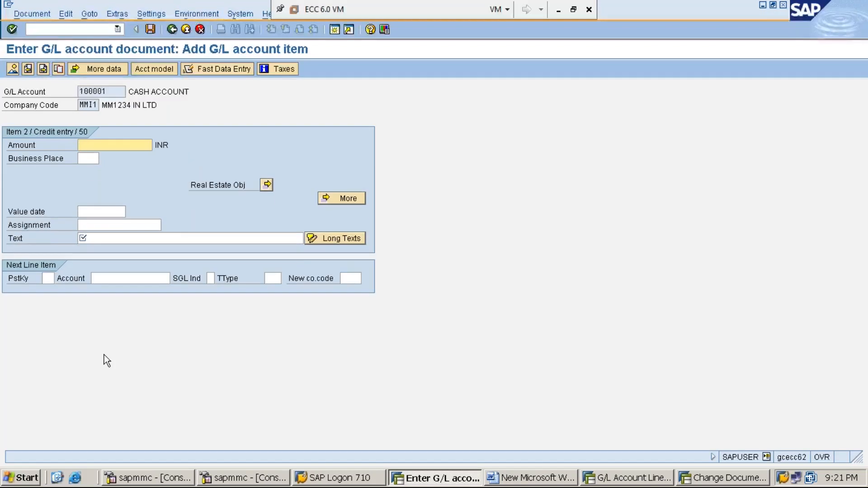
- Fill the cash credit item with * as the balancing amount and + to copy the previous item's text
{"action": "type", "text": "*"}
{"action": "key", "text": "Tab"}
{"action": "key", "text": "Tab"}
{"action": "key", "text": "Tab"}
{"action": "key", "text": "Tab"}
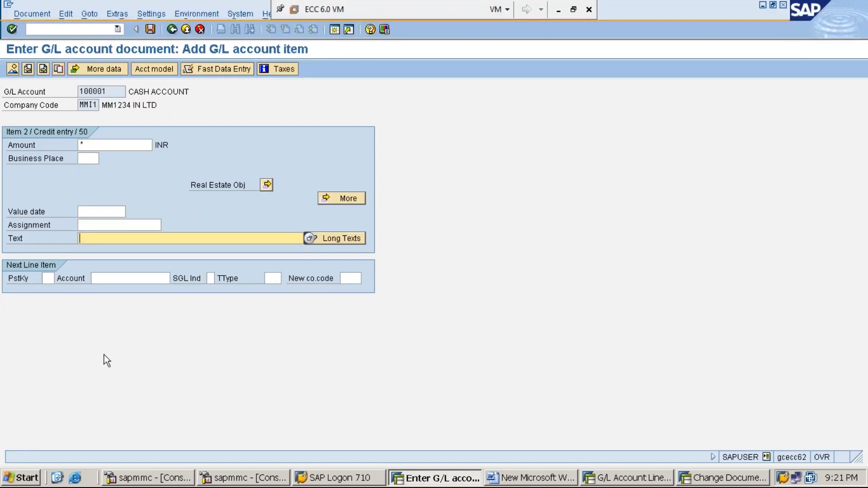
{"action": "type", "text": "+"}
- Simulate the rent payment document to check its debit and credit items, and post it
{"action": "left_click", "coordinate": [33, 14]}
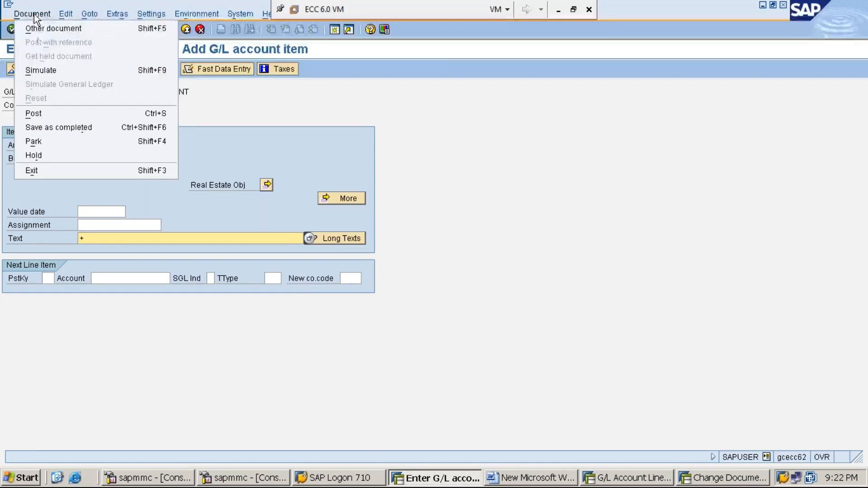
{"action": "left_click", "coordinate": [59, 73]}
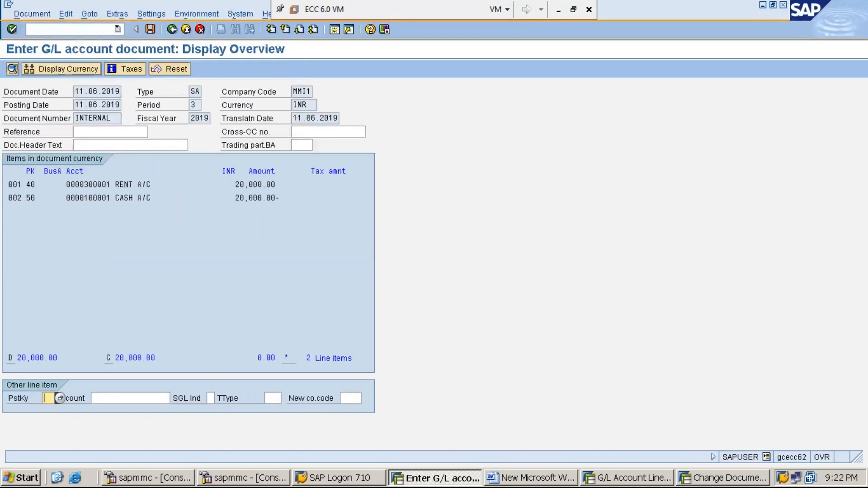
{"action": "left_click", "coordinate": [150, 29]}
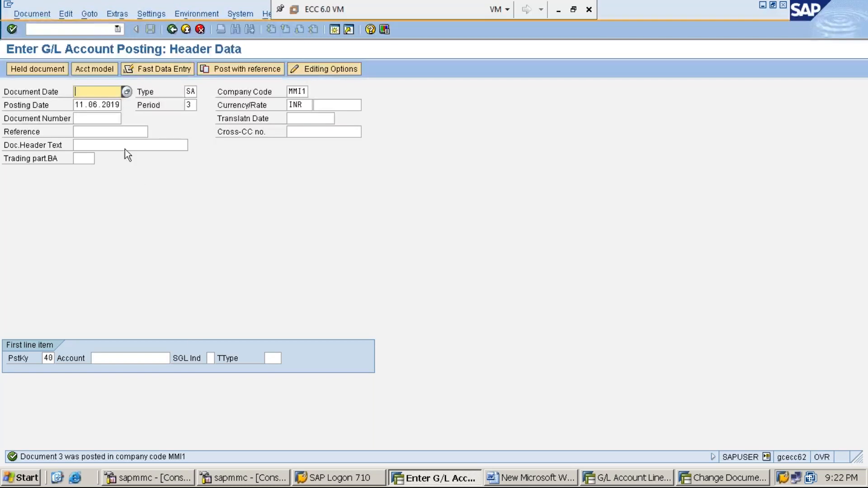
- Display the just-posted rent document of company code MMI1 with transaction FB03 and review its line items
{"action": "left_click", "coordinate": [90, 31]}
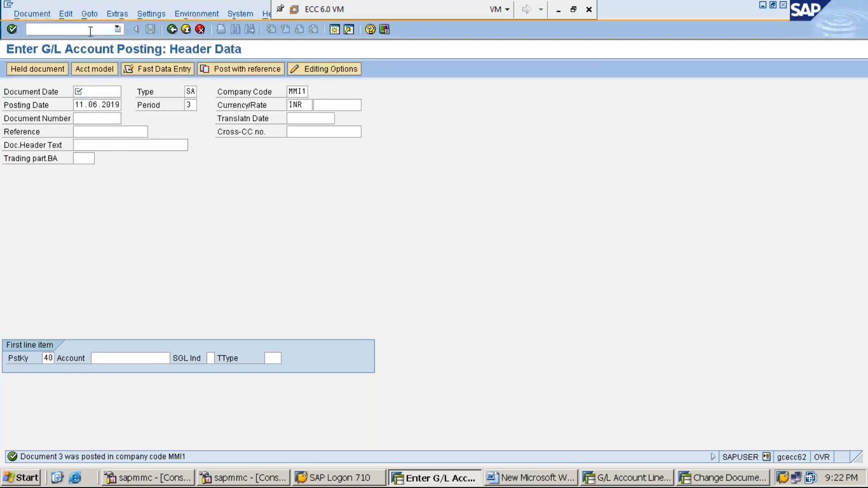
{"action": "type", "text": "/N"}
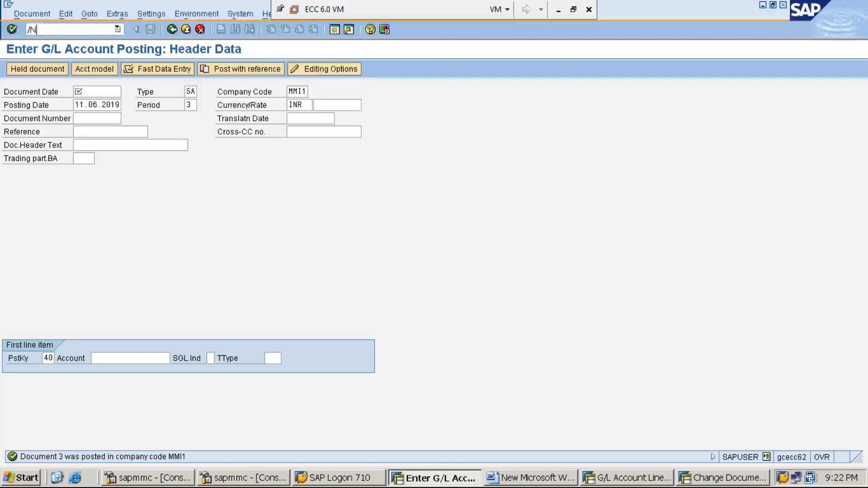
{"action": "type", "text": "FB03"}
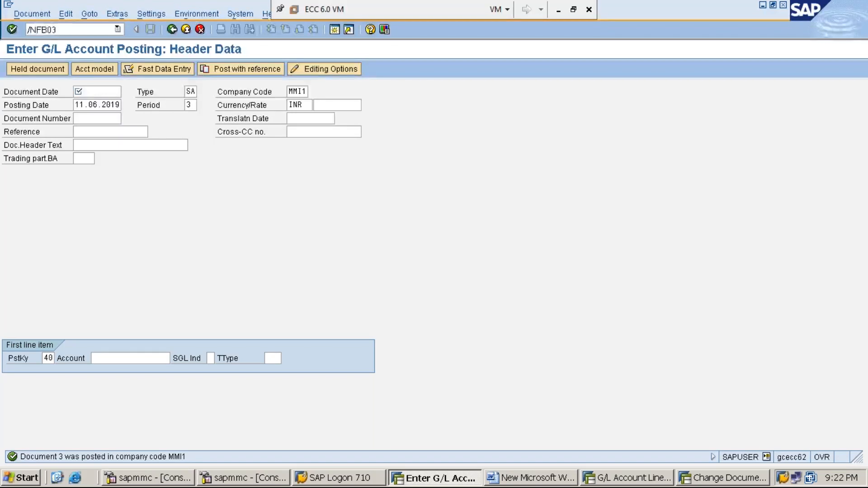
{"action": "key", "text": "Return"}
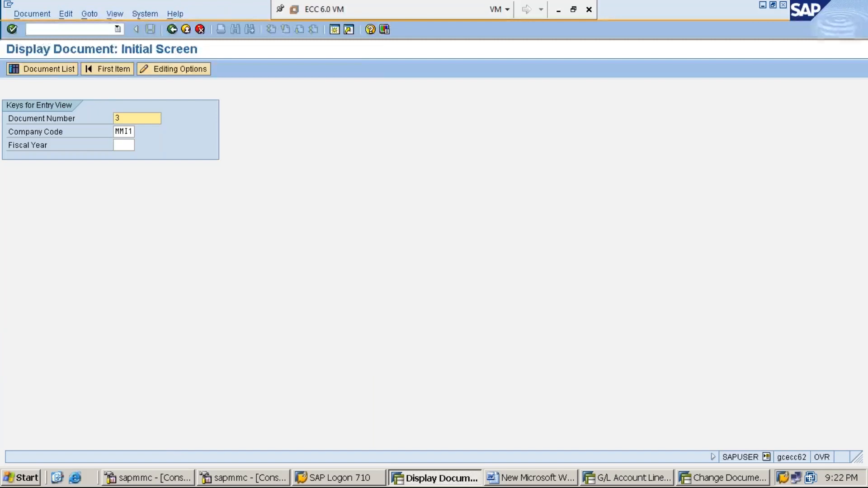
{"action": "key", "text": "Return"}
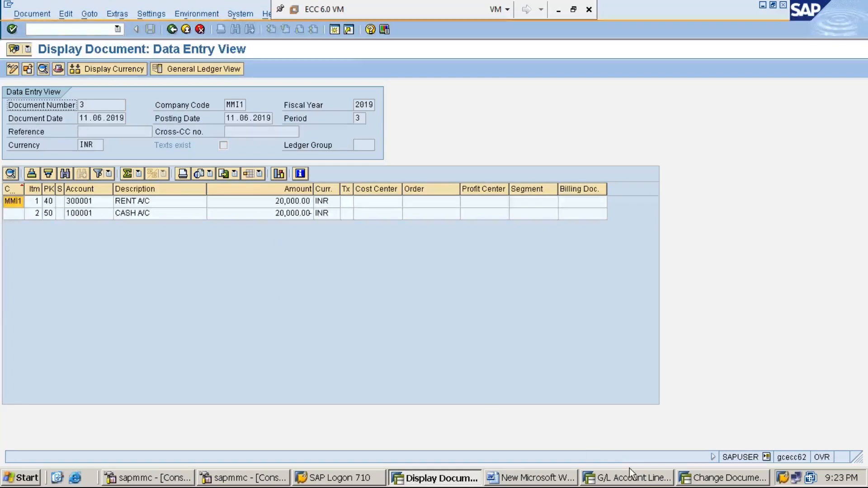
- Switch to the Word notes and add the line "STEP:2: REVERSE/CANCEL THE DOCUMENT CREATED IN STEP-1 USING FB08" below step 1
{"action": "left_click", "coordinate": [520, 482]}
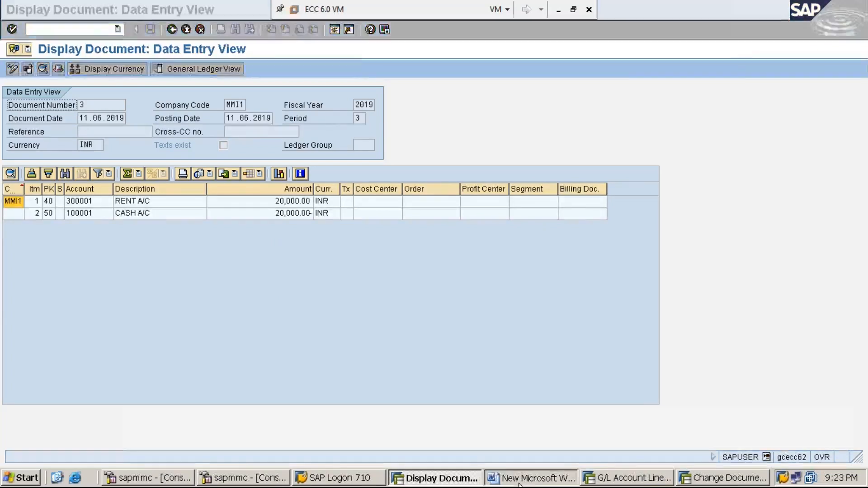
{"action": "key", "text": "Return"}
{"action": "type", "text": "STEP:"}
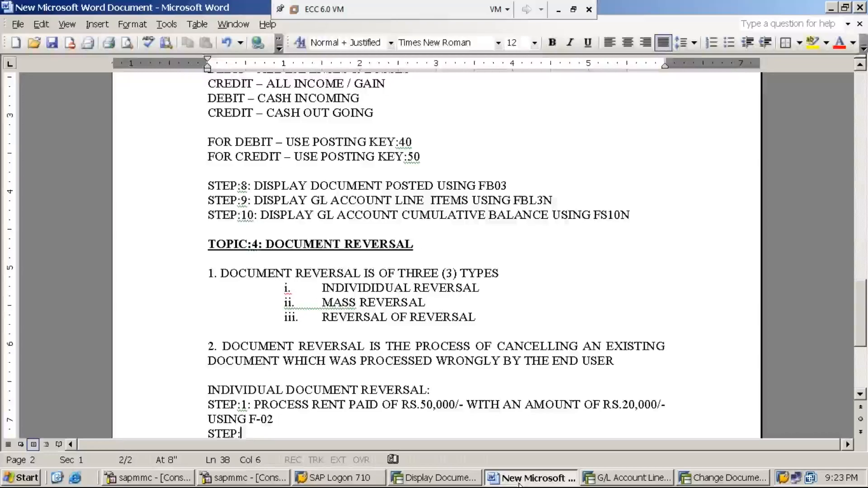
{"action": "type", "text": "2: "}
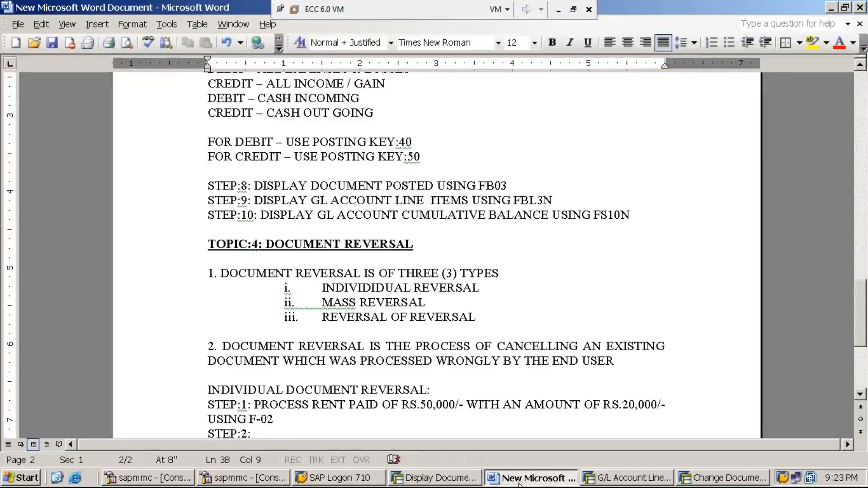
{"action": "type", "text": "REVERSE"}
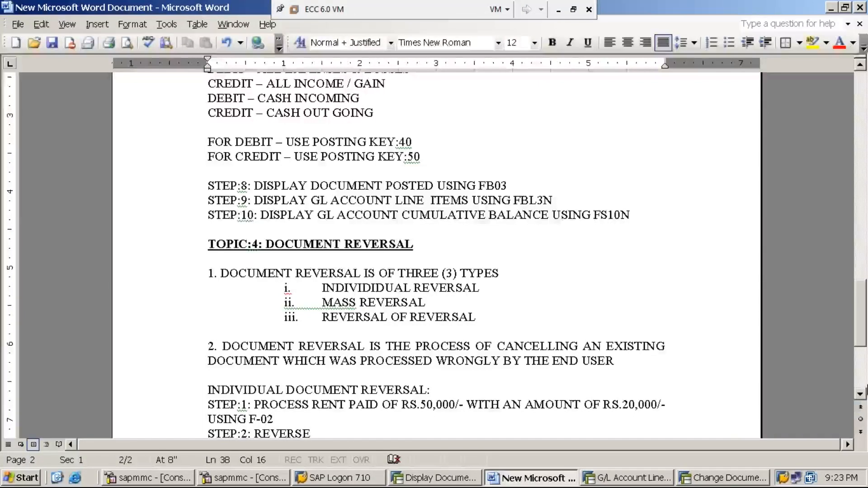
{"action": "scroll", "coordinate": [861, 398], "scroll_direction": "down", "scroll_amount": 2}
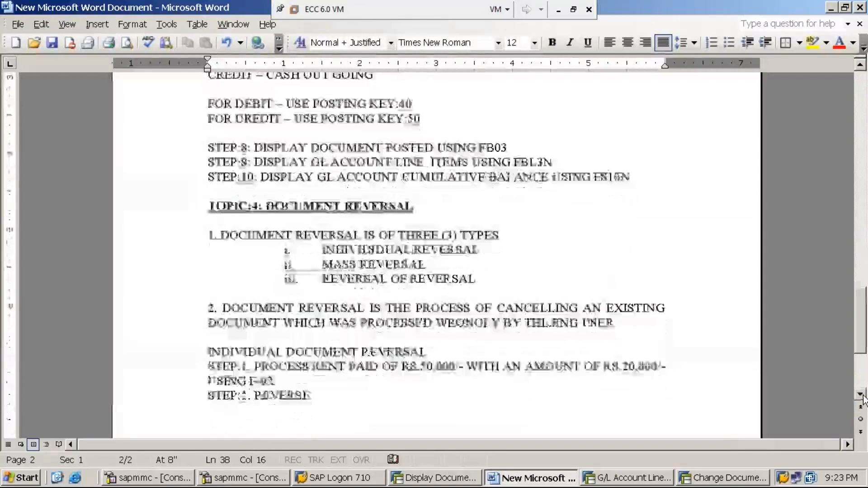
{"action": "type", "text": "/"}
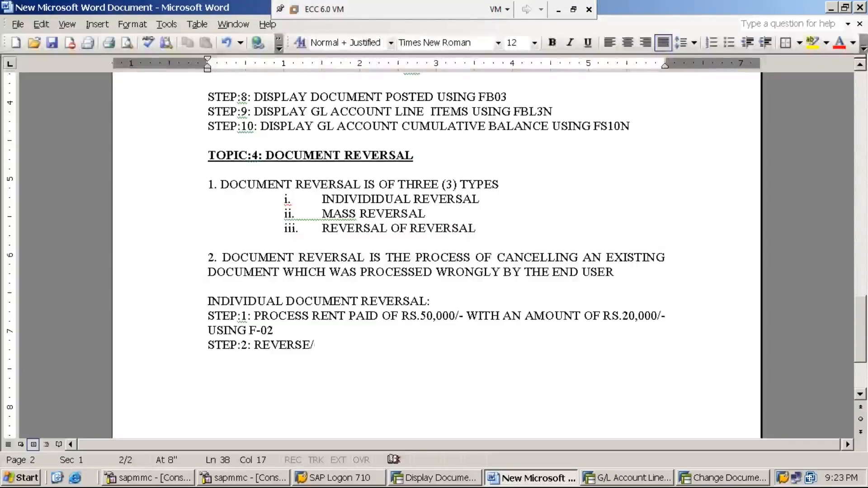
{"action": "type", "text": "CANCEL THE "}
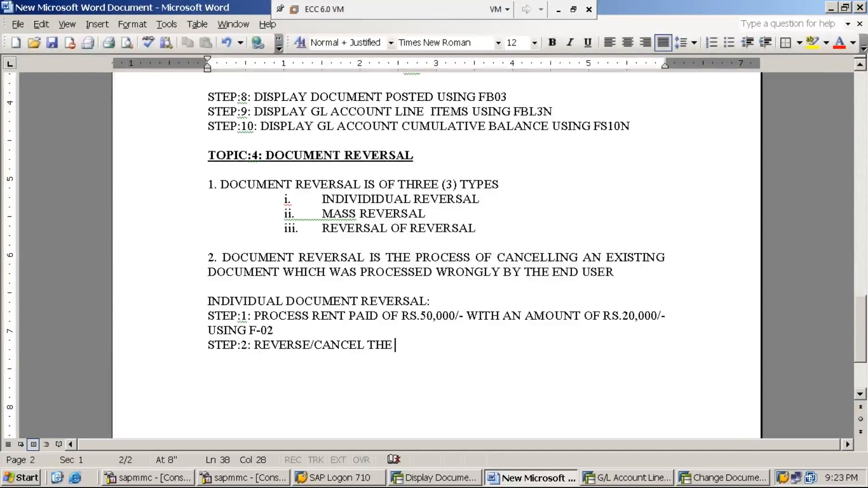
{"action": "type", "text": "DOCU"}
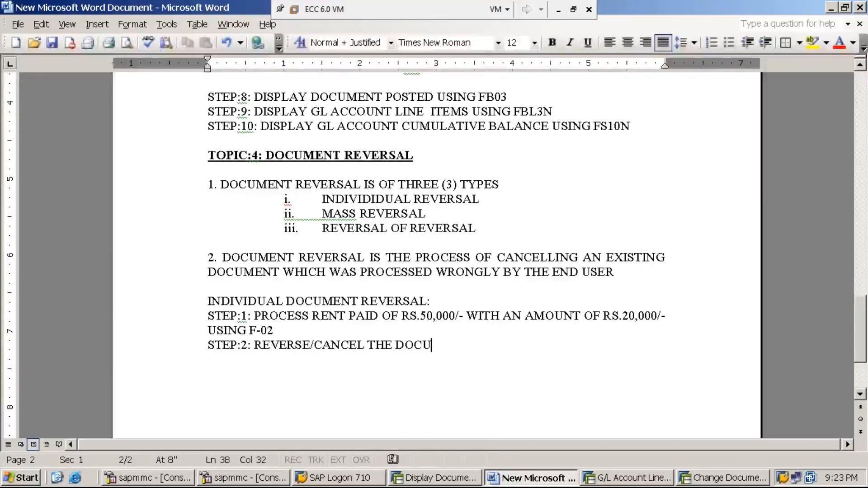
{"action": "type", "text": "MENT CR"}
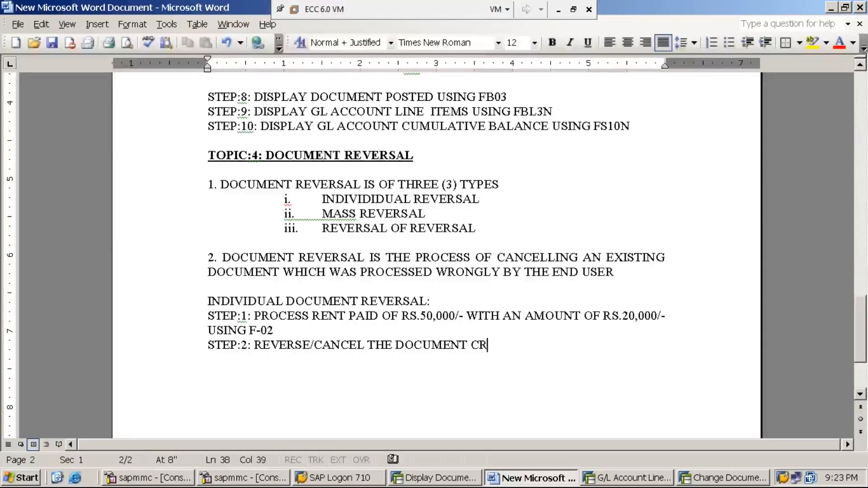
{"action": "type", "text": "EATED IN STEP"}
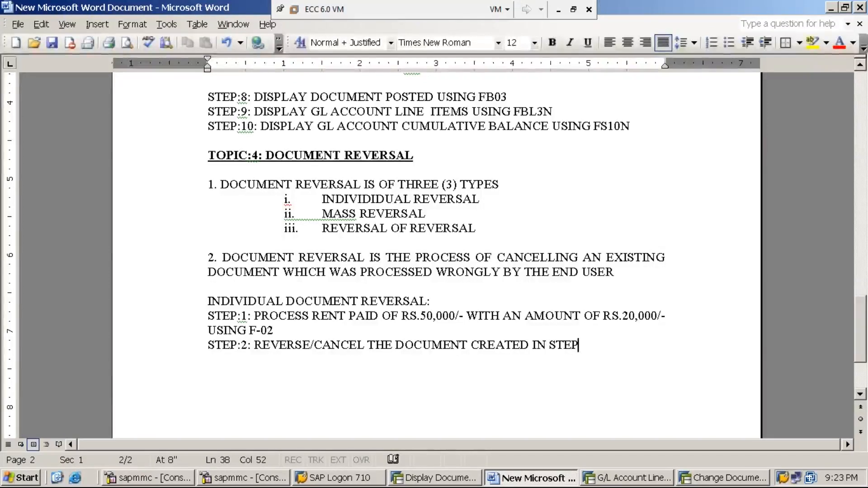
{"action": "type", "text": "-1"}
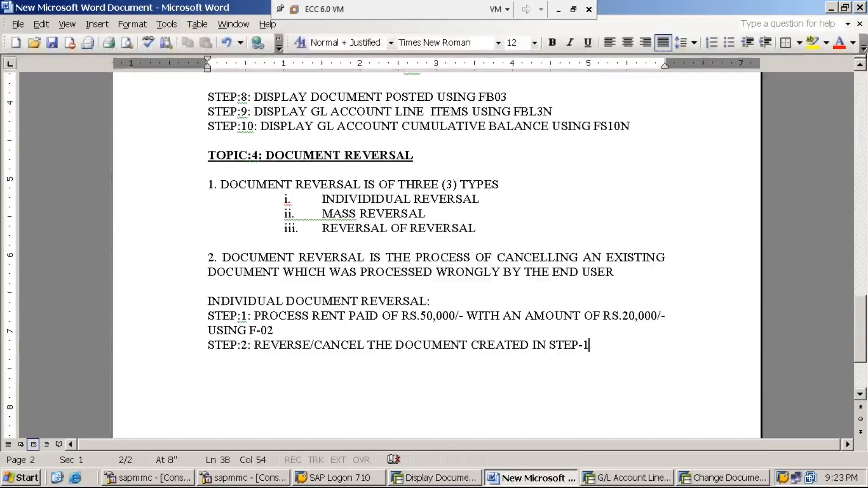
{"action": "type", "text": " US"}
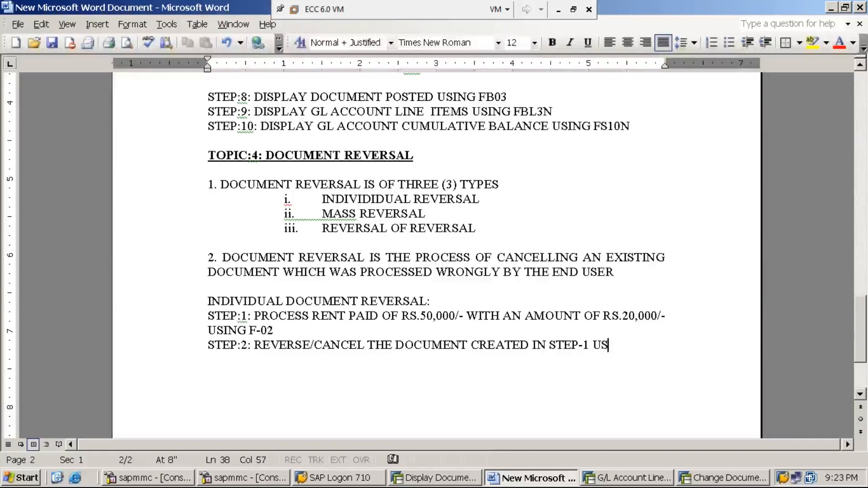
{"action": "type", "text": "ING FB08"}
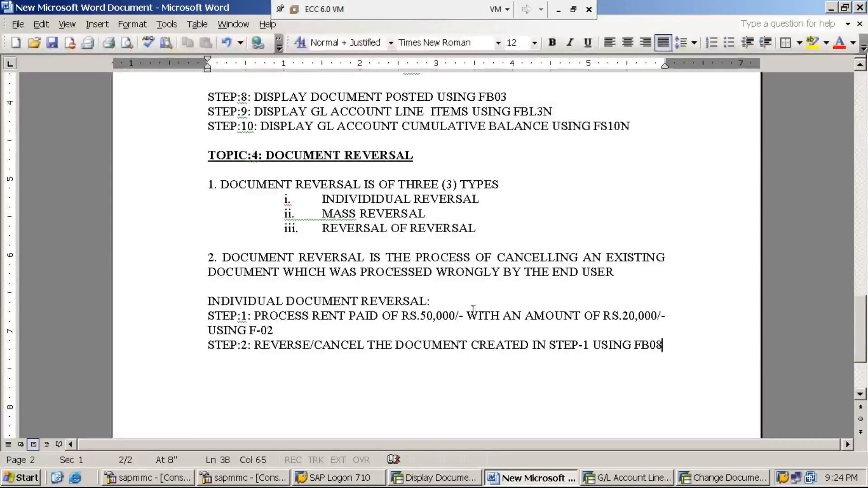
- Underline the heading "INDIVIDUAL DOCUMENT REVERSAL:" in the notes
{"action": "left_click", "coordinate": [431, 302]}
{"action": "left_click_drag", "start_coordinate": [431, 301], "coordinate": [208, 302]}
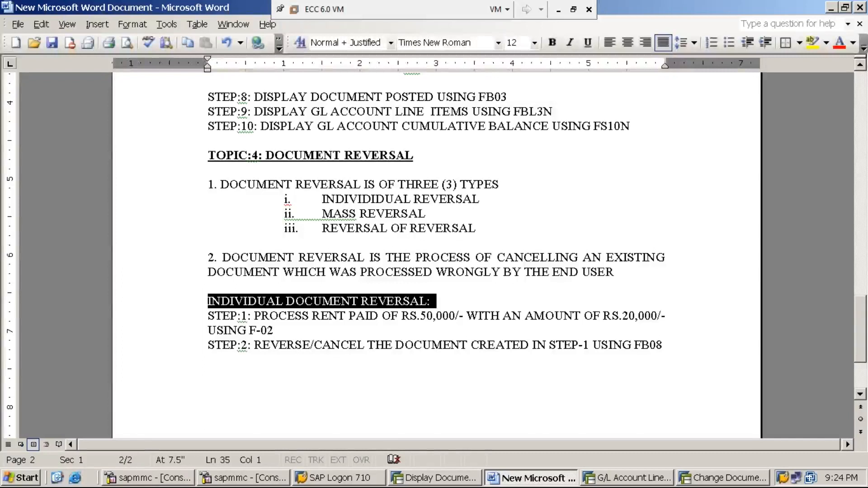
{"action": "type", "text": "U"}
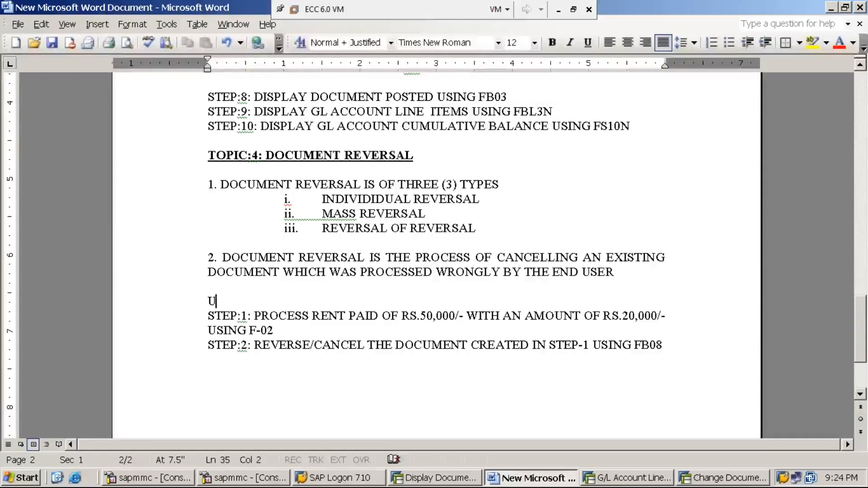
{"action": "key", "text": "ctrl+z"}
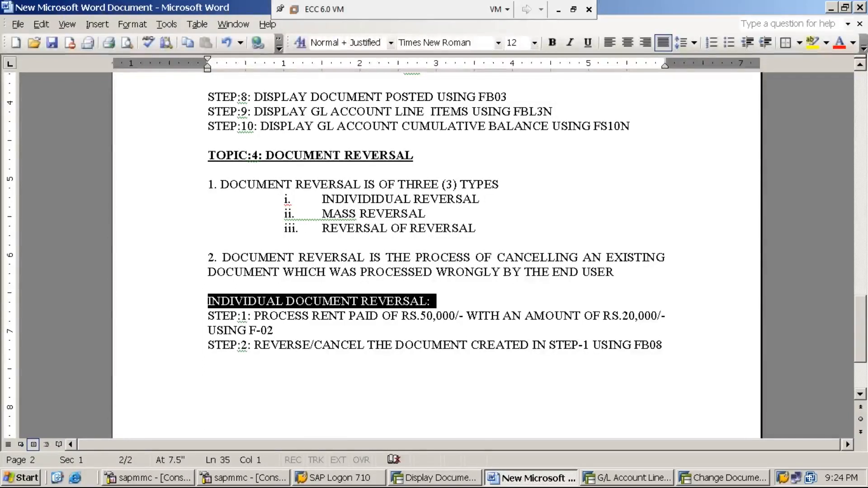
{"action": "key", "text": "ctrl+u"}
{"action": "left_click", "coordinate": [588, 345]}
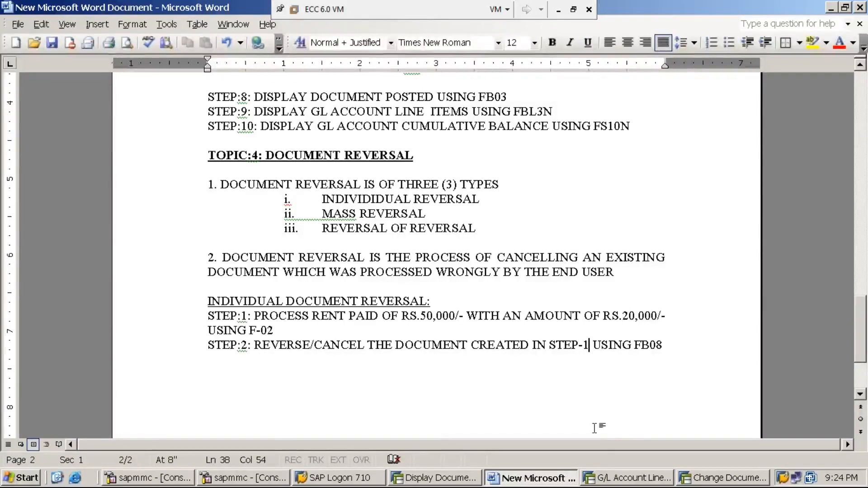
- Switch to the SAP session with the G/L account line items and return it to SAP Easy Access with /n
{"action": "left_click", "coordinate": [647, 484]}
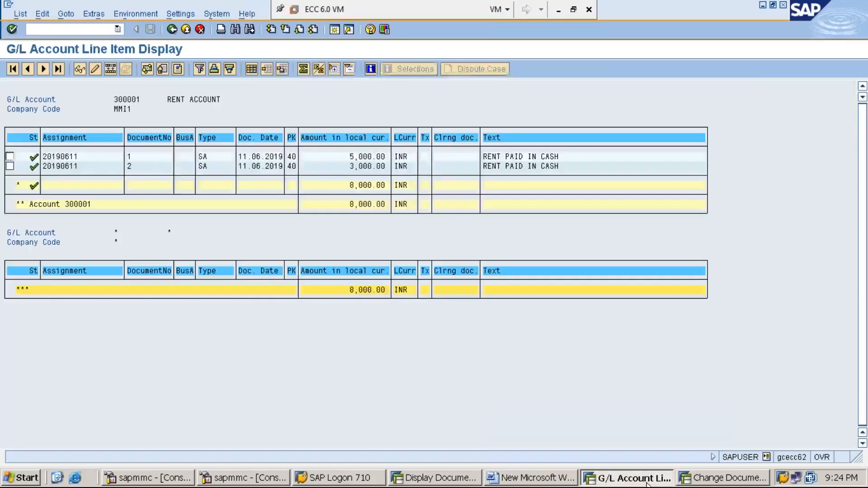
{"action": "left_click", "coordinate": [106, 30]}
{"action": "type", "text": "/n"}
{"action": "key", "text": "Return"}
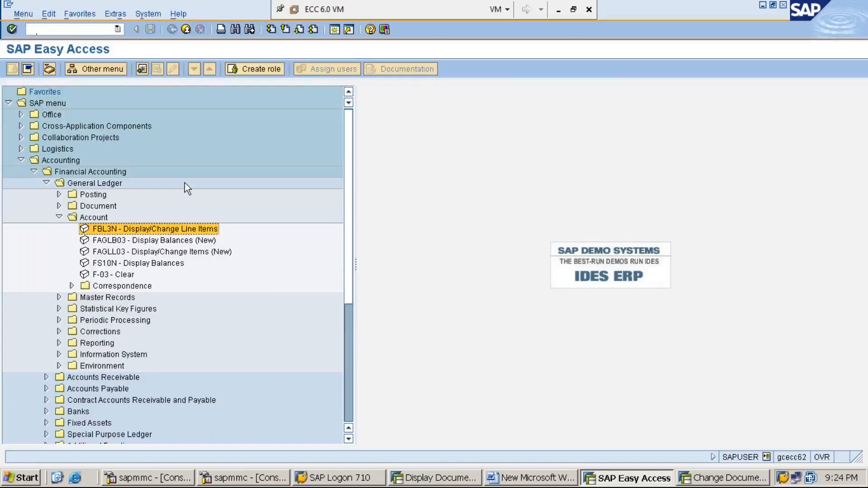
- Collapse the Account, General Ledger, Financial Accounting and Accounting folders in the SAP menu tree
{"action": "key", "text": "Left"}
{"action": "key", "text": "Left"}
{"action": "key", "text": "Left"}
{"action": "key", "text": "Left"}
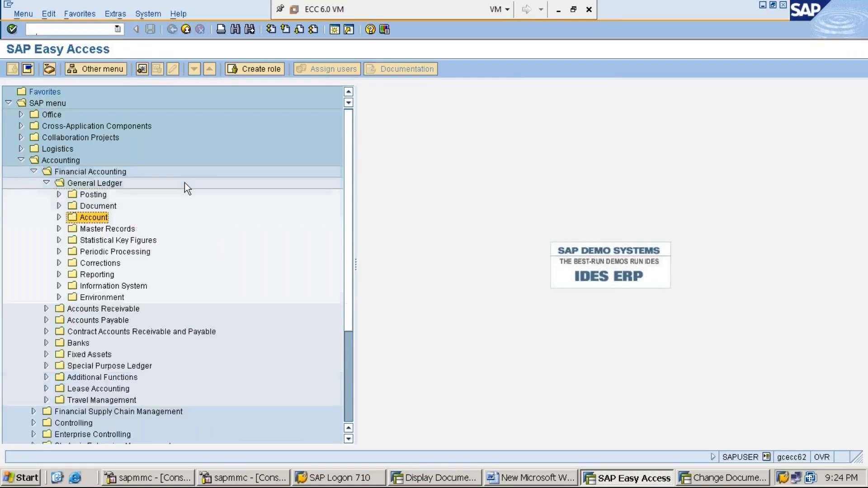
{"action": "key", "text": "Left"}
{"action": "key", "text": "Left"}
{"action": "key", "text": "Left"}
{"action": "key", "text": "Left"}
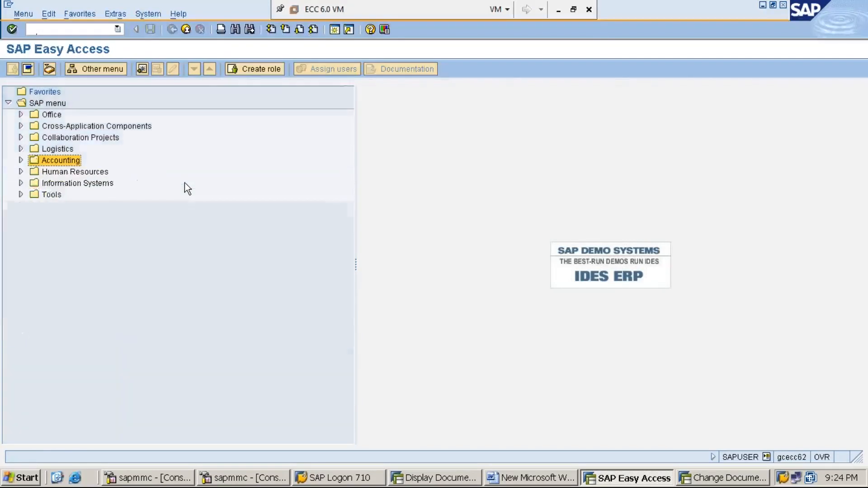
{"action": "key", "text": "Right"}
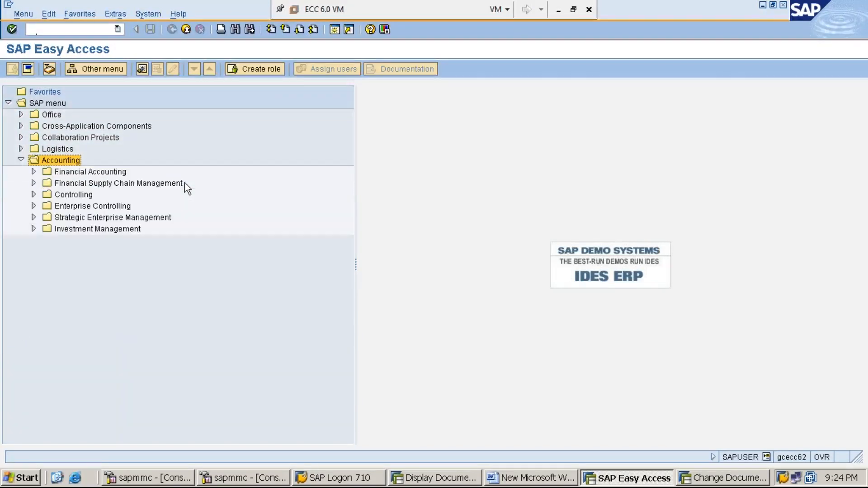
{"action": "key", "text": "Down"}
{"action": "key", "text": "Right"}
{"action": "key", "text": "Down"}
{"action": "key", "text": "Down"}
{"action": "key", "text": "Up"}
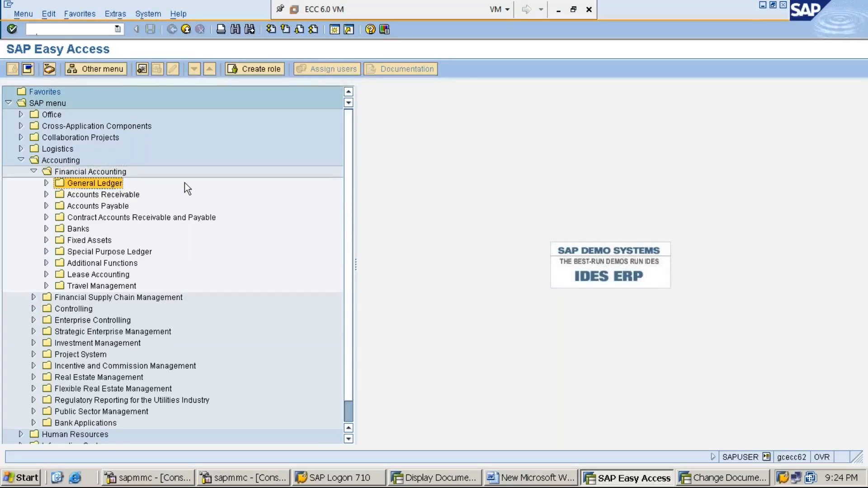
{"action": "key", "text": "Left"}
{"action": "key", "text": "Left"}
{"action": "key", "text": "Left"}
{"action": "key", "text": "Left"}
- Expand the Accounting, Financial Accounting and General Ledger folders in the SAP menu tree and check the individual reversal steps in the Word notes
{"action": "key", "text": "Right"}
{"action": "key", "text": "Down"}
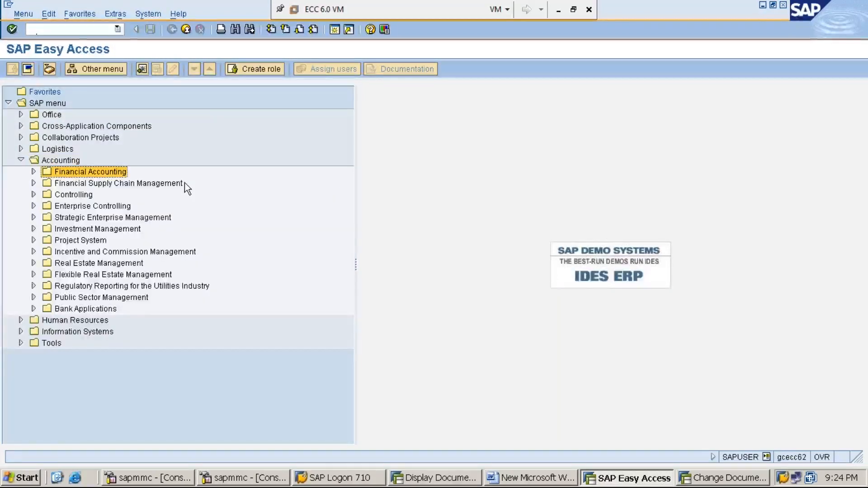
{"action": "key", "text": "Right"}
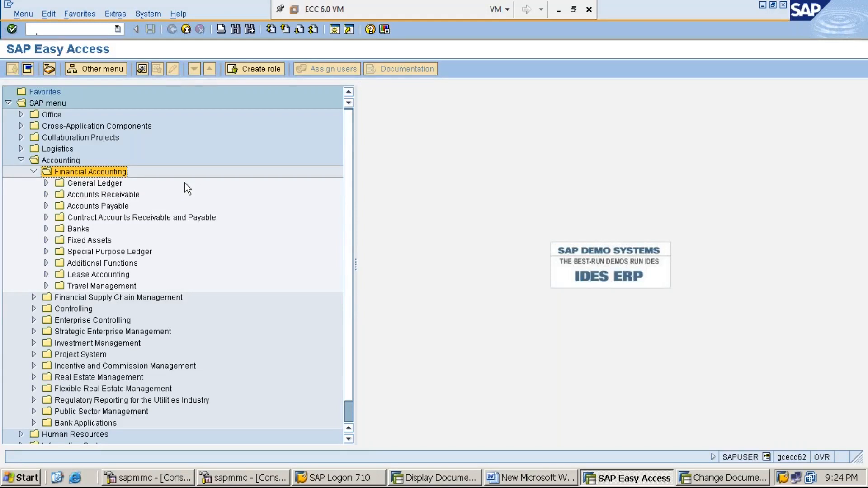
{"action": "key", "text": "Down"}
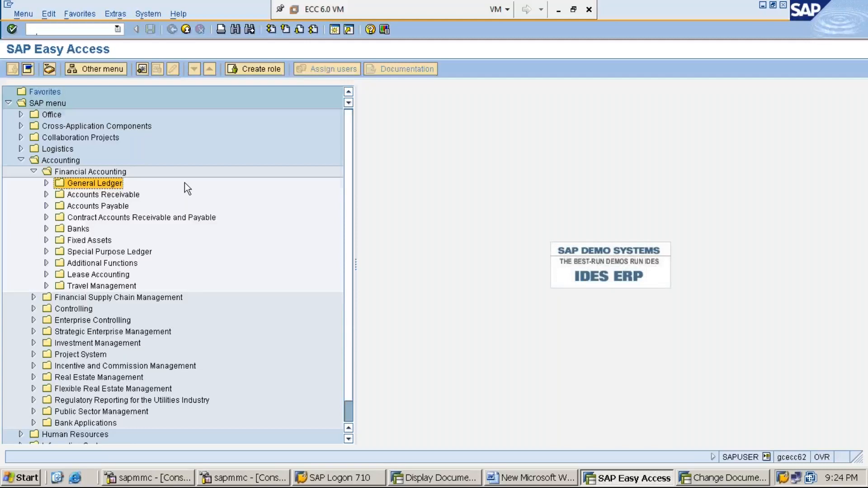
{"action": "key", "text": "Right"}
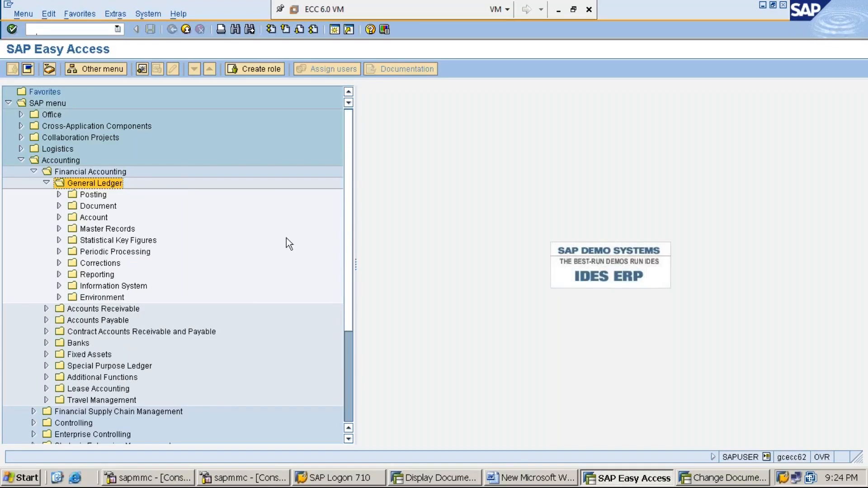
{"action": "left_click", "coordinate": [533, 479]}
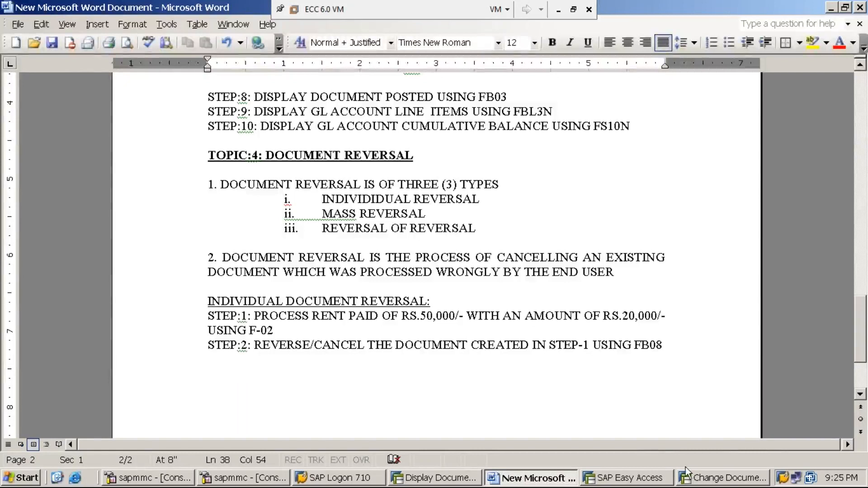
{"action": "left_click", "coordinate": [639, 478]}
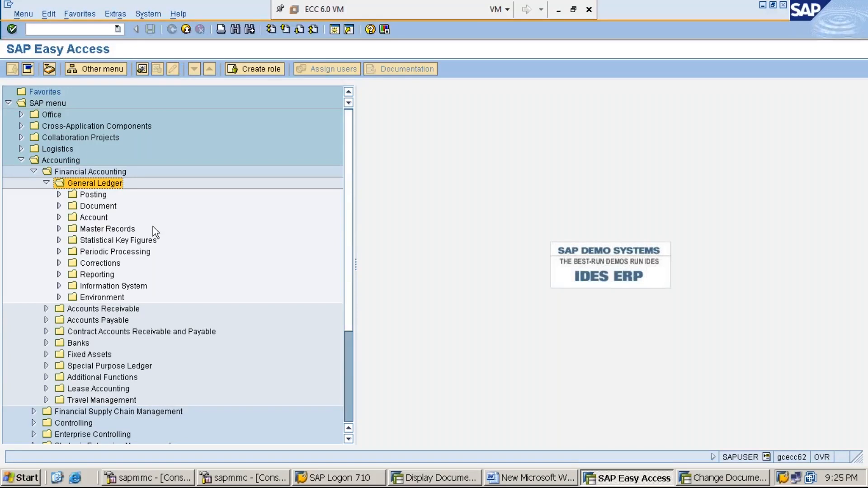
{"action": "key", "text": "Down"}
{"action": "key", "text": "Down"}
{"action": "key", "text": "Right"}
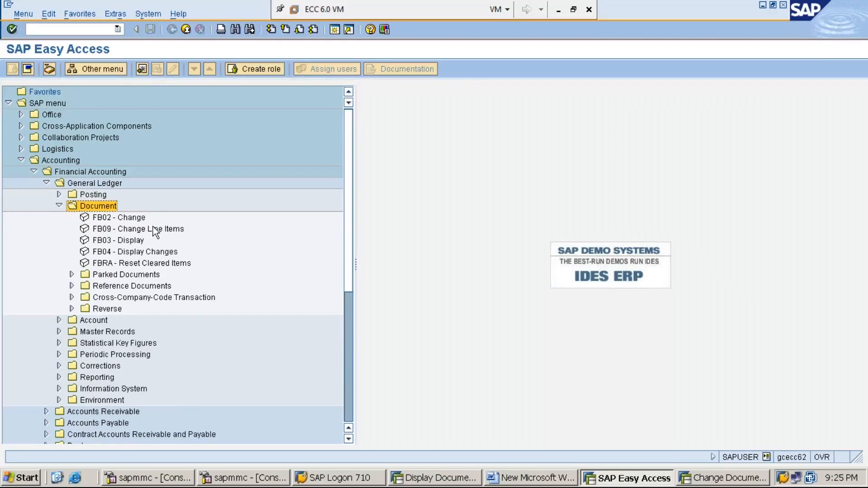
{"action": "key", "text": "Left"}
{"action": "key", "text": "Left"}
{"action": "key", "text": "Left"}
{"action": "key", "text": "Right"}
- Expand the Document and Reverse folders under General Ledger and start FB08 - Individual Reversal
{"action": "key", "text": "Down"}
{"action": "key", "text": "Down"}
{"action": "key", "text": "Right"}
{"action": "key", "text": "Down"}
{"action": "key", "text": "Down"}
{"action": "key", "text": "Down"}
{"action": "key", "text": "Down"}
{"action": "key", "text": "Down"}
{"action": "key", "text": "Down"}
{"action": "key", "text": "Down"}
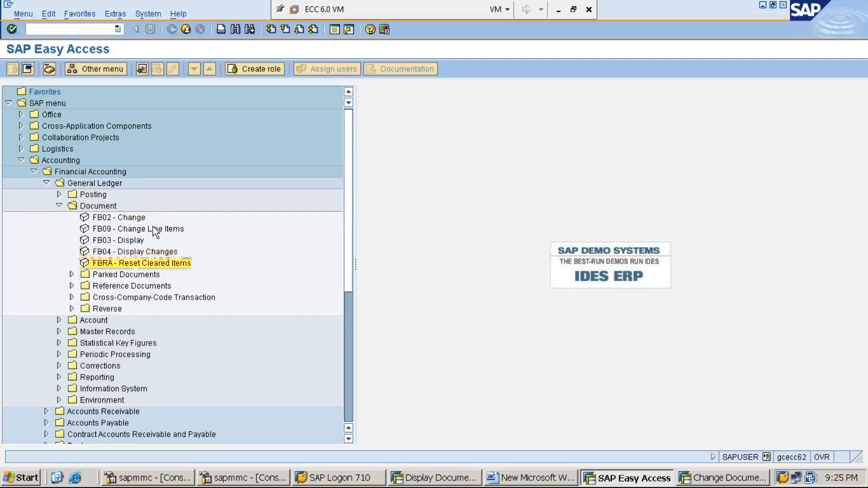
{"action": "key", "text": "Down"}
{"action": "key", "text": "Down"}
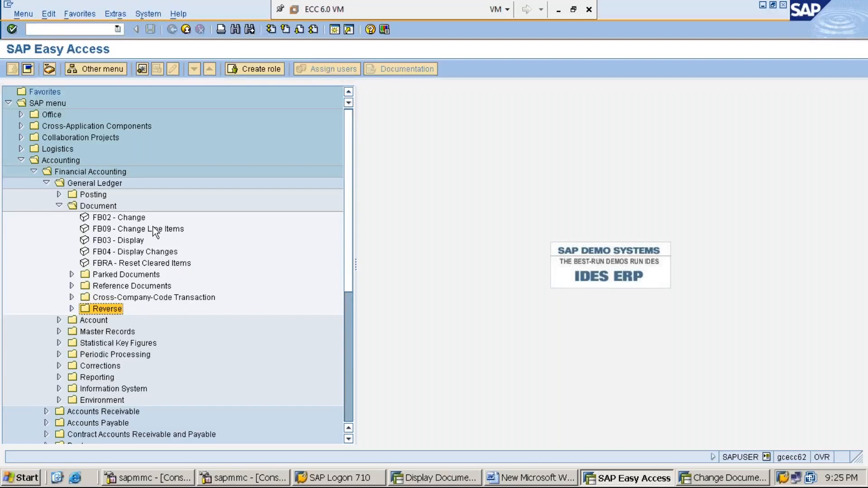
{"action": "key", "text": "Right"}
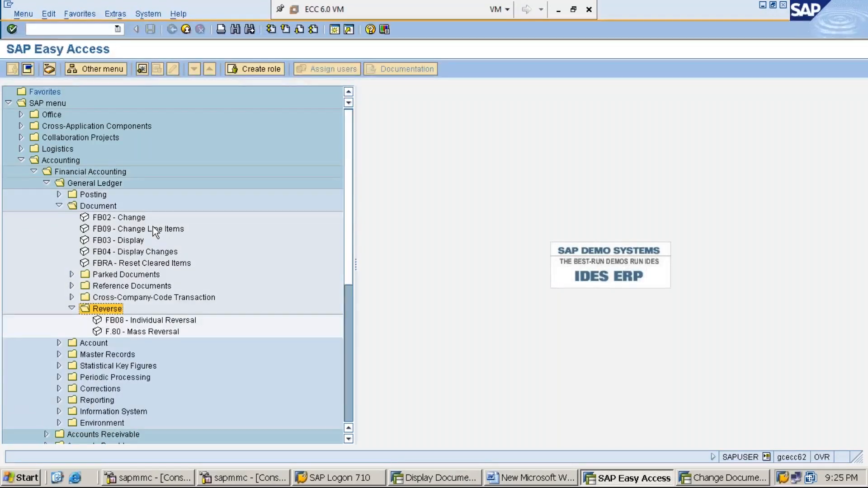
{"action": "key", "text": "Down"}
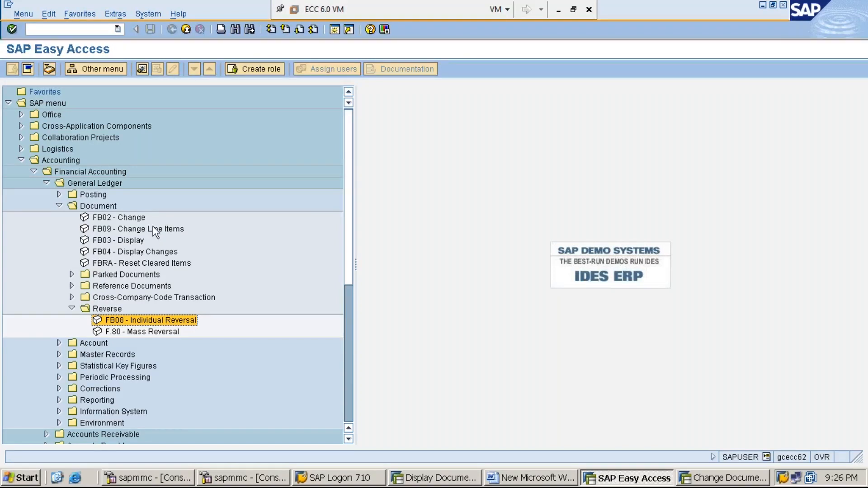
{"action": "double_click", "coordinate": [194, 320]}
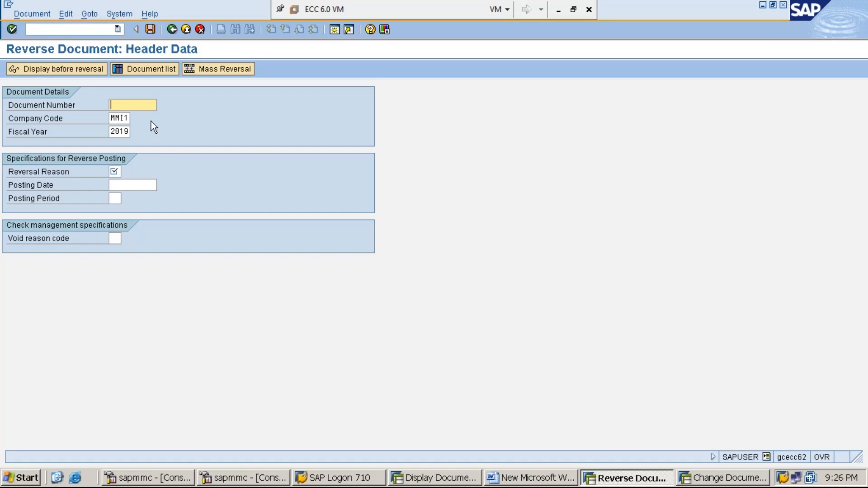
- Reverse document 3 of company code MMI1, fiscal year 2019, with reversal reason 01 (Reversal in current period) and post it
{"action": "type", "text": "3"}
{"action": "left_click", "coordinate": [125, 119]}
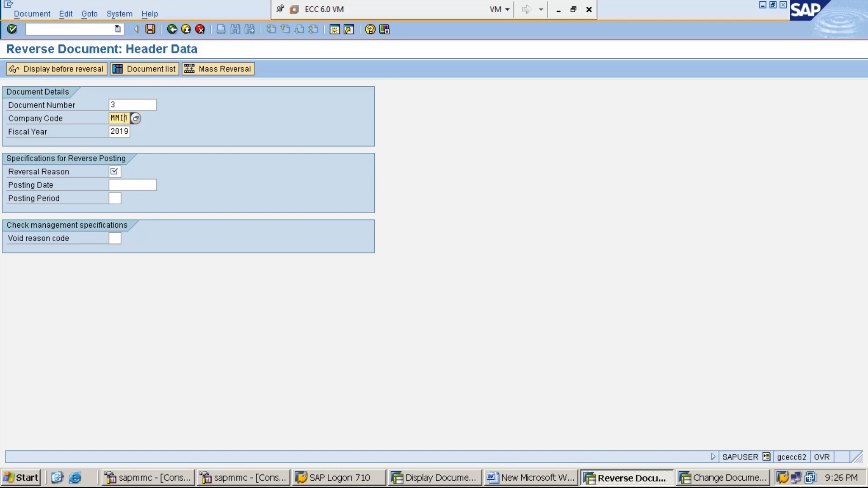
{"action": "left_click", "coordinate": [126, 131]}
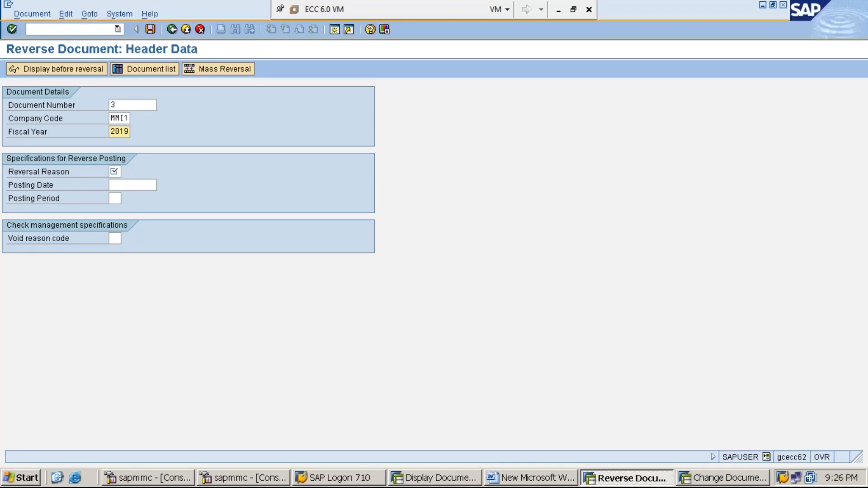
{"action": "left_click", "coordinate": [115, 171]}
{"action": "left_click", "coordinate": [128, 172]}
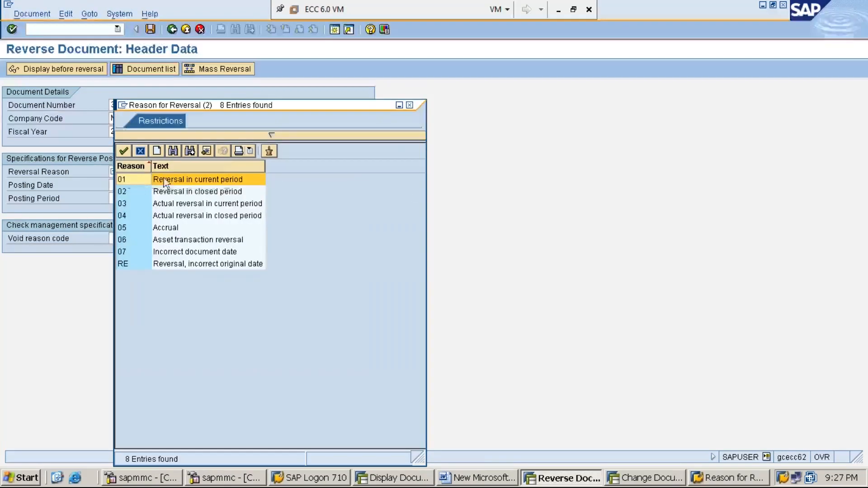
{"action": "double_click", "coordinate": [140, 181]}
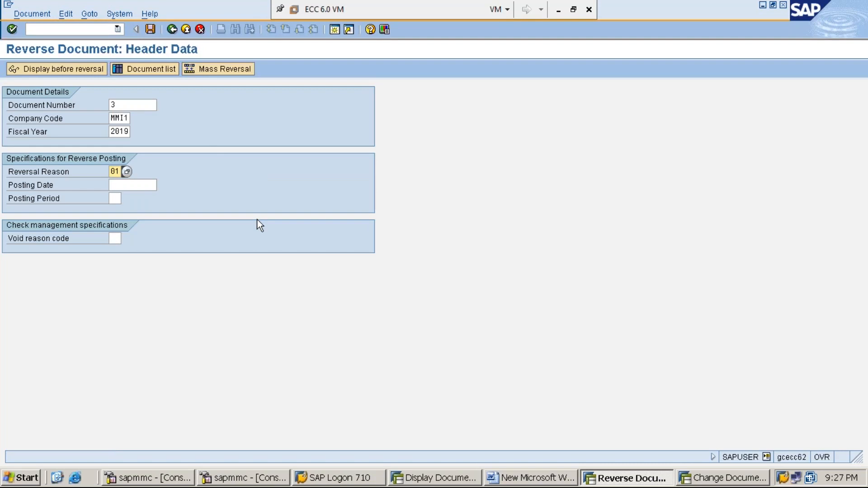
{"action": "left_click", "coordinate": [150, 29]}
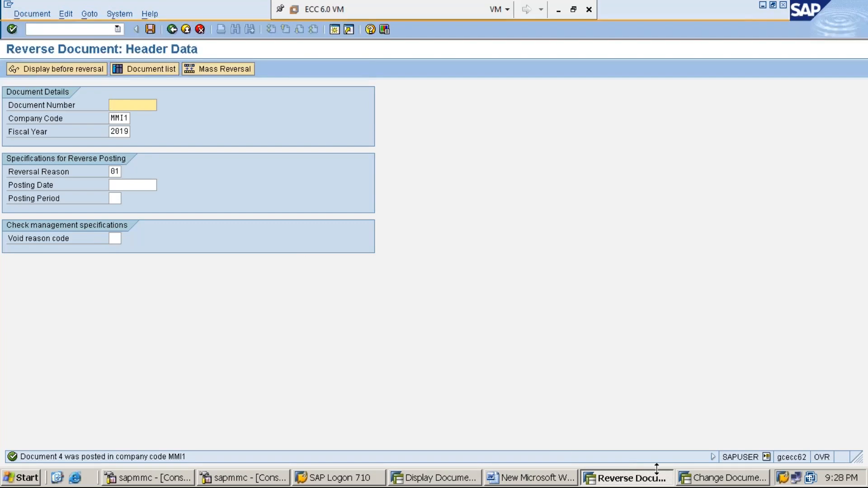
- Close the SAP session showing the rent account line item in Change Document
{"action": "left_click", "coordinate": [714, 484]}
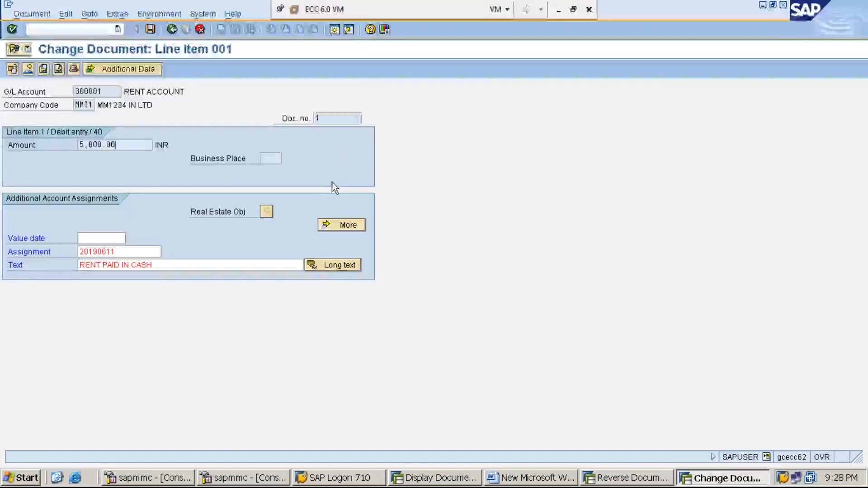
{"action": "left_click", "coordinate": [784, 5]}
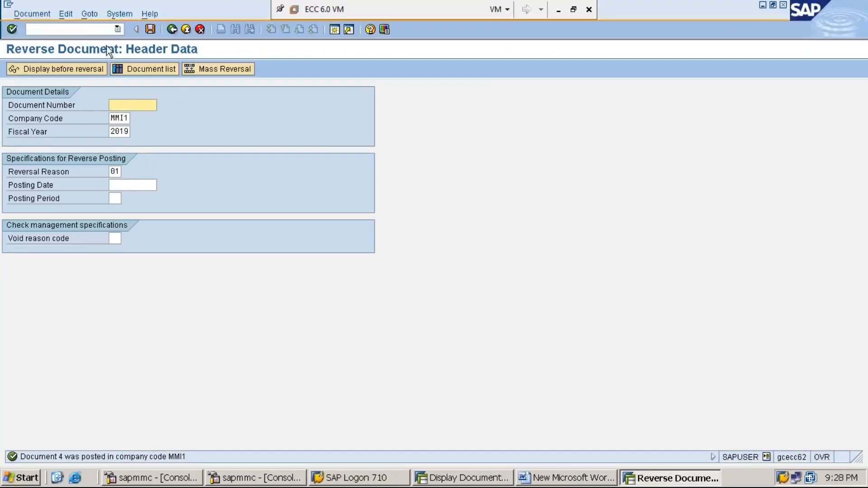
- Switch to the Display Document session, reload document 3 of company code MMI1 and show its print preview
{"action": "left_click", "coordinate": [466, 478]}
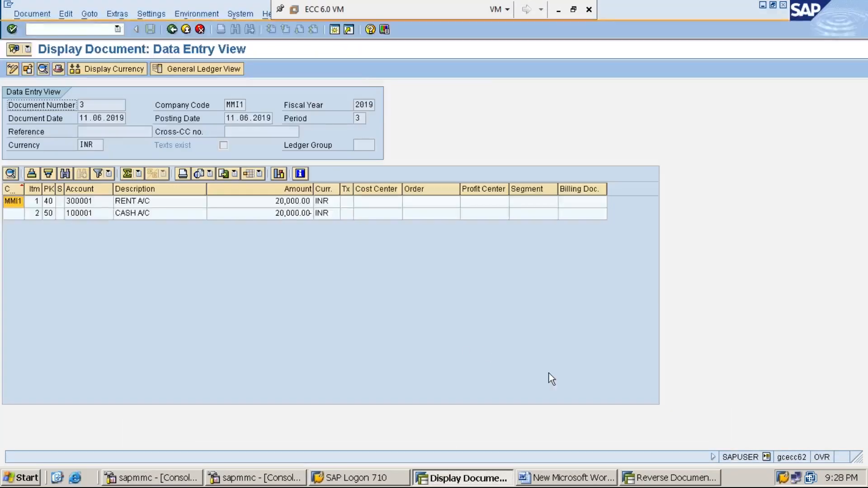
{"action": "left_click", "coordinate": [172, 29]}
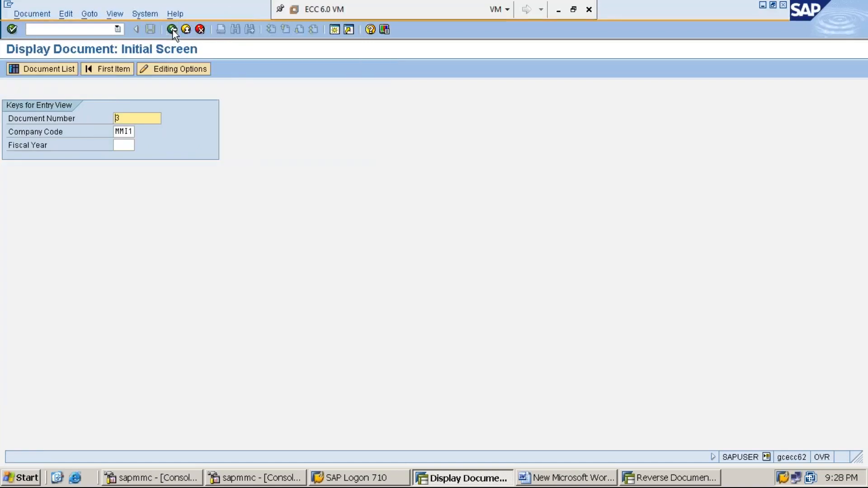
{"action": "key", "text": "Return"}
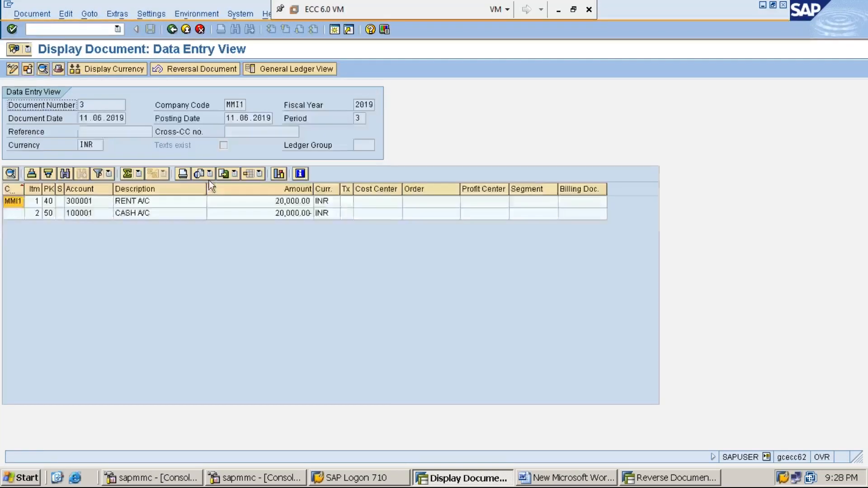
{"action": "left_click", "coordinate": [26, 14]}
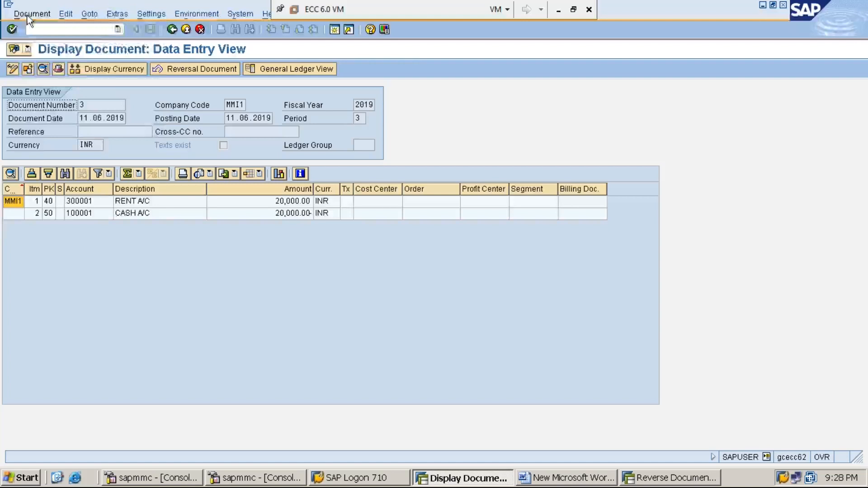
{"action": "left_click", "coordinate": [55, 85]}
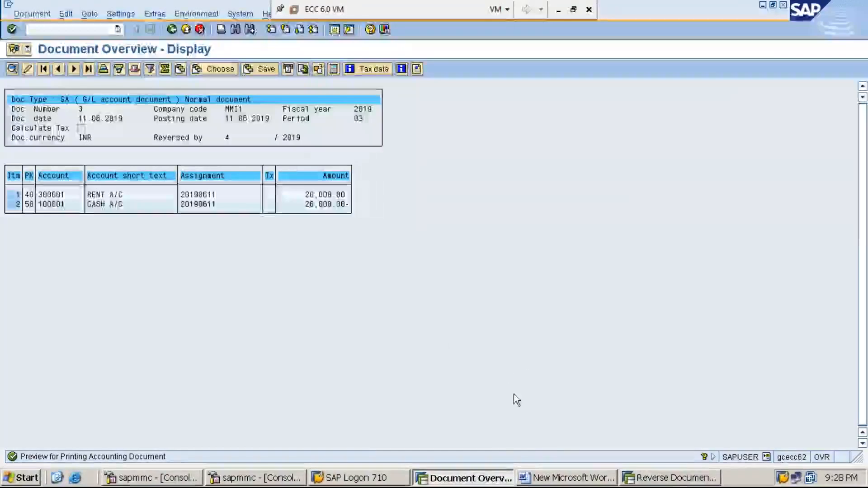
- In the reversal session, display document 4 with /nfb03 and show its print preview
{"action": "left_click", "coordinate": [670, 478]}
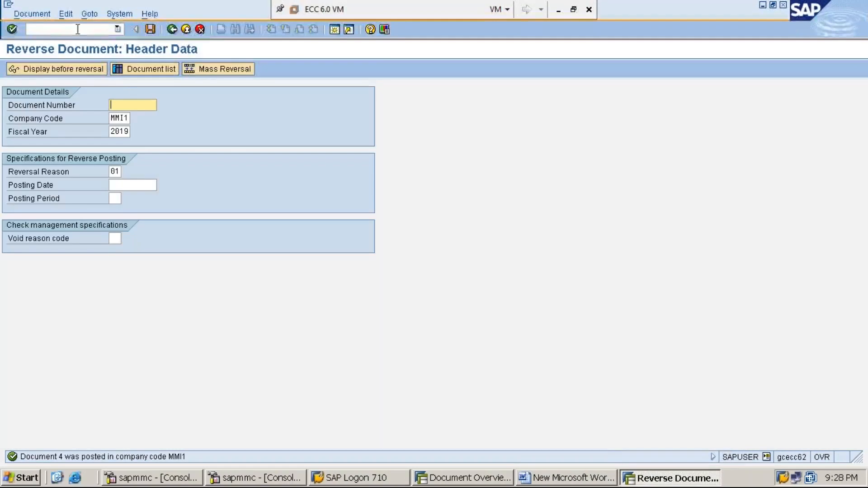
{"action": "left_click", "coordinate": [78, 29]}
{"action": "type", "text": "/nfb03"}
{"action": "key", "text": "Return"}
{"action": "type", "text": "4"}
{"action": "key", "text": "Return"}
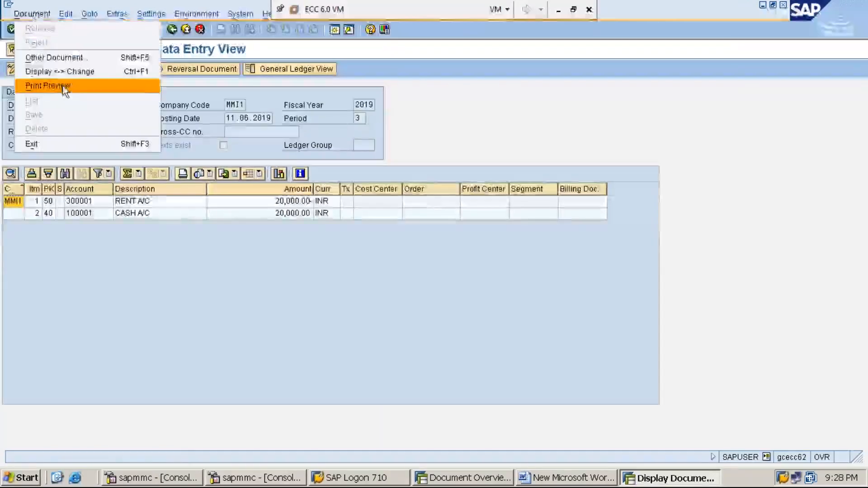
{"action": "left_click", "coordinate": [63, 87]}
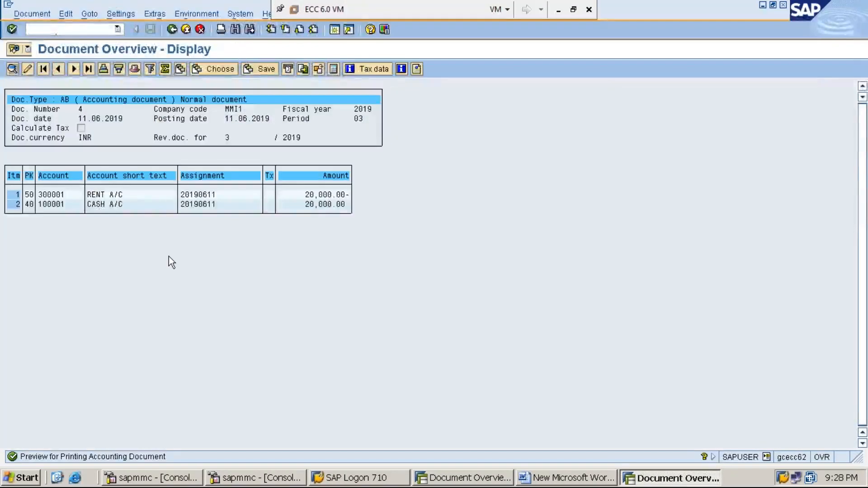
- Compare the overviews of documents 3 and 4, examining document types, reversal references and posting keys
{"action": "key", "text": "alt+Tab"}
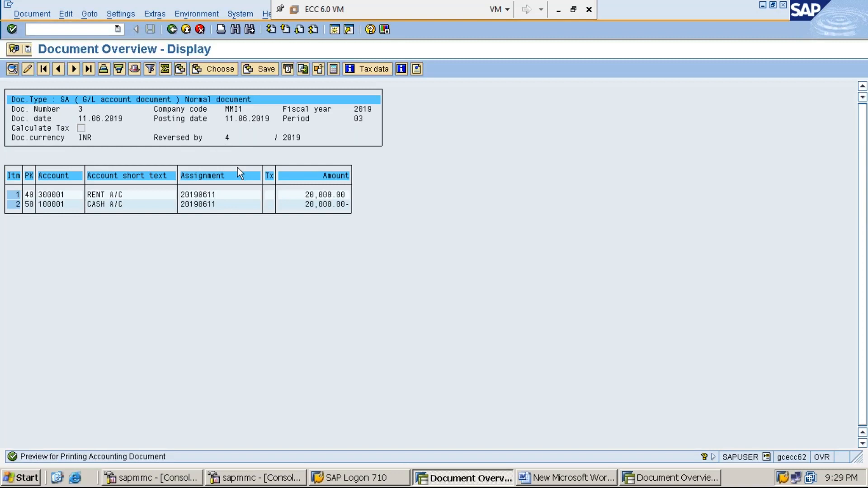
{"action": "key", "text": "alt+Tab"}
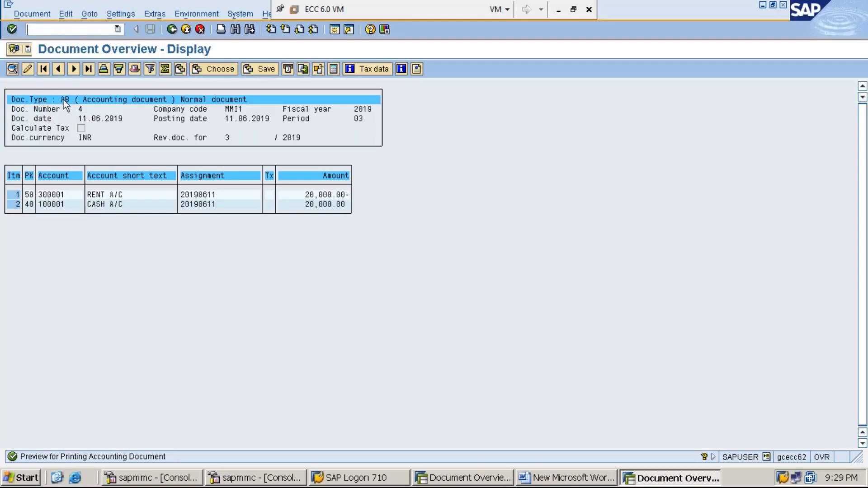
{"action": "key", "text": "alt+Tab"}
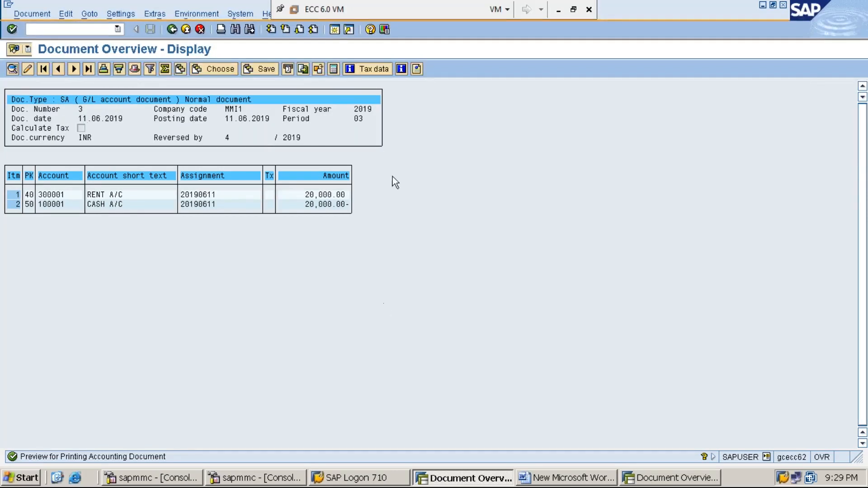
- Create a new SAP session and open the document types overview with OBA7
{"action": "left_click", "coordinate": [334, 31]}
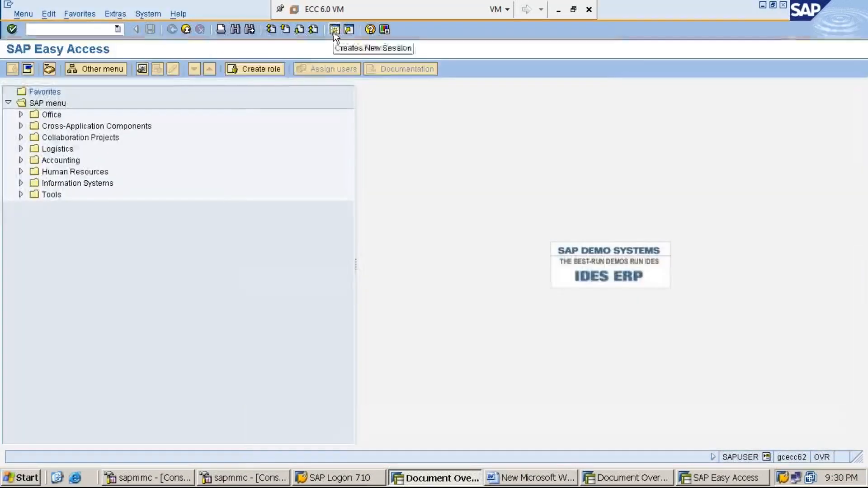
{"action": "type", "text": "OBA"}
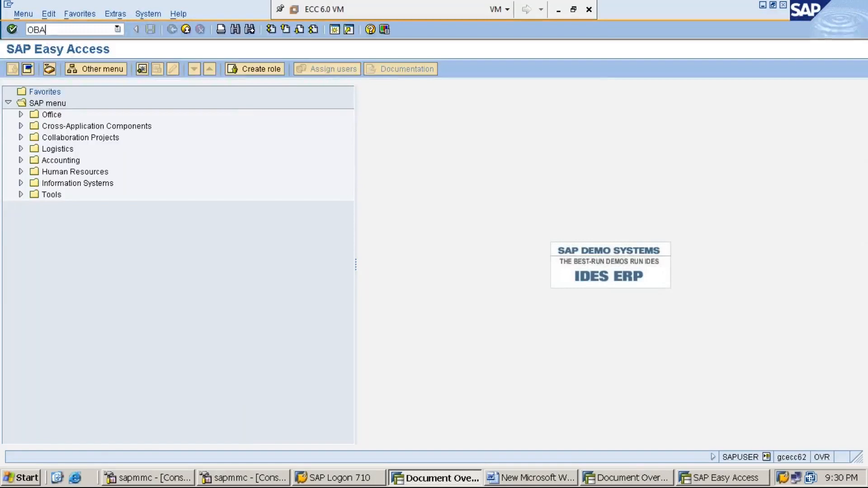
{"action": "type", "text": "7"}
{"action": "key", "text": "Return"}
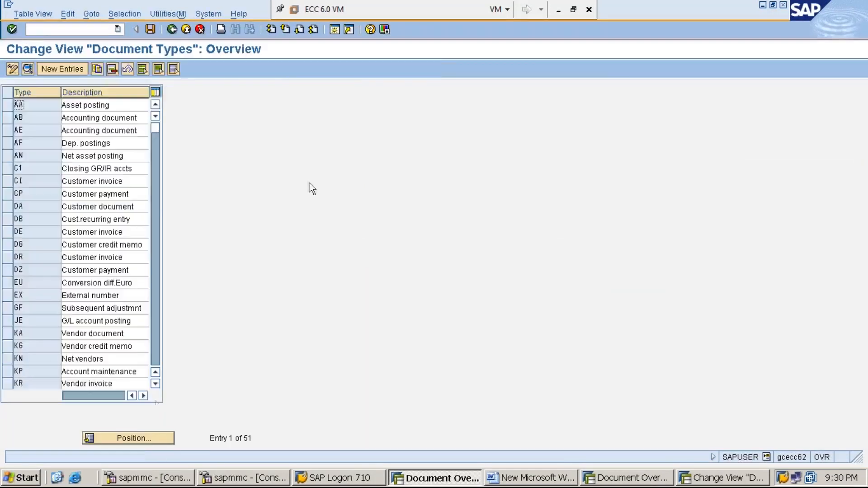
- Find document type SA in the document types overview and open its details to check the reverse document type
{"action": "left_click", "coordinate": [144, 438]}
{"action": "type", "text": "SA"}
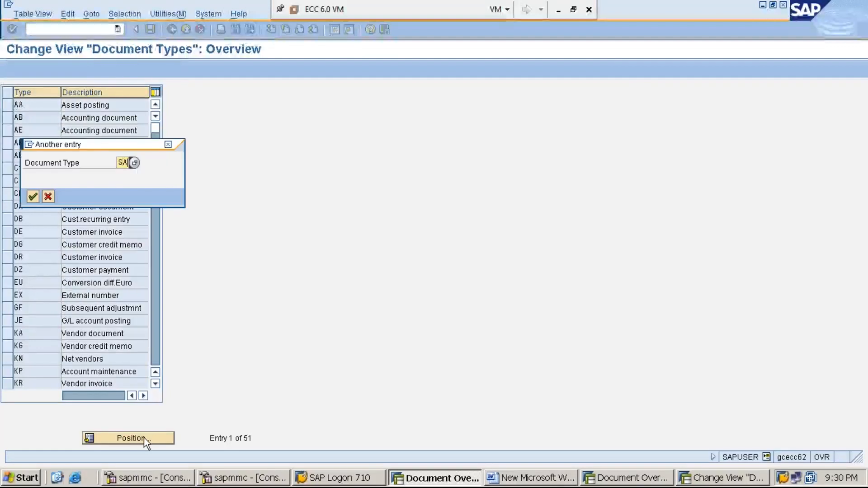
{"action": "key", "text": "Return"}
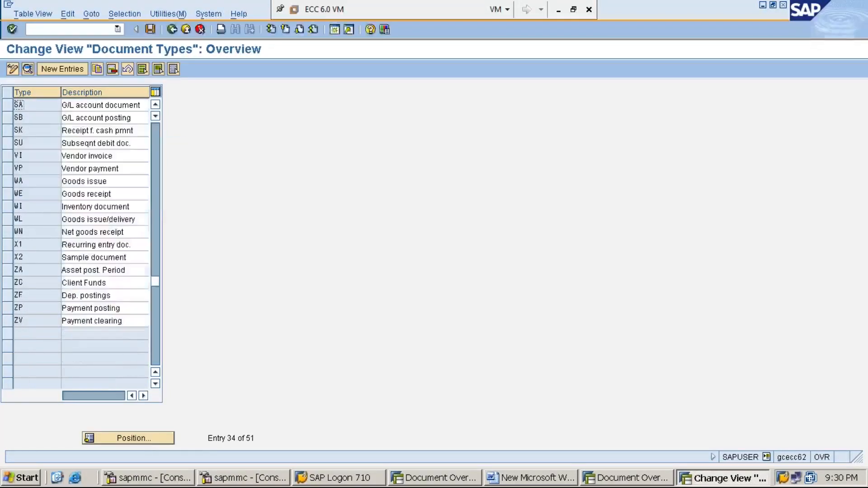
{"action": "double_click", "coordinate": [35, 104]}
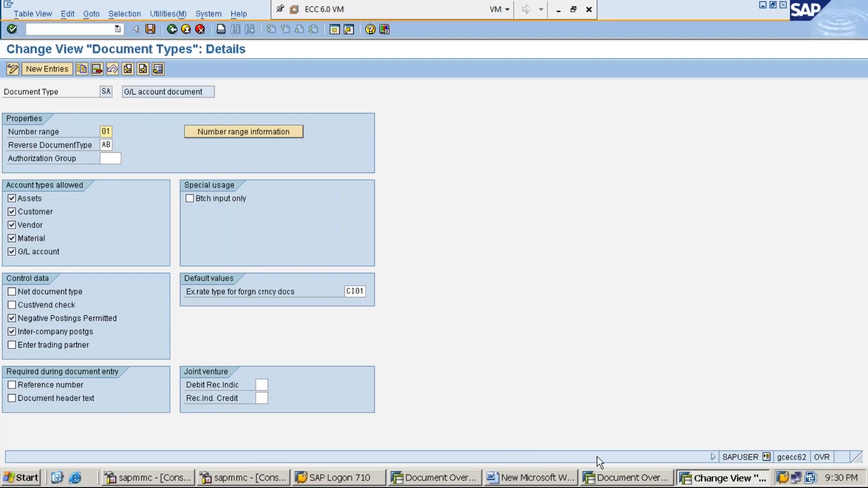
- In the session showing document 4, run /NFBL3N and display all line items of the rent account in company code MMI1
{"action": "left_click", "coordinate": [608, 480]}
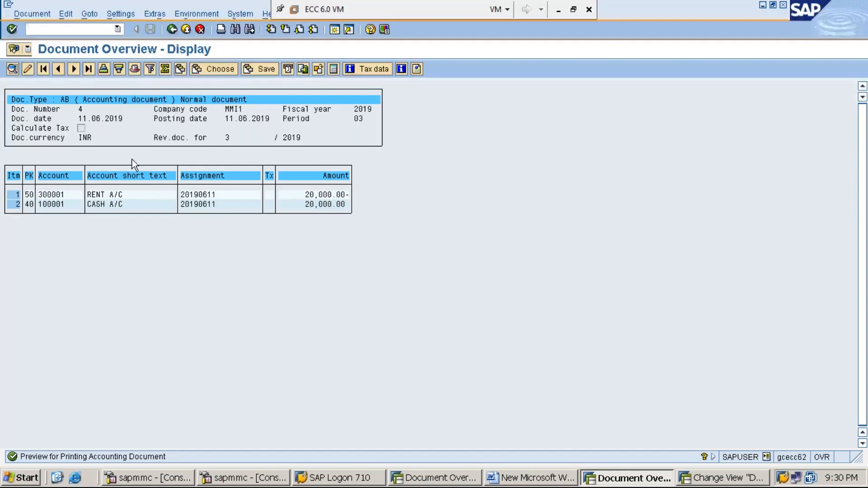
{"action": "type", "text": "/NFBL3N"}
{"action": "key", "text": "Return"}
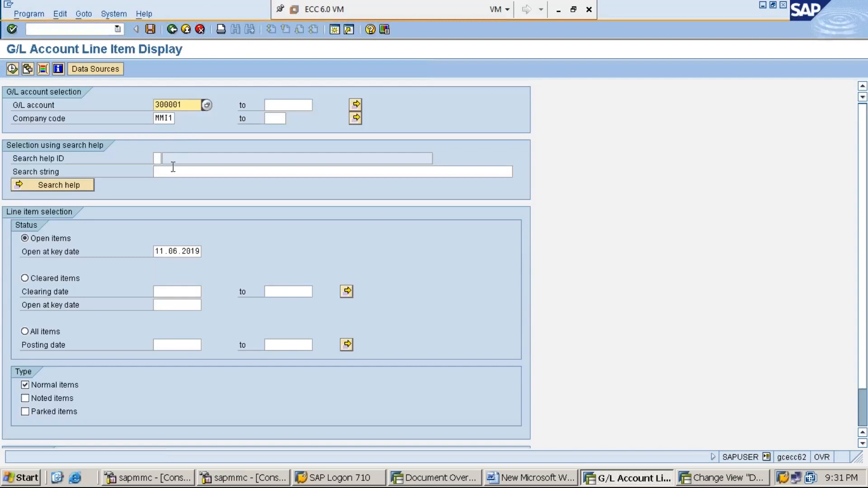
{"action": "left_click", "coordinate": [47, 332]}
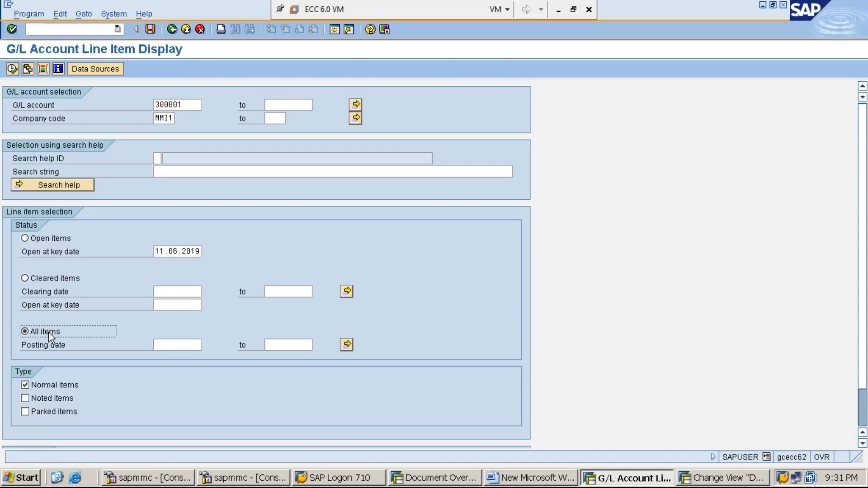
{"action": "left_click", "coordinate": [12, 69]}
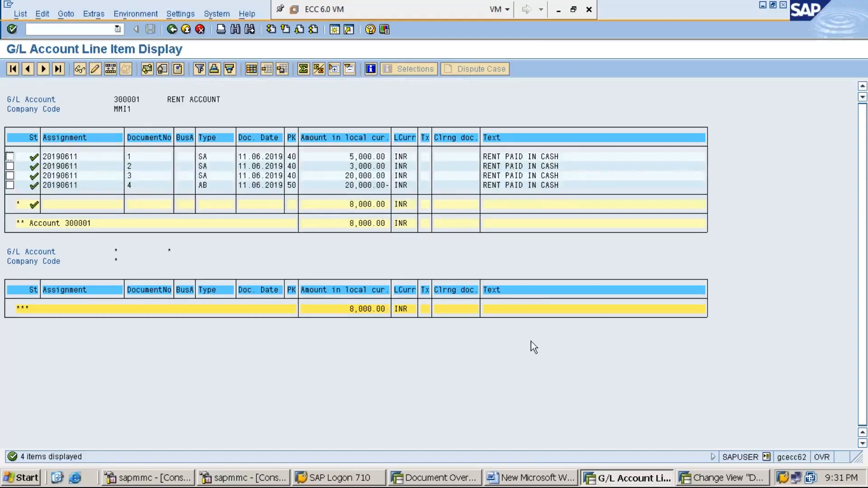
- Switch to the Word notes and add the underlined heading "MASS REVERSAL:" below STEP:2 of the individual document reversal
{"action": "left_click", "coordinate": [542, 478]}
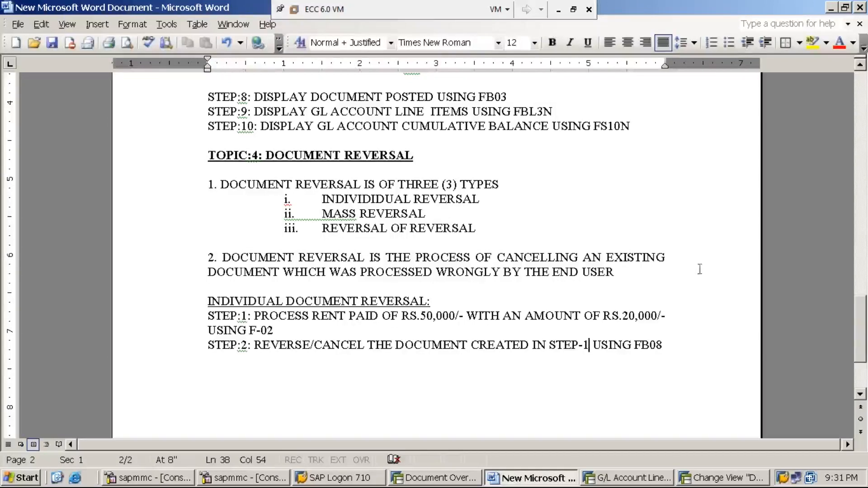
{"action": "key", "text": "End"}
{"action": "key", "text": "Return"}
{"action": "key", "text": "Return"}
{"action": "type", "text": "MASS REV"}
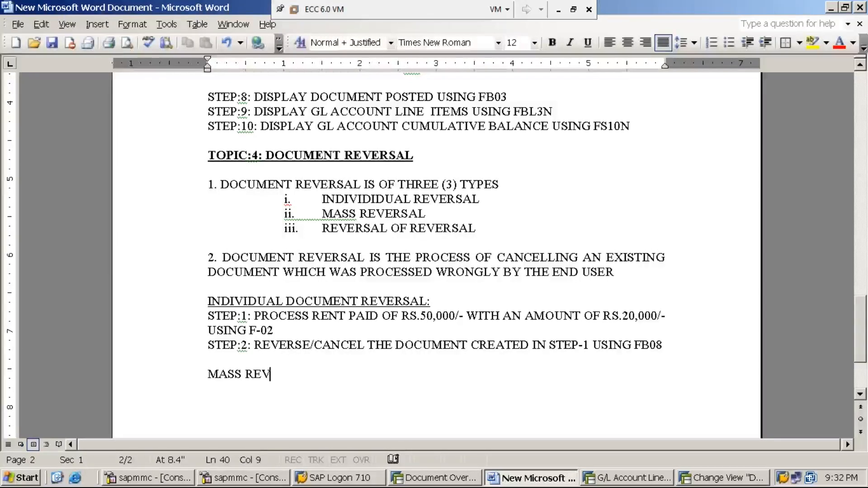
{"action": "type", "text": "ERSAL:"}
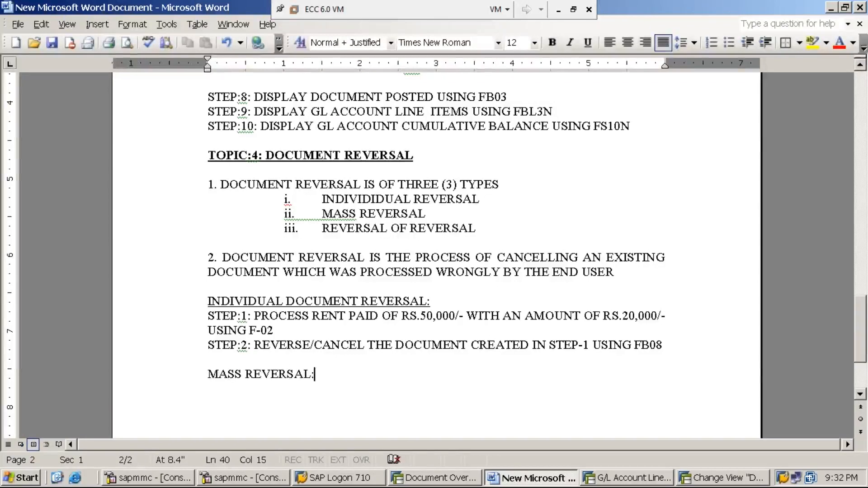
{"action": "key", "text": "shift+Home"}
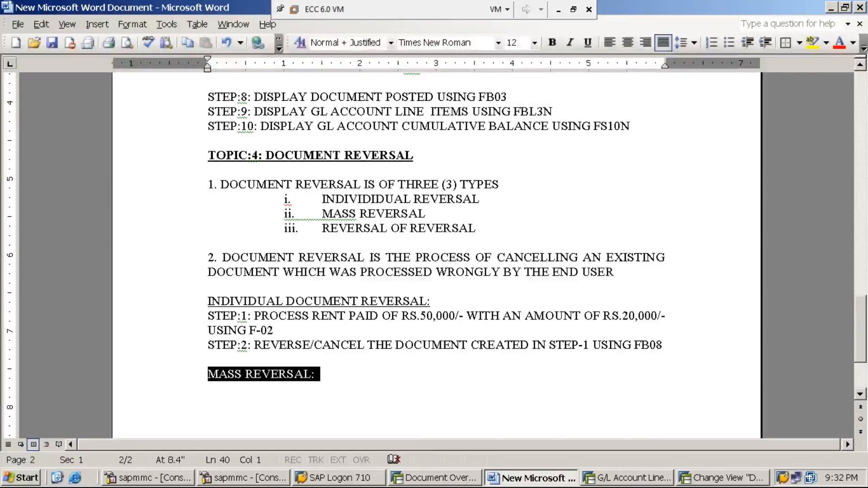
{"action": "key", "text": "ctrl+u"}
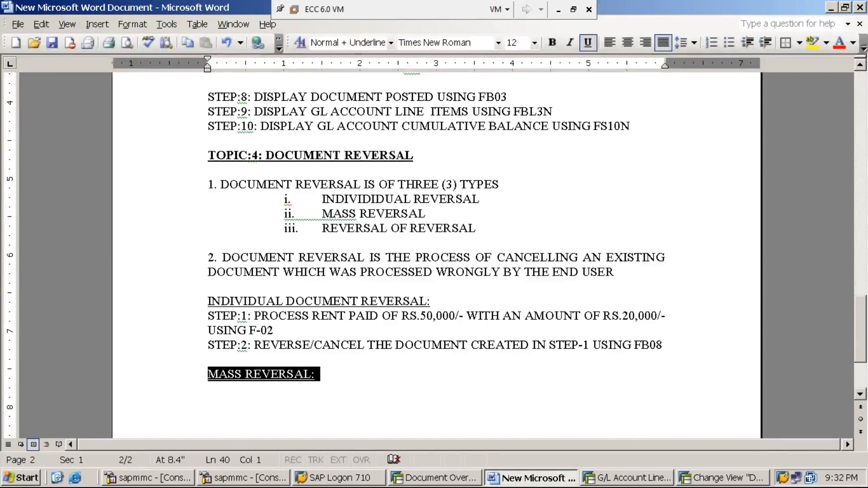
- Save and close the Word notes document, and minimize the ECC 6.0 VM window
{"action": "left_click", "coordinate": [53, 43]}
{"action": "left_click", "coordinate": [859, 7]}
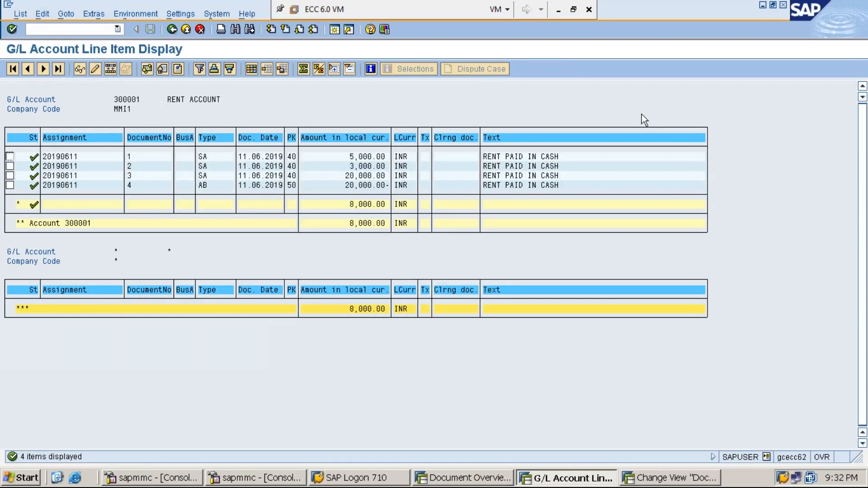
{"action": "left_click", "coordinate": [559, 13]}
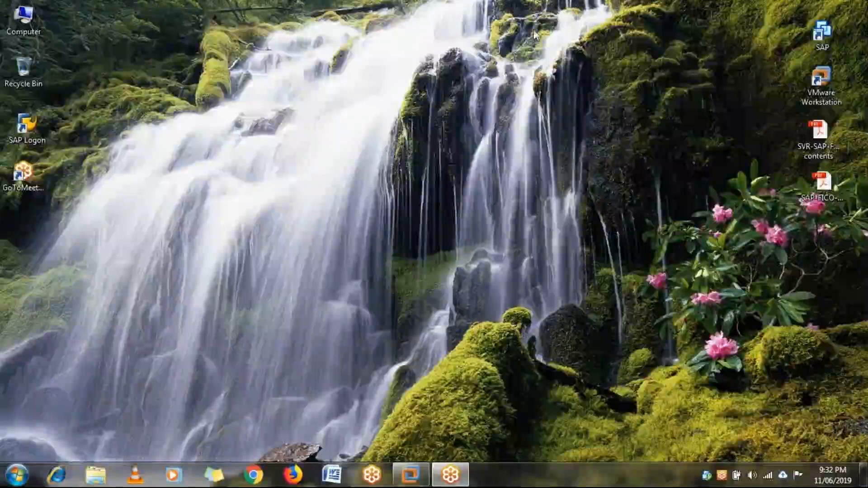